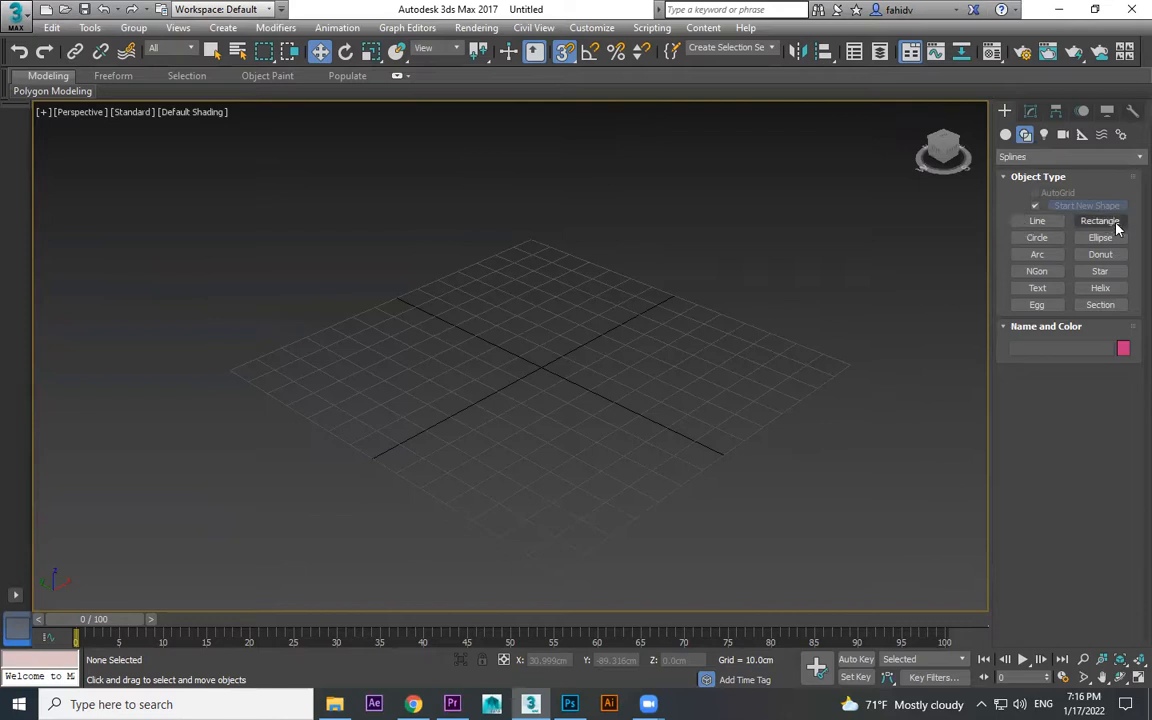
- Draw a curved line spline across the grid and a rectangle in front of it
click(1037, 221)
click(720, 327)
click(246, 338)
right_click(246, 338)
click(1100, 221)
drag(594, 368, 527, 506)
- Draw a circle beside the rectangle and an ellipse over the far corner of the grid
click(1037, 238)
drag(716, 392, 796, 394)
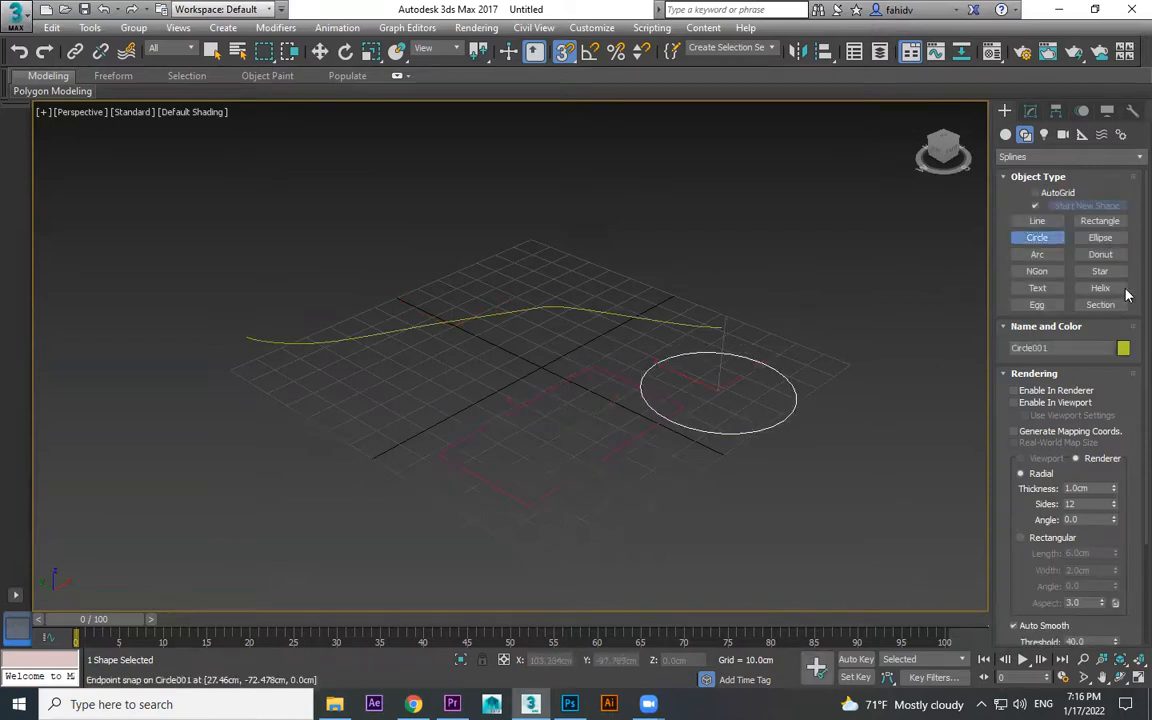
click(1100, 238)
drag(512, 270, 519, 337)
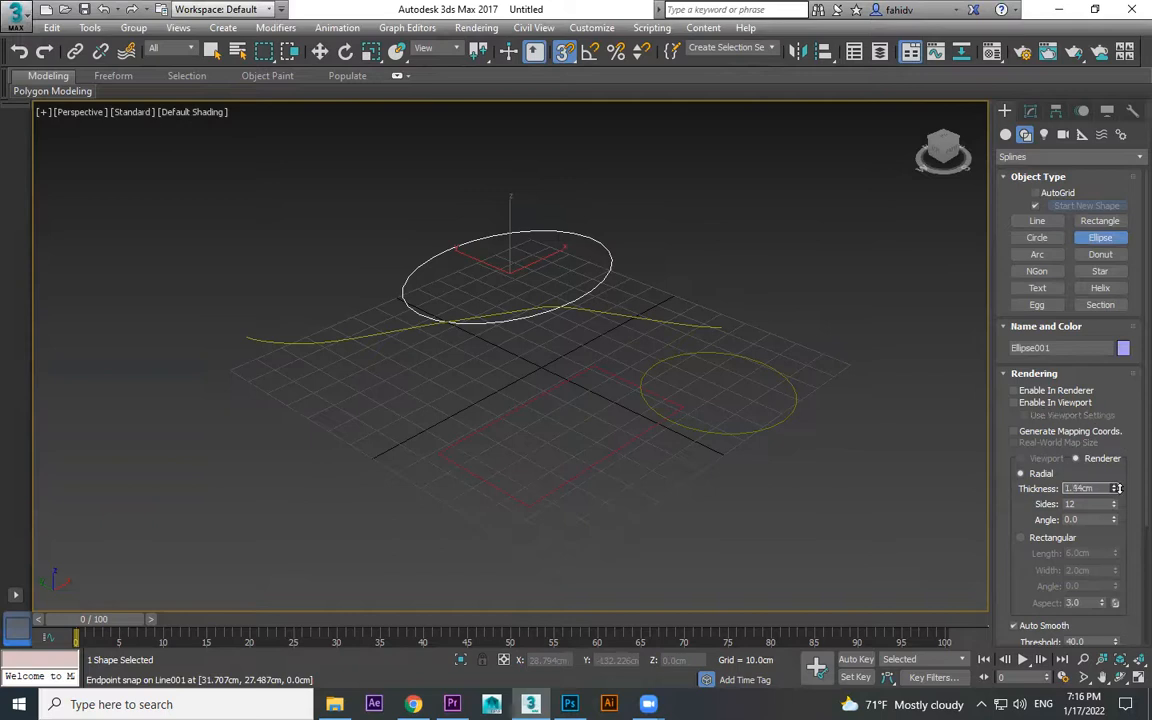
- Draw a second rectangle beyond the grid and set its length to 42.169 cm and its width to 74.192 cm
click(1100, 221)
drag(840, 281, 833, 377)
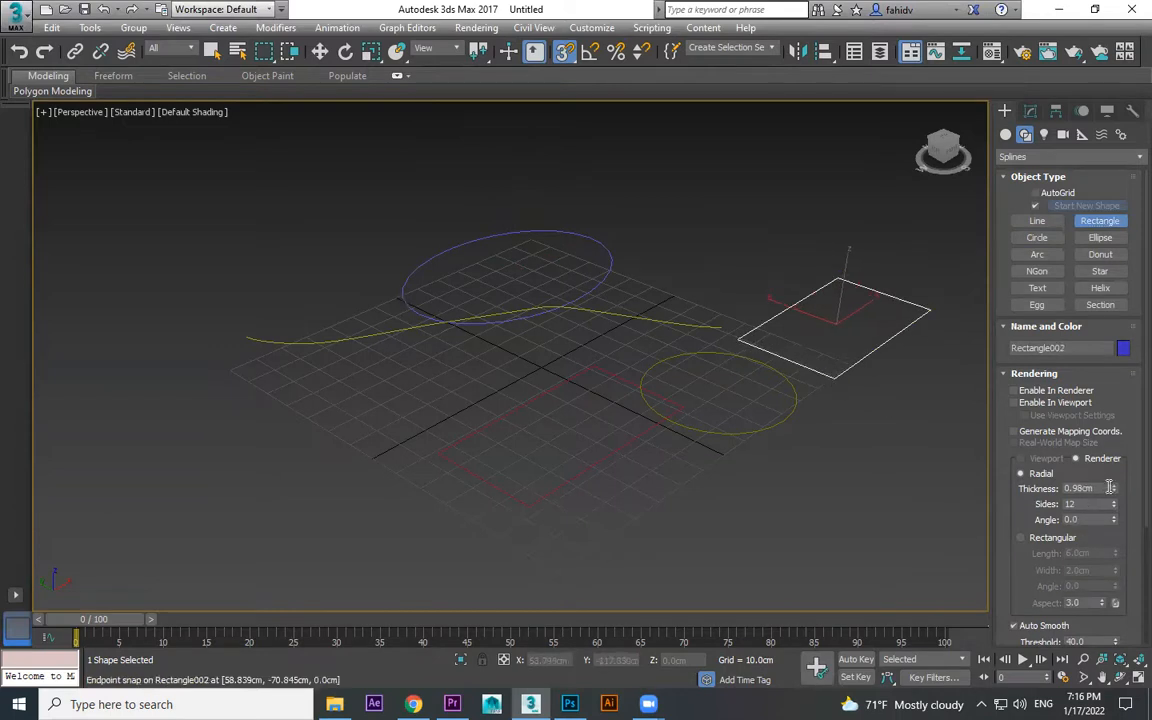
drag(1071, 458, 1018, 249)
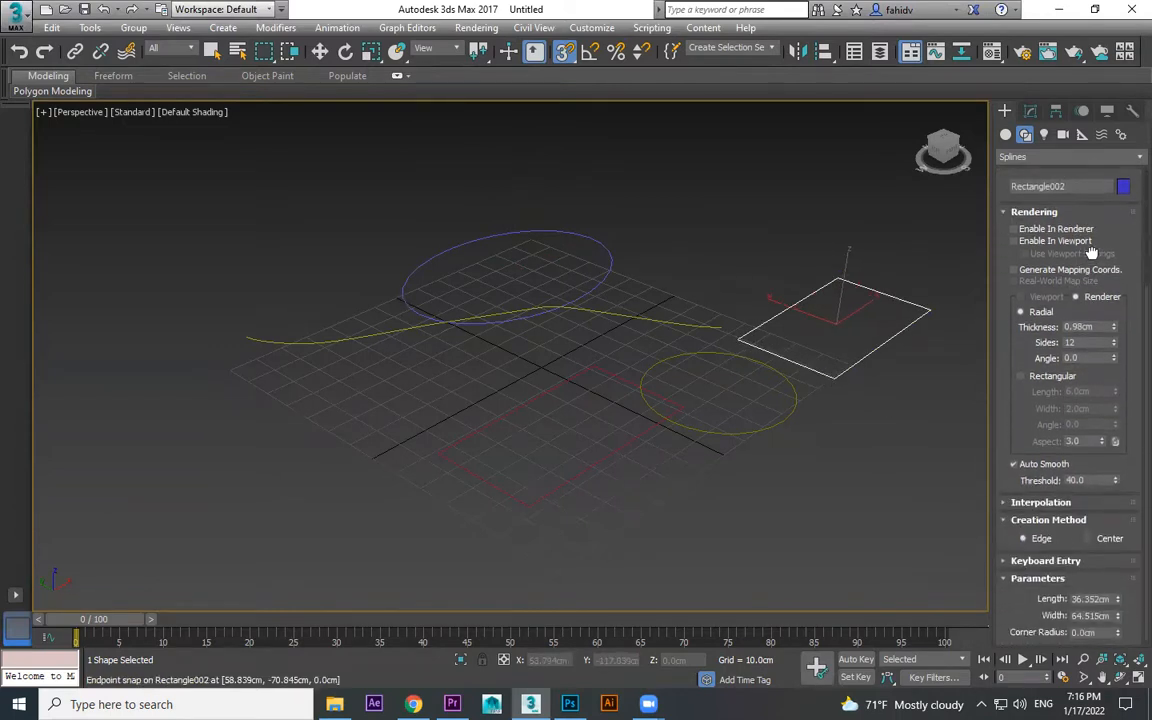
mouse_move(1117, 605)
mouse_down()
mouse_move(1124, 543)
mouse_move(1122, 606)
mouse_up()
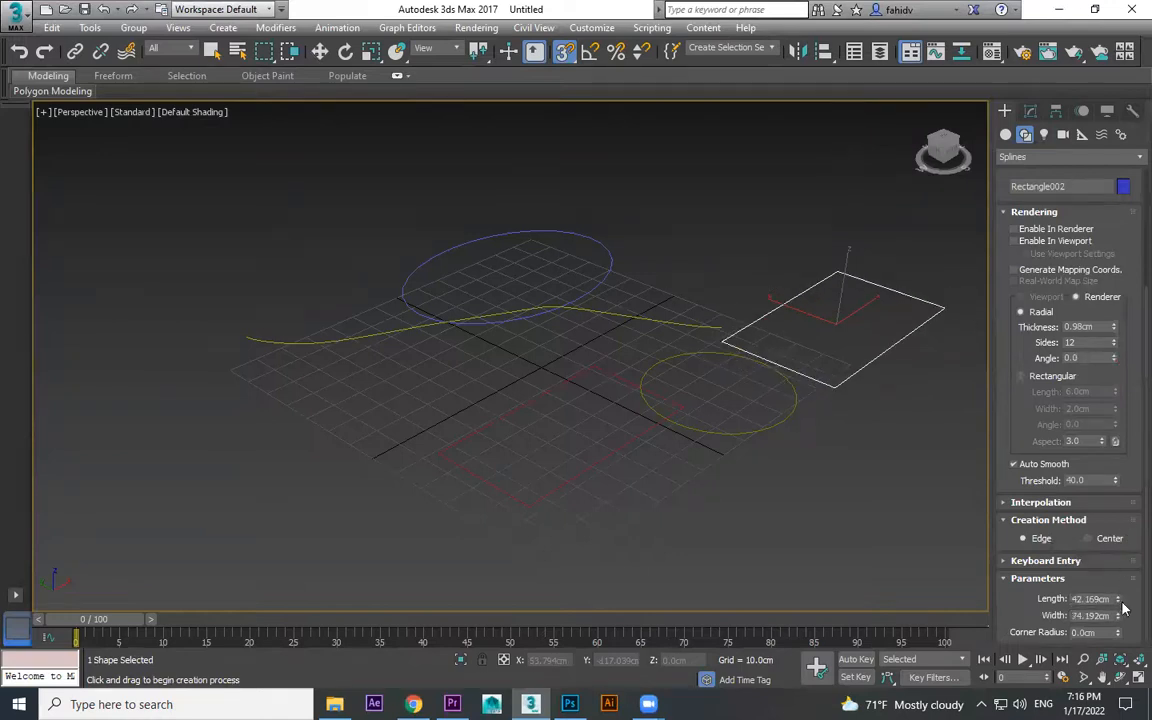
- Make the second rectangle visible as a solid tube in the renderer and viewport, with a thickness of 2.526 cm
drag(1106, 222, 1088, 316)
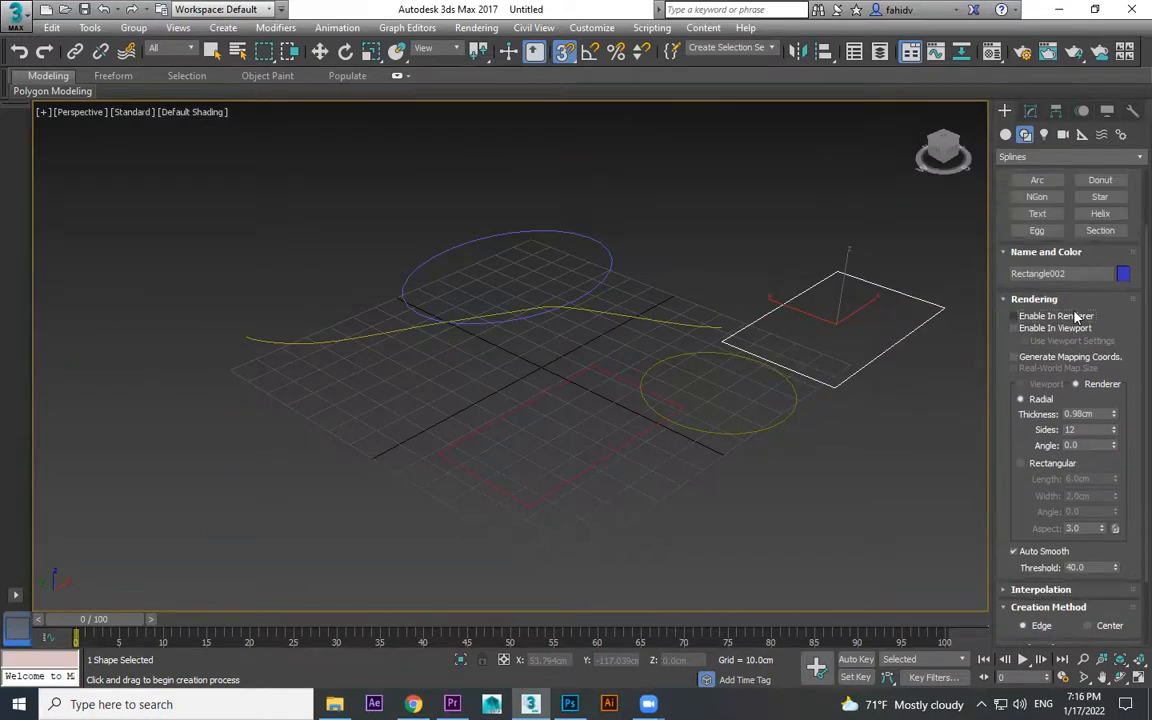
click(1071, 332)
middle_drag(807, 342, 672, 367)
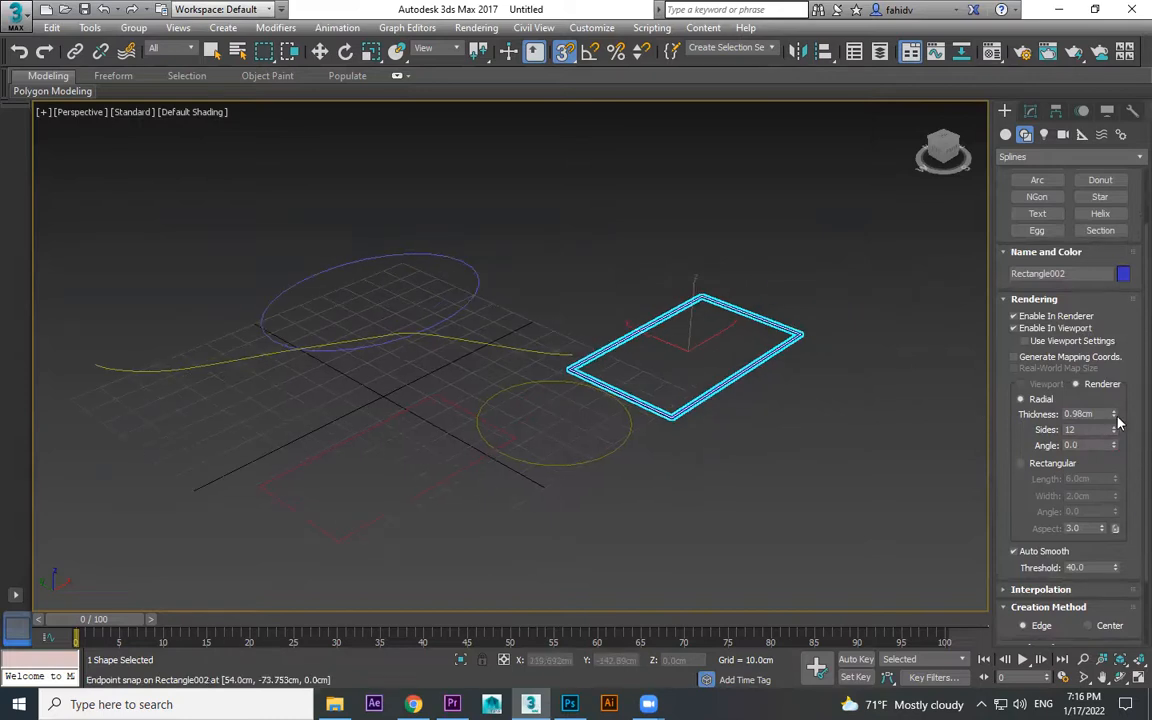
drag(1113, 414, 1137, 352)
scroll(743, 406, up, 5)
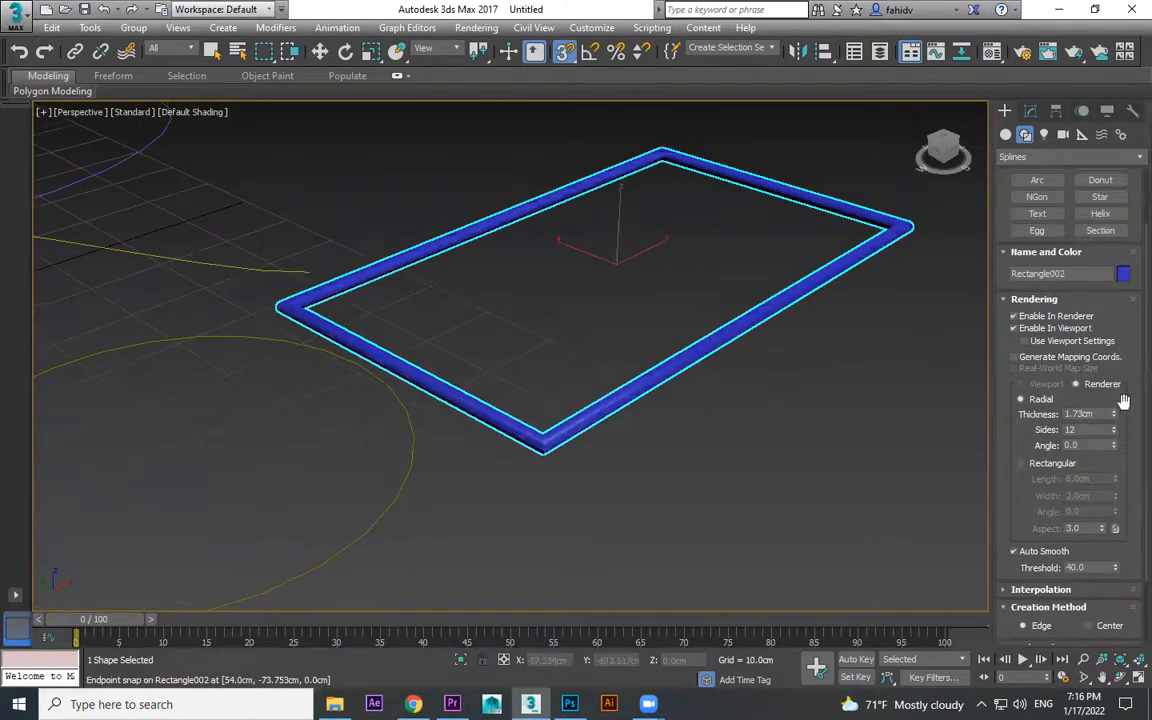
drag(1112, 410, 1125, 373)
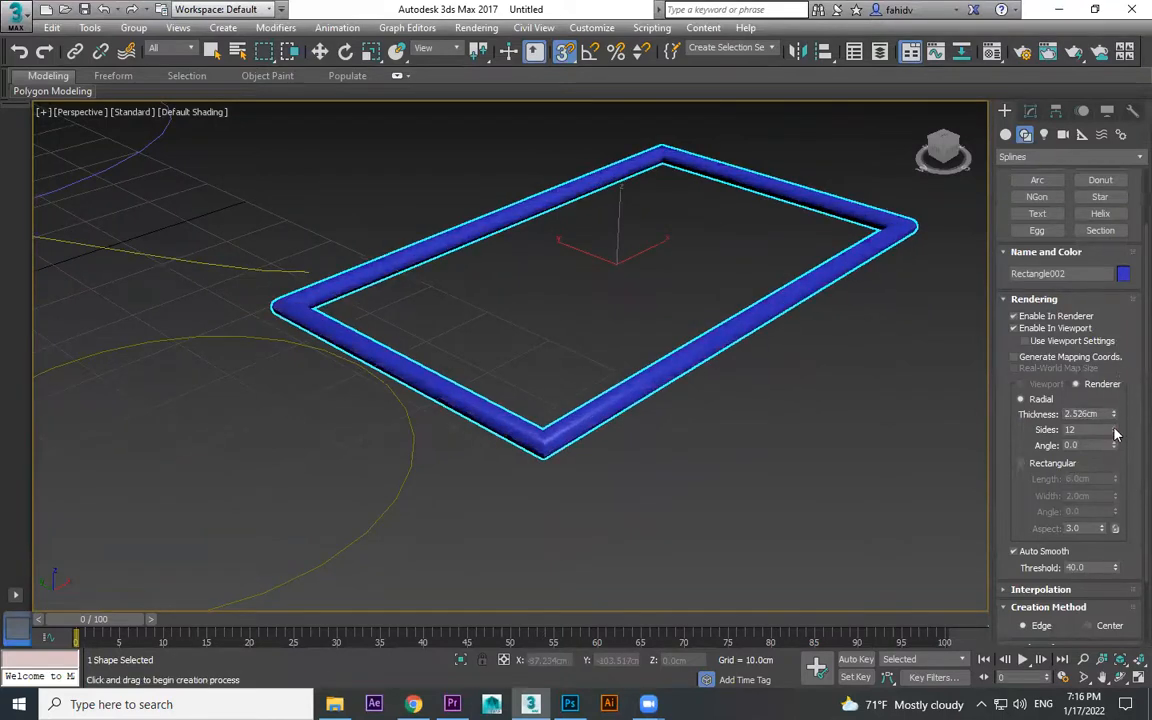
- Display edged faces and set the tube's radial cross-section to 25 sides with an angle of -0.38
key(F4)
mouse_move(1114, 427)
mouse_down()
mouse_move(1121, 397)
mouse_move(1113, 478)
mouse_move(1114, 423)
mouse_up()
scroll(770, 422, up, 5)
scroll(815, 408, down, 2)
scroll(815, 408, down, 4)
scroll(900, 470, up, 4)
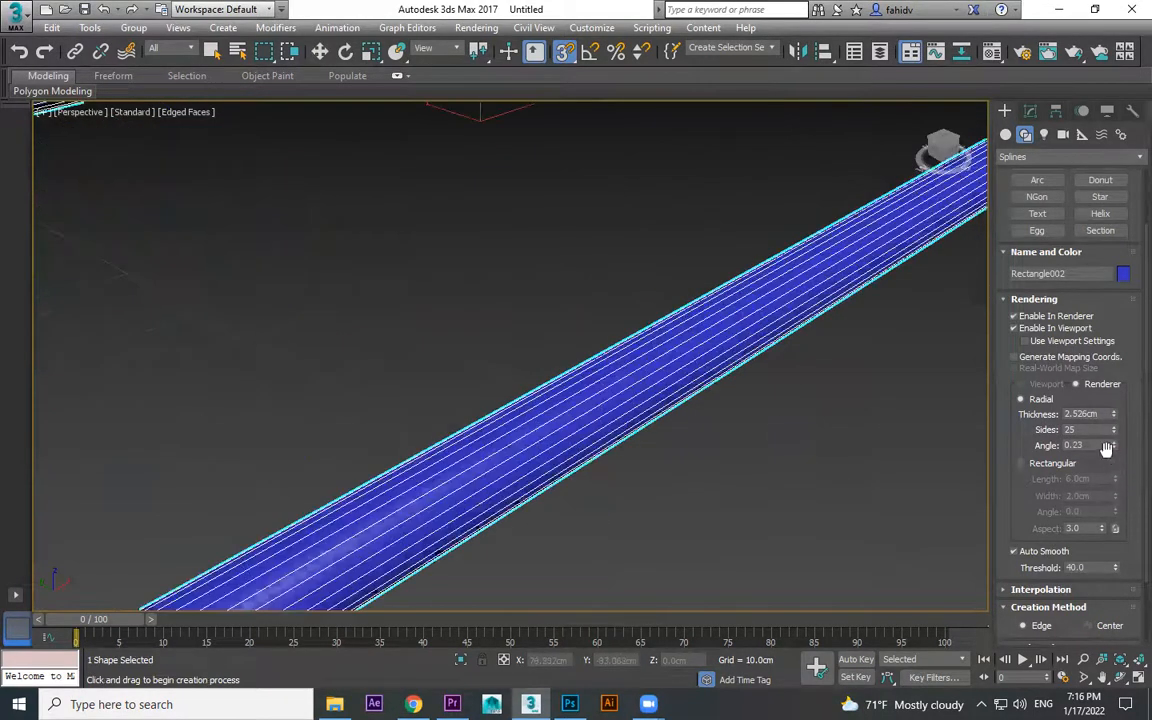
drag(1116, 450, 1116, 460)
- Switch the frame to a rectangular cross-section with length 5.1 cm, width 1.86 cm and angle -103.15
click(1052, 463)
scroll(766, 399, down, 5)
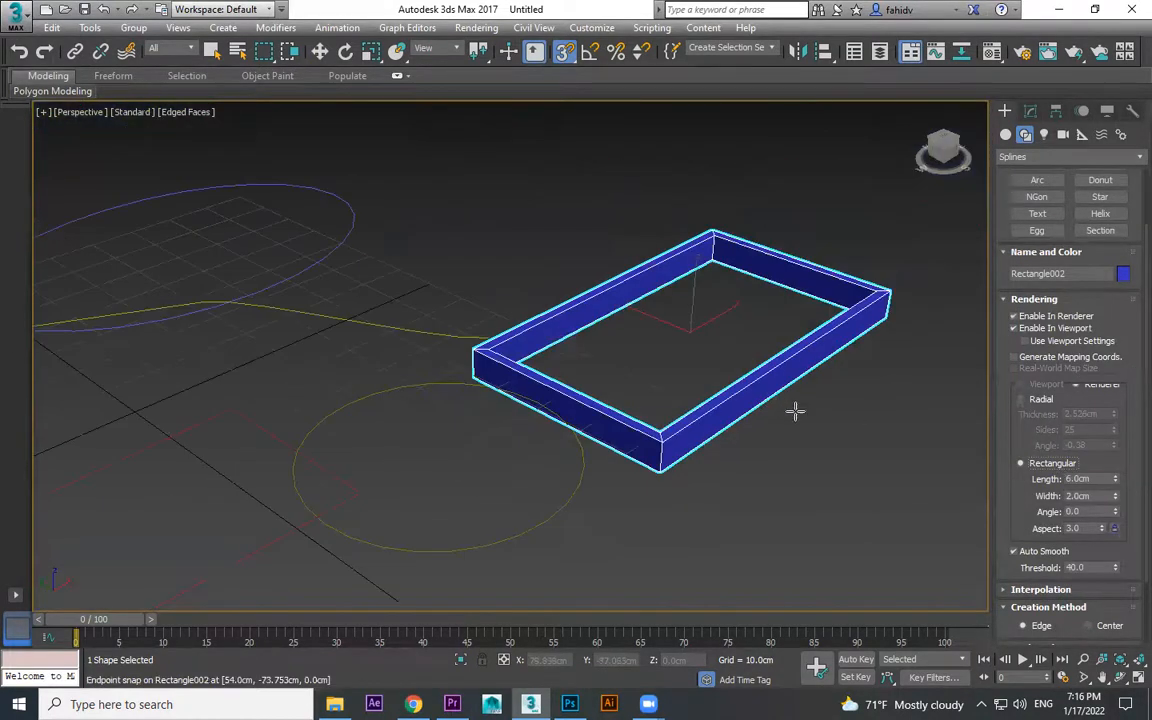
drag(1117, 485, 24, 496)
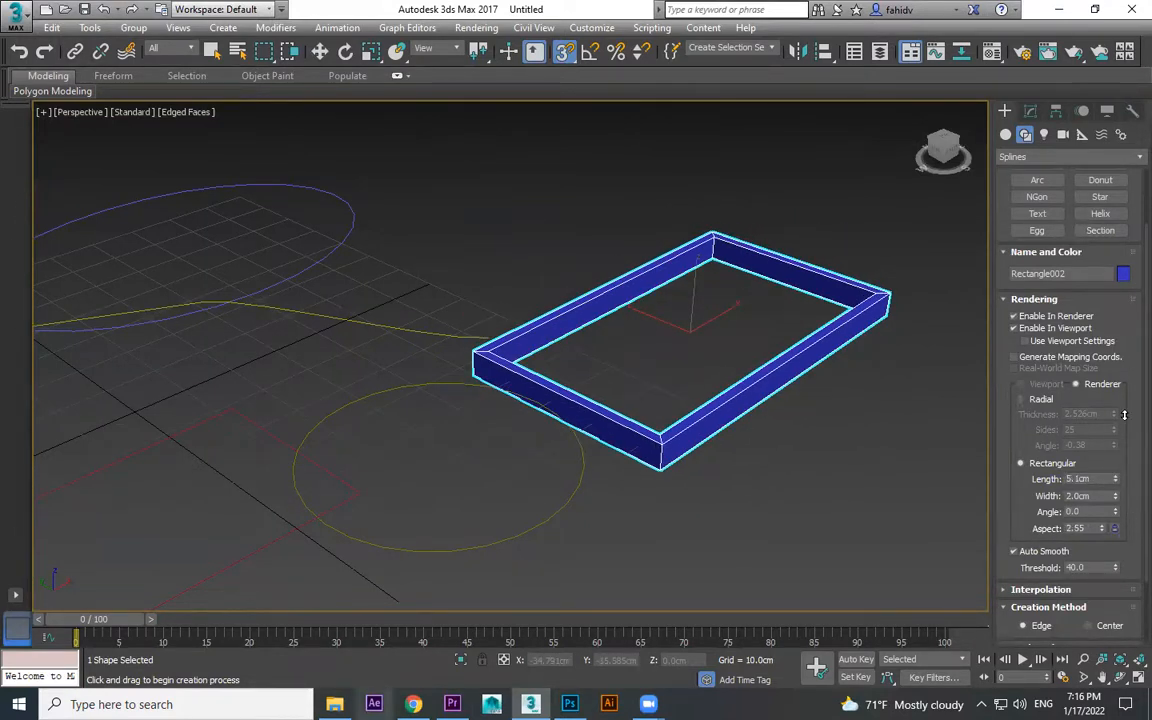
drag(1116, 495, 650, 555)
drag(658, 9, 789, 464)
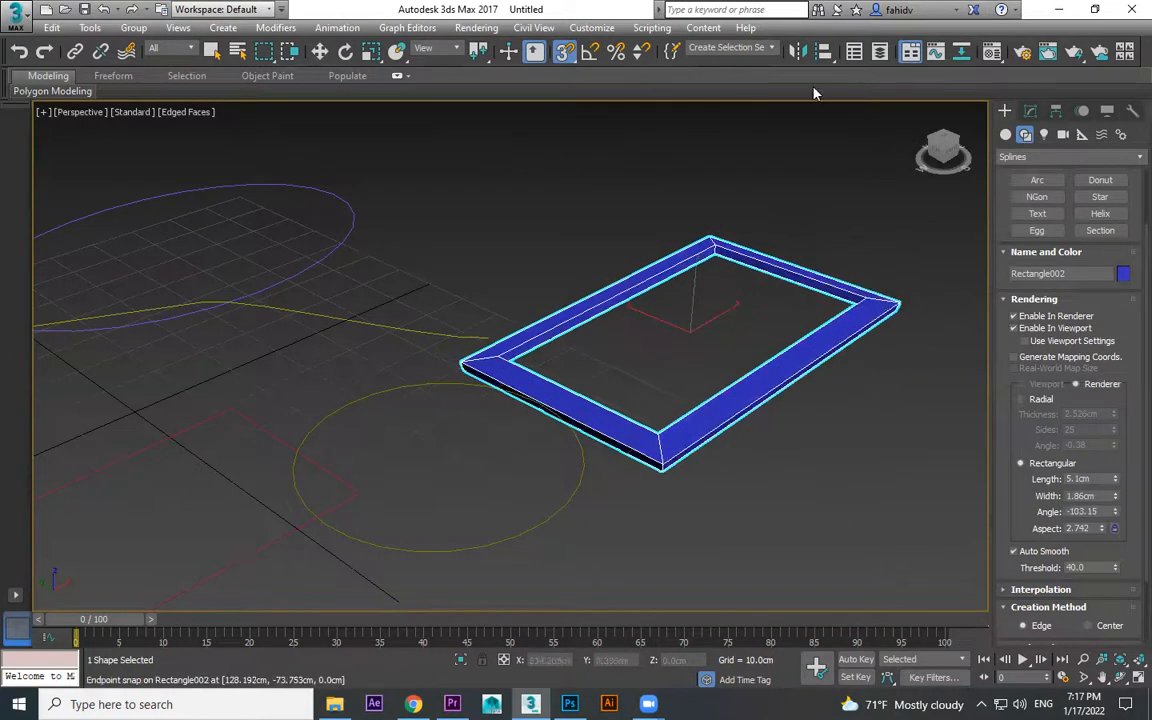
- Undo the last cross-section angle change and delete the thick rectangular frame
key(ctrl+z)
middle_drag(810, 272, 718, 292)
key(Delete)
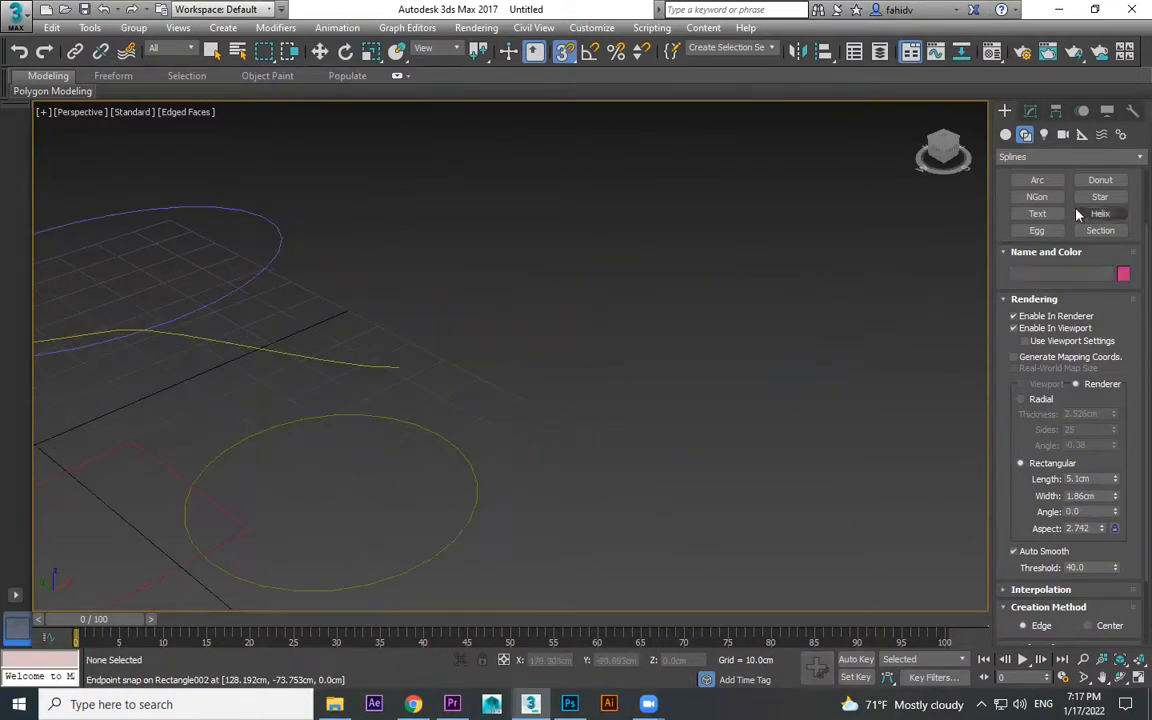
- Draw a wide arc in the empty area beside the circle
scroll(1005, 447, up, 2)
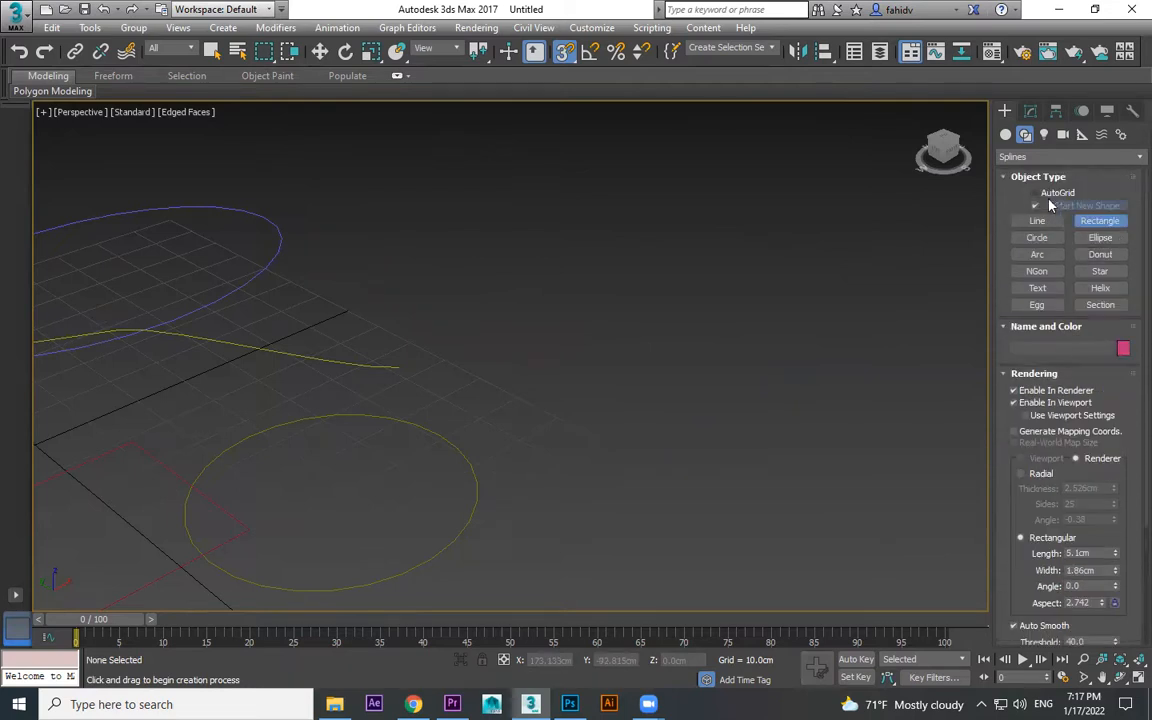
drag(828, 318, 510, 465)
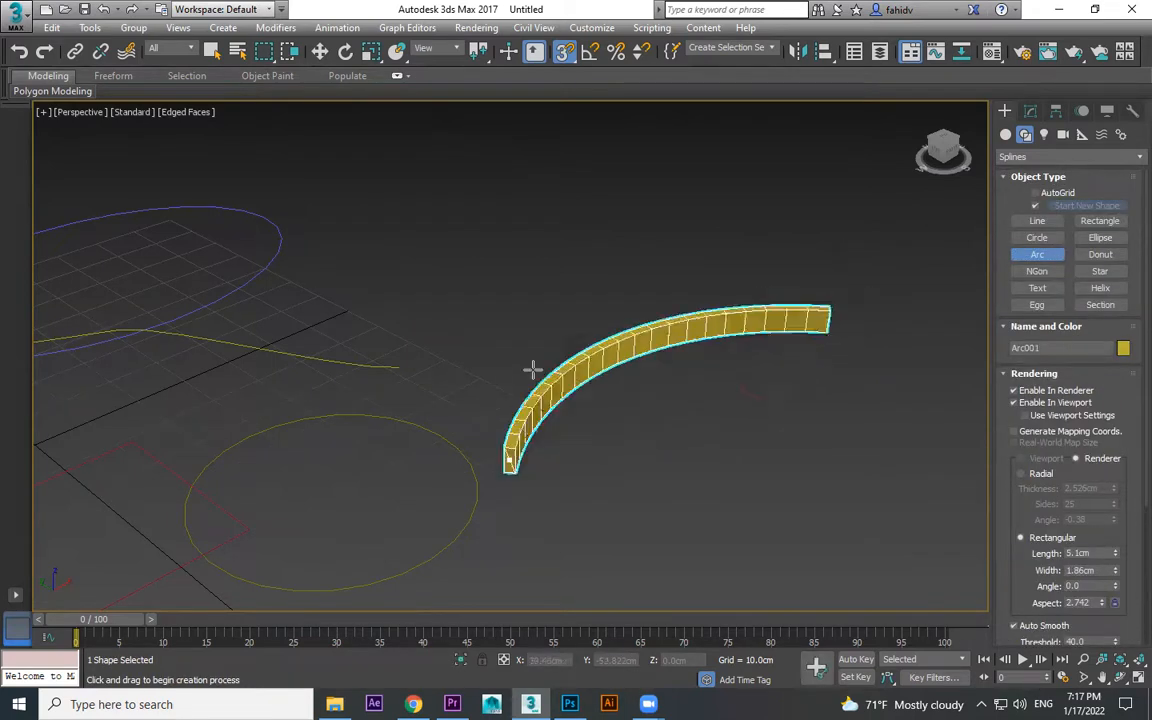
click(634, 312)
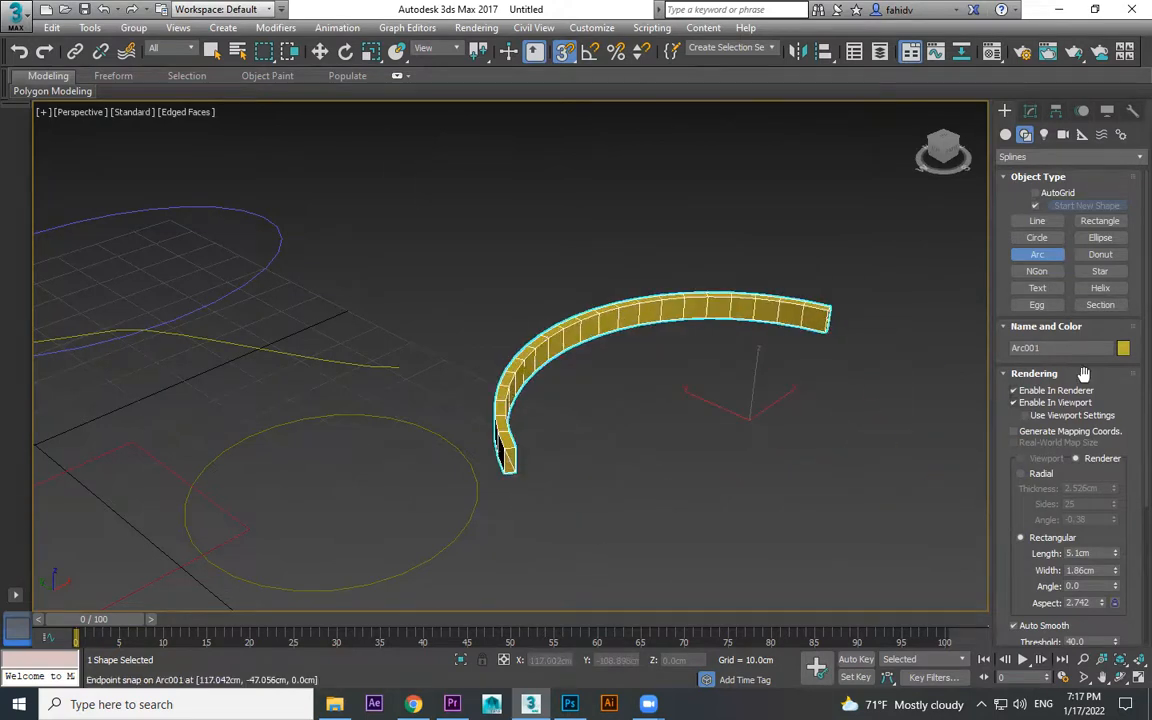
- Draw a tall helix in front of the arc, tapering to a point at its upper end
click(1116, 292)
scroll(800, 455, down, 5)
middle_drag(800, 455, 625, 310)
drag(725, 435, 778, 520)
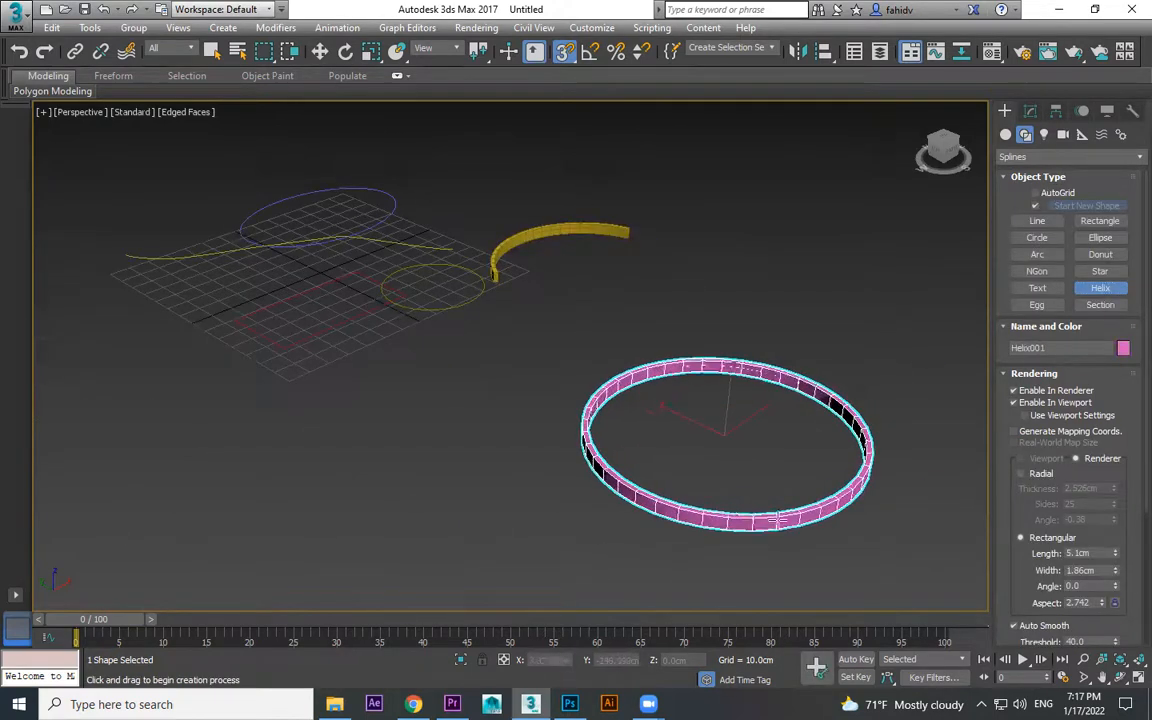
click(824, 124)
click(774, 389)
- Give the helix a radial cross-section, a Radius 1 of 66.593 cm and 5.82 turns
scroll(705, 462, down, 4)
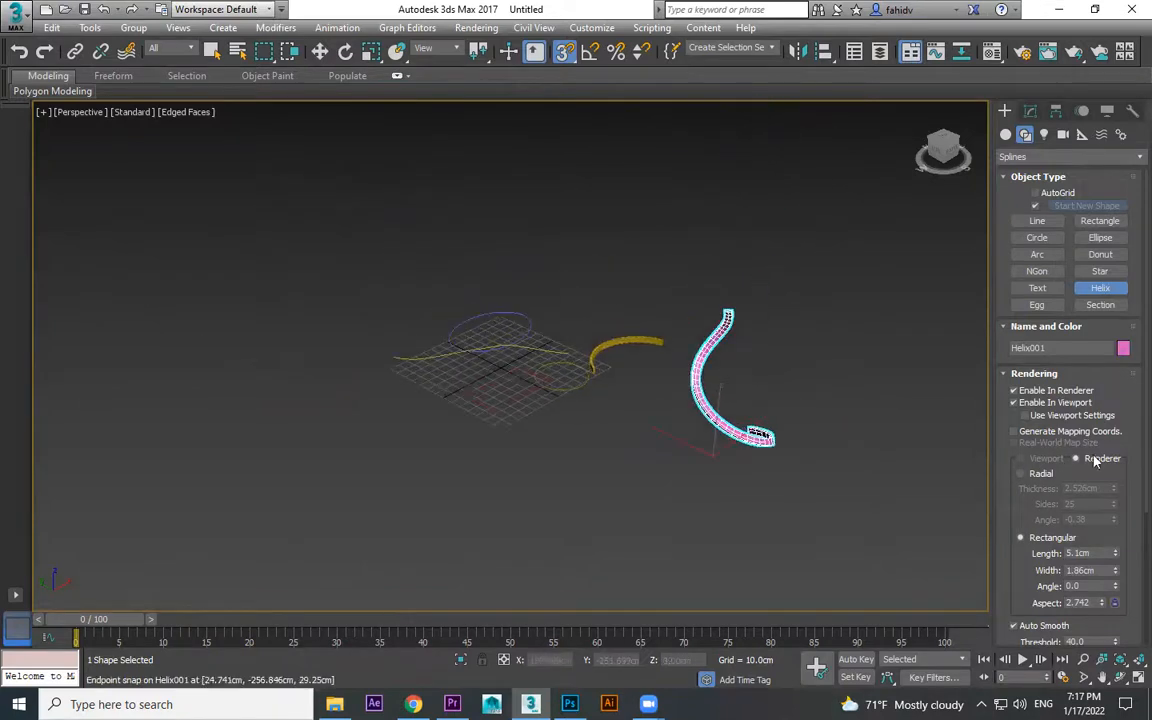
click(1040, 474)
scroll(857, 432, up, 5)
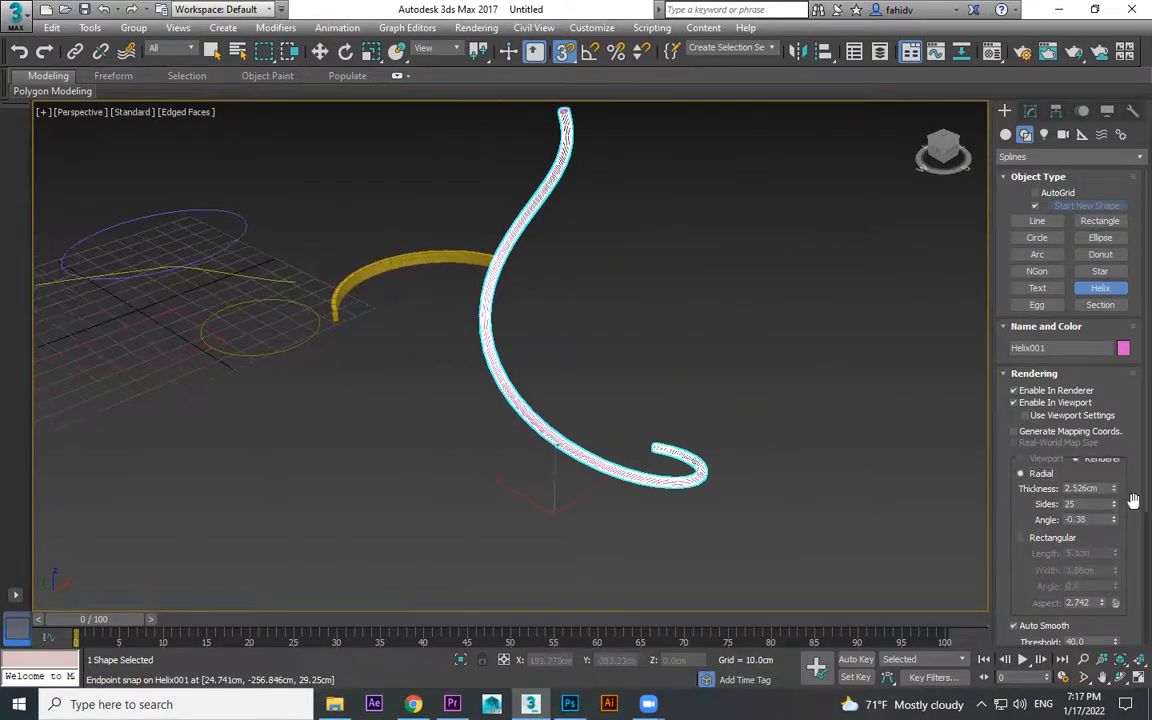
drag(1027, 511, 1087, 316)
drag(1113, 552, 337, 524)
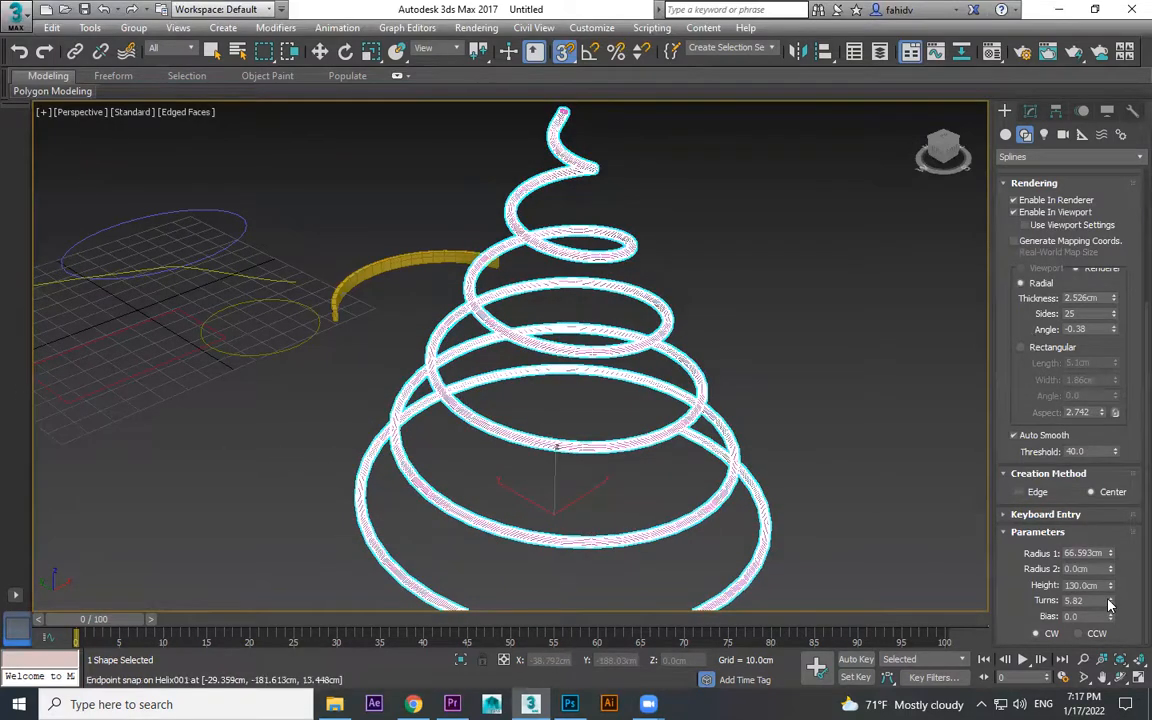
- Set the helix's Radius 1 to 58.602 cm and Radius 2 to 0.18 cm, trying a bias of -1.0 and resetting it to 0
drag(1110, 572, 51, 226)
drag(1108, 624, 1115, 427)
mouse_move(1110, 554)
mouse_down()
mouse_move(1113, 641)
mouse_move(1117, 557)
mouse_up()
drag(1113, 620, 1115, 54)
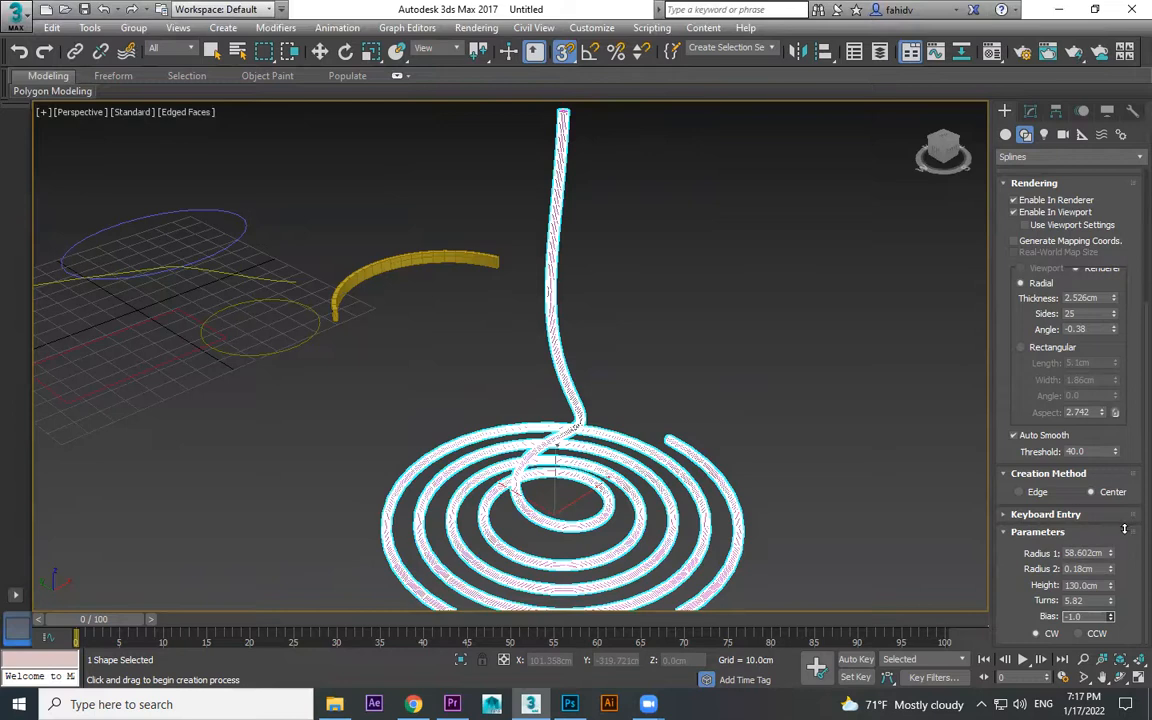
drag(1115, 625, 1105, 588)
right_click(1105, 588)
- Turn off the helix's thickness in both the renderer and the viewport
scroll(700, 585, down, 3)
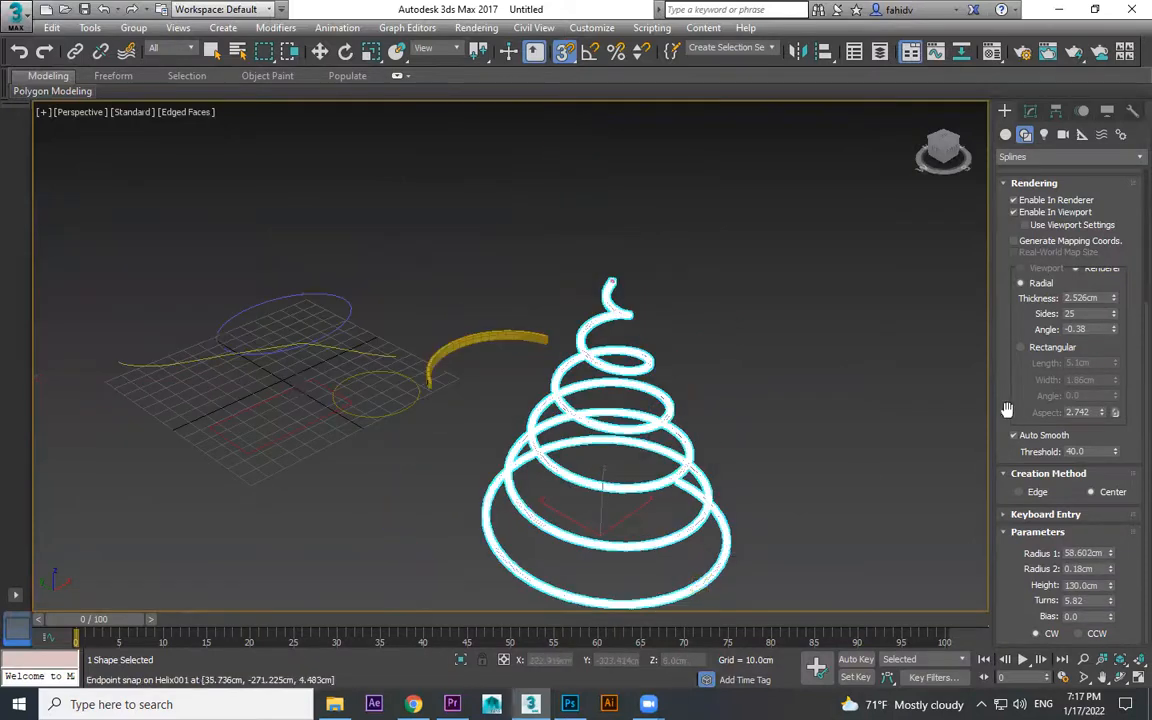
scroll(1012, 321, up, 2)
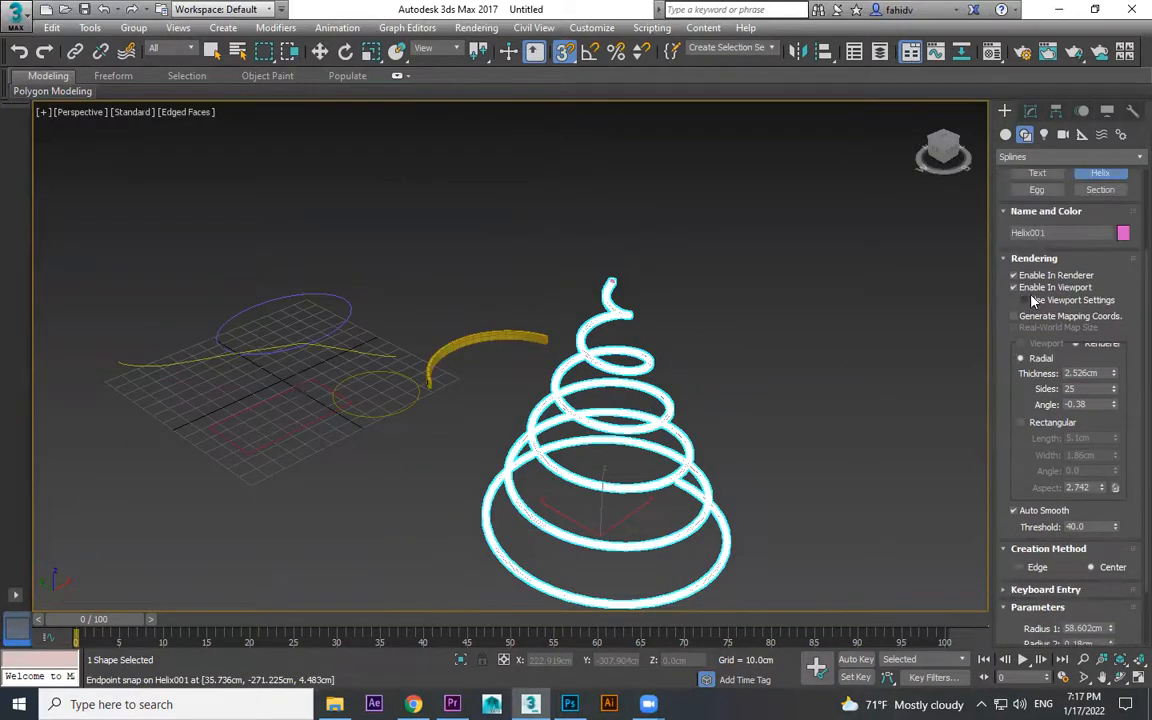
click(1013, 275)
click(1013, 287)
- Turn off snapping and delete all the shapes in the scene
key(w)
scroll(710, 398, up, 3)
alt+middle_drag(774, 406, 807, 389)
key(s)
mouse_move(776, 434)
alt+middle_down()
mouse_move(746, 409)
mouse_move(784, 425)
alt+middle_up()
scroll(784, 425, down, 4)
drag(859, 273, 406, 478)
key(End)
click(1035, 305)
key(Delete)
- Draw a double-outlined egg over the middle of the grid and a wide, flat helix beside it
drag(483, 427, 537, 514)
click(528, 492)
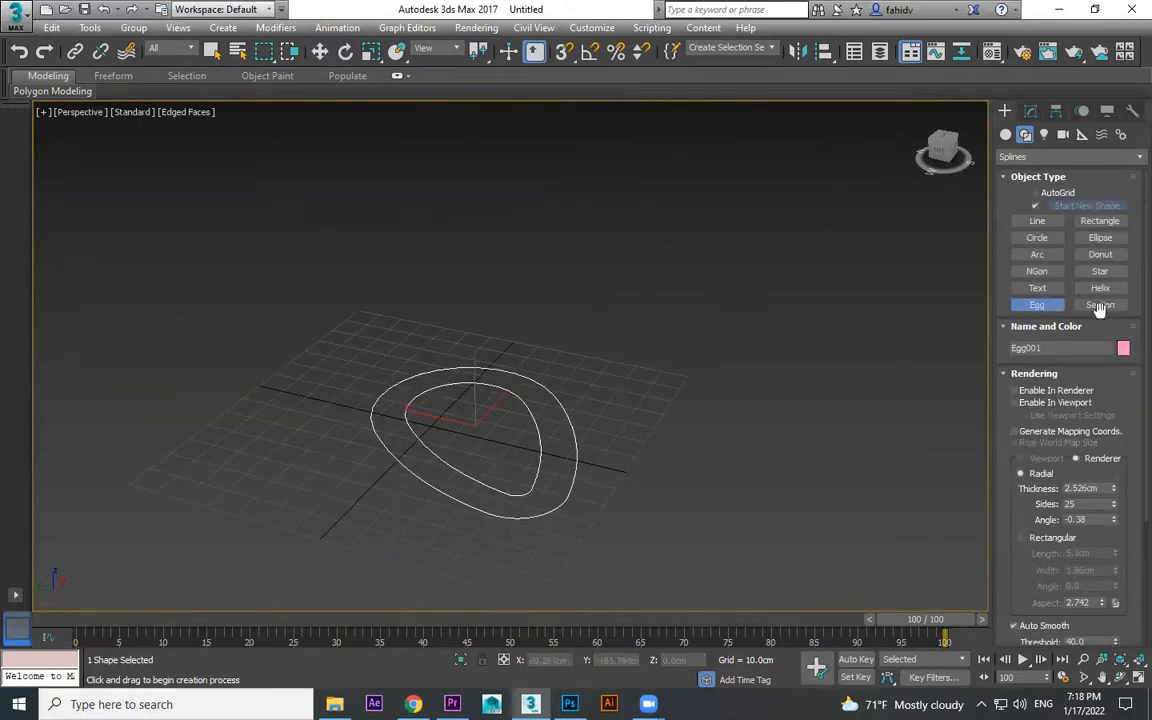
click(1102, 291)
drag(727, 354, 706, 435)
click(722, 390)
click(827, 237)
- Draw a hexagonal NGon over the grid's near corner, beside the egg
click(1038, 271)
drag(272, 462, 342, 540)
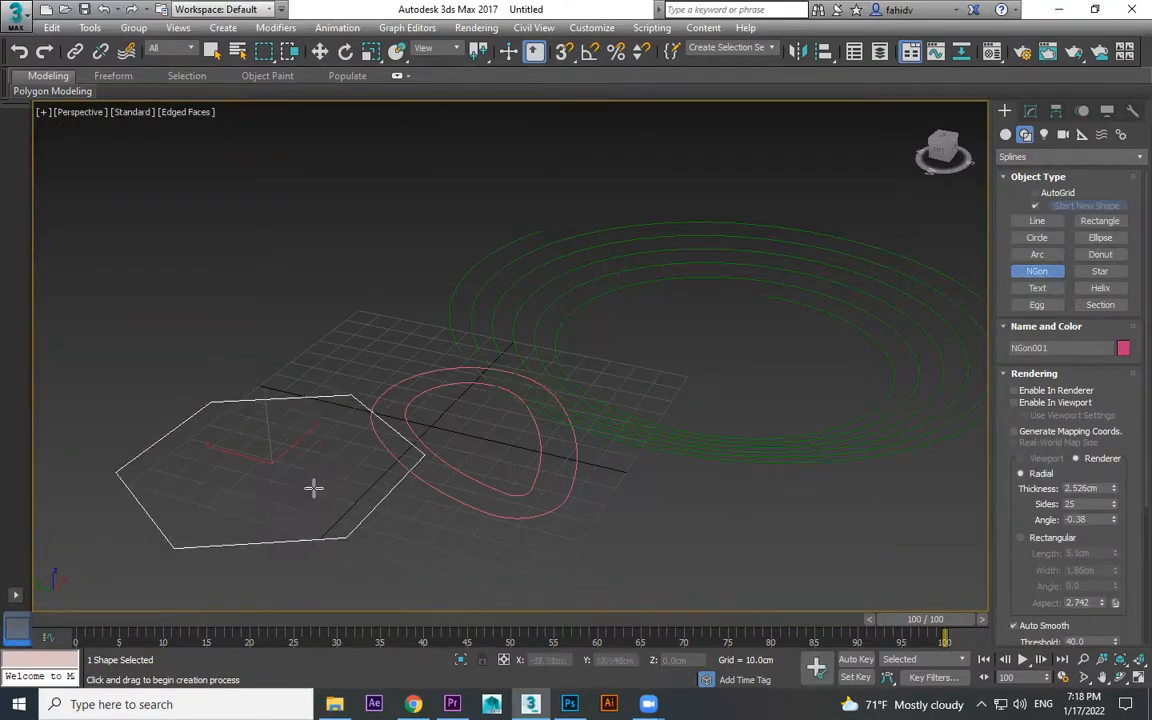
middle_drag(822, 550, 825, 485)
key(w)
- Set the NGon's rendering sides to 76 and reduce its outline to a triangle
click(1030, 111)
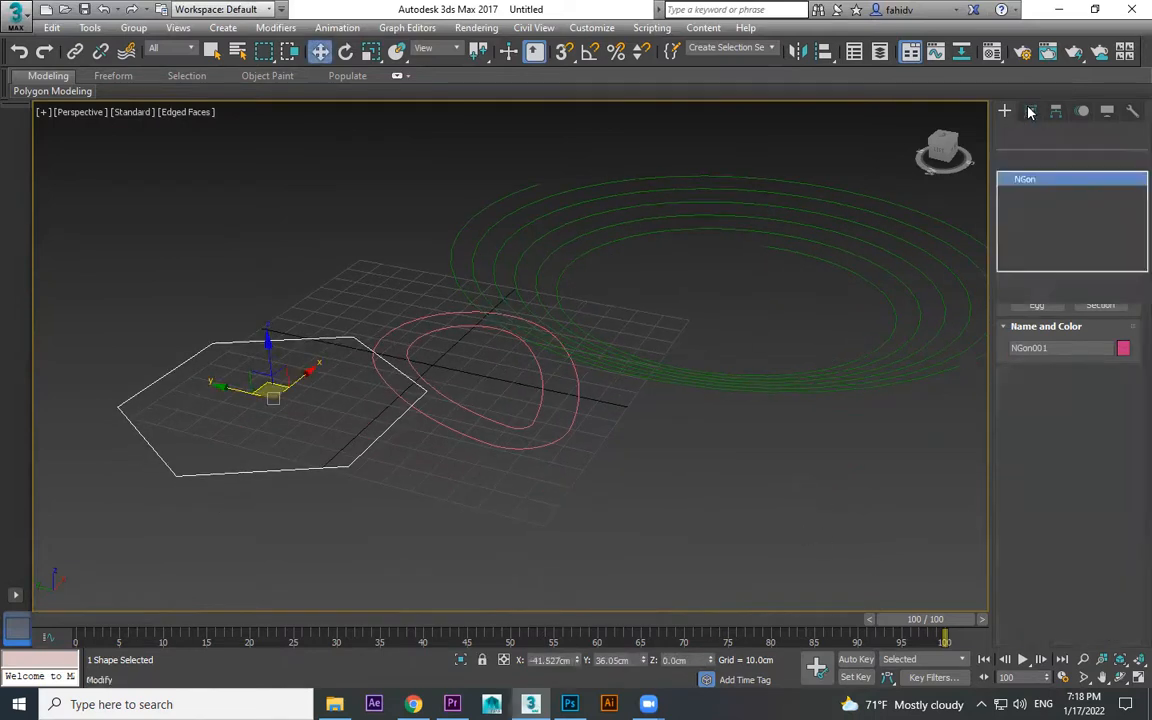
drag(1016, 520, 1046, 318)
mouse_move(1121, 599)
mouse_down()
mouse_move(1121, 570)
mouse_move(1119, 608)
mouse_up()
scroll(1013, 362, up, 2)
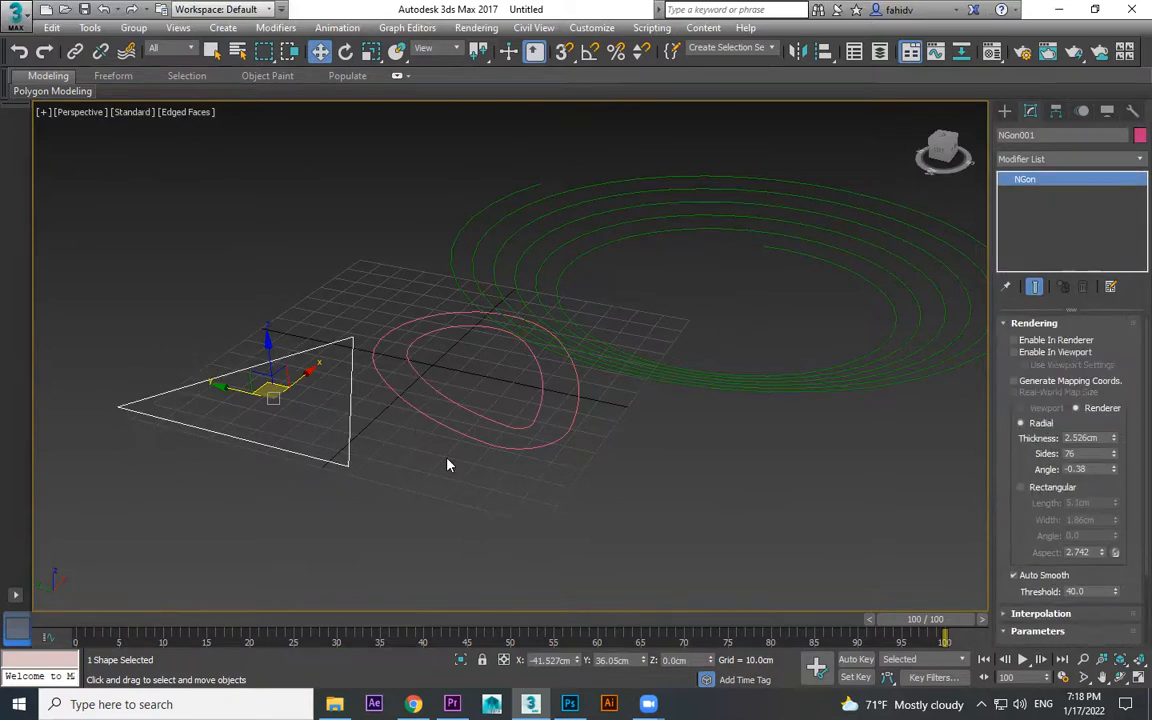
- Delete every shape in the scene and return to the spline creation tools
key(ctrl+a)
key(Delete)
click(1005, 110)
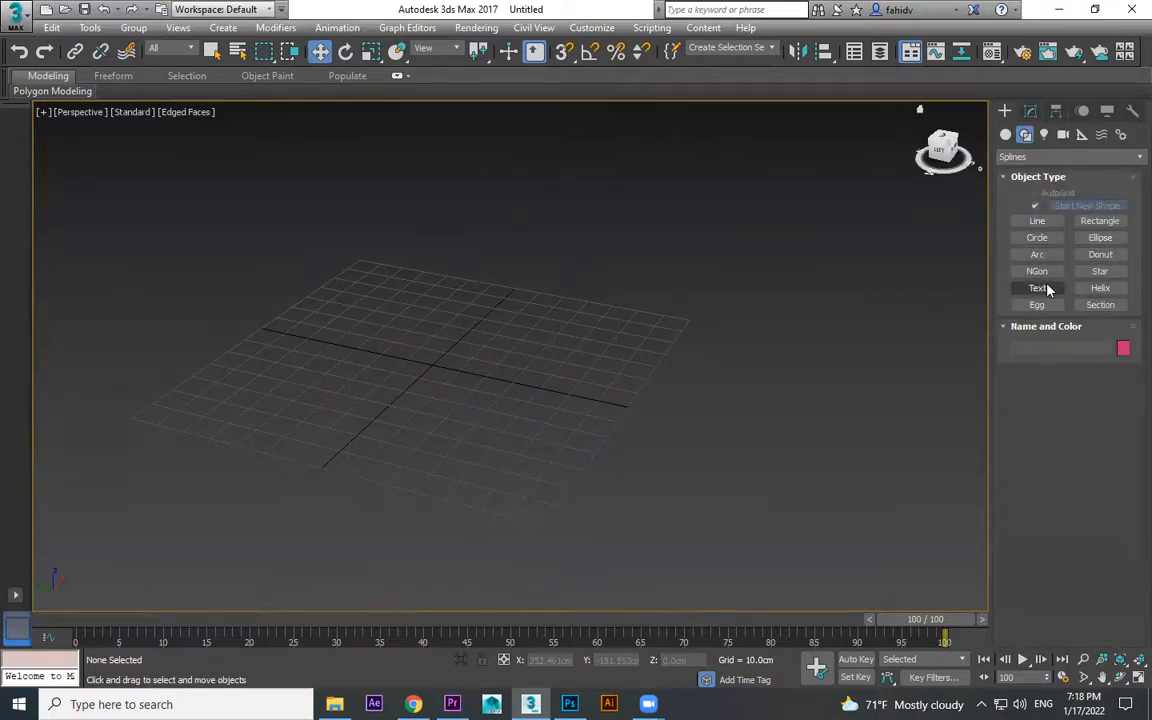
- Draw a star at the grid's edge with radii of about 44 cm and 21 cm, and set it to 26 points
click(1100, 271)
drag(643, 398, 745, 400)
click(699, 381)
scroll(1040, 373, down, 3)
drag(1121, 590, 1119, 543)
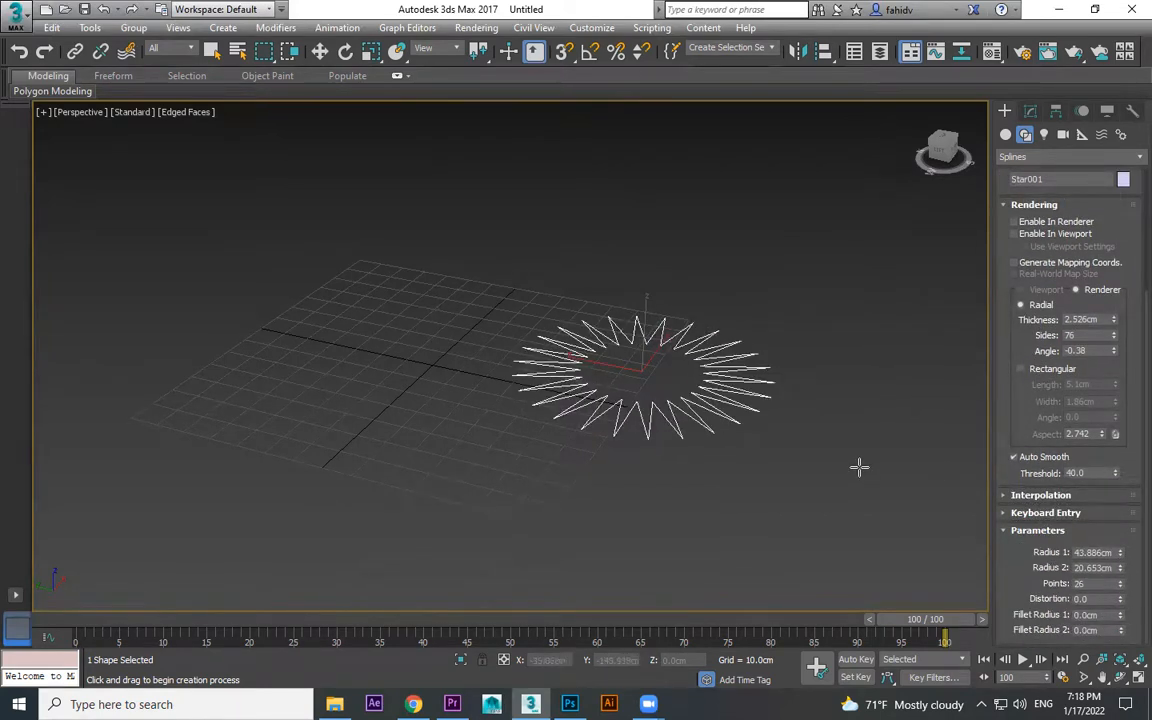
- Delete the star and place a text shape near the centre of the grid
middle_drag(859, 467, 836, 481)
key(Delete)
scroll(1037, 432, up, 3)
click(1039, 287)
click(1014, 135)
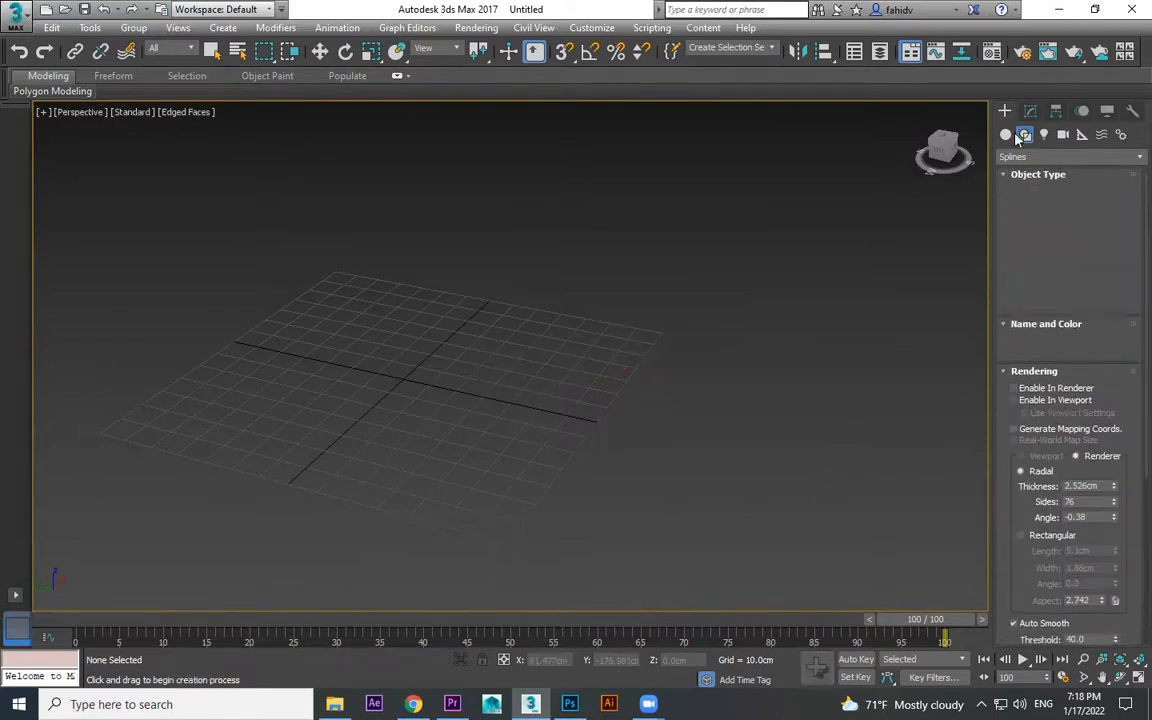
middle_drag(491, 399, 625, 432)
click(546, 398)
alt+middle_drag(680, 483, 720, 480)
- Replace the text shape's default wording with VFX
drag(1120, 418, 1130, 198)
drag(1054, 581, 894, 576)
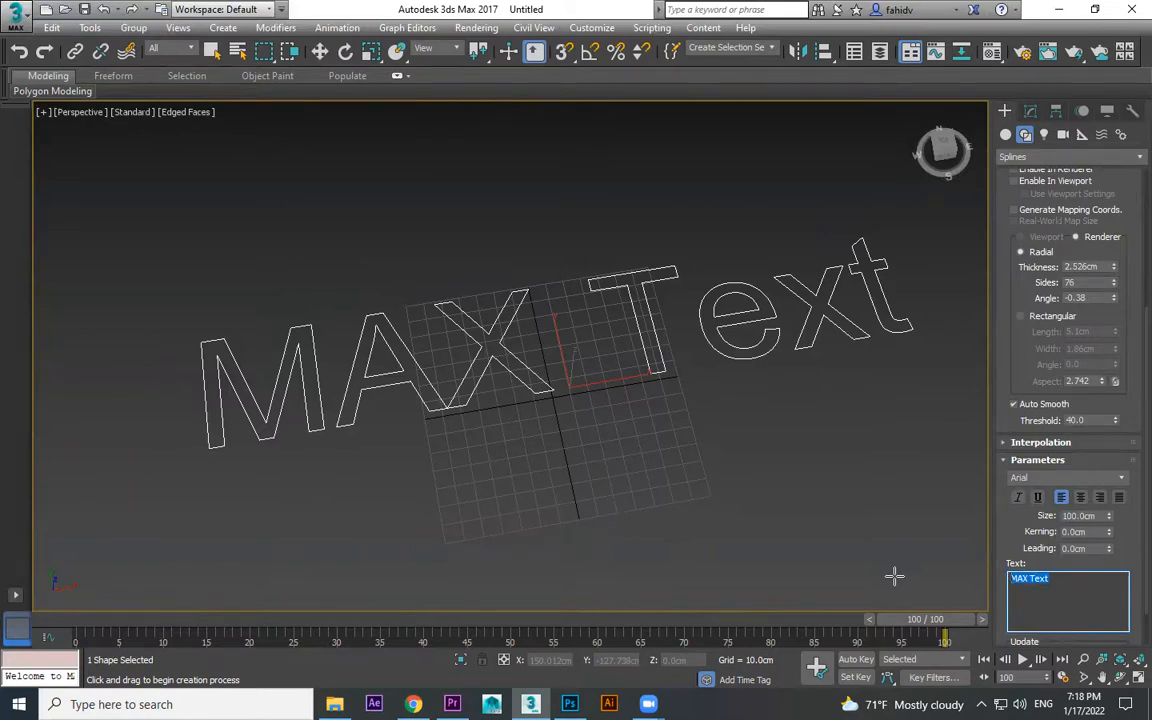
text(vfx)
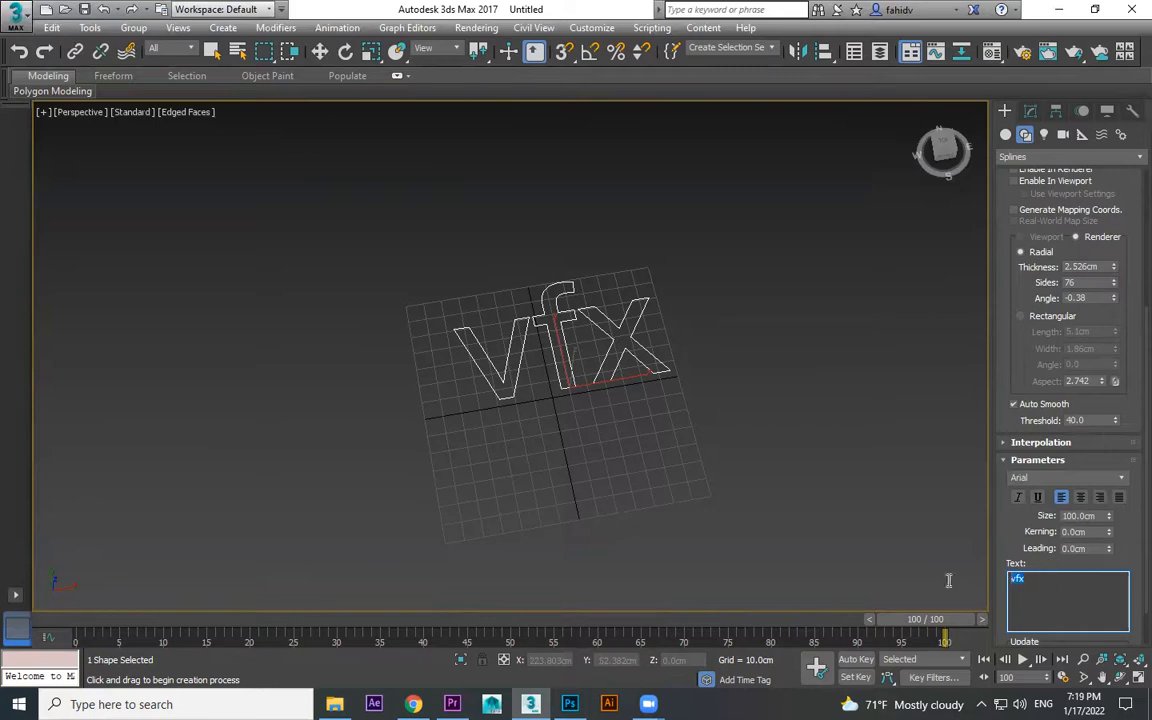
text(VFX)
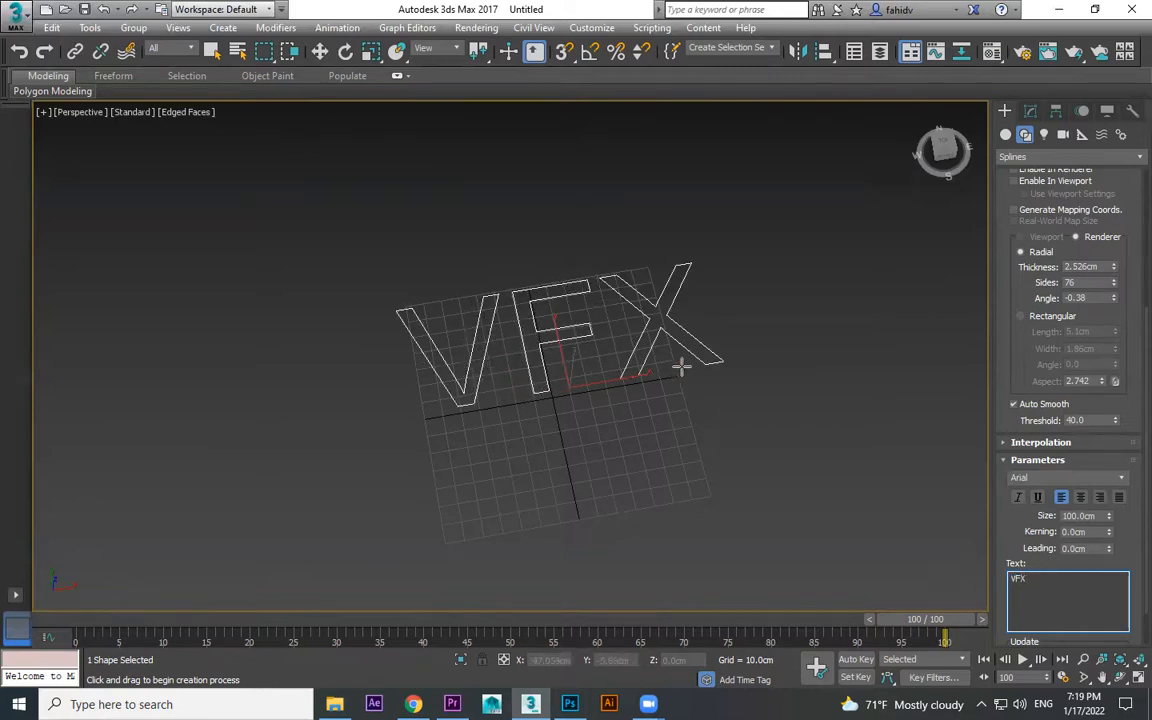
- Set the VFX text shape's font to Arial Bold
click(1122, 478)
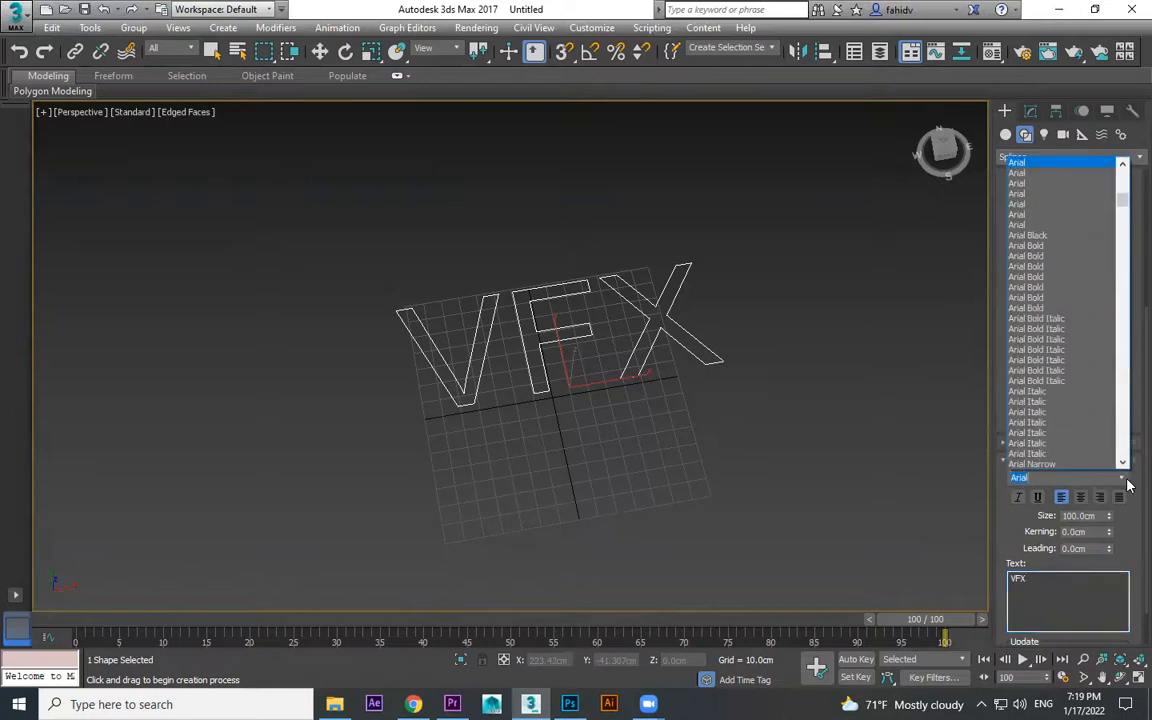
click(1045, 258)
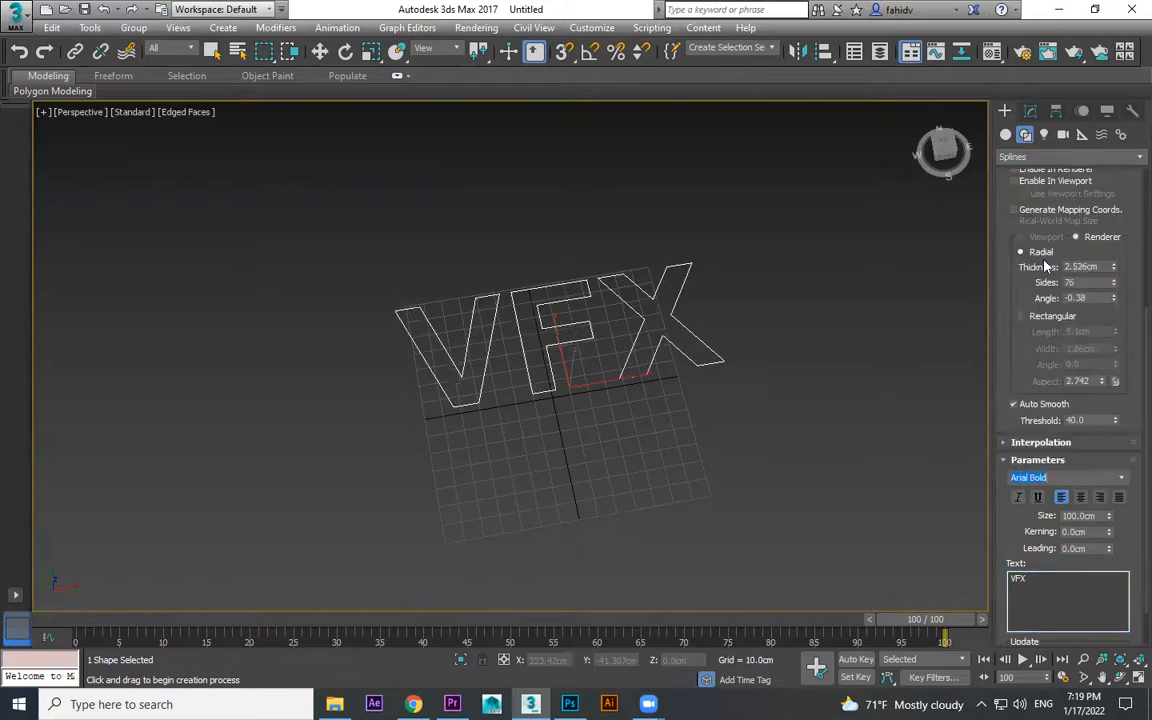
click(1121, 481)
click(1122, 479)
- Try the underline and italic styles on the VFX text, switching each back off
click(1040, 498)
click(1040, 498)
click(1022, 499)
click(1023, 499)
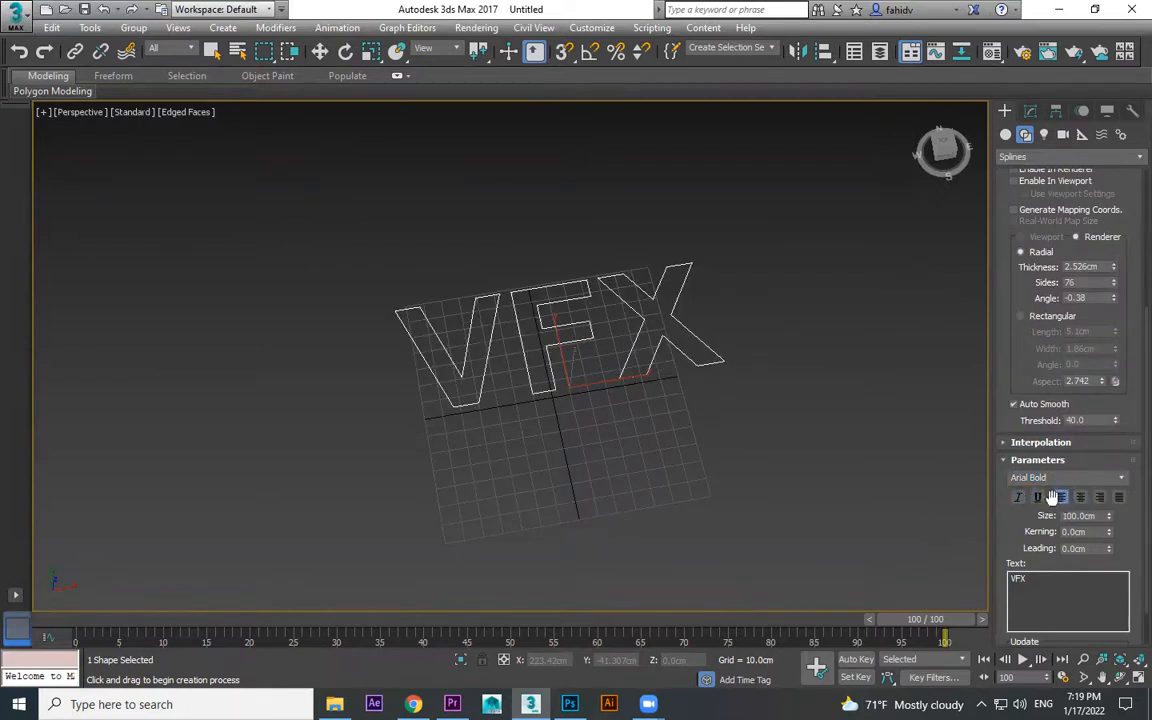
- Try a text size of 124 cm with -0.13 cm kerning, and add a second line gvncvn with -15.64 cm leading
drag(1004, 526, 658, 405)
key(ctrl+z)
click(1062, 554)
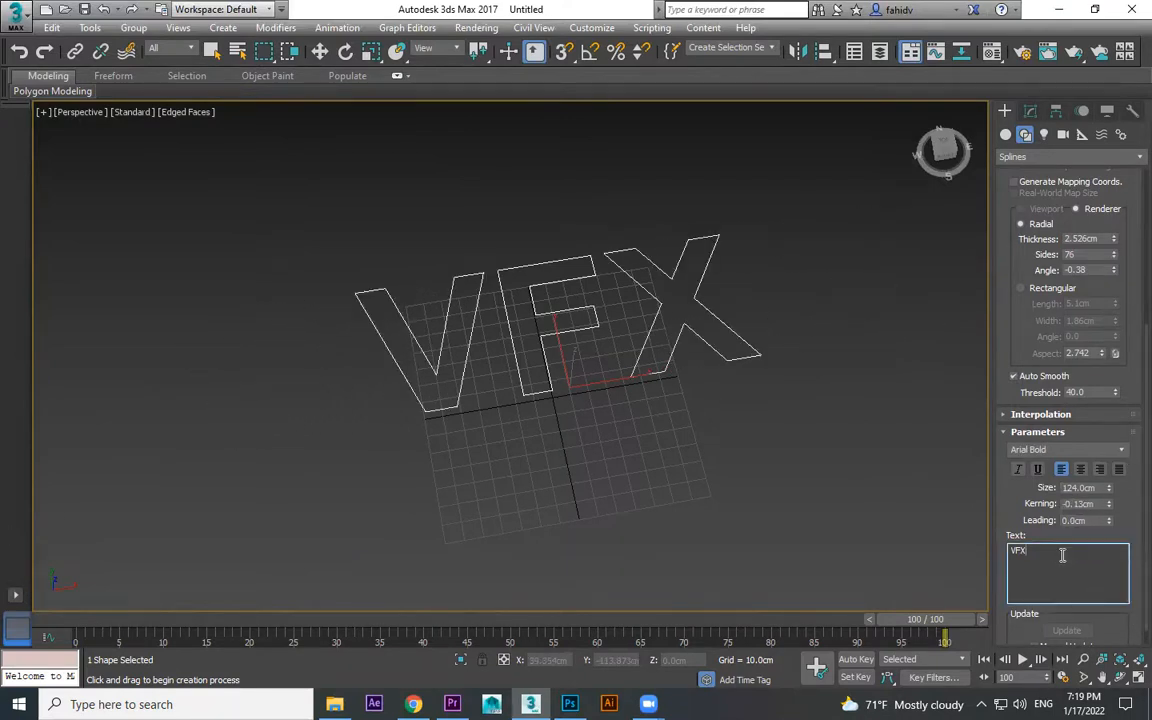
text(gvncvn)
drag(1110, 522, 4, 667)
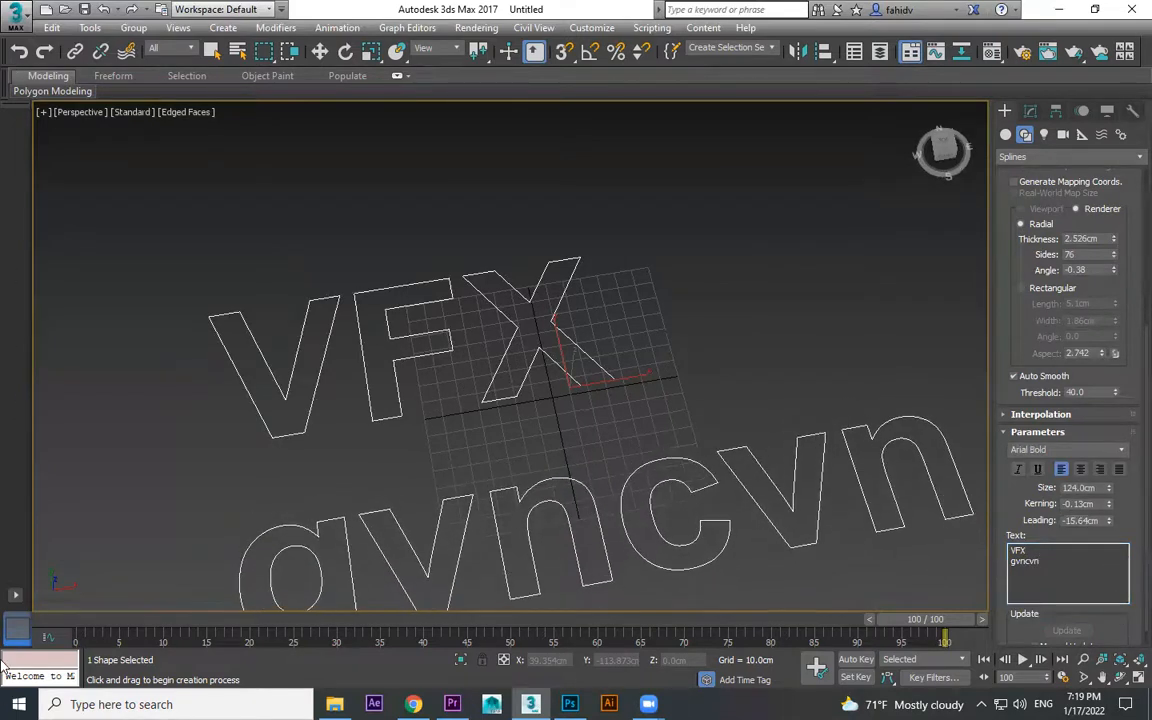
- Undo the size, kerning and leading changes, and delete the second text line gvncvn
key(ctrl+z)
key(ctrl+z)
key(ctrl+z)
key(ctrl+z)
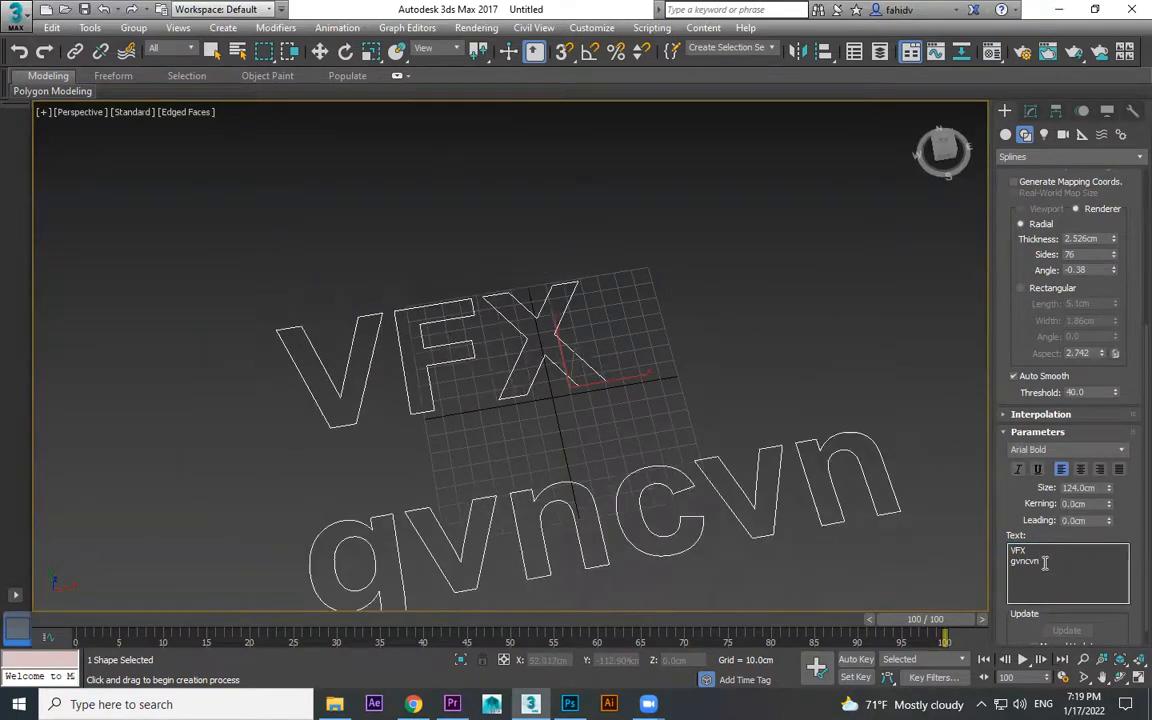
key(ctrl+z)
drag(1044, 563, 977, 560)
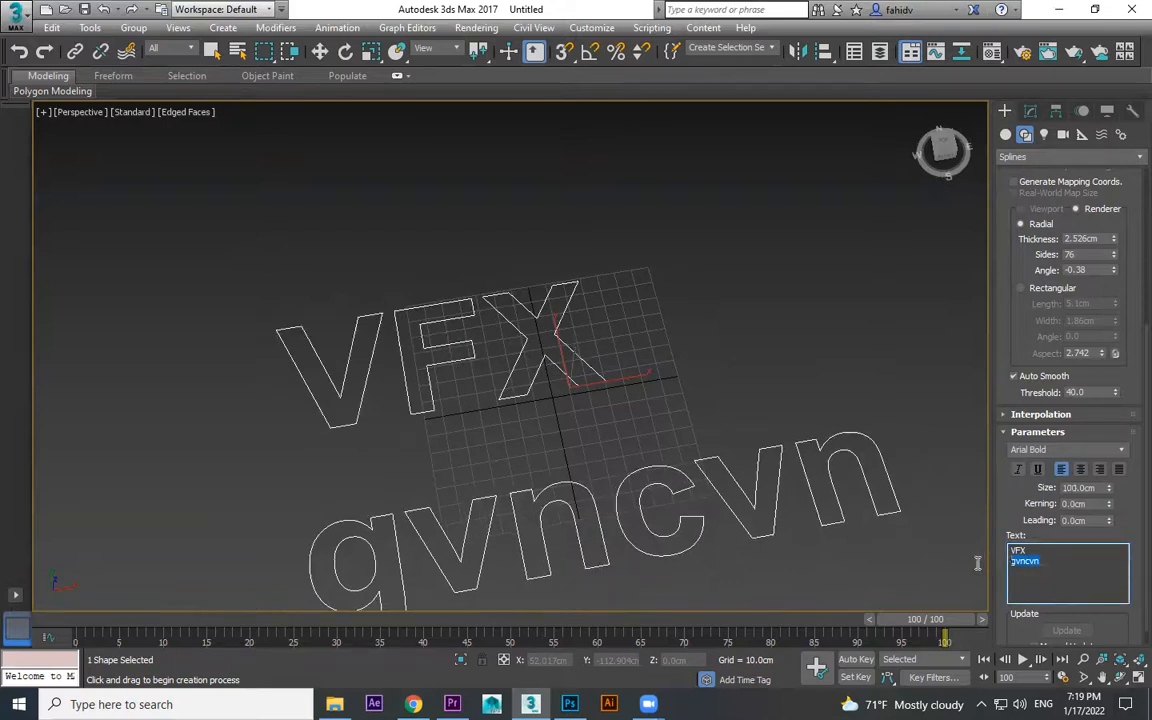
key(BackSpace)
scroll(1030, 440, down, 1)
drag(1040, 380, 1072, 685)
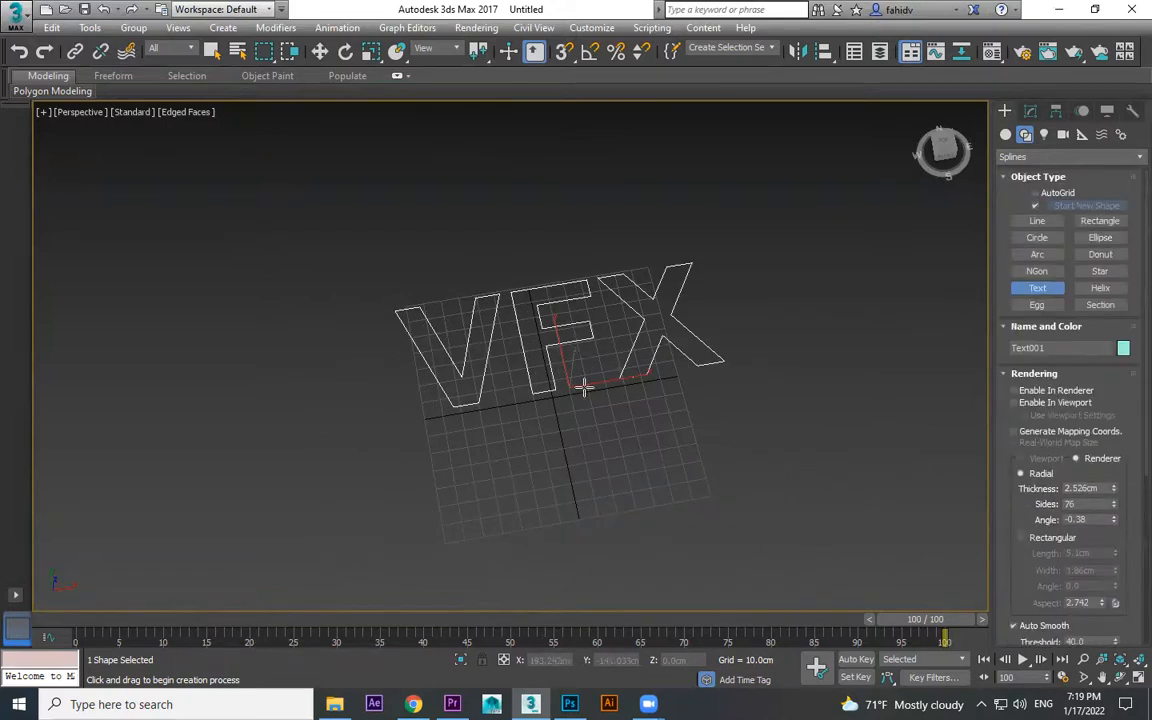
- Leave text creation for the Move tool and test-render the plain VFX outline in the perspective view
middle_drag(547, 382, 568, 427)
key(w)
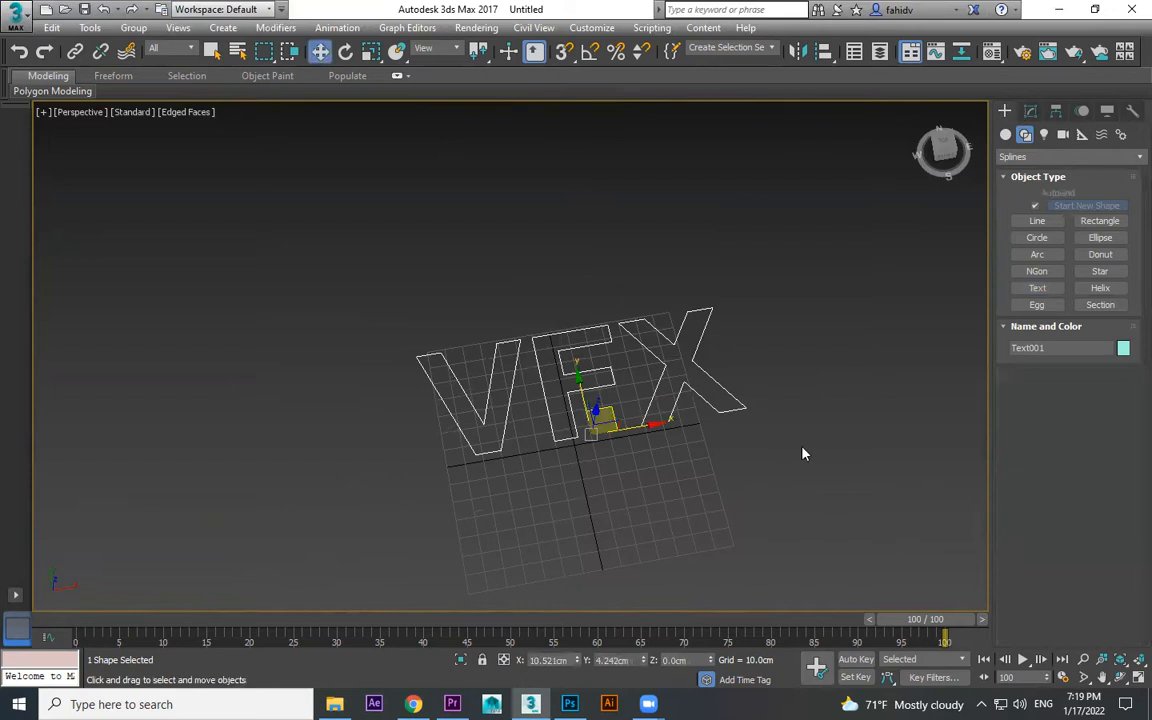
scroll(805, 452, up, 3)
scroll(715, 395, down, 2)
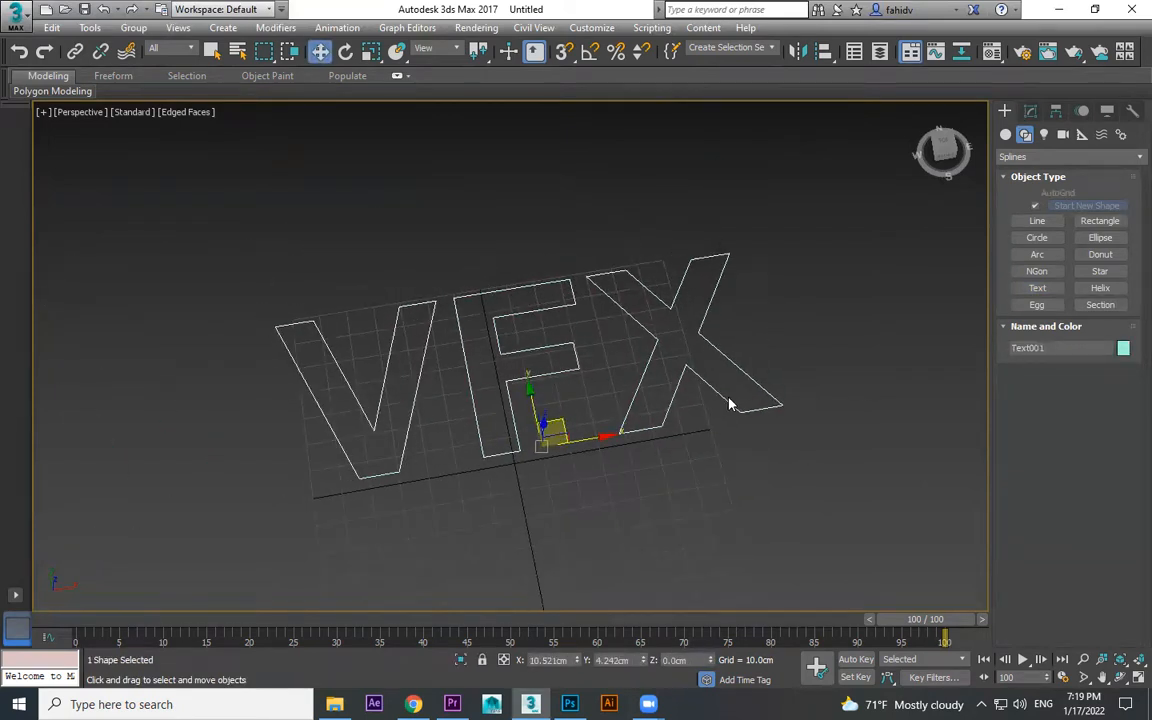
key(shift+q)
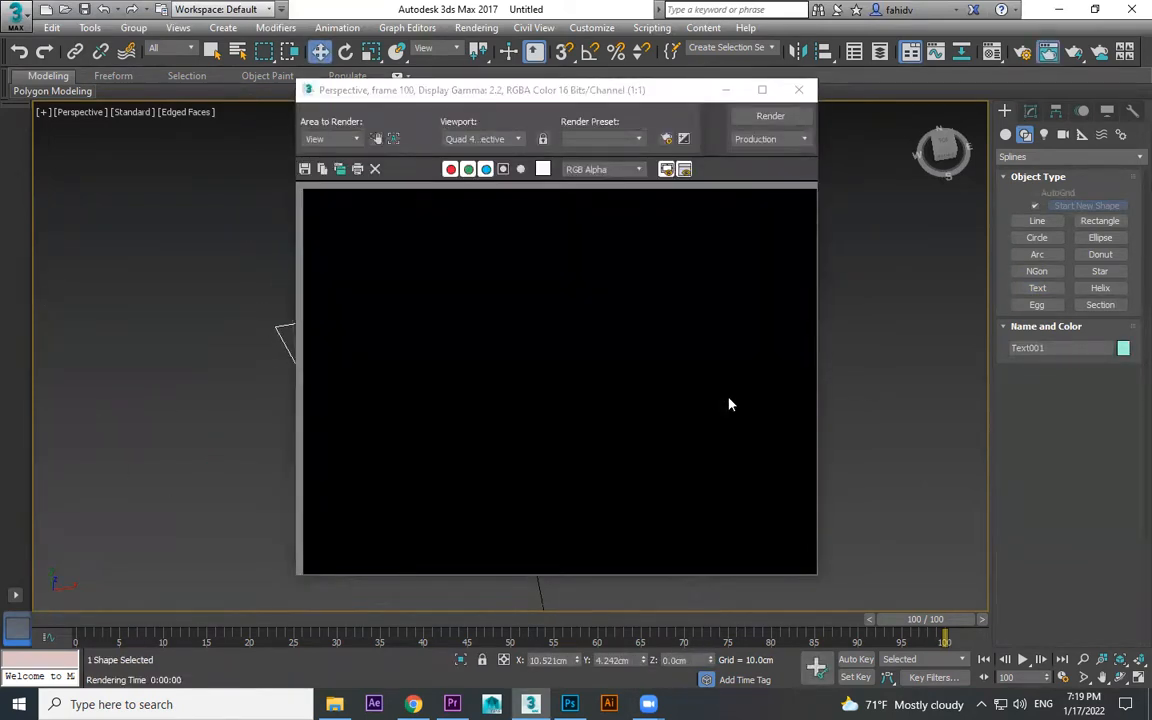
click(799, 90)
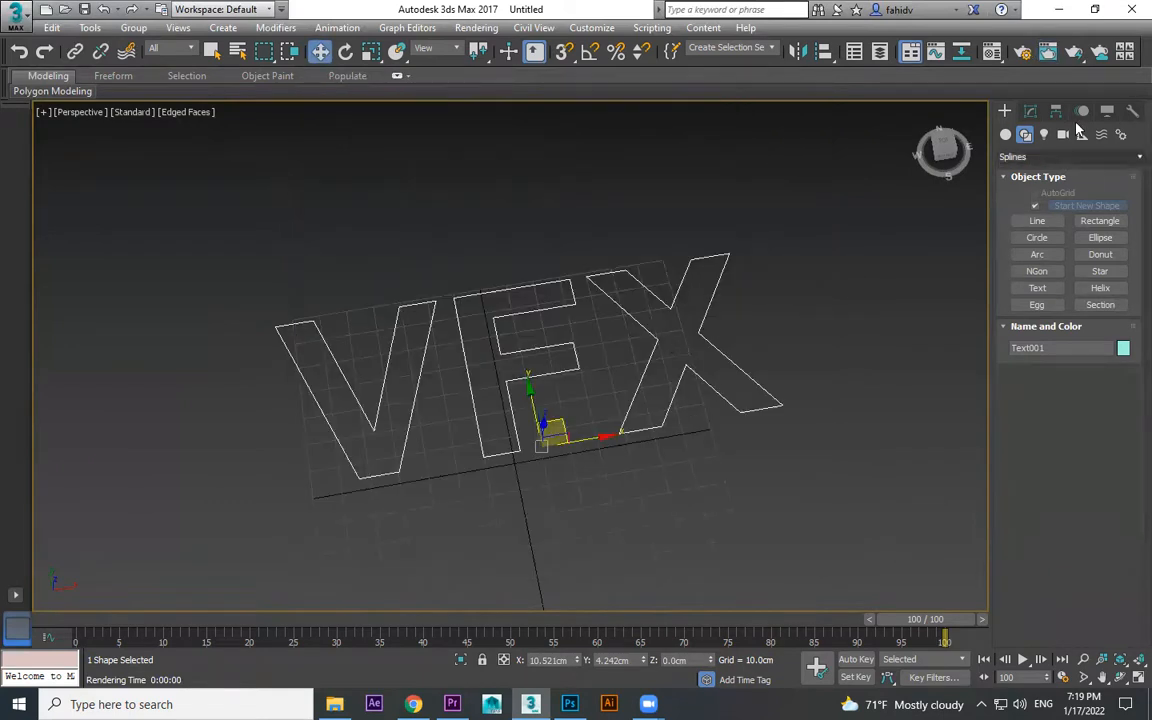
- Enable the VFX outline in the renderer only and test-render it with its viewport thickness turned off
click(1030, 111)
click(1033, 341)
click(1030, 352)
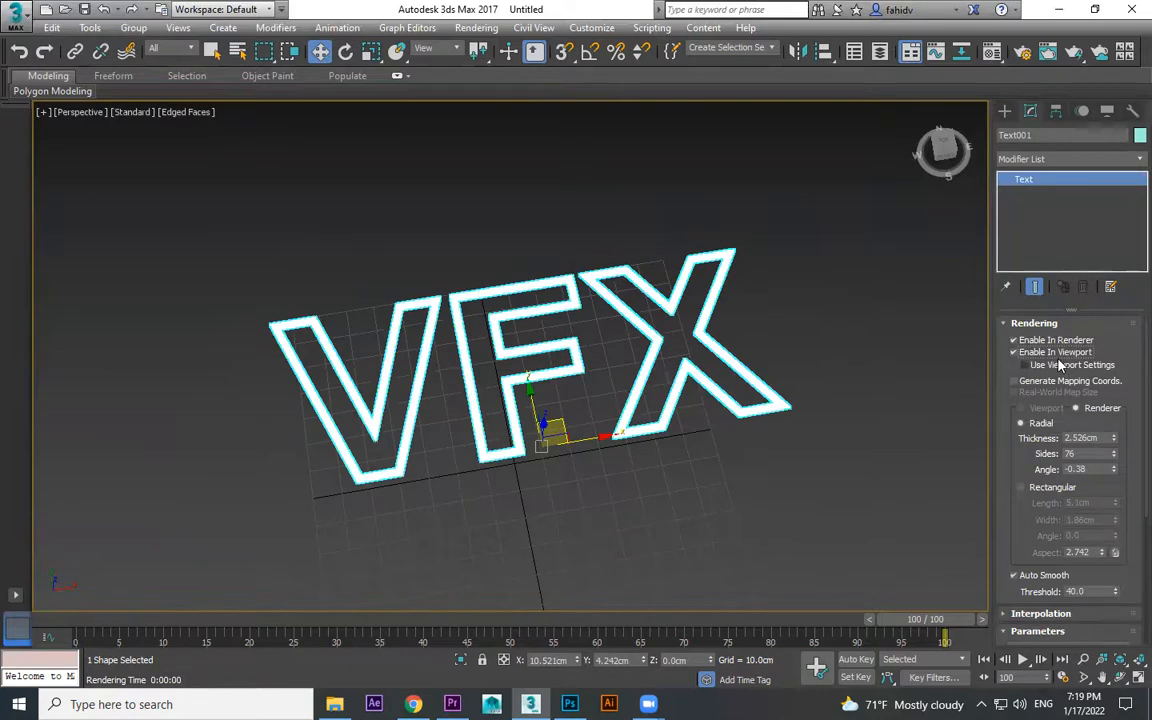
click(1054, 352)
key(shift+q)
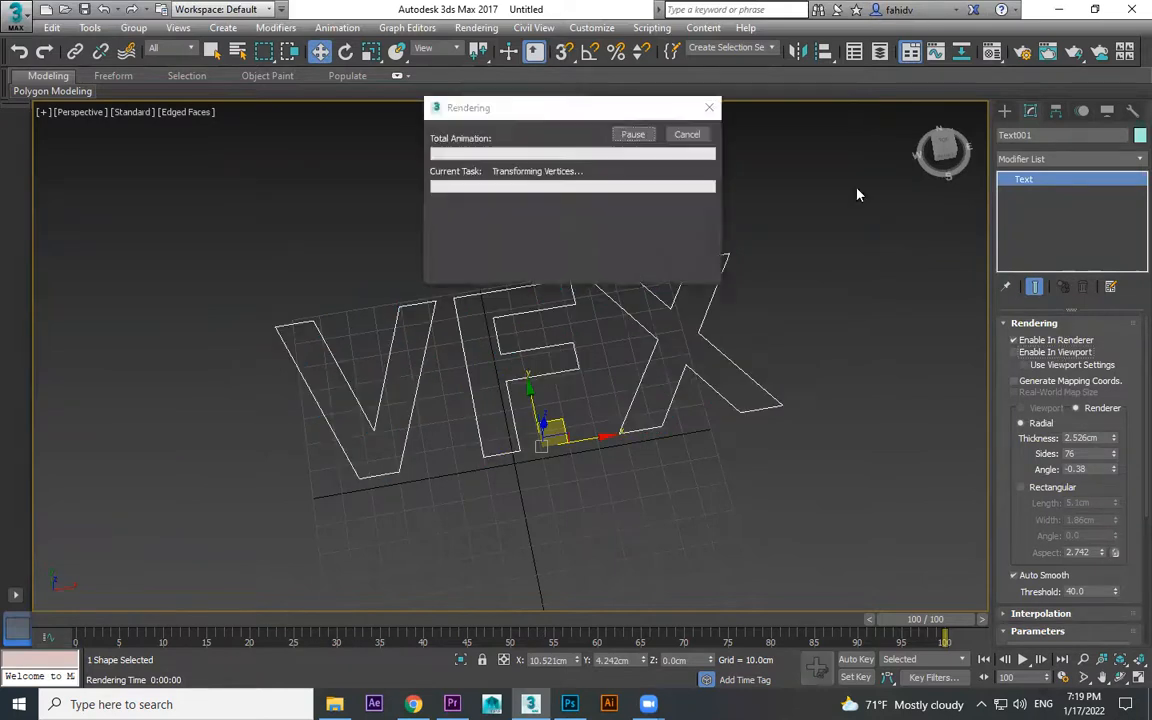
click(800, 90)
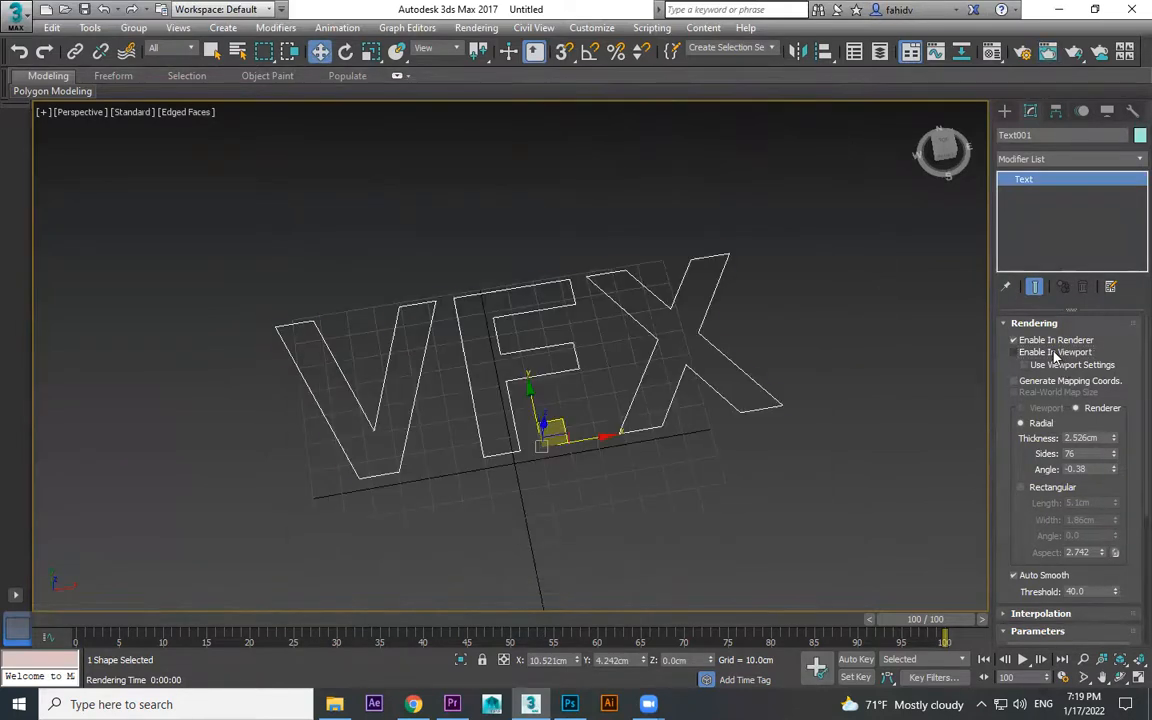
- Enable the outline's thickness in the viewport and give it a rectangular profile 16.065 cm long
click(1054, 353)
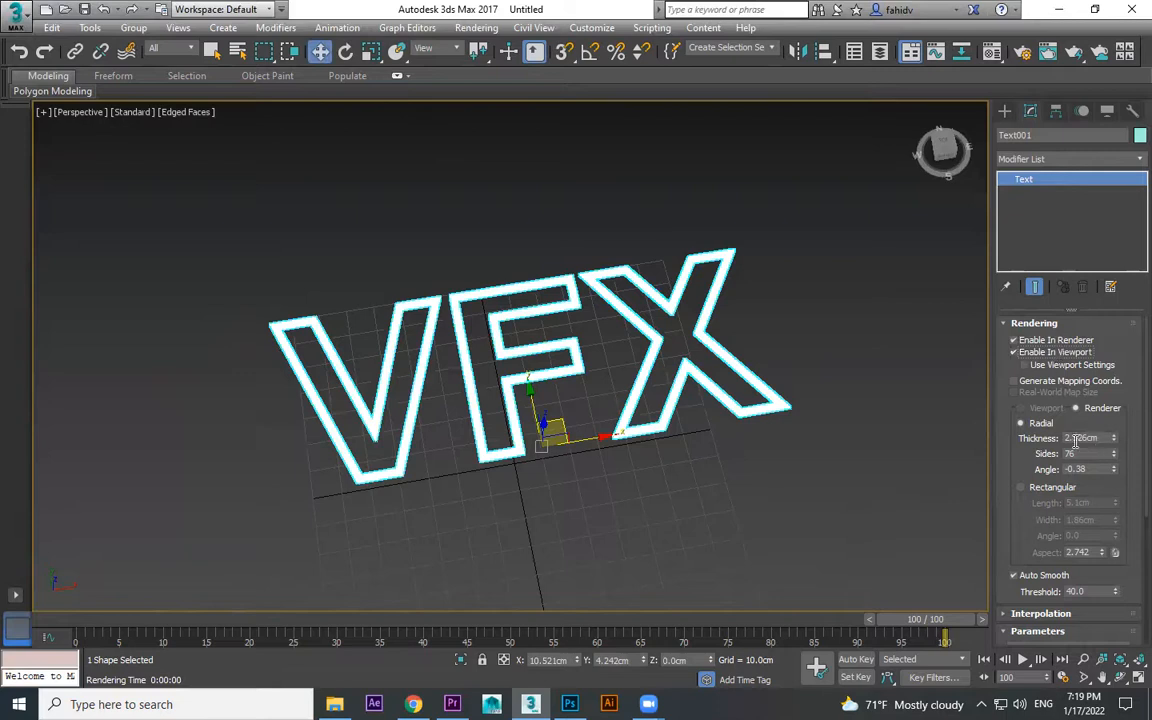
drag(1114, 441, 1134, 393)
key(ctrl+z)
click(1020, 487)
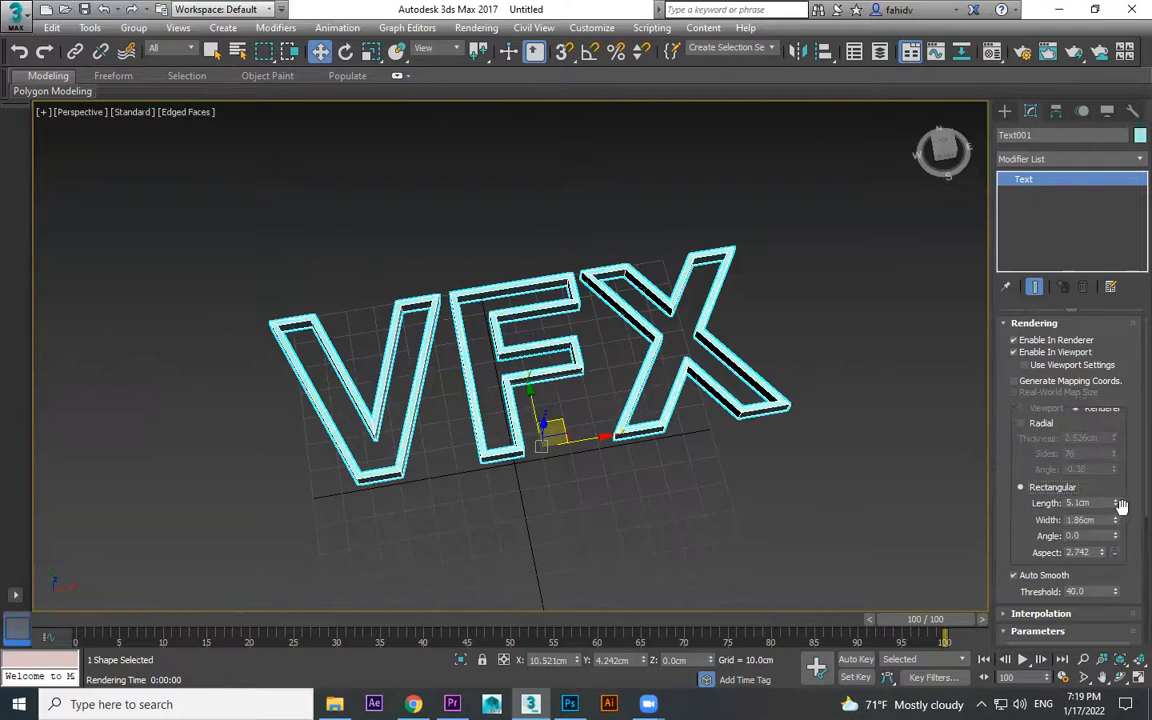
drag(1115, 503, 1126, 375)
- Frame the VFX text from a lower angle and test-render its rectangular outline profile
alt+middle_drag(699, 375, 708, 338)
scroll(704, 410, up, 3)
mouse_move(704, 414)
middle_down()
mouse_move(694, 406)
mouse_move(703, 428)
middle_up()
key(shift+q)
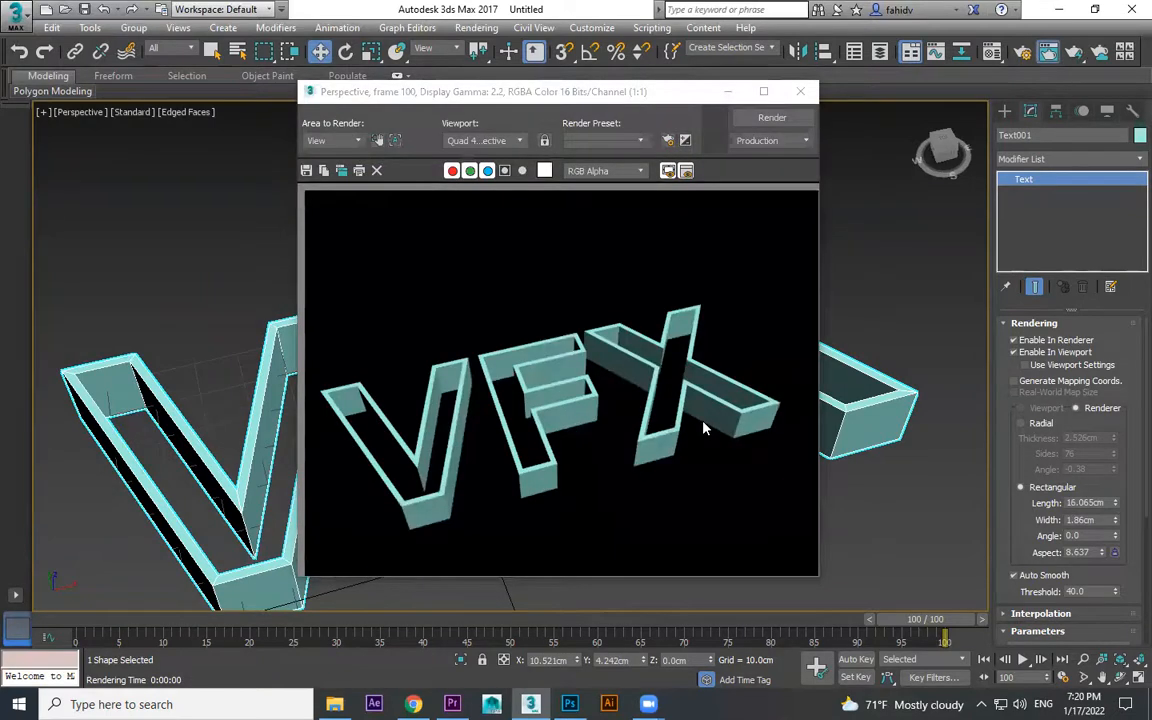
click(727, 91)
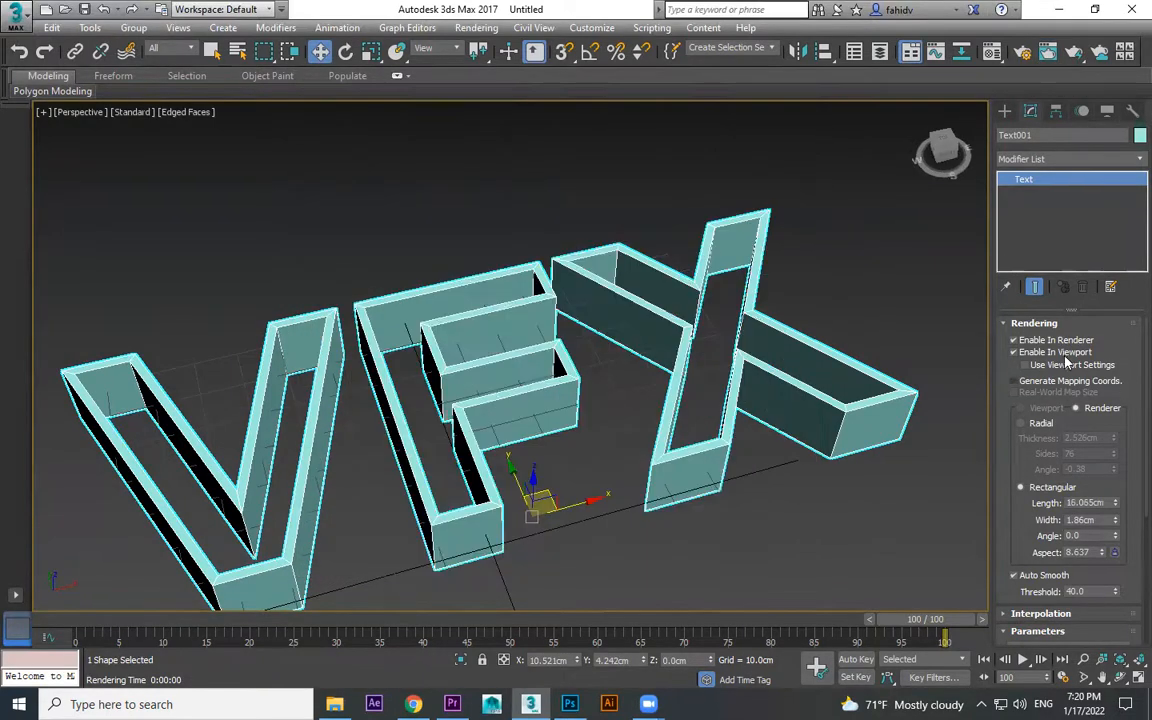
- Turn off the text outline's thickness in both the renderer and the viewport, keeping its modifier settings open
click(1062, 351)
alt+middle_drag(840, 387, 822, 478)
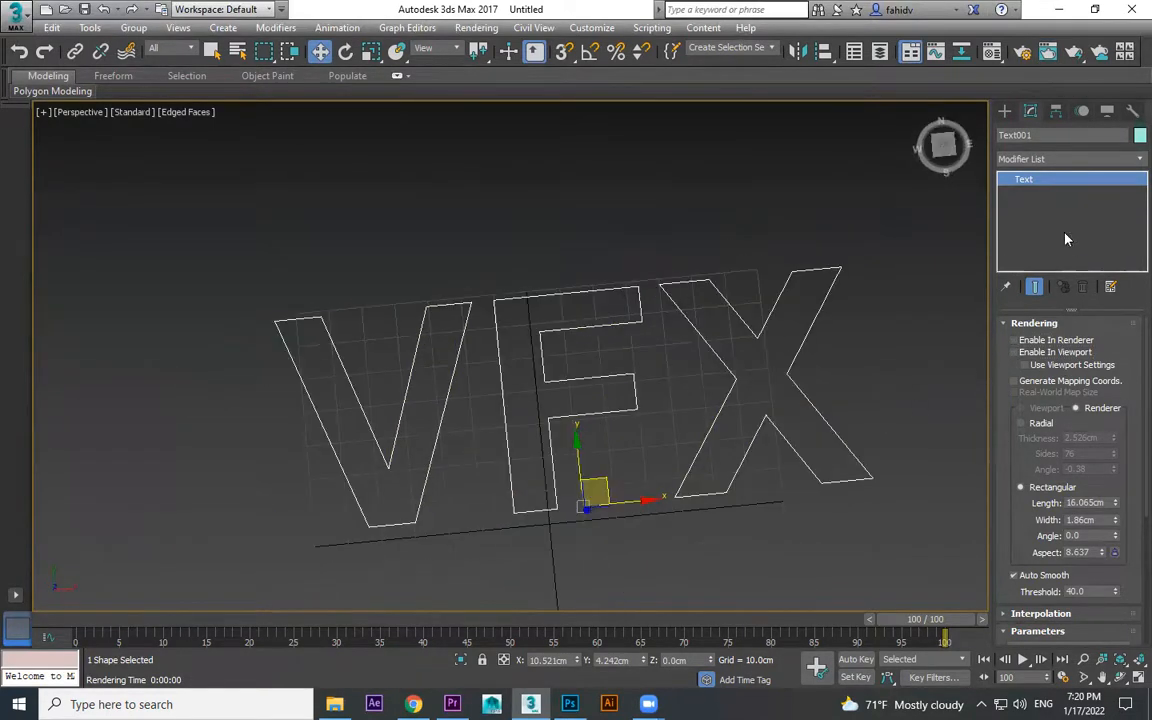
click(1005, 111)
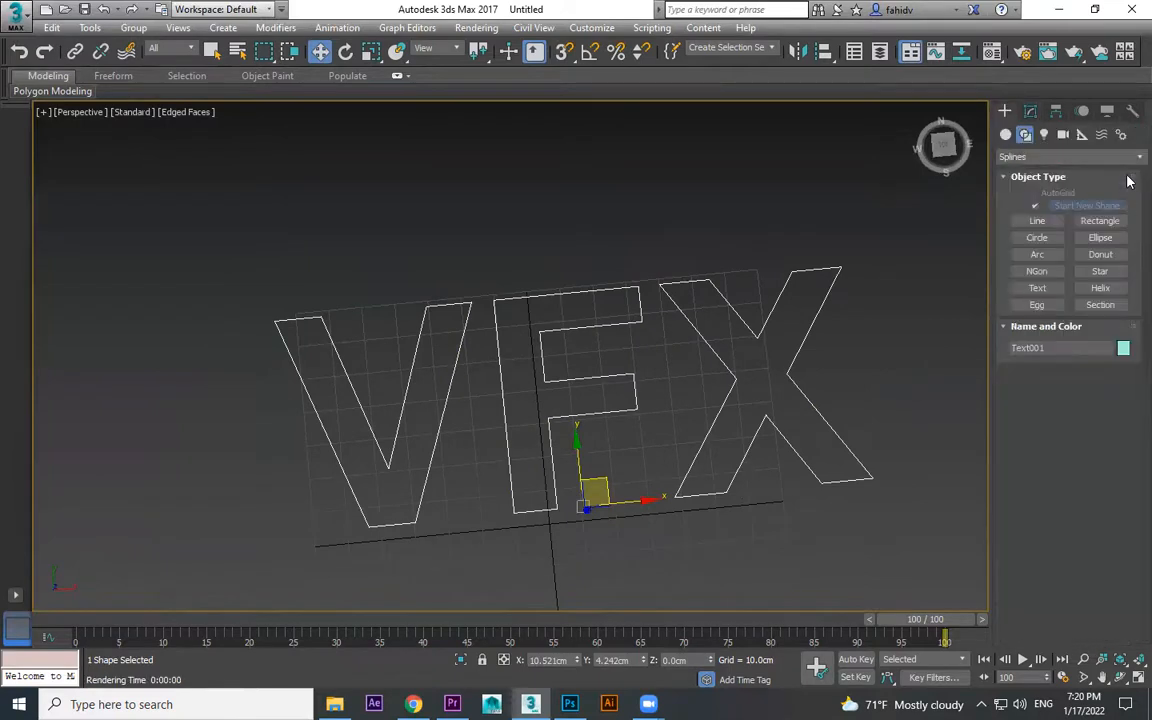
click(1030, 112)
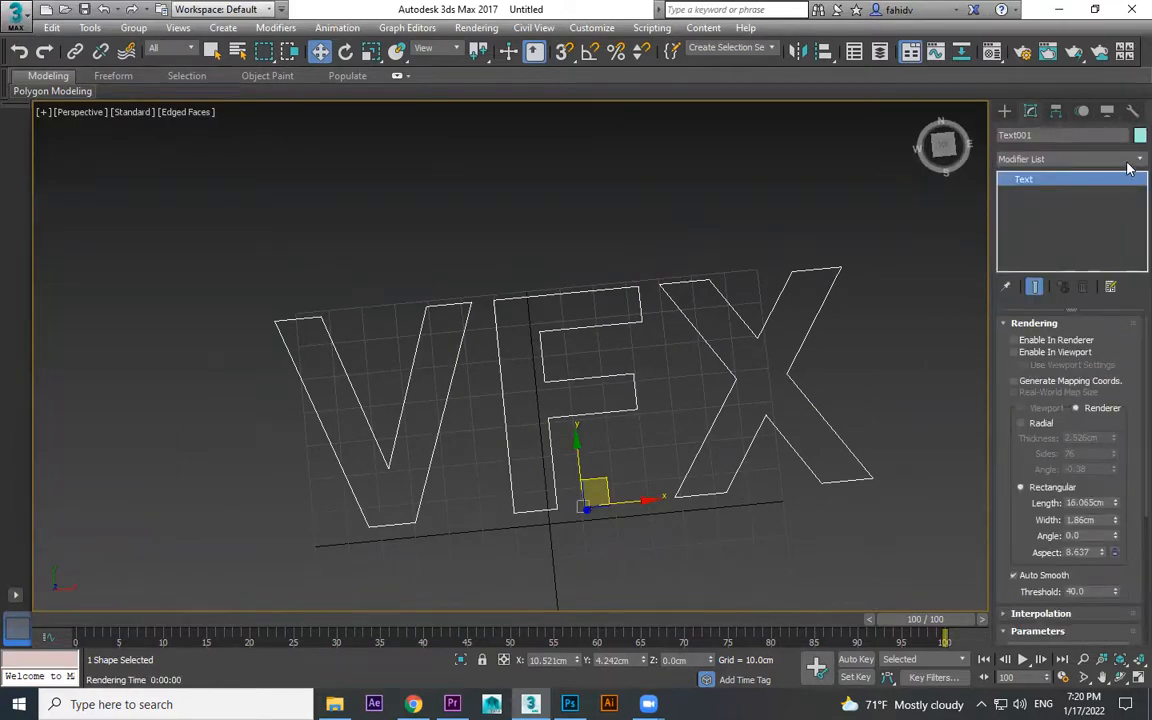
- Apply an Extrude modifier to the VFX text with an amount of 26 cm
click(1128, 161)
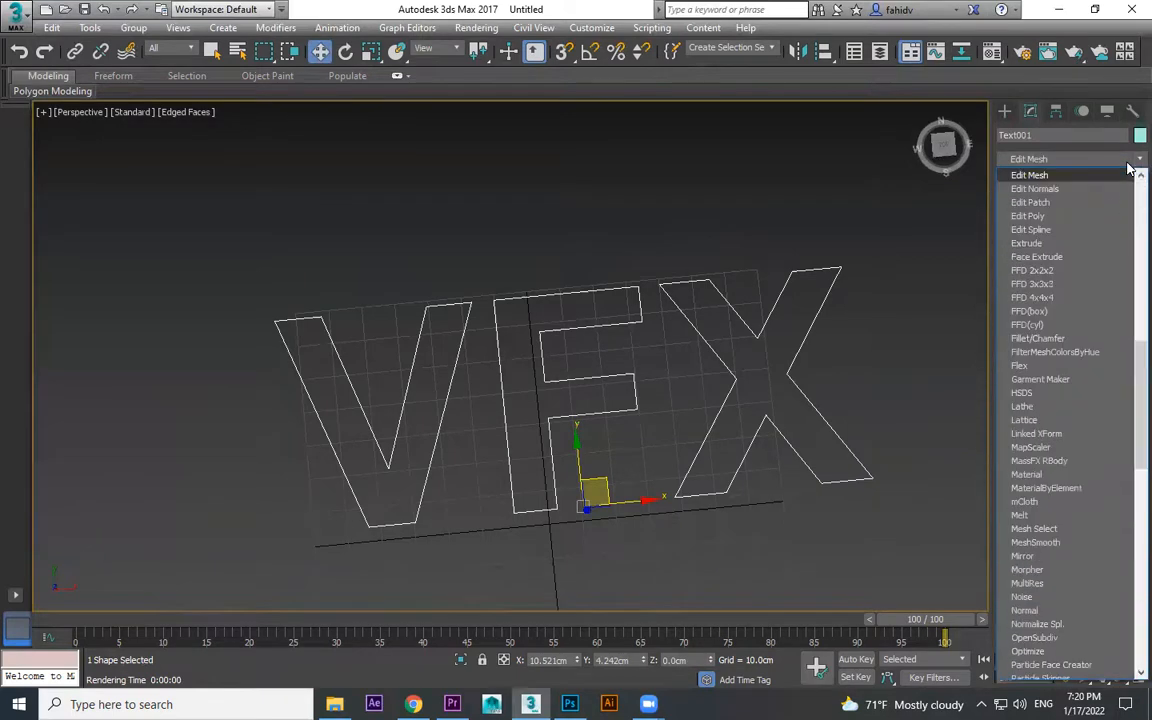
text(ex)
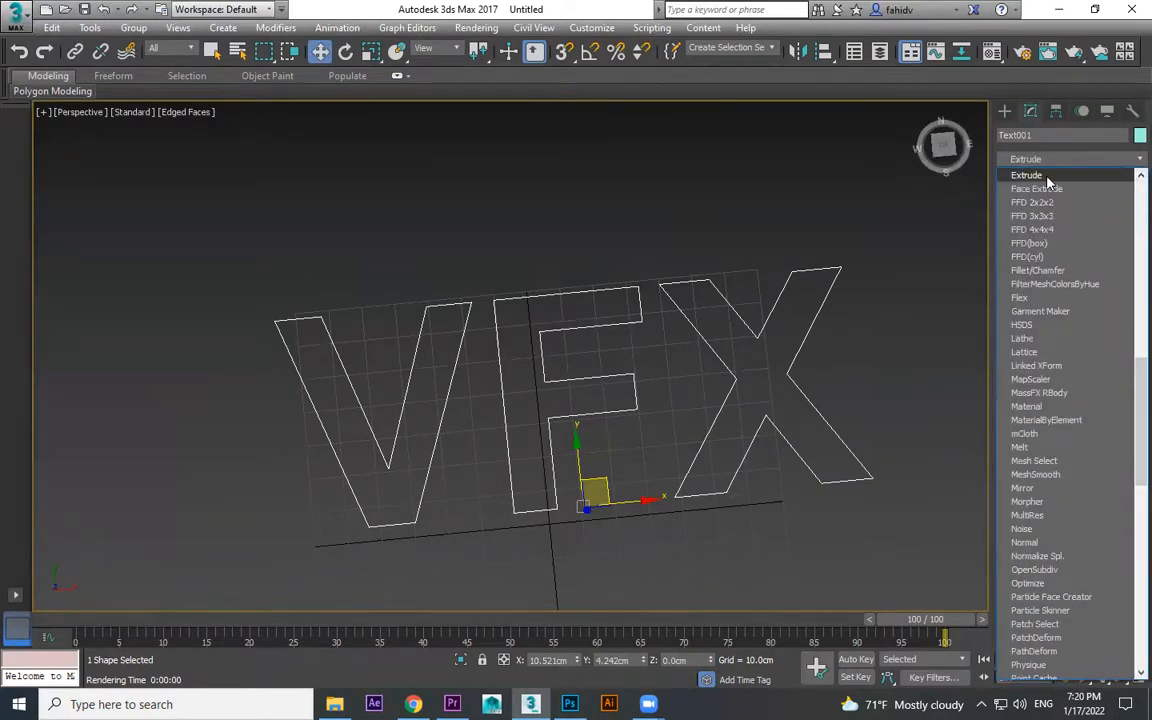
click(1040, 176)
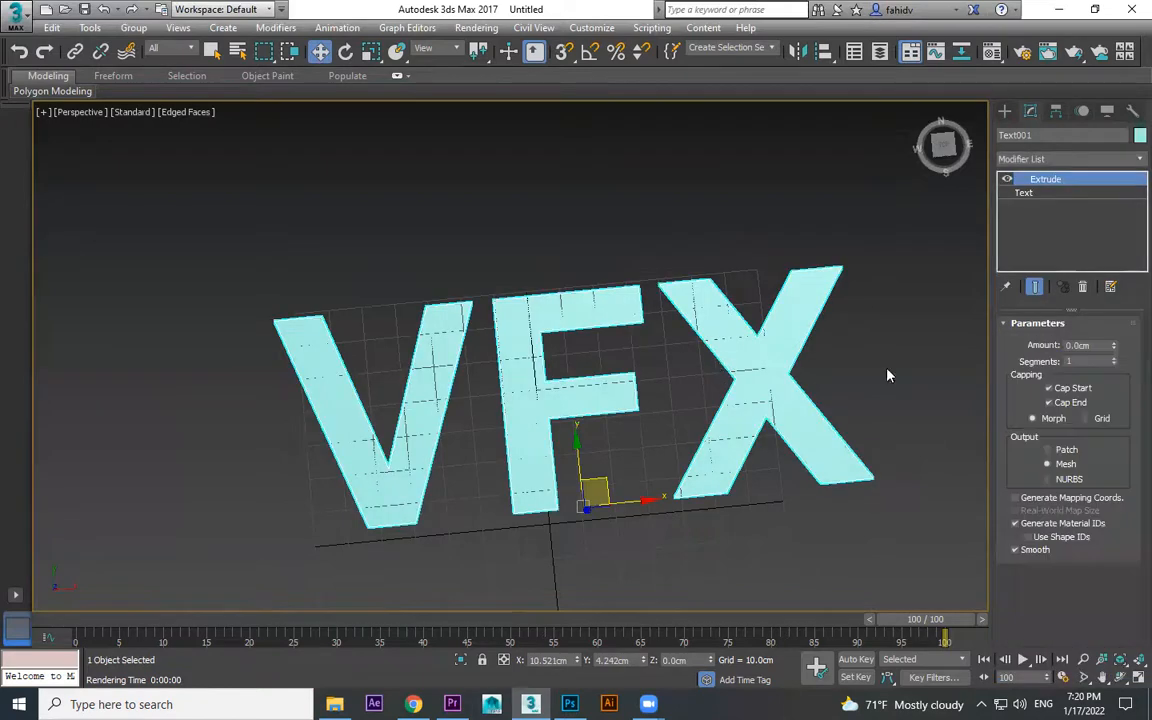
drag(1114, 347, 1114, 314)
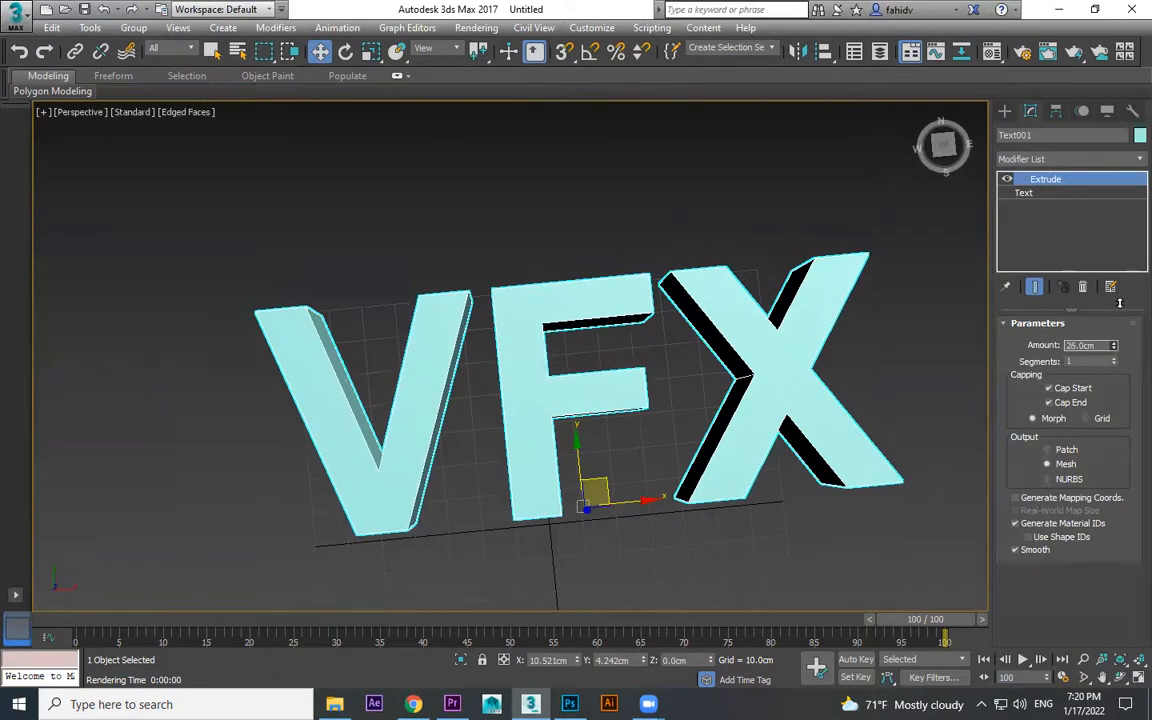
alt+middle_drag(764, 408, 797, 267)
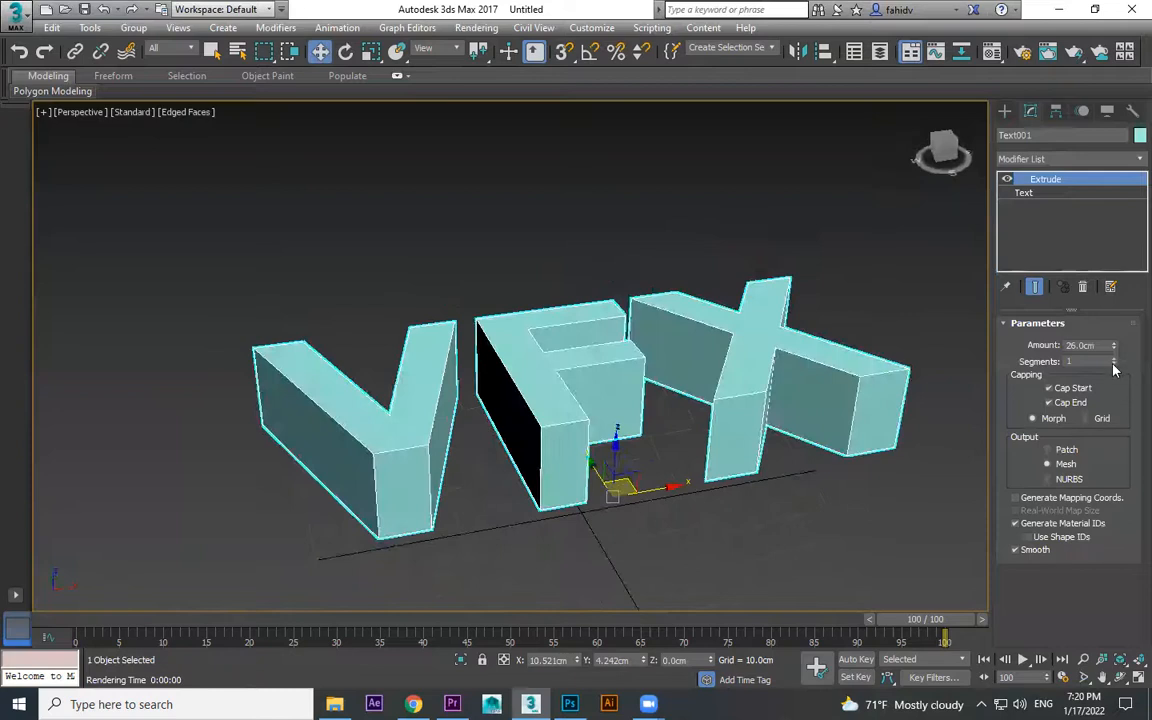
- Try varying the extrusion's segments, and turn its start and end caps off and back on
mouse_move(1114, 363)
mouse_down()
mouse_move(1114, 340)
mouse_move(1114, 372)
mouse_up()
click(1072, 402)
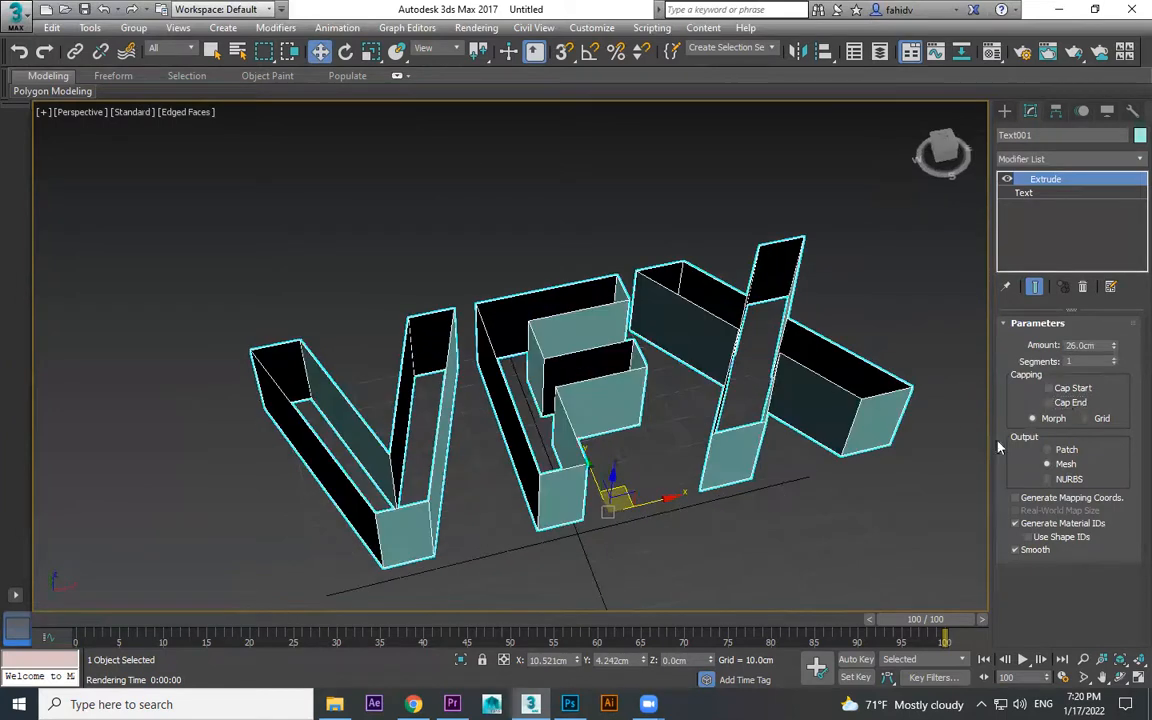
click(1073, 391)
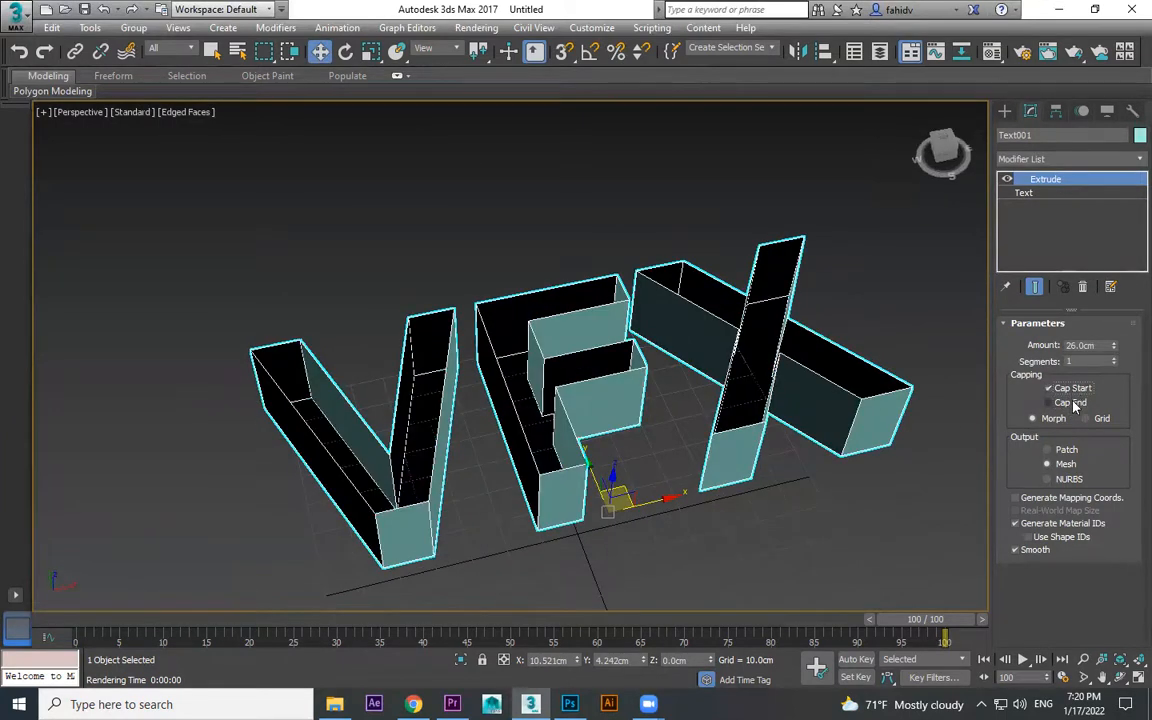
click(1073, 403)
- Test-render the extruded VFX text from another angle and close the render
alt+middle_drag(865, 512, 822, 455)
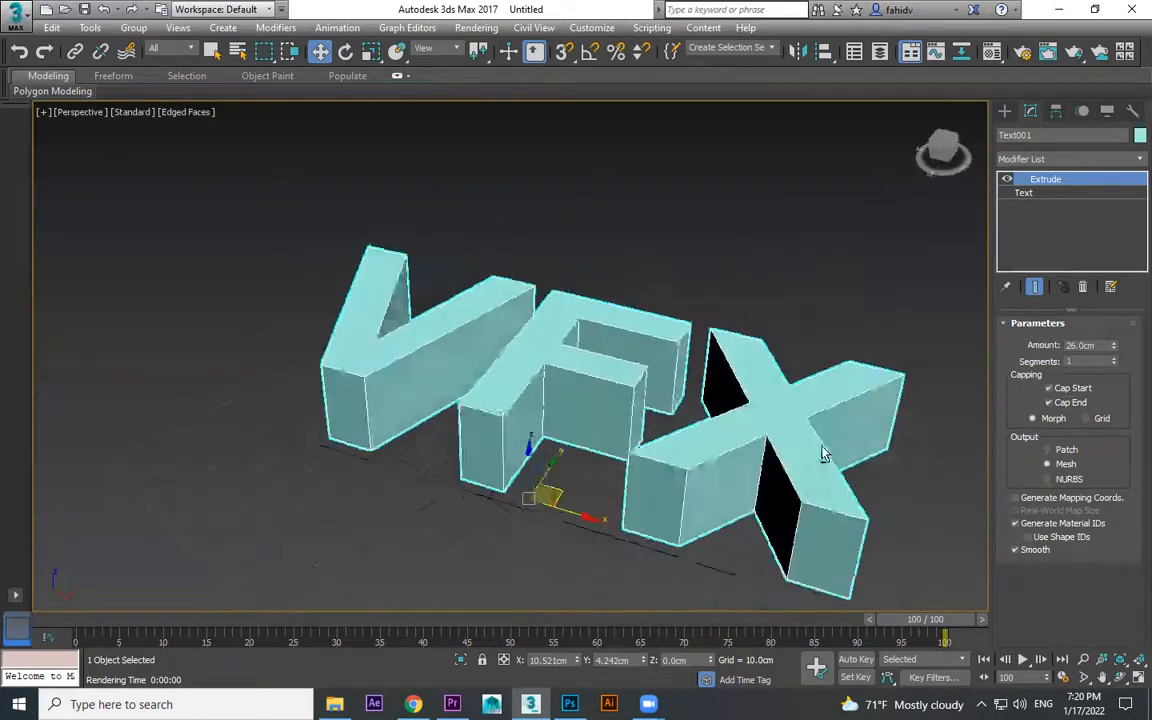
key(shift+q)
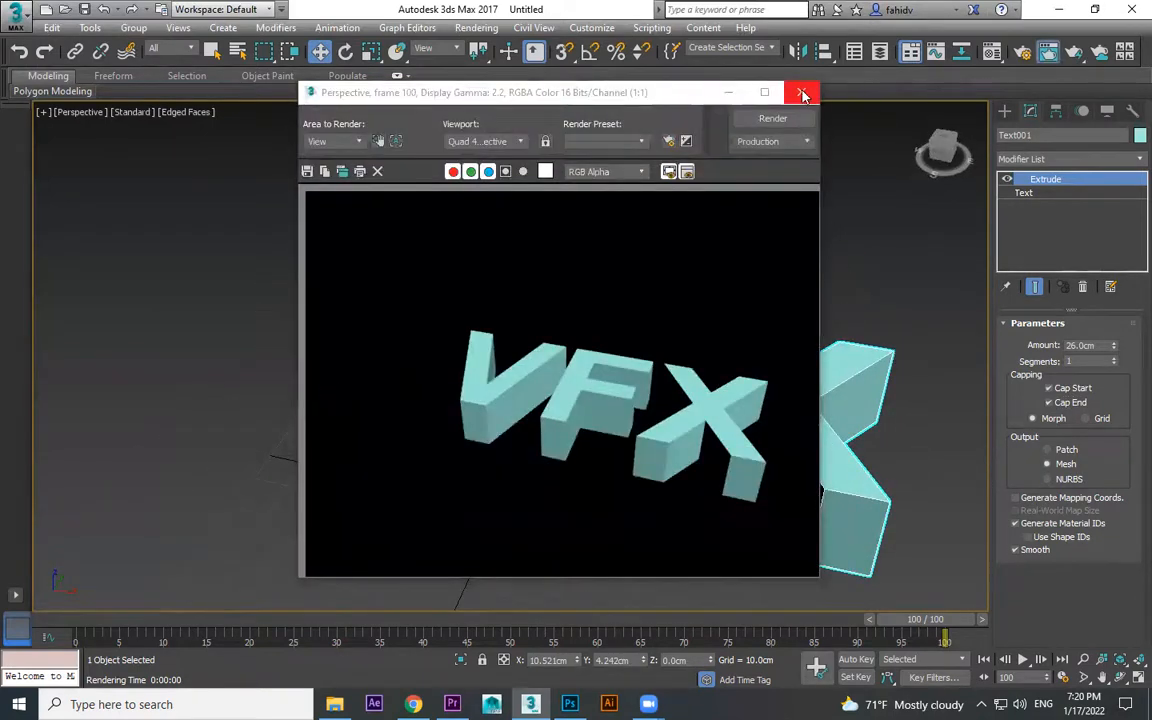
click(803, 94)
alt+middle_drag(802, 432, 905, 430)
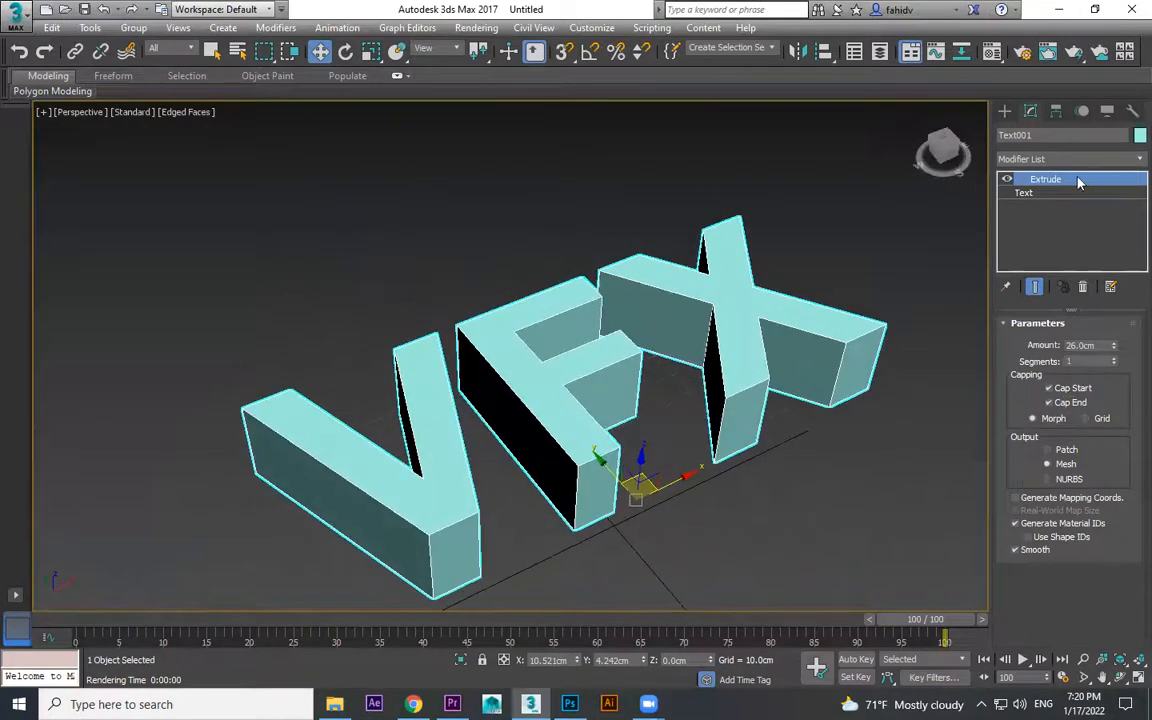
- Toggle the Extrude modifier off and on, and delete it from the VFX text
click(1008, 180)
click(1008, 180)
right_click(1040, 184)
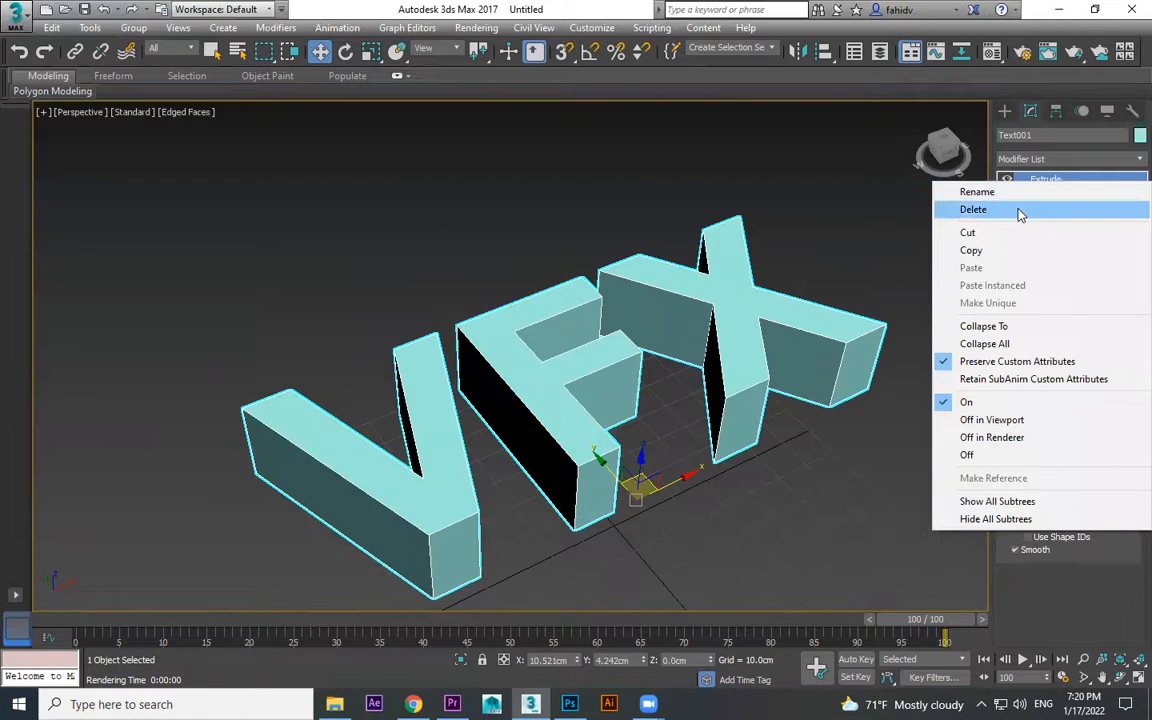
click(1020, 210)
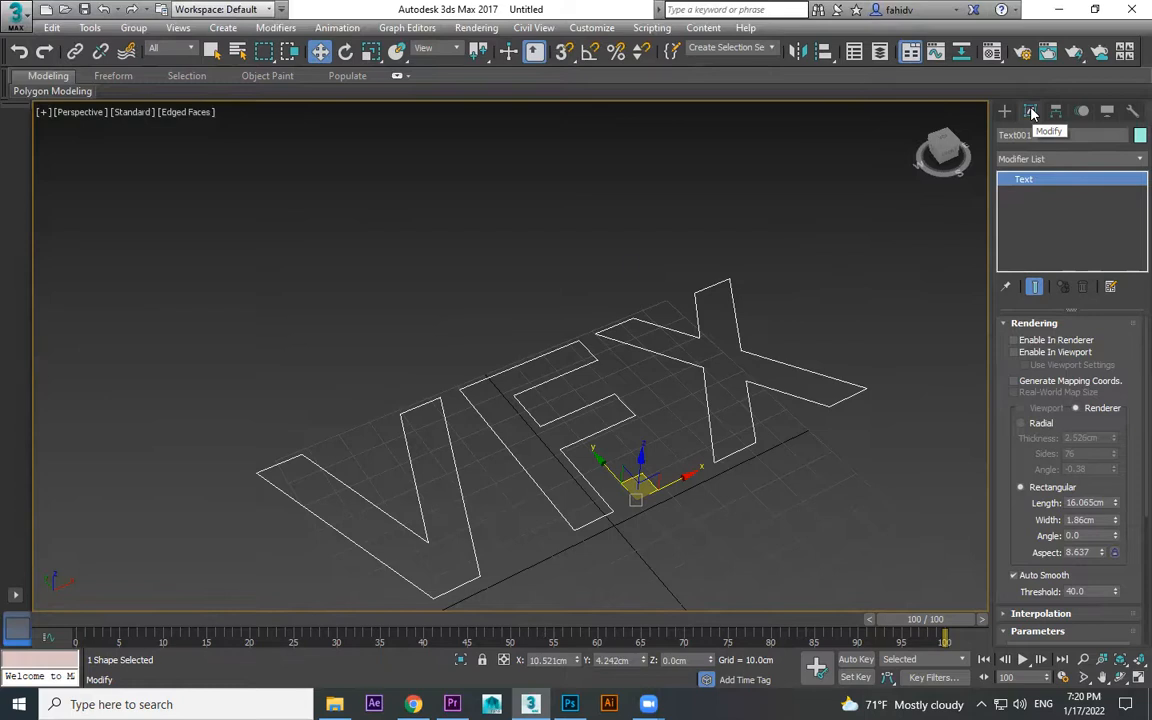
scroll(1062, 550, down, 3)
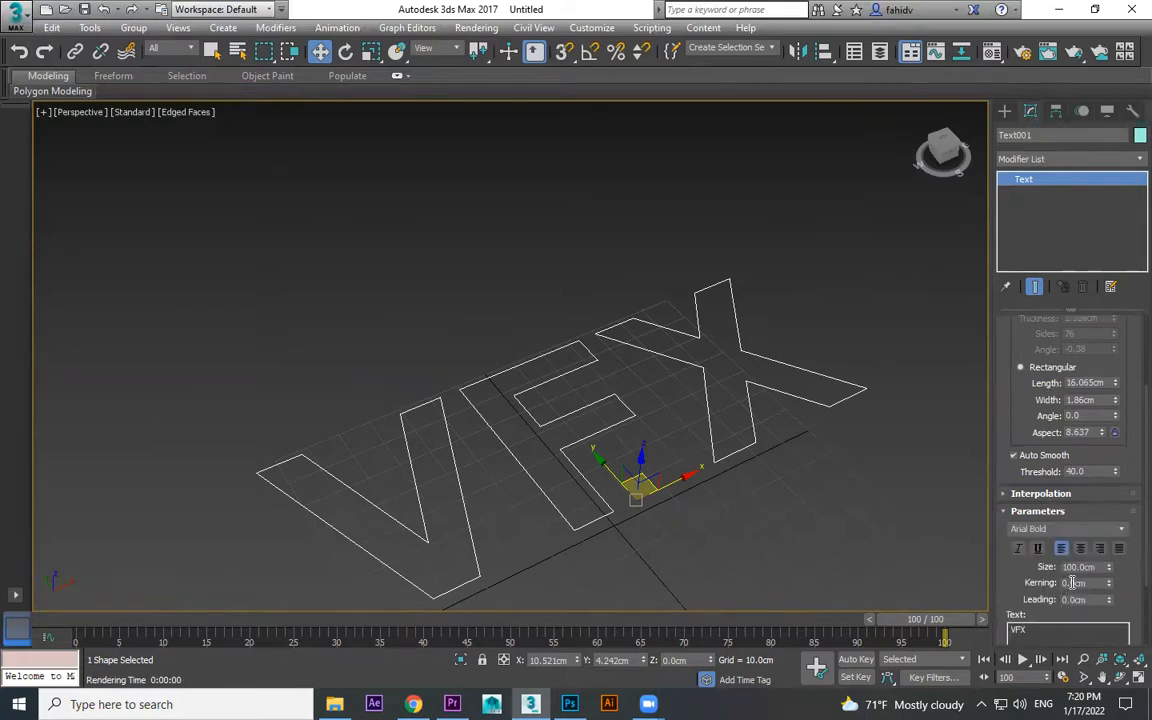
- Apply a Bevel modifier to the VFX text and try varying its start outline
scroll(1006, 581, down, 3)
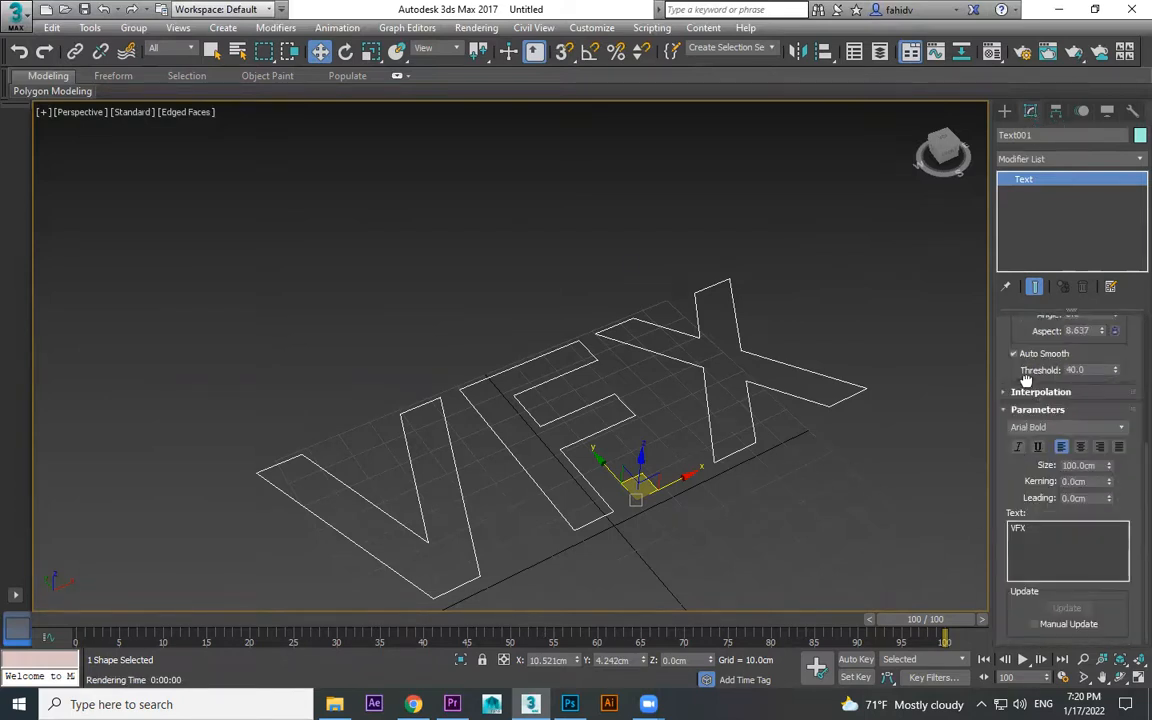
drag(995, 368, 1021, 567)
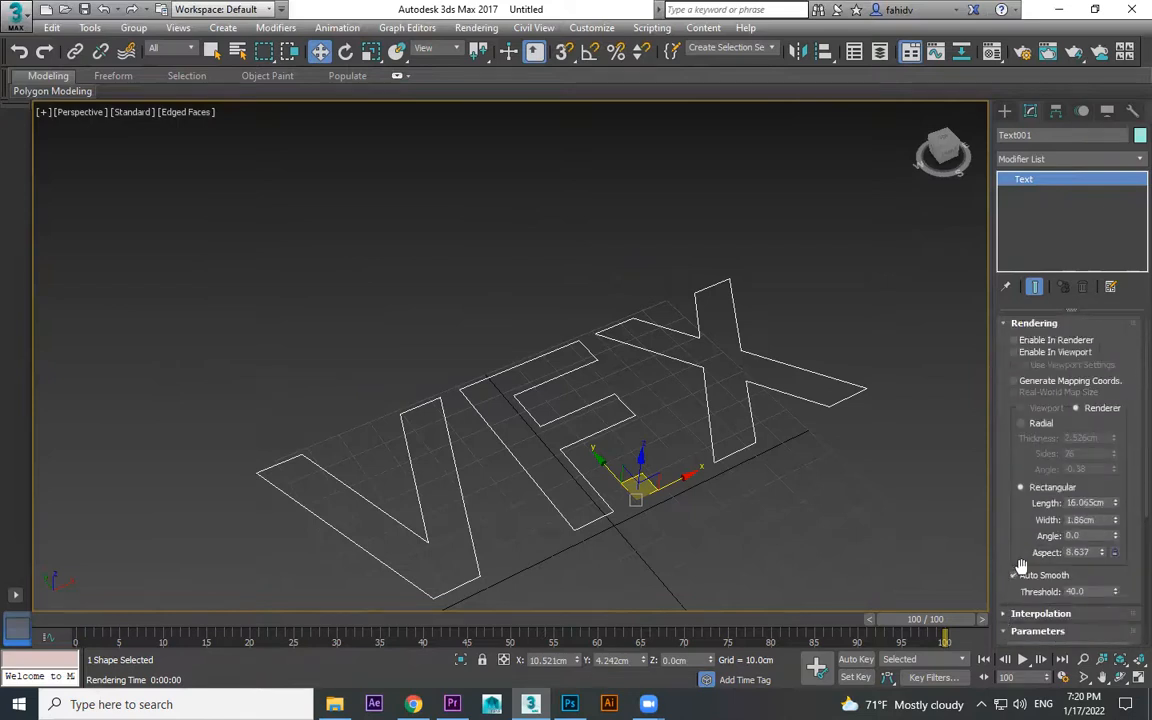
click(1130, 163)
key(b)
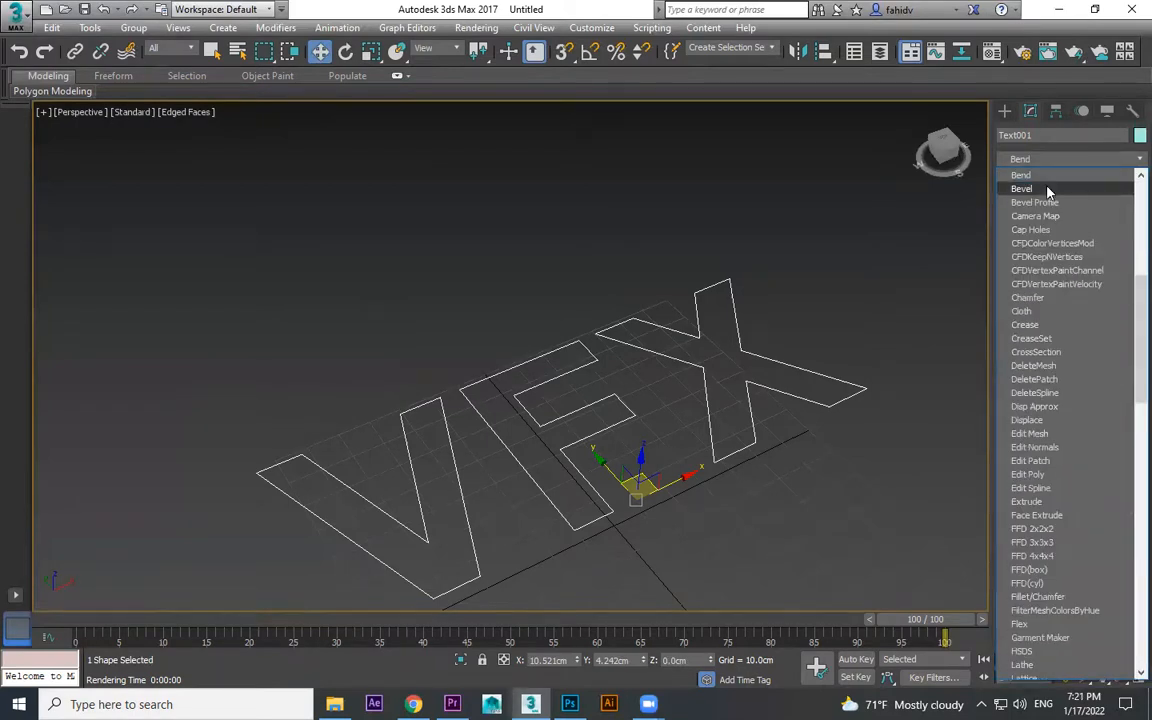
click(1048, 190)
drag(1100, 420, 1111, 337)
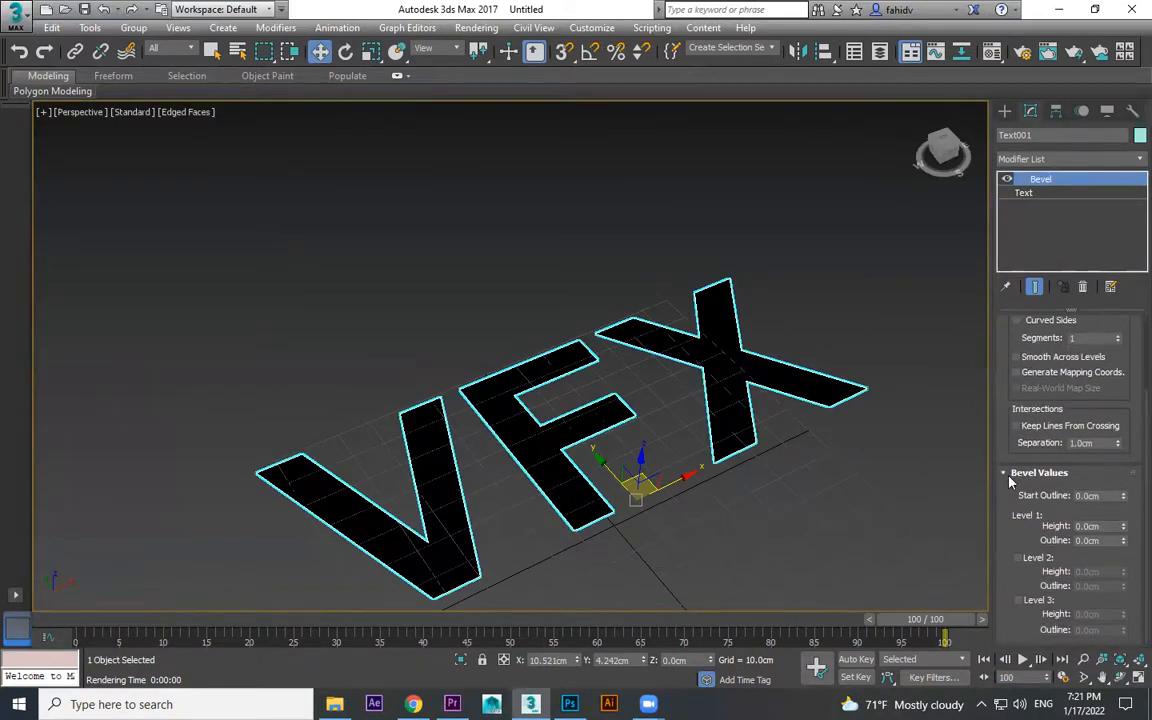
mouse_move(1122, 497)
mouse_down()
mouse_move(1122, 465)
mouse_move(1126, 505)
mouse_up()
right_click(1126, 505)
mouse_move(1072, 405)
mouse_down()
mouse_move(1070, 510)
mouse_move(1074, 387)
mouse_up()
- Enable Level 2 of the text's bevel with a height of 7 cm and an outline of -3.6 cm
click(1017, 558)
drag(1123, 572, 1125, 543)
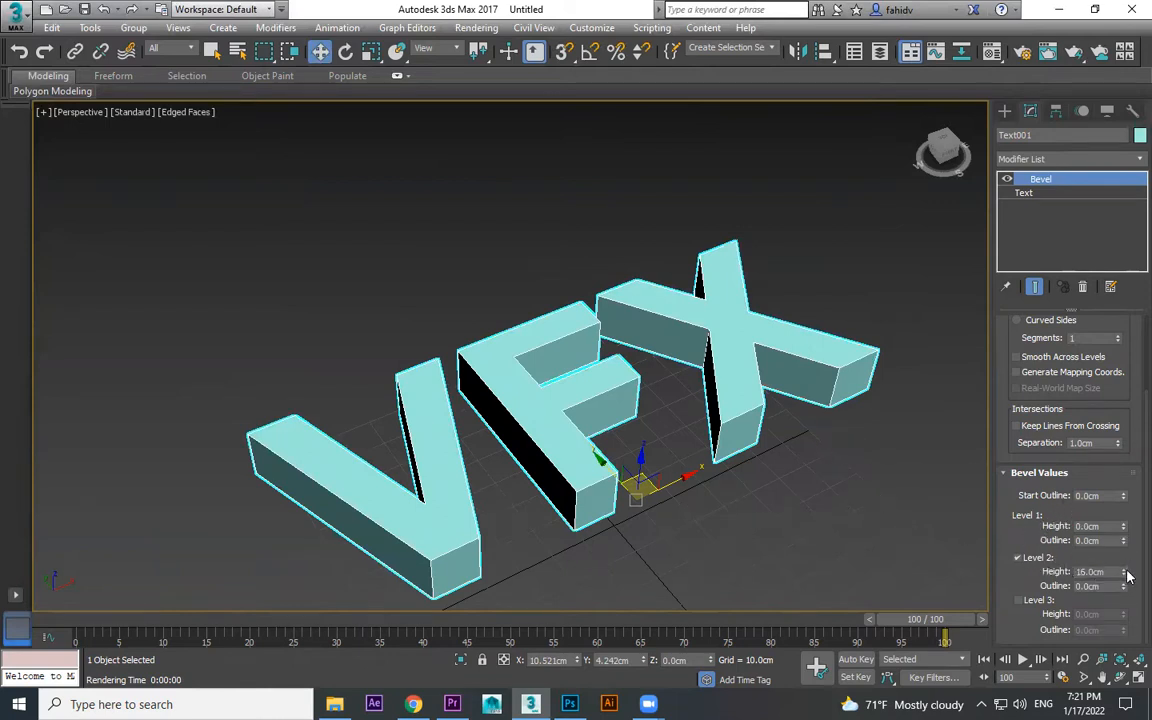
drag(1124, 593, 1124, 583)
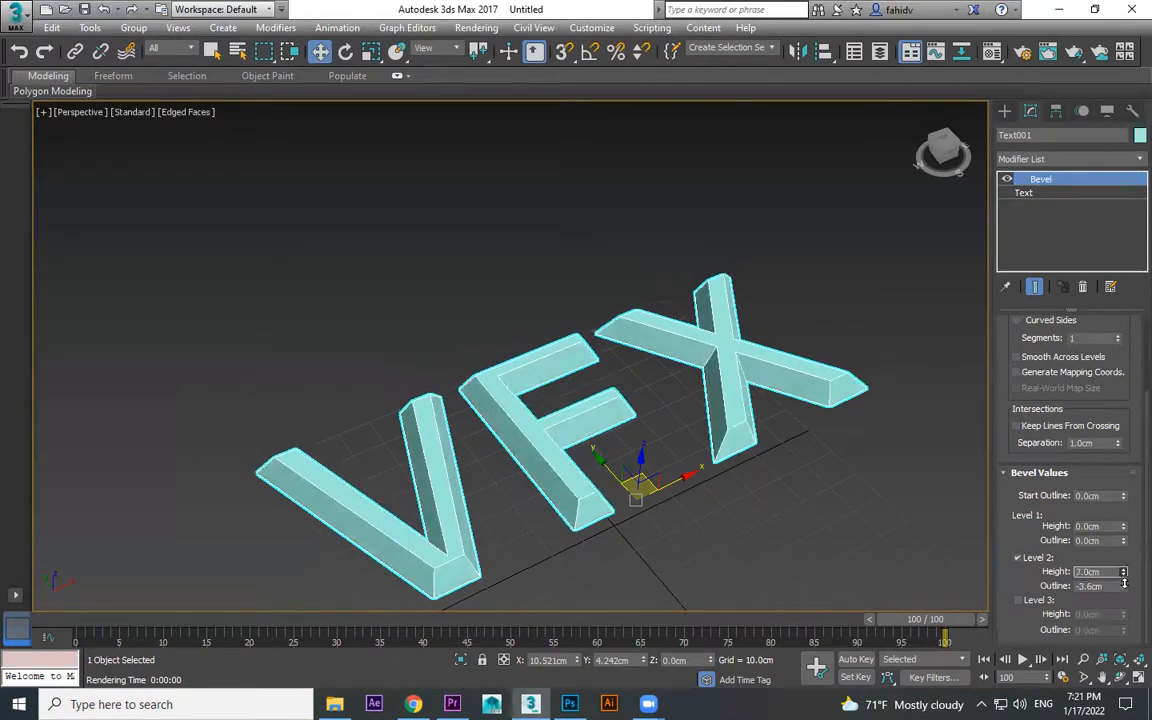
scroll(851, 509, up, 3)
middle_drag(851, 509, 904, 479)
- Enable Level 3 of the text's bevel with a height of 1.5 cm and an outline of -3.2 cm
click(1044, 603)
mouse_move(1124, 614)
mouse_down()
mouse_move(1124, 602)
mouse_move(1123, 631)
mouse_up()
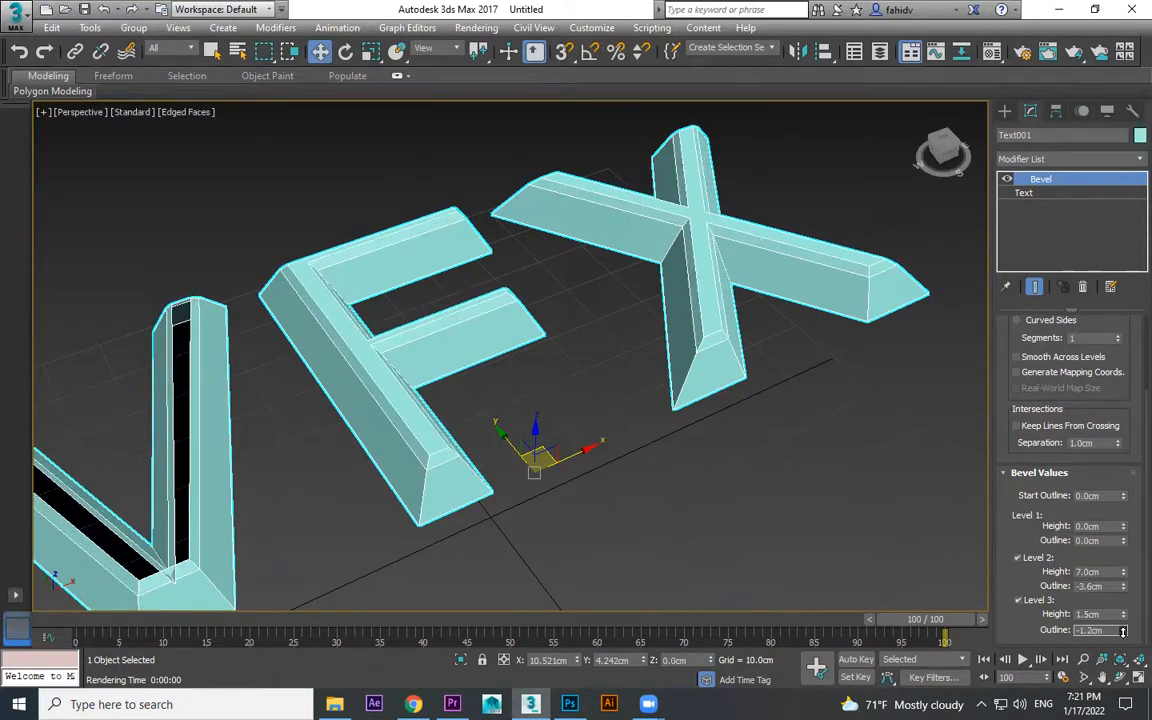
scroll(1020, 610, up, 3)
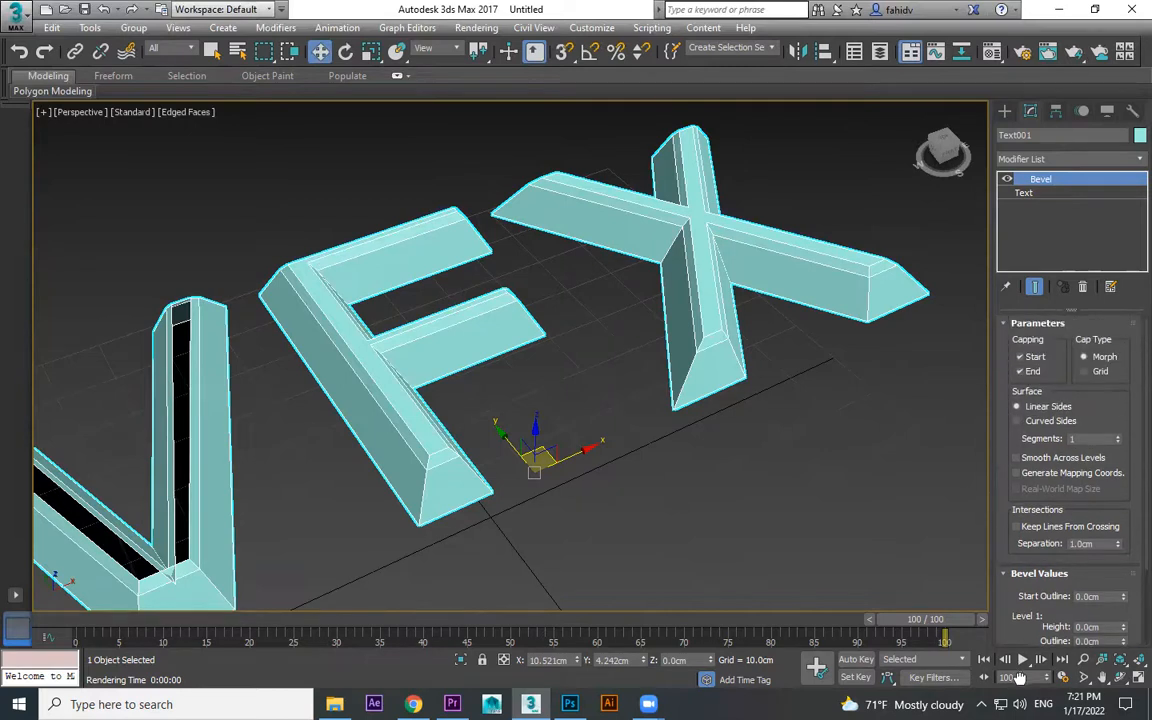
scroll(778, 493, down, 3)
mouse_move(718, 482)
alt+middle_down()
mouse_move(778, 441)
mouse_move(719, 488)
alt+middle_up()
scroll(719, 488, up, 3)
middle_drag(796, 436, 921, 351)
scroll(1120, 600, down, 3)
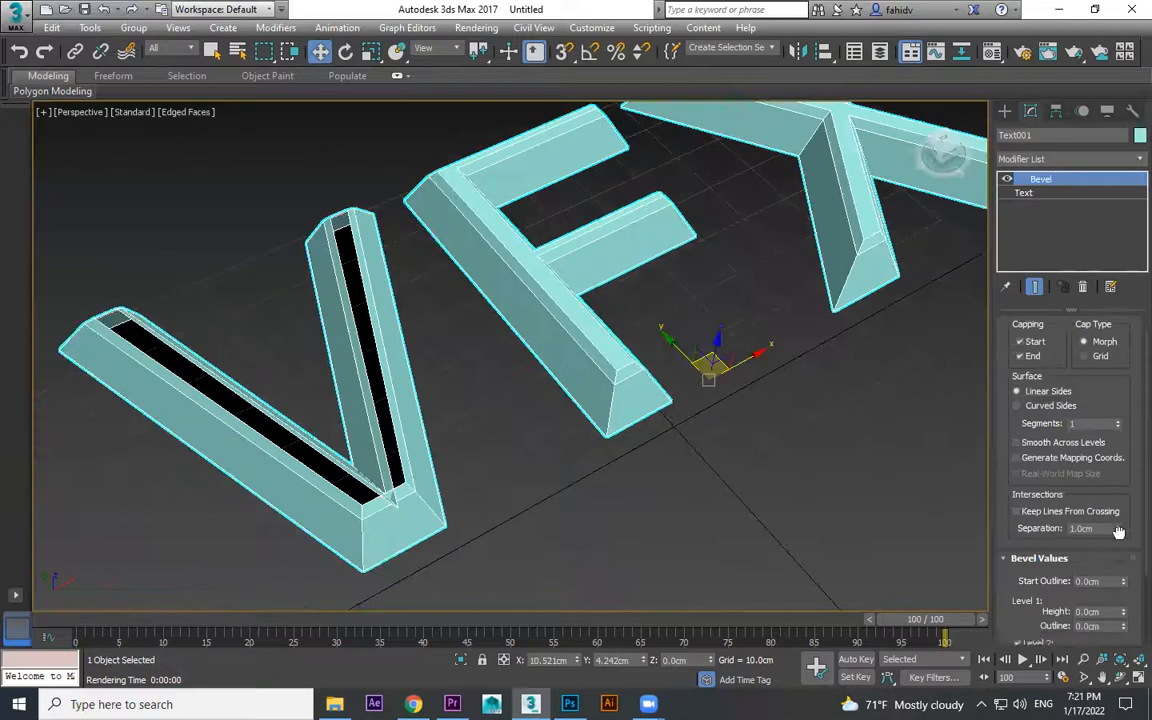
drag(1124, 638, 1126, 646)
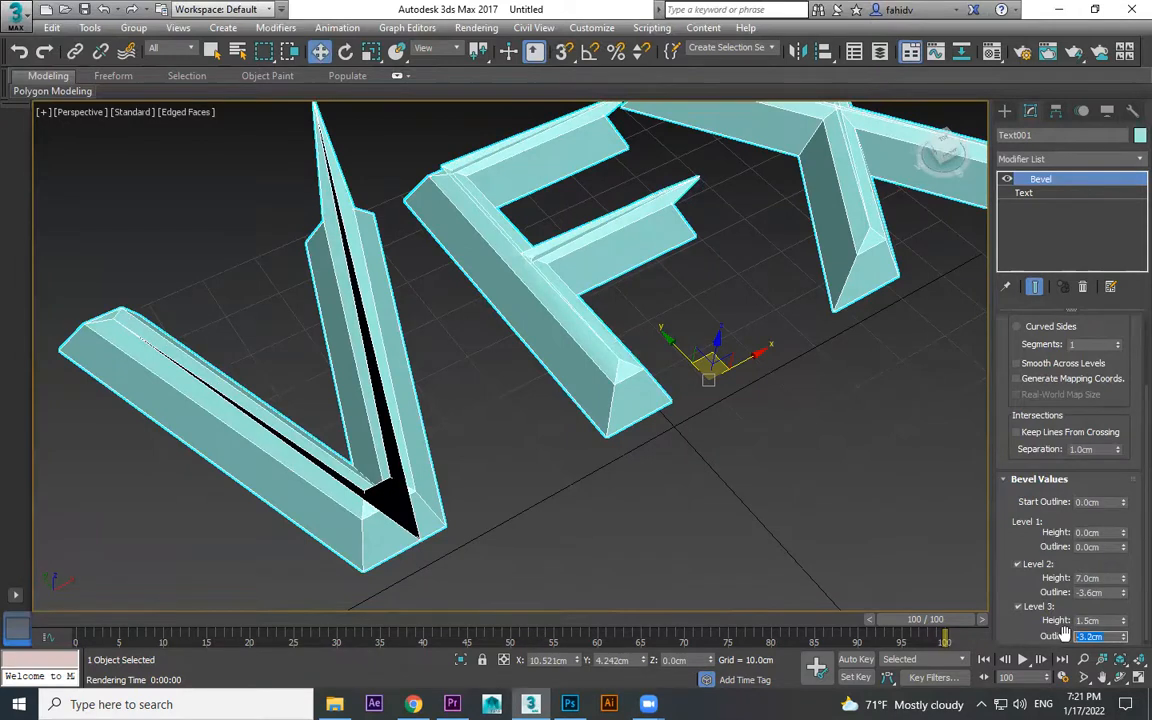
middle_drag(665, 460, 810, 400)
- Reset the Level 2 and Level 3 outlines of the text's bevel to 0 cm
double_click(1107, 621)
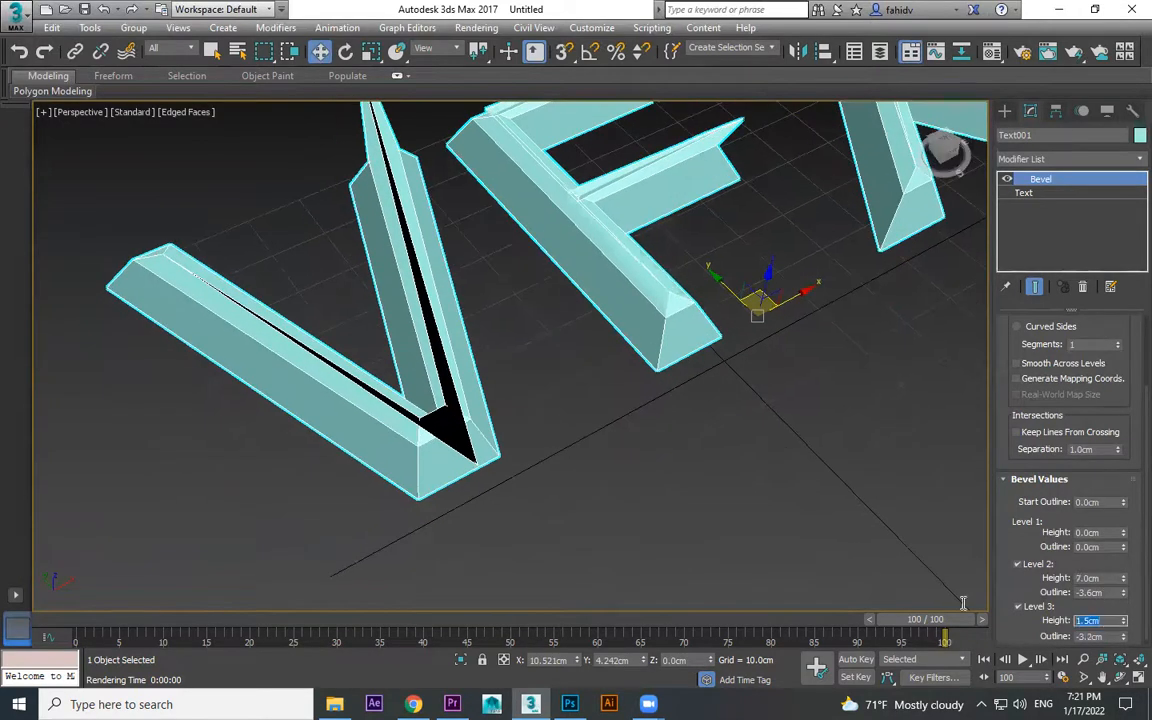
key(shift+Tab)
text(0)
click(1105, 636)
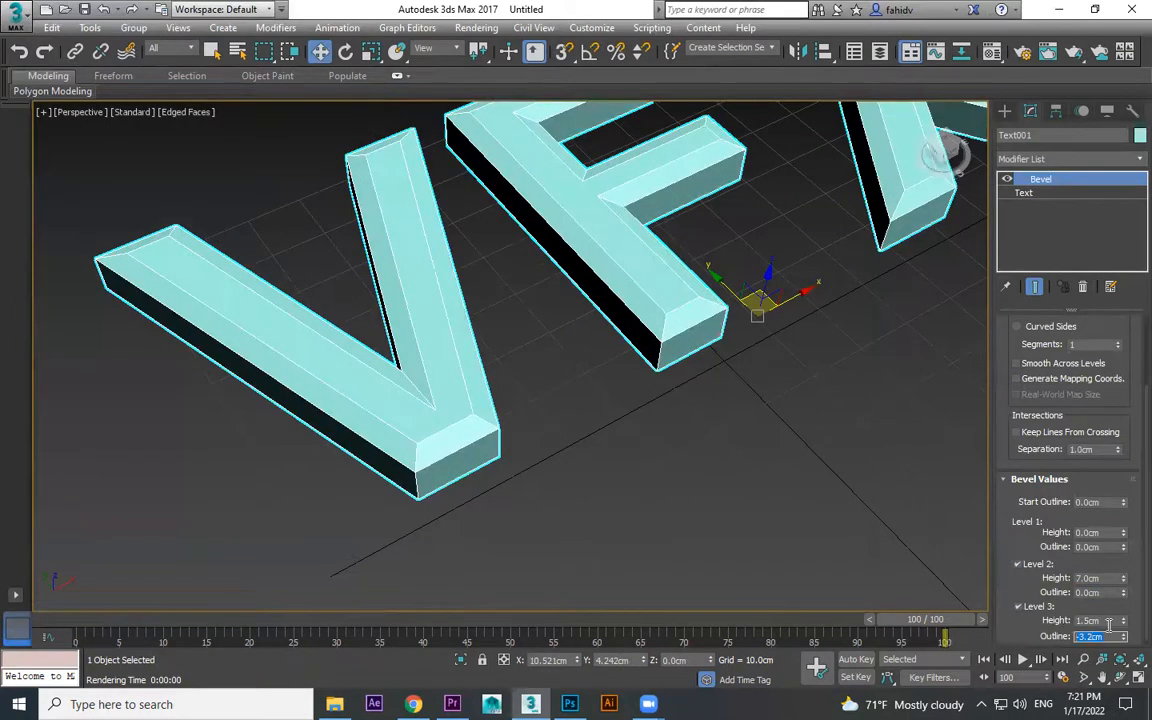
text(0)
- Set the text bevel's Level 2 to height 9.5 cm and outline -1.8 cm, and Level 3 to height 3 cm and outline -2 cm
click(1107, 620)
mouse_move(1125, 640)
mouse_down()
mouse_move(1125, 630)
mouse_move(1125, 658)
mouse_up()
mouse_move(1124, 597)
mouse_down()
mouse_move(1124, 571)
mouse_move(1123, 595)
mouse_up()
key(ctrl+z)
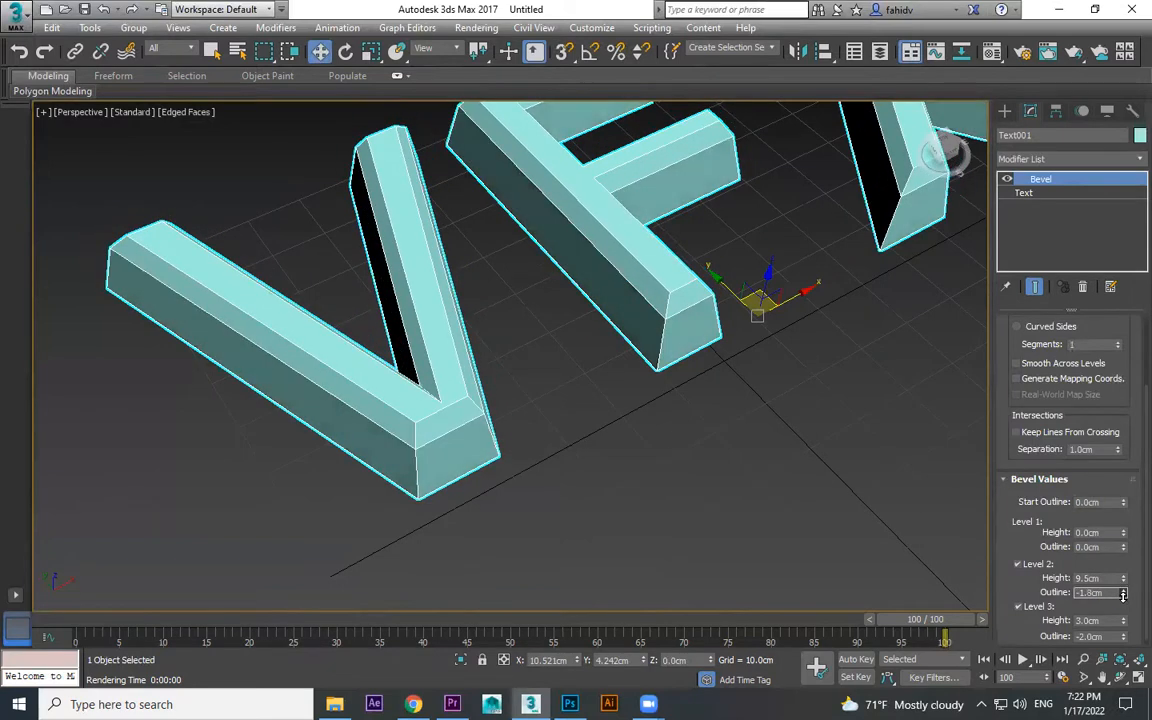
alt+middle_drag(807, 524, 770, 440)
- Draw a rectangle about 33 cm long and 59 cm wide on the ground beside the VFX text
click(1005, 111)
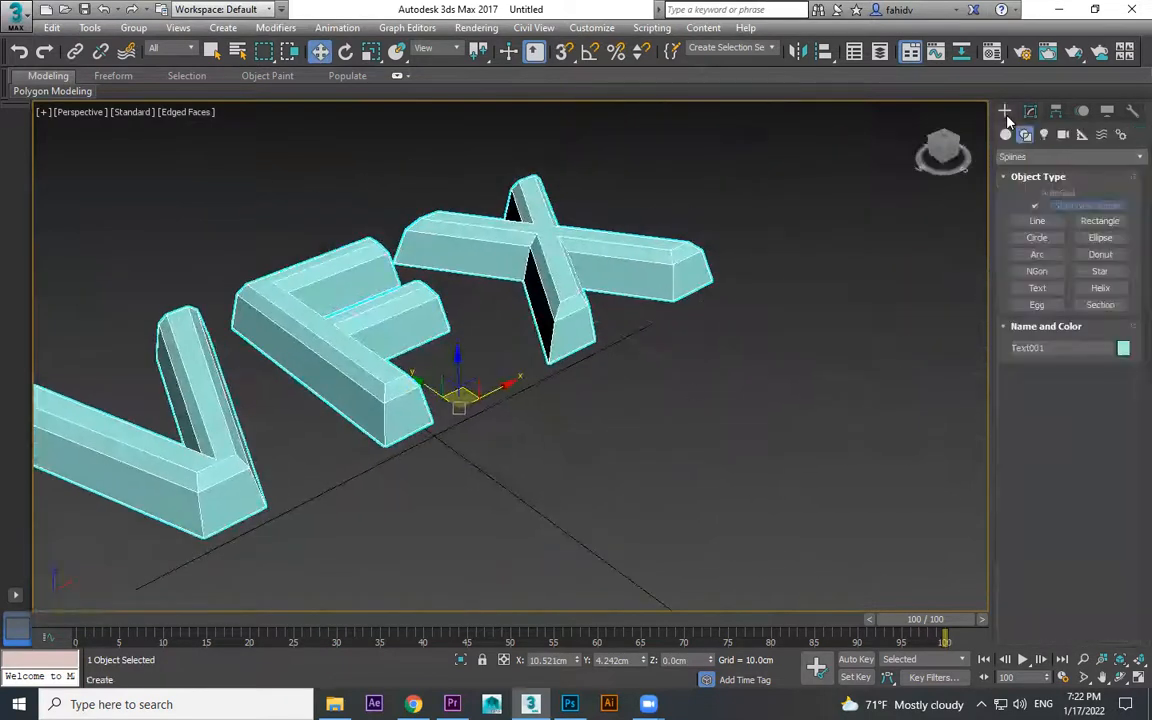
click(1100, 221)
scroll(823, 373, up, 3)
drag(832, 370, 797, 575)
middle_drag(797, 575, 650, 517)
- Apply a Bevel modifier to the rectangle and turn off its Levels 2 and 3
click(1037, 110)
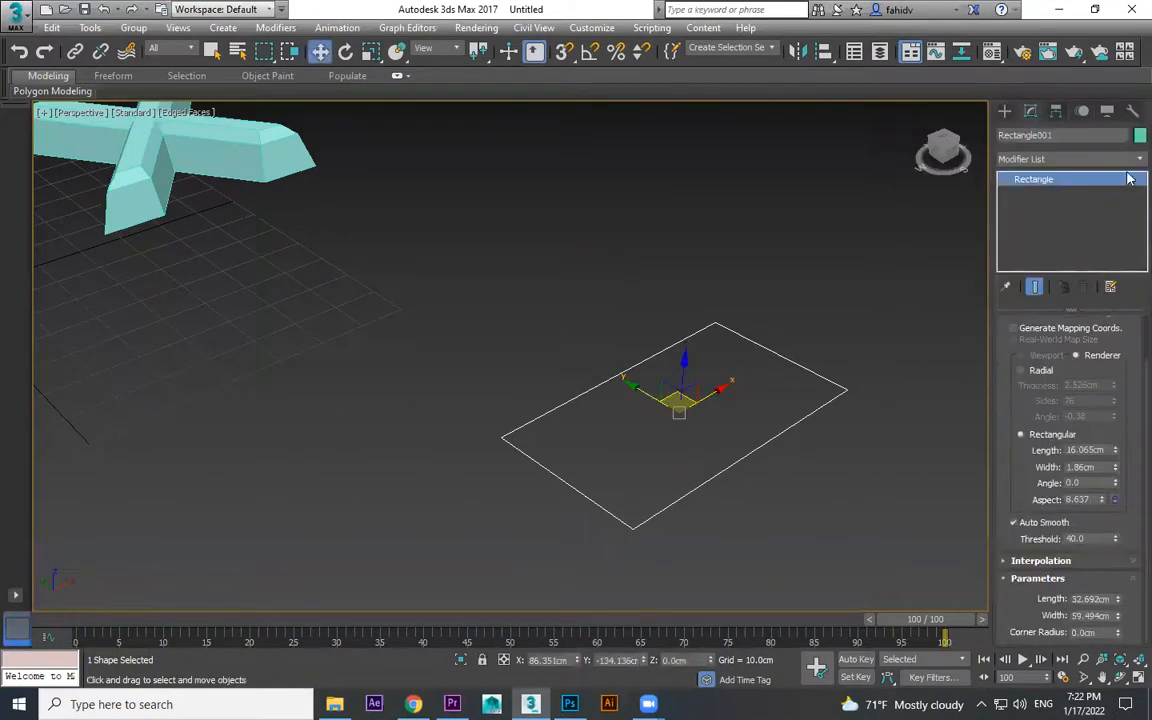
click(1130, 160)
scroll(1078, 218, down, 1)
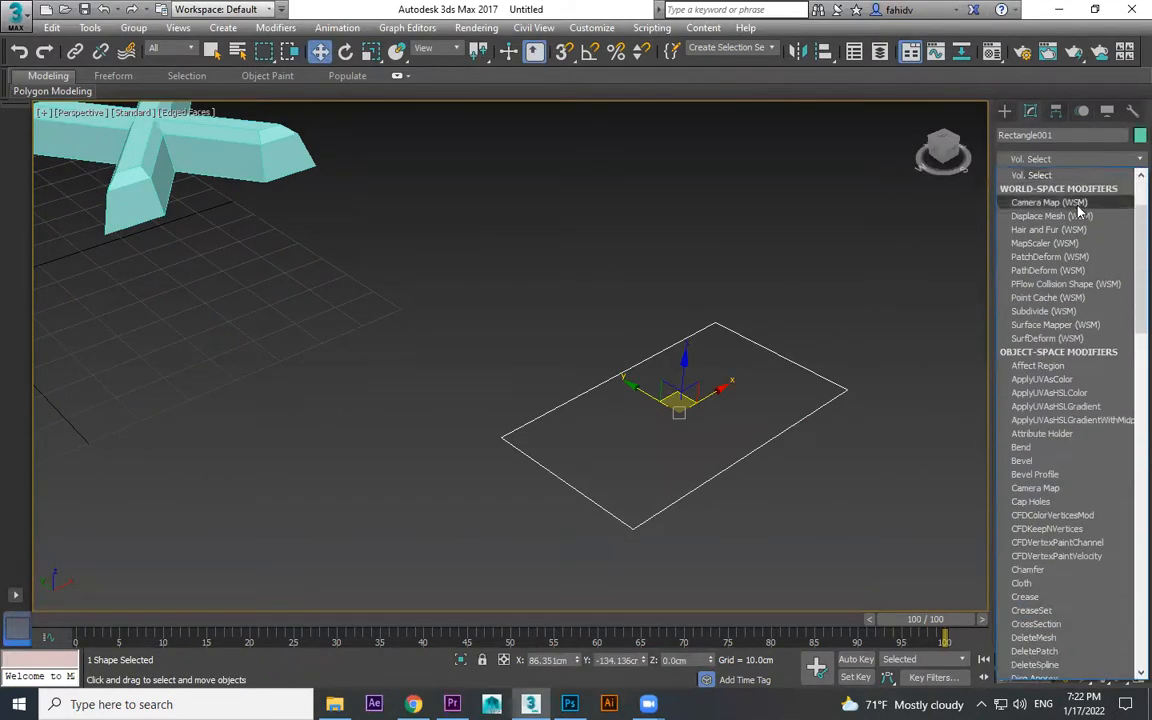
scroll(1080, 217, up, 1)
scroll(1080, 217, down, 8)
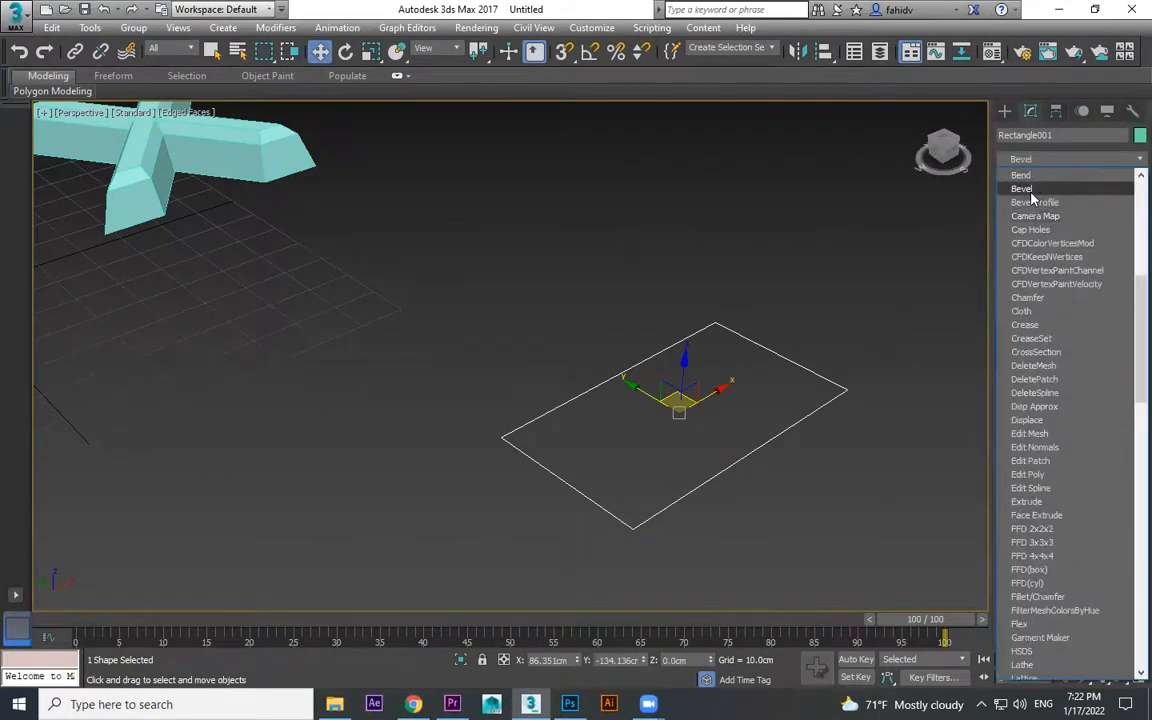
click(1030, 188)
scroll(1031, 567, down, 2)
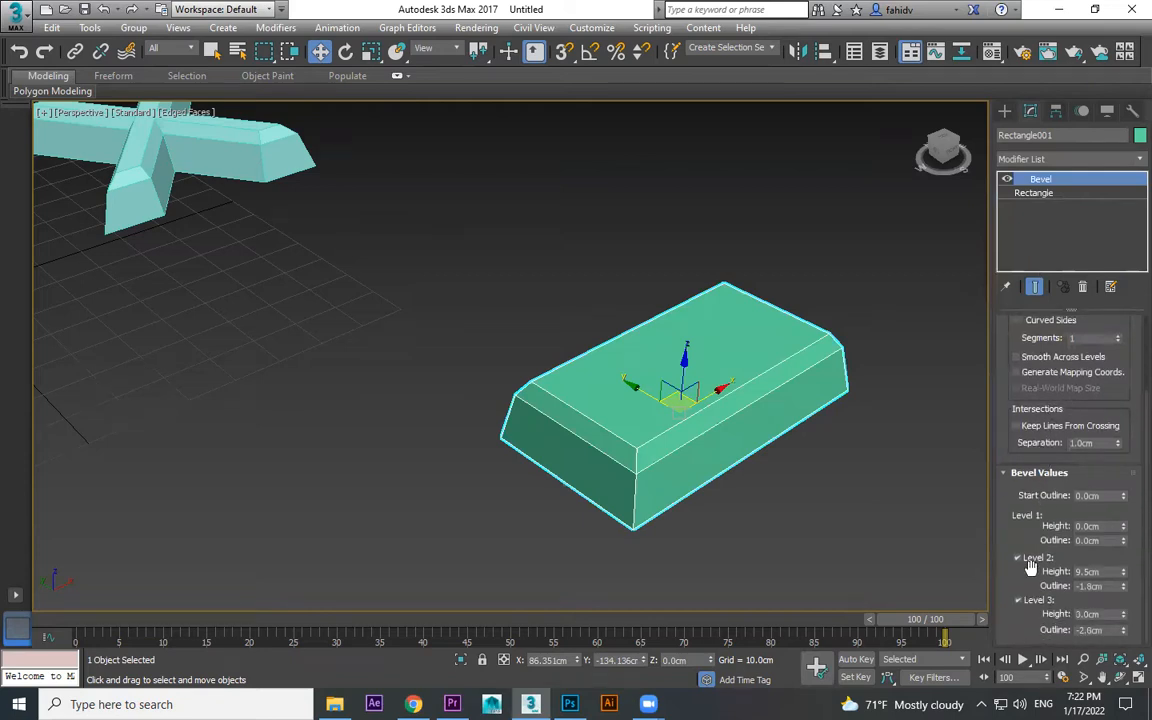
click(1018, 557)
click(1018, 600)
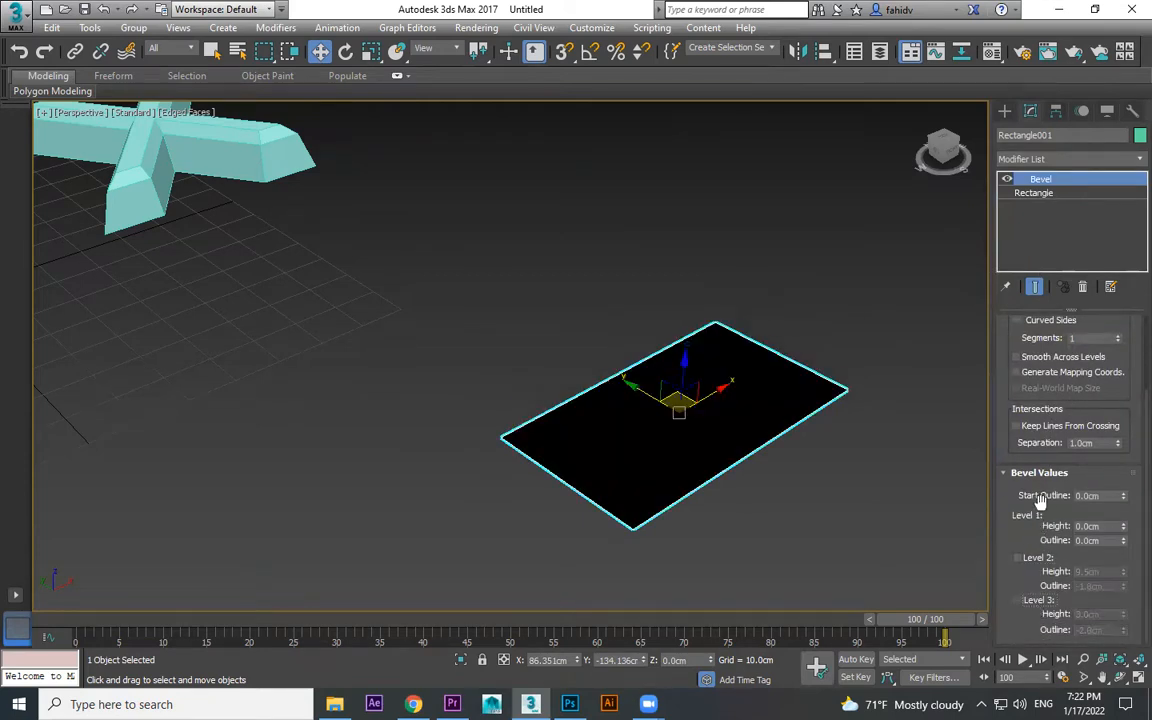
- Set the rectangle bevel's Level 1 height to 4.5 cm, and re-enable Level 2 with height 7 cm and outline -7 cm
mouse_move(1123, 499)
mouse_down()
mouse_move(1125, 468)
mouse_move(1126, 534)
mouse_move(1124, 496)
mouse_move(1124, 512)
mouse_up()
right_click(1126, 534)
click(1018, 557)
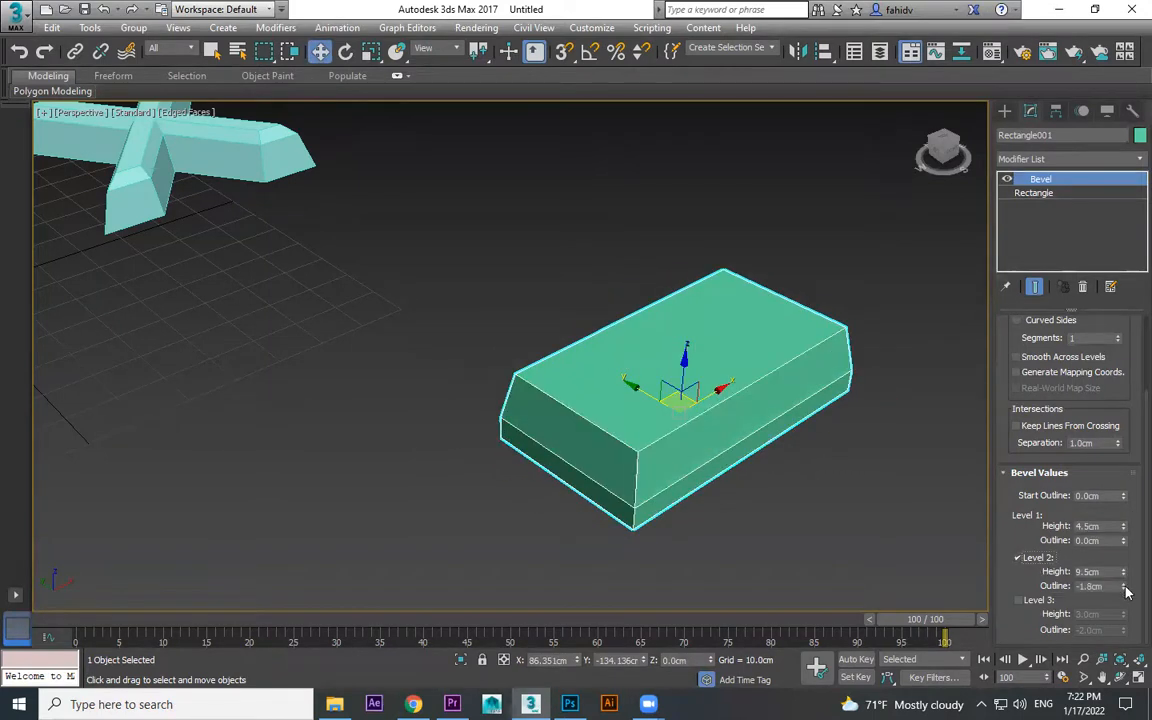
drag(1125, 578, 1123, 612)
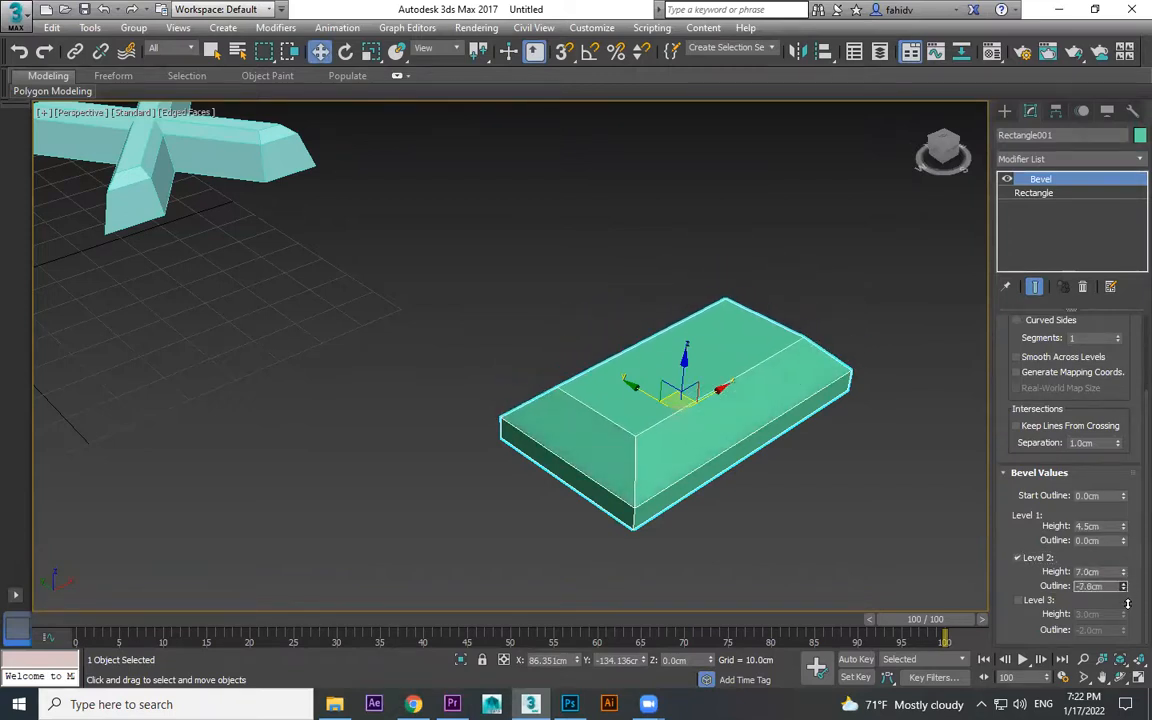
- Re-enable Level 3 of the rectangle's bevel with a height of 9 cm
click(1018, 599)
mouse_move(1123, 614)
mouse_down()
mouse_move(1124, 597)
mouse_move(1124, 608)
mouse_up()
scroll(889, 471, down, 3)
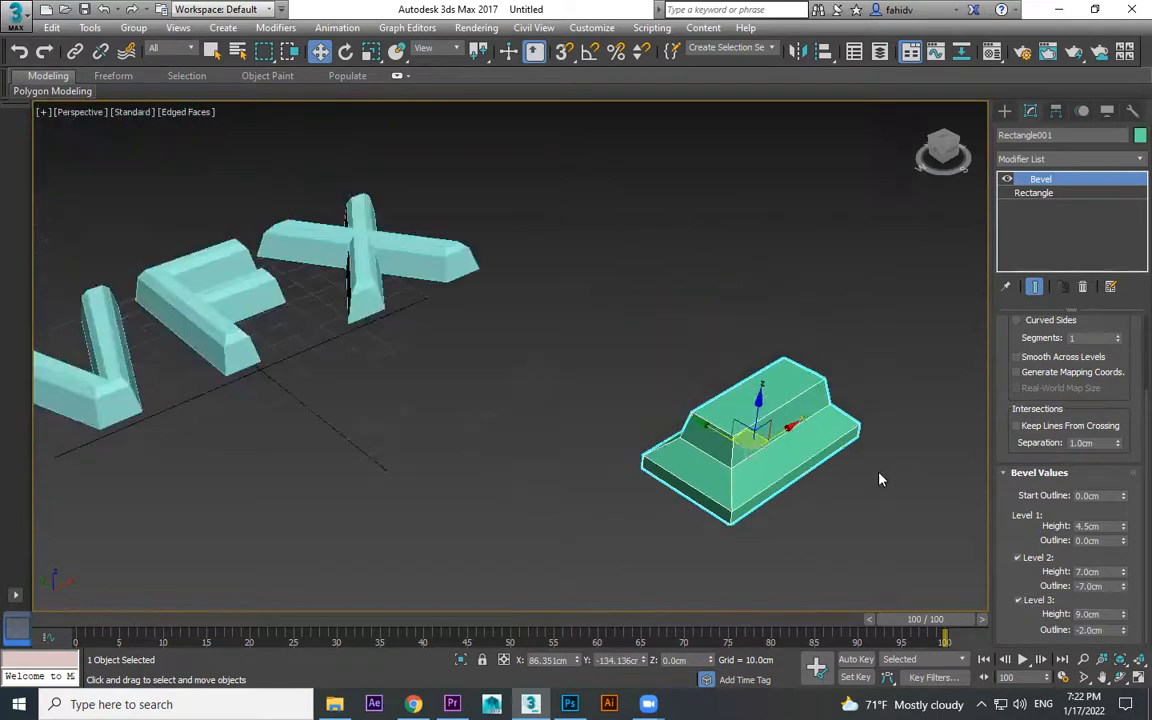
- Delete the bevelled rectangle and select the VFX text
key(Delete)
click(1005, 112)
middle_drag(445, 352, 619, 408)
click(408, 410)
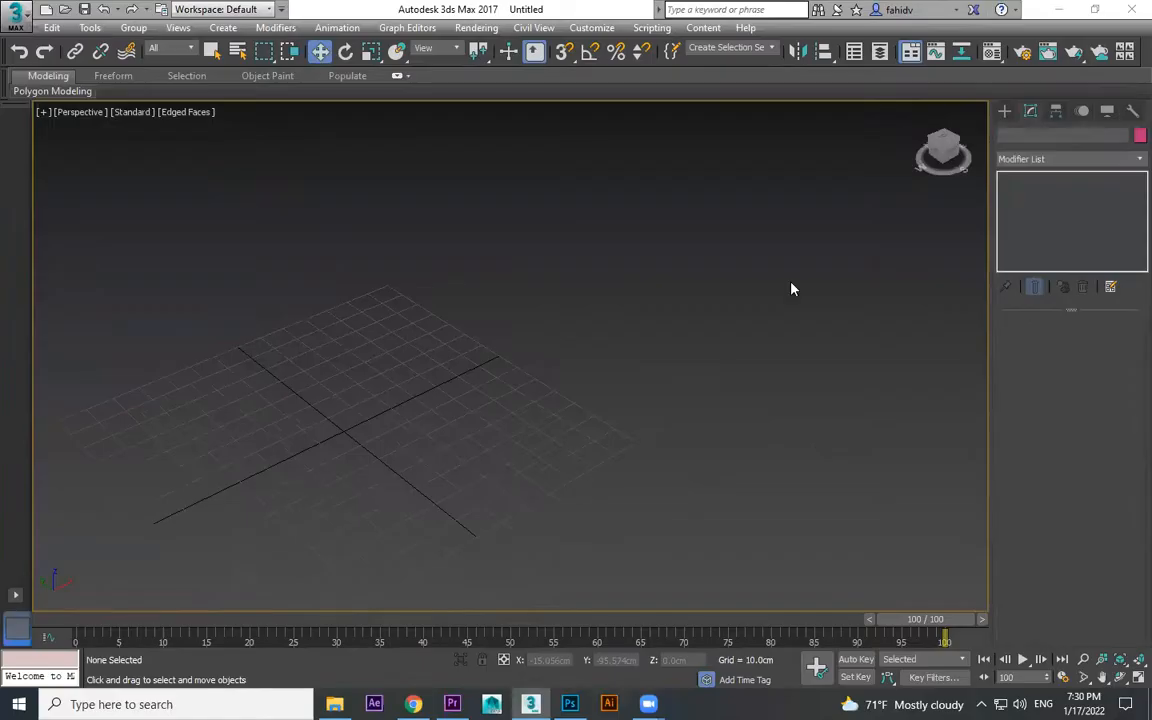
- Activate the Line tool in the Top view and switch to the four-viewport layout
click(1004, 111)
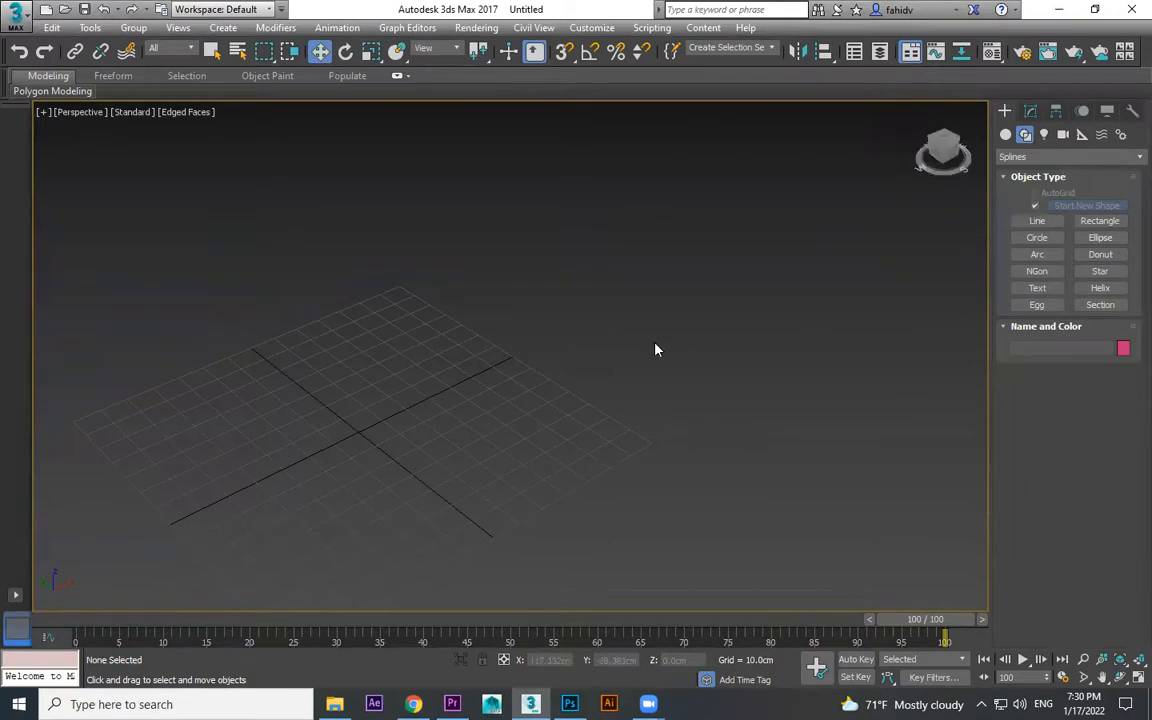
key(t)
middle_drag(827, 260, 840, 318)
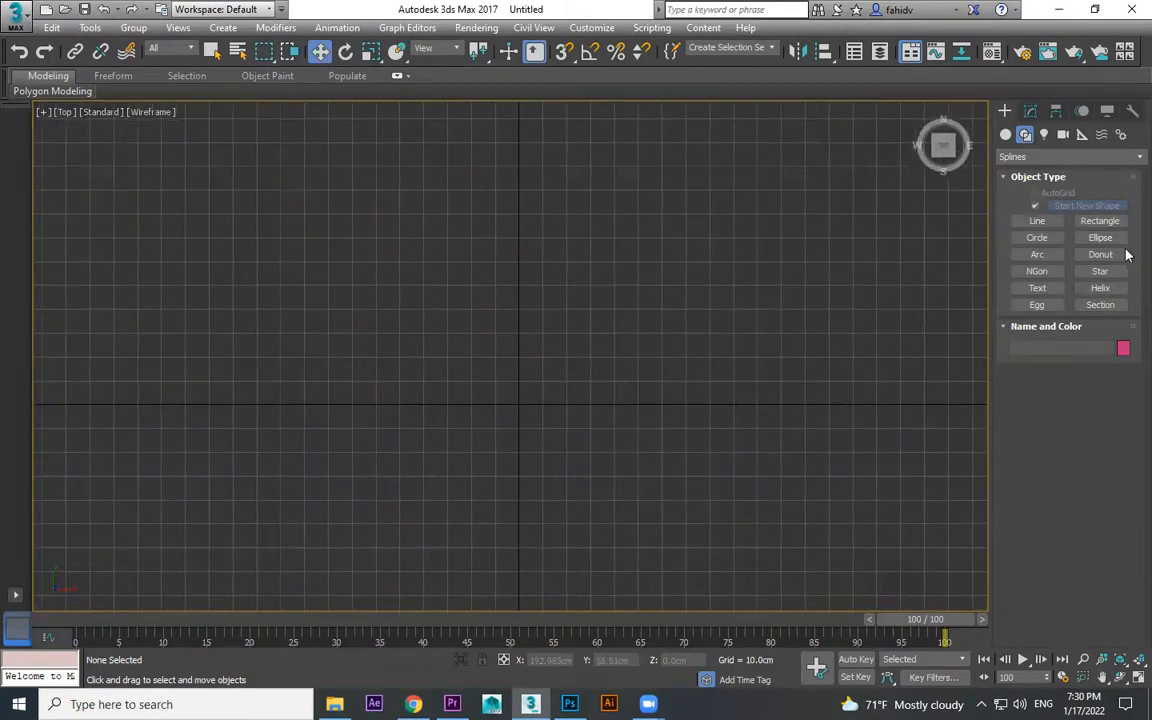
click(1036, 222)
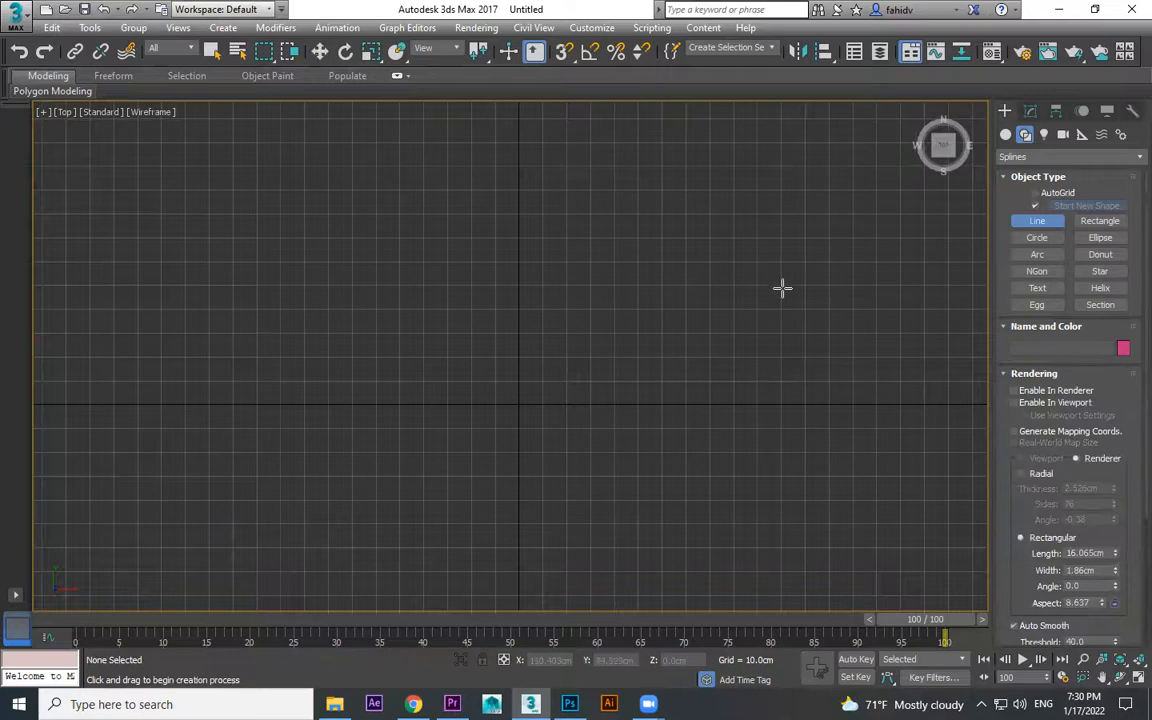
key(alt+w)
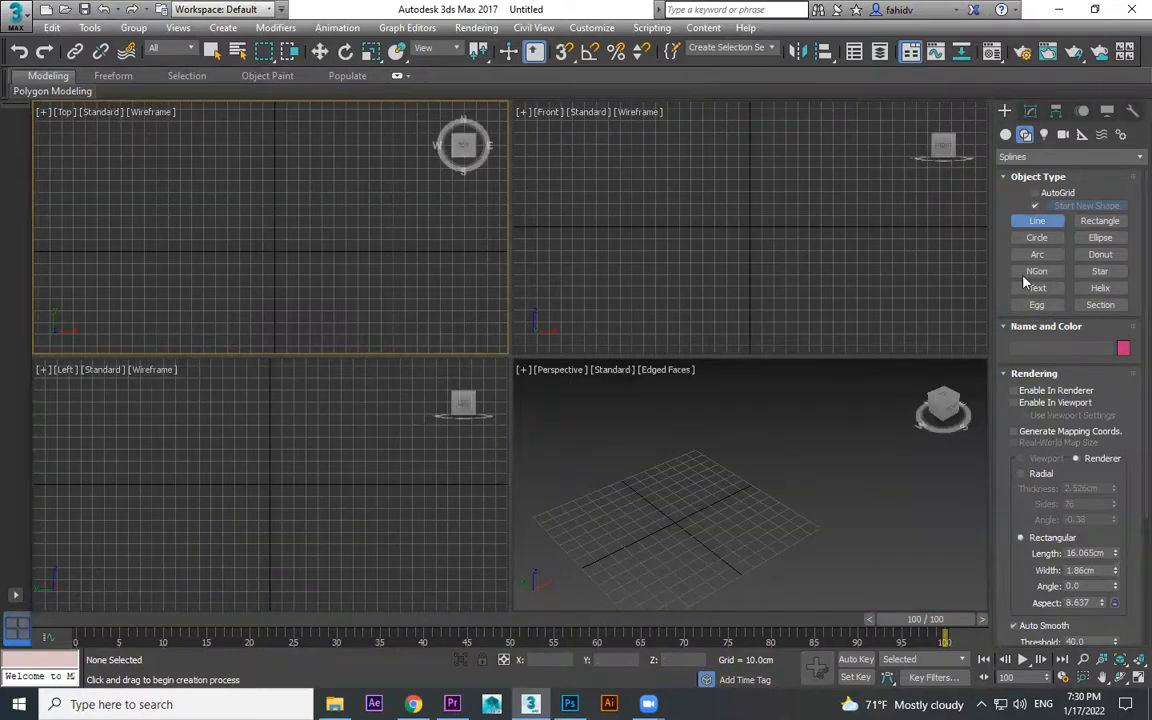
- Try drawing a curved line in the Perspective viewport and undo it
middle_drag(735, 491, 764, 457)
click(783, 448)
drag(815, 519, 803, 460)
drag(702, 442, 684, 450)
right_click(830, 460)
key(ctrl+z)
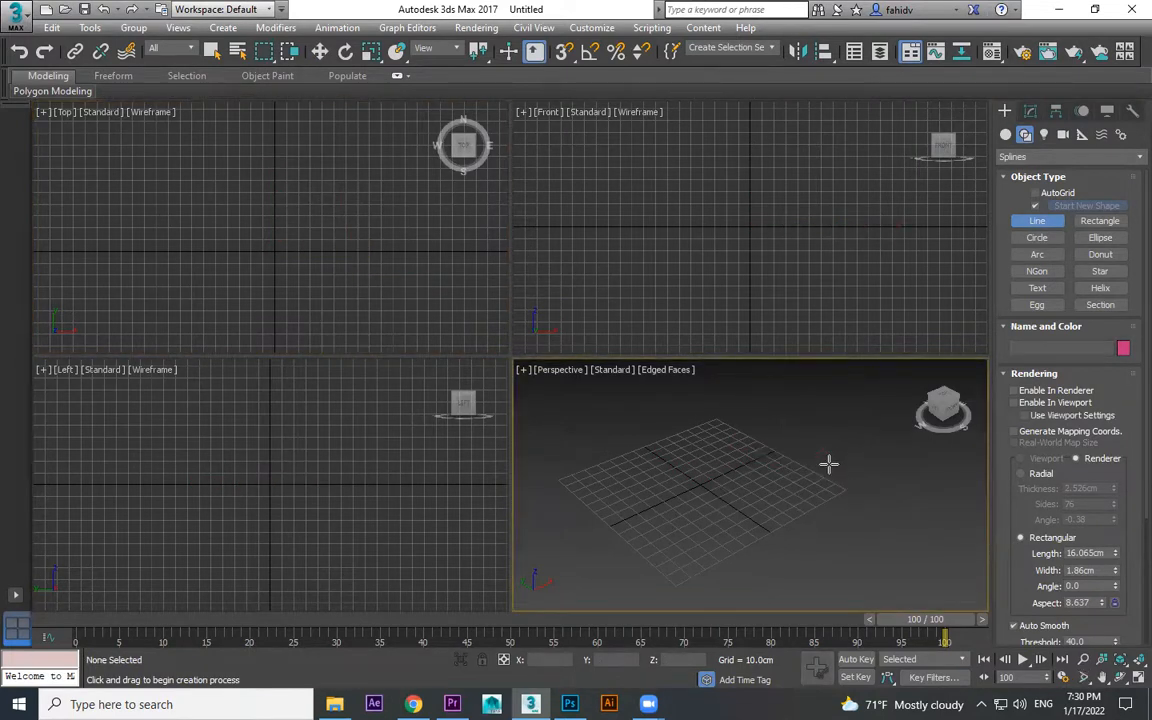
- Draw an arch-shaped curved line through five points in the maximized Top view
key(f)
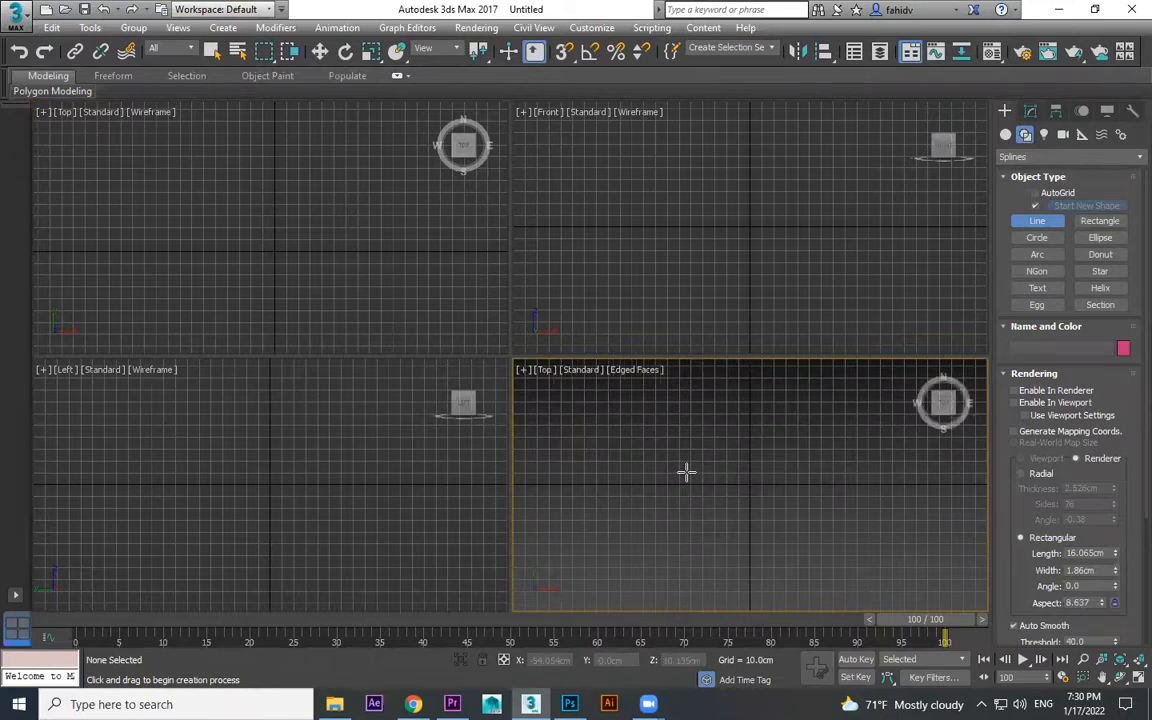
key(p)
key(alt+w)
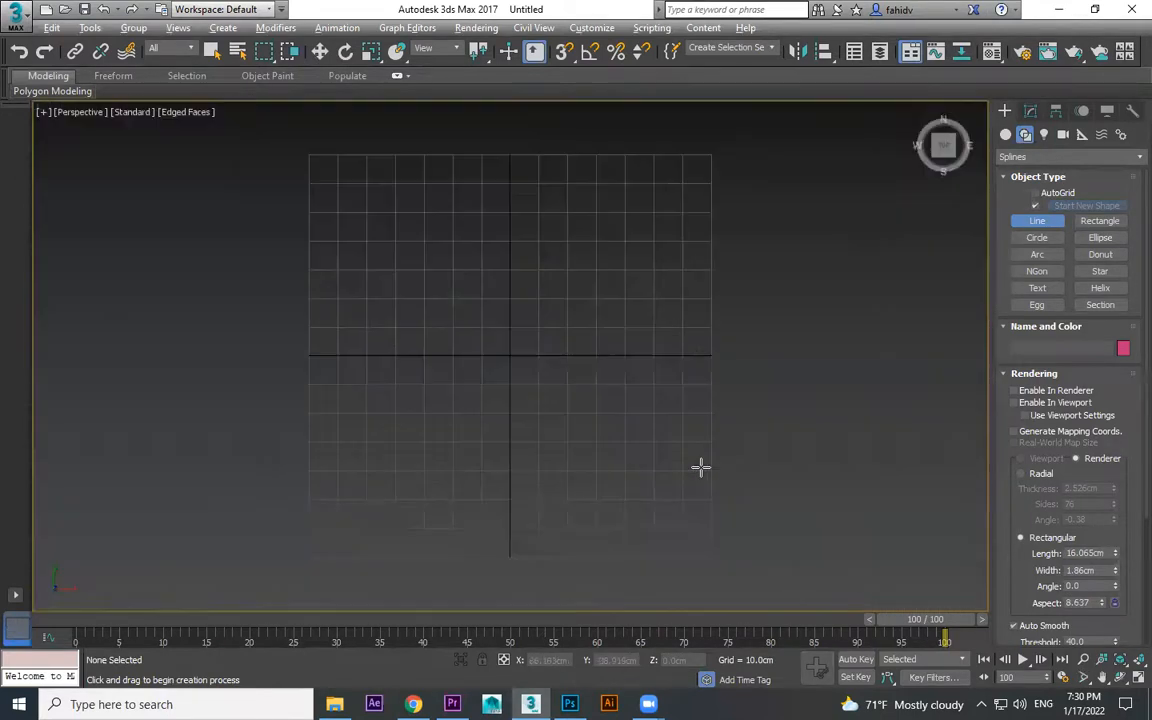
key(t)
middle_drag(674, 388, 675, 419)
middle_drag(730, 381, 564, 445)
click(159, 497)
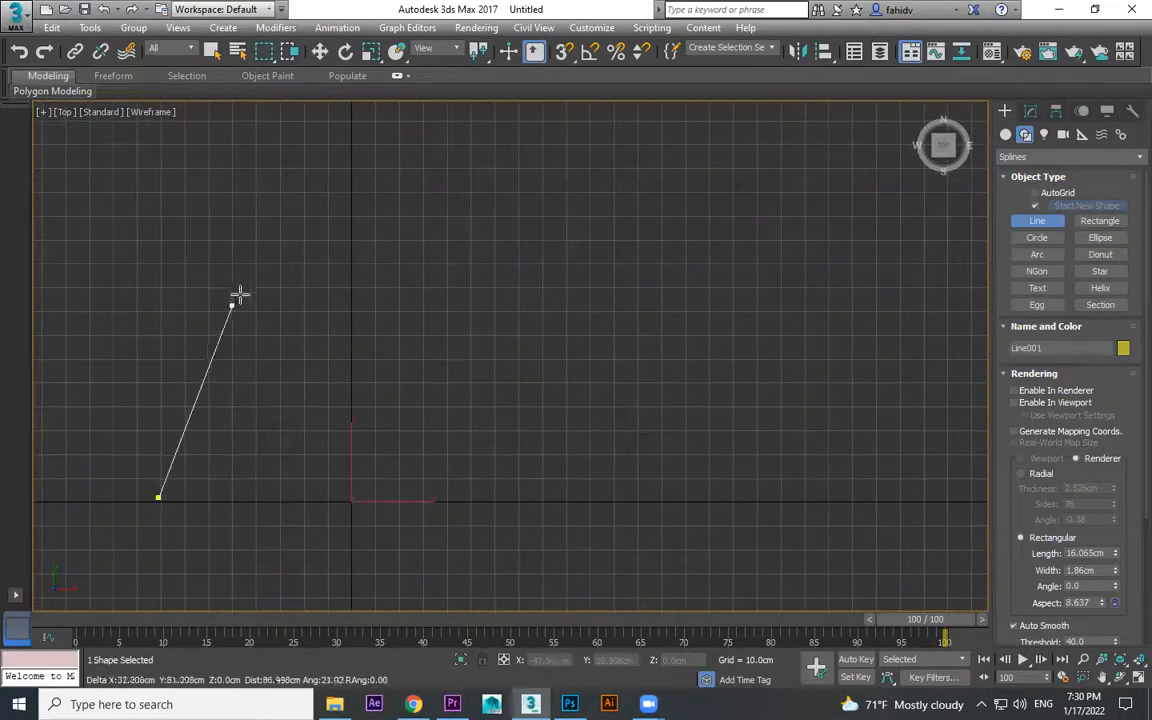
click(256, 286)
click(517, 261)
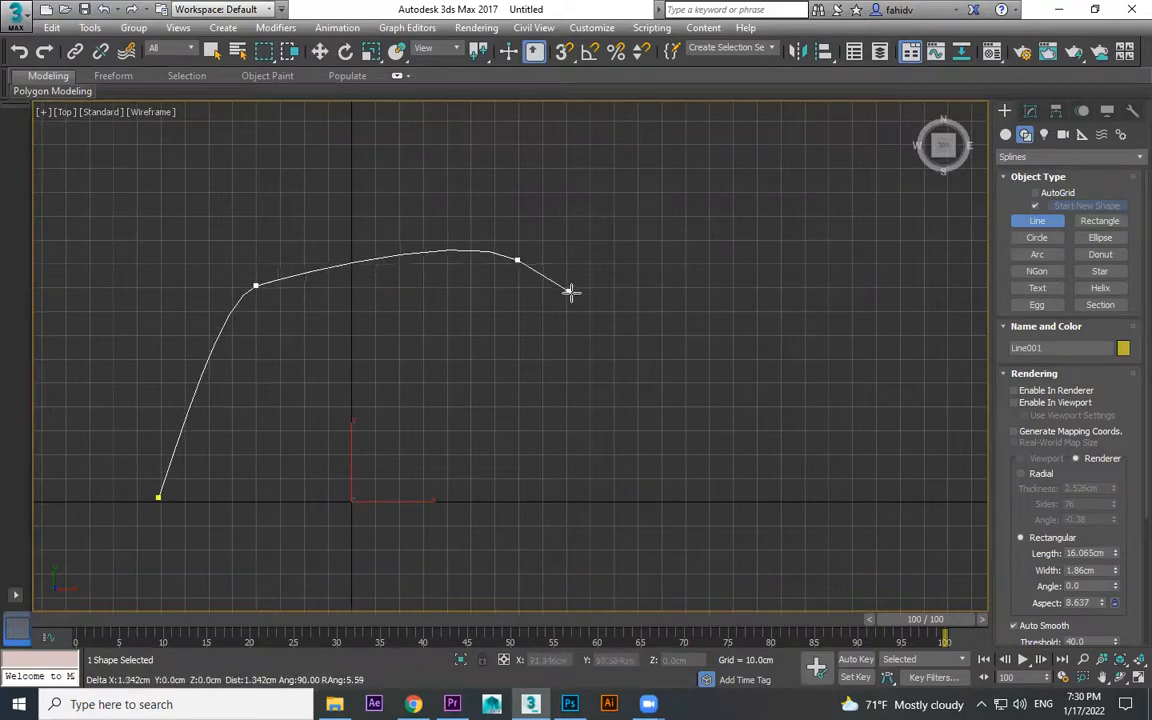
click(722, 397)
click(741, 467)
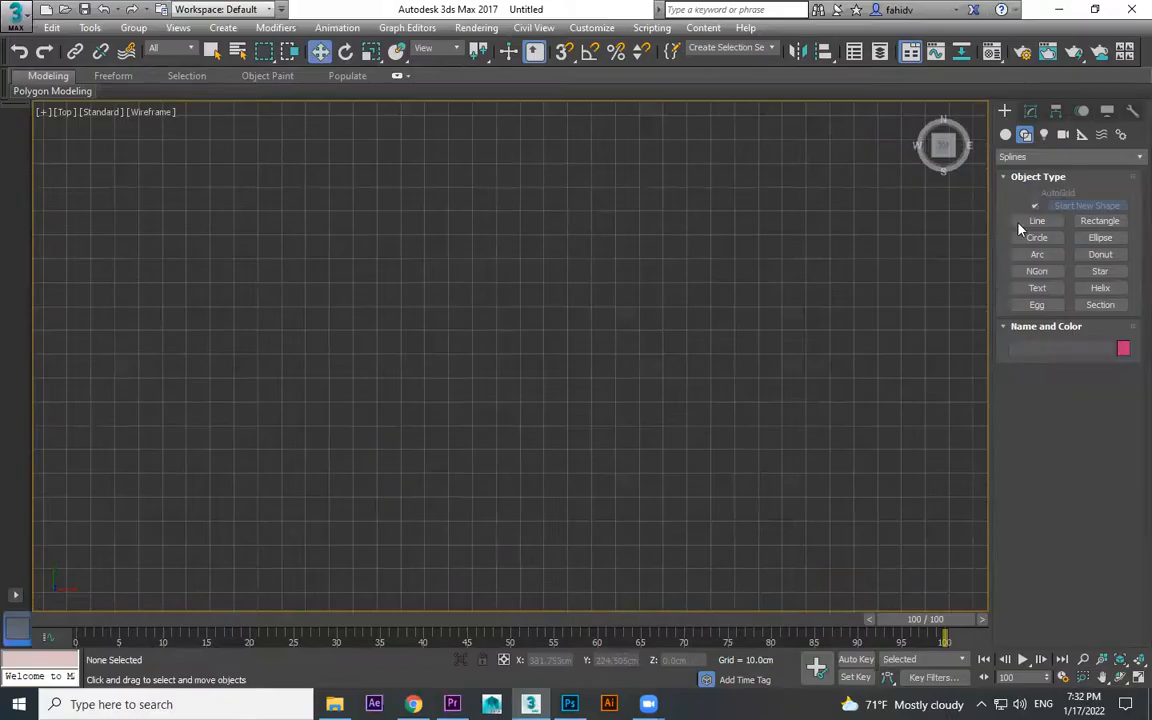
- Draw an open S-shaped curved line through seven points in the Top view
click(1020, 223)
click(311, 317)
click(501, 222)
click(631, 277)
click(625, 391)
click(604, 486)
click(756, 522)
click(861, 363)
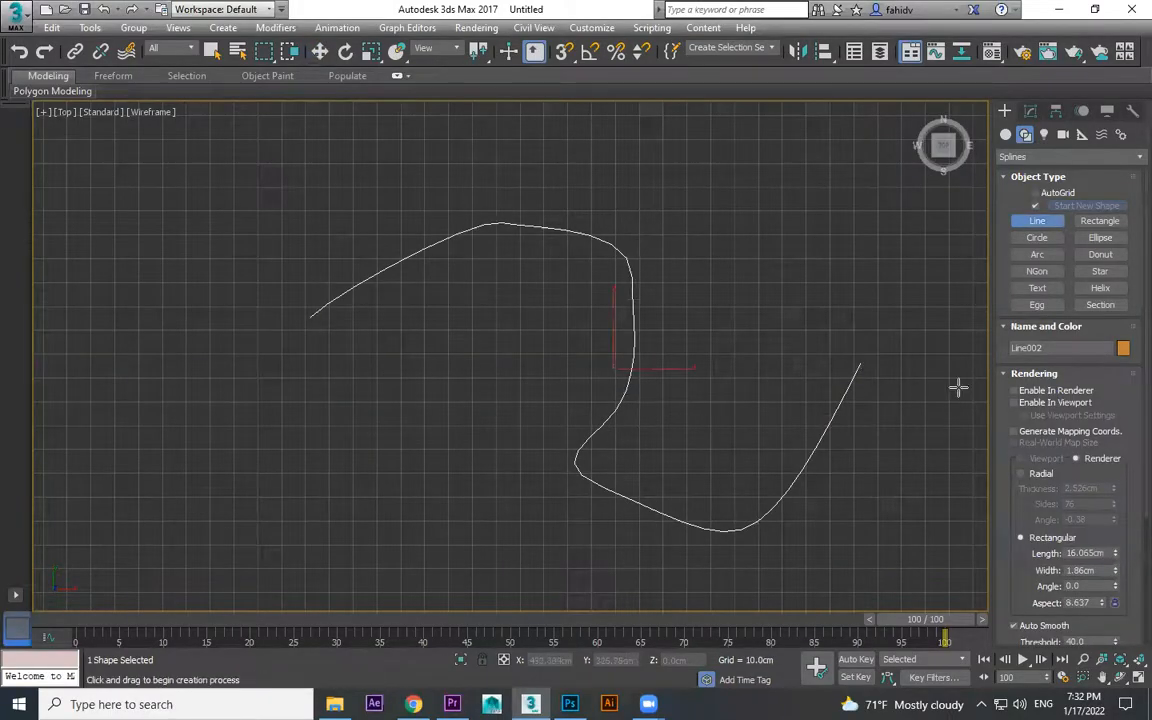
right_click(851, 420)
middle_drag(849, 421, 811, 420)
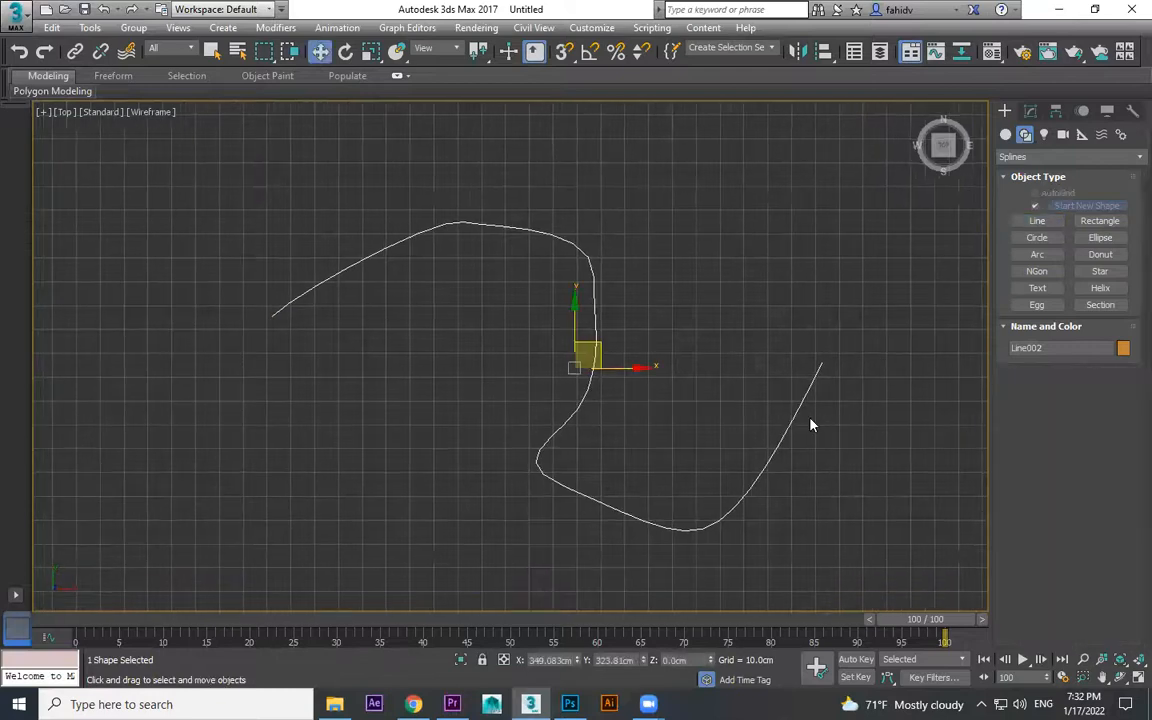
- Enter vertex editing on the S-shaped line and reposition its right end vertex and the two vertices of its lower bend
click(1030, 111)
click(1006, 180)
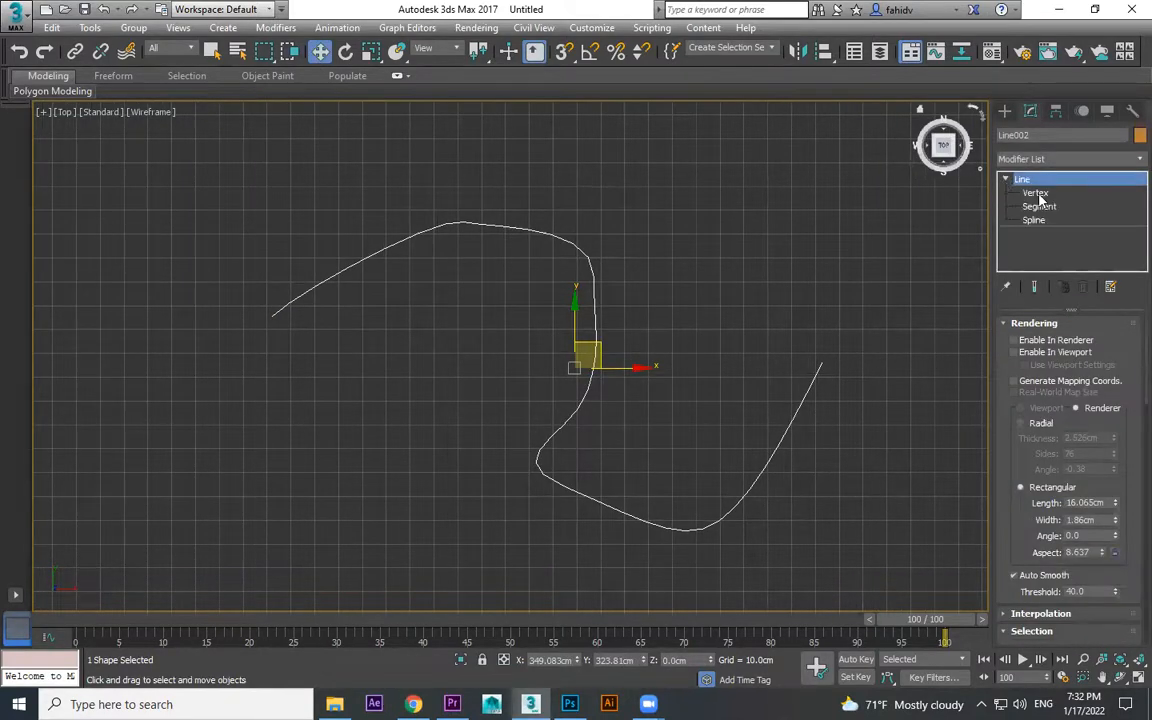
click(1035, 192)
click(821, 363)
drag(821, 363, 908, 352)
drag(718, 521, 772, 523)
click(572, 500)
mouse_move(565, 486)
mouse_down()
mouse_move(545, 551)
mouse_move(580, 504)
mouse_up()
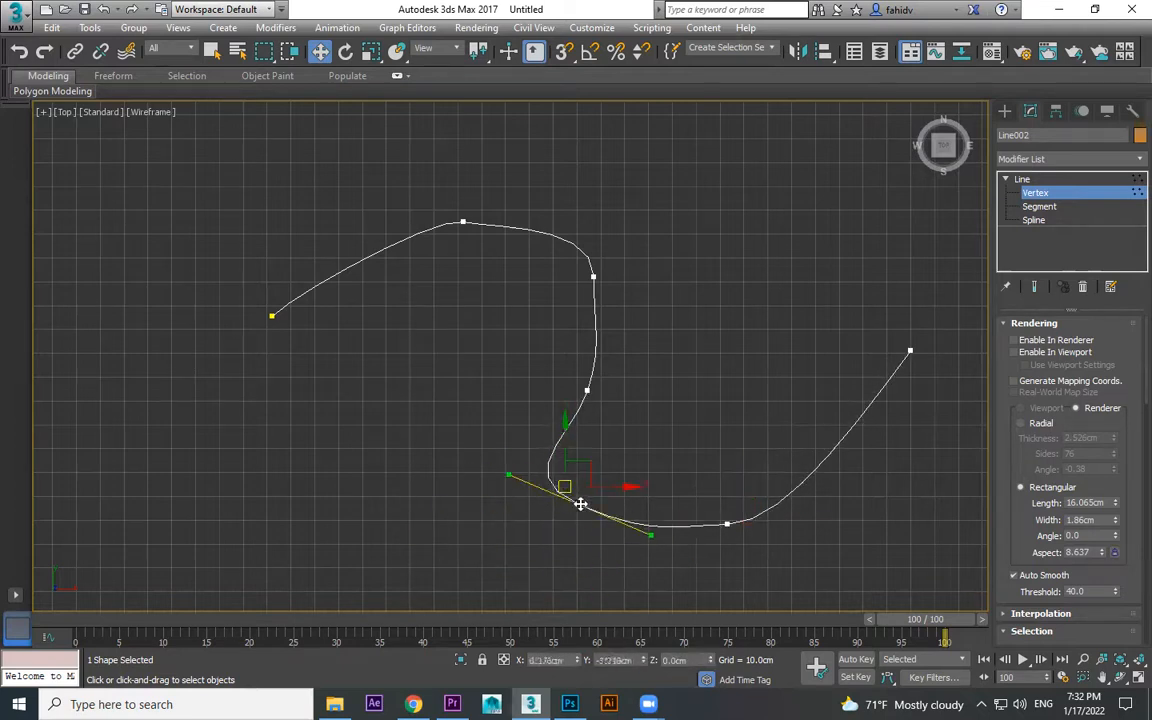
- Break the S-shaped line at the selected fifth vertex and move the detached vertex down and away to open a gap
scroll(1060, 450, down, 5)
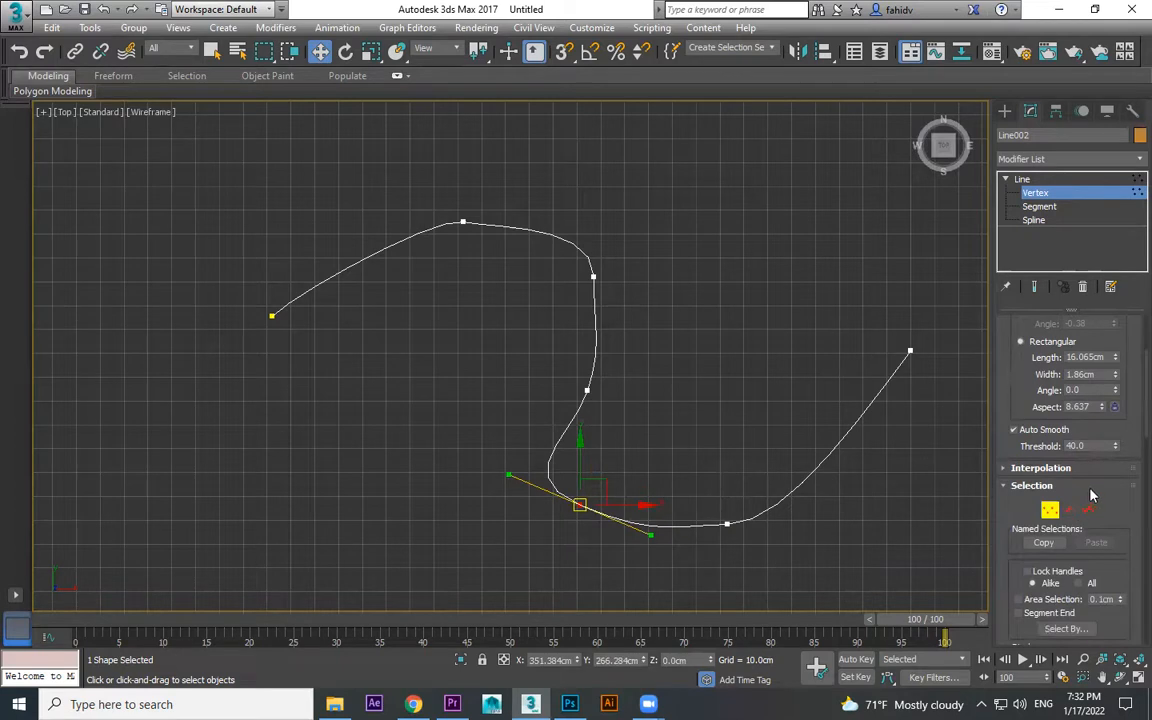
drag(1091, 495, 1093, 378)
drag(1031, 537, 1052, 330)
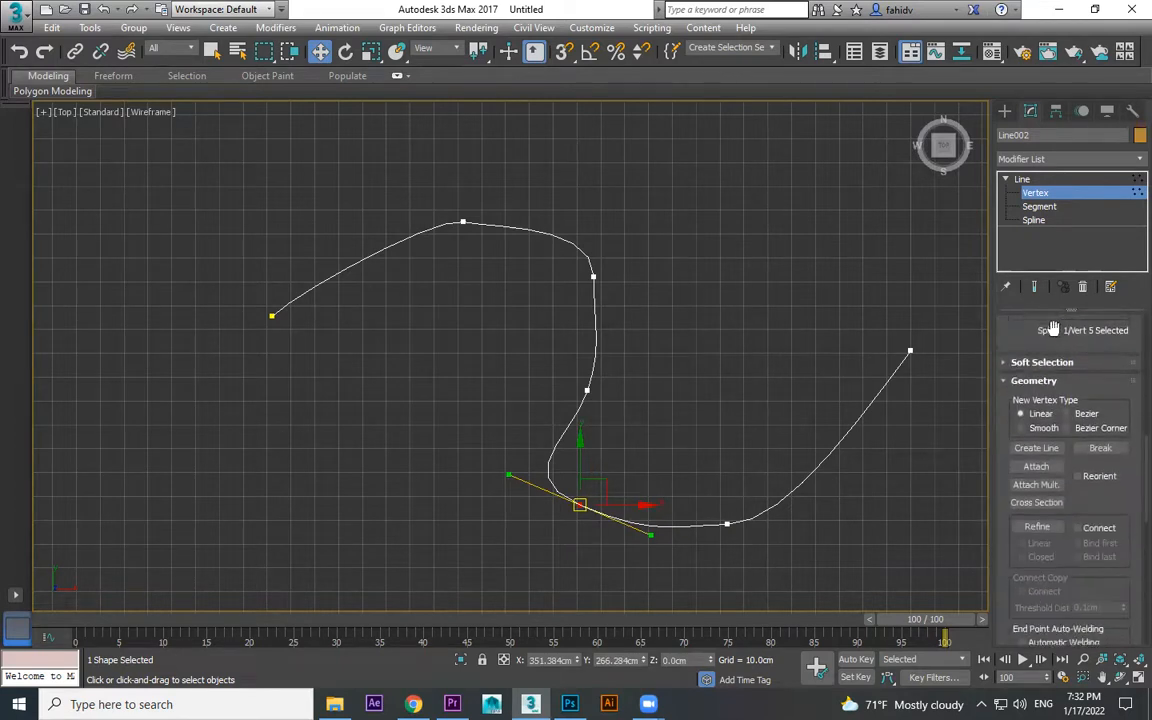
drag(1109, 500, 1111, 291)
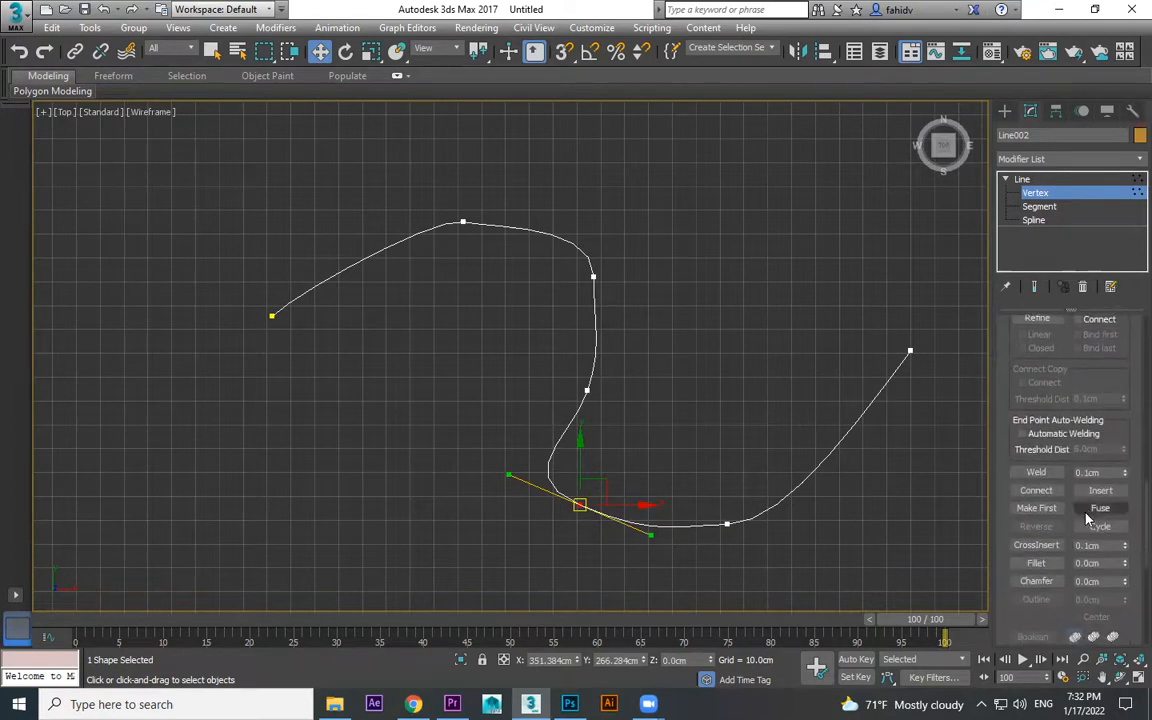
drag(1088, 517, 1112, 703)
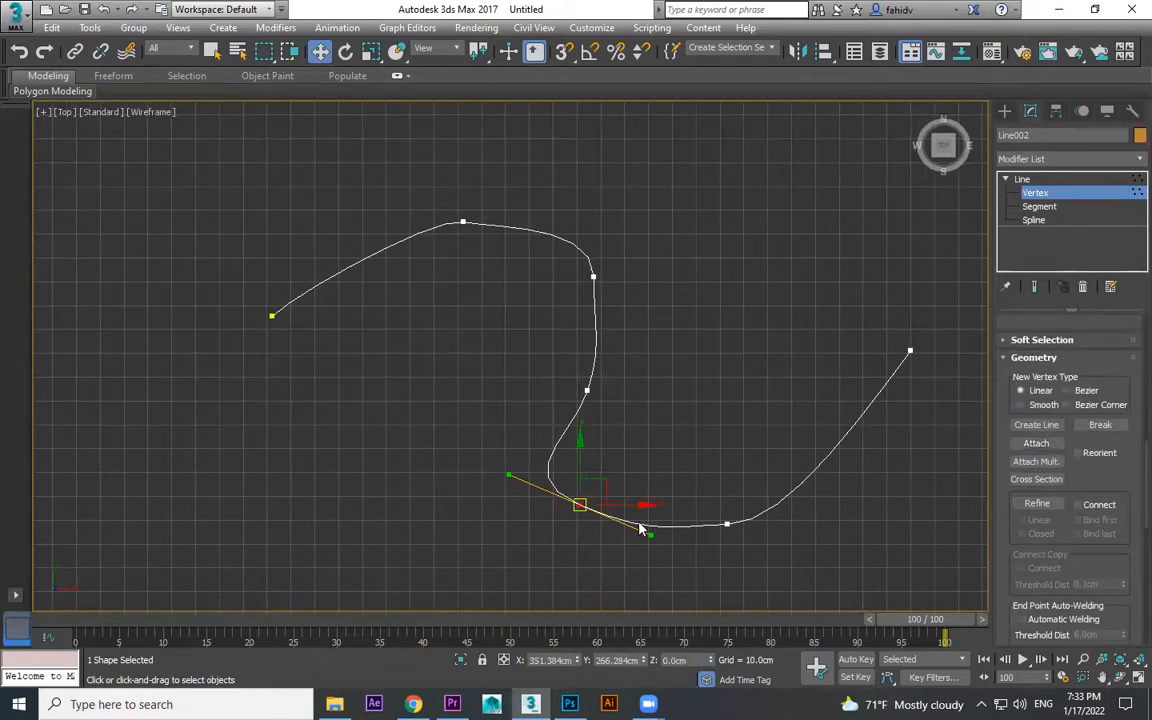
click(1100, 425)
drag(578, 505, 634, 553)
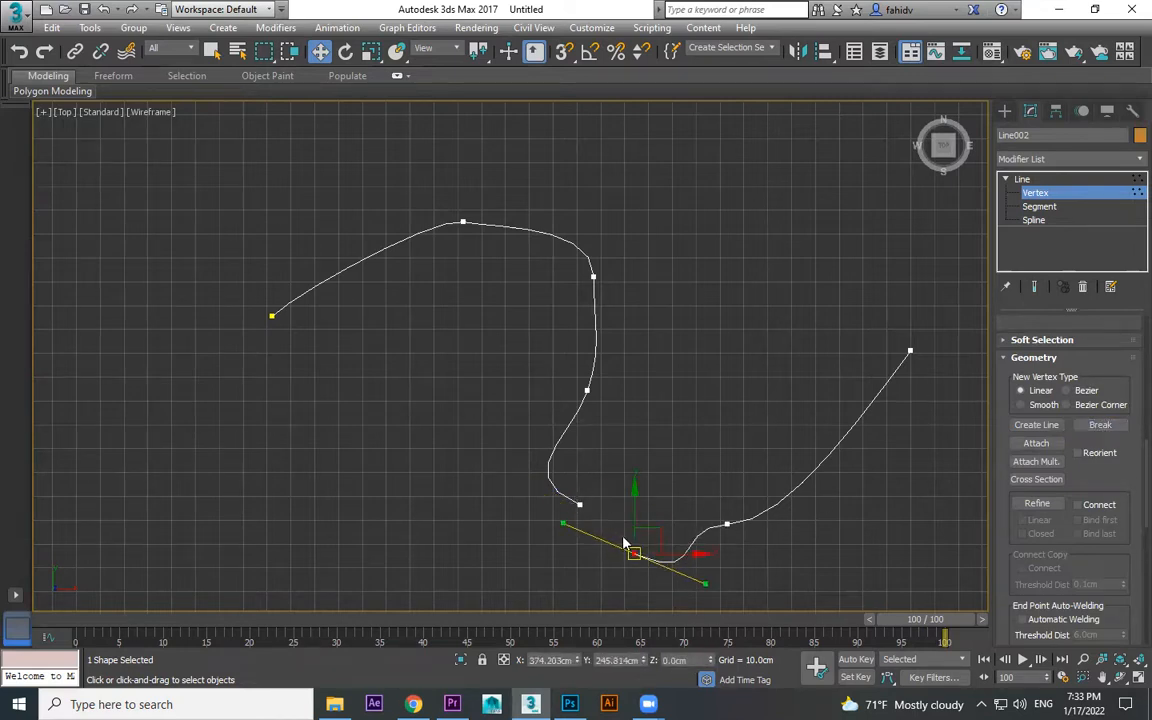
click(1021, 179)
drag(818, 404, 779, 522)
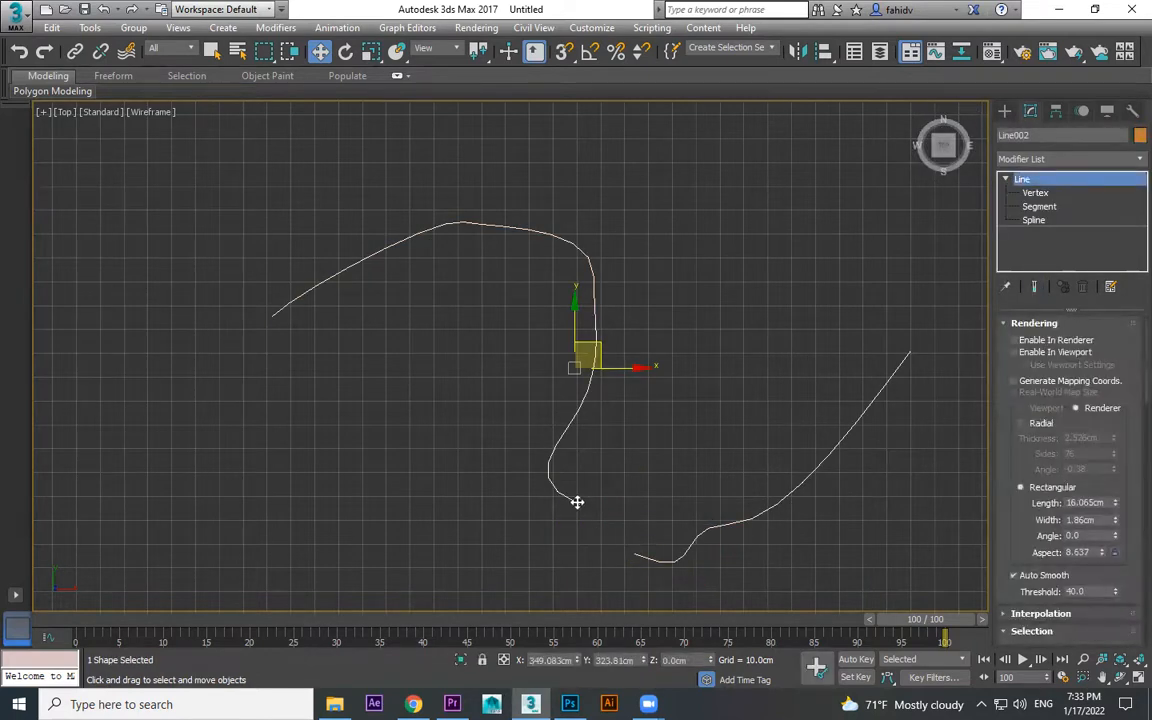
- Connect the two open end vertices of the broken S-shaped line to bridge the gap with a new segment
click(1035, 193)
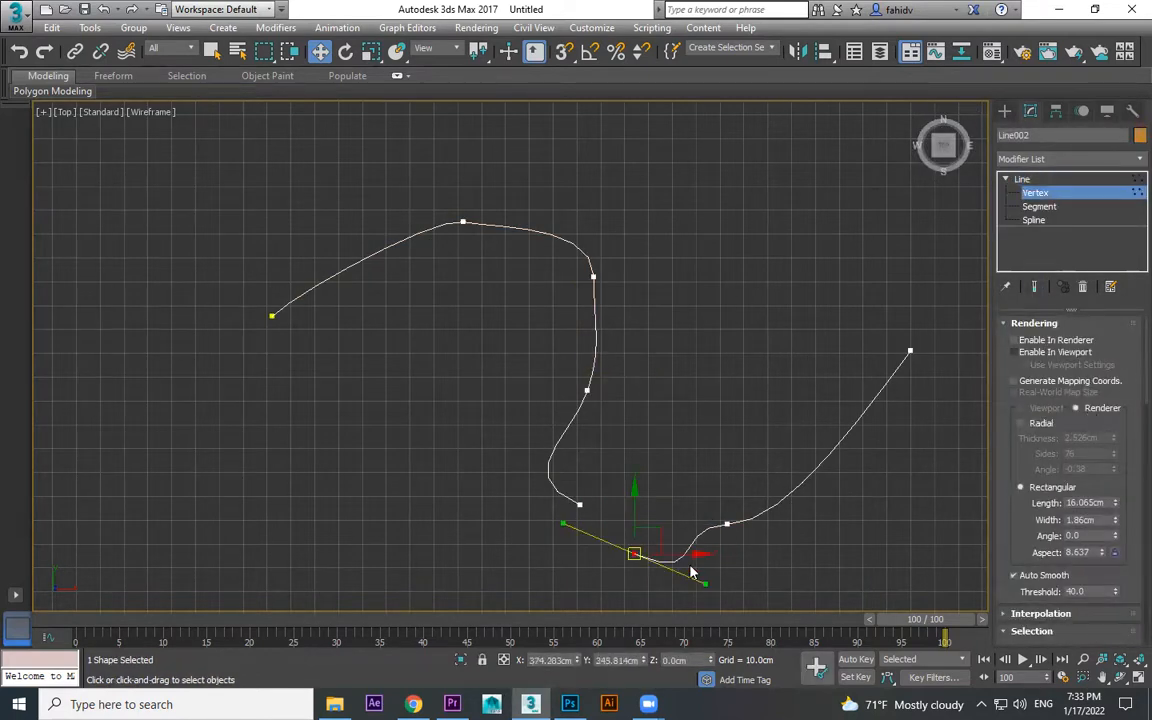
drag(712, 556, 712, 552)
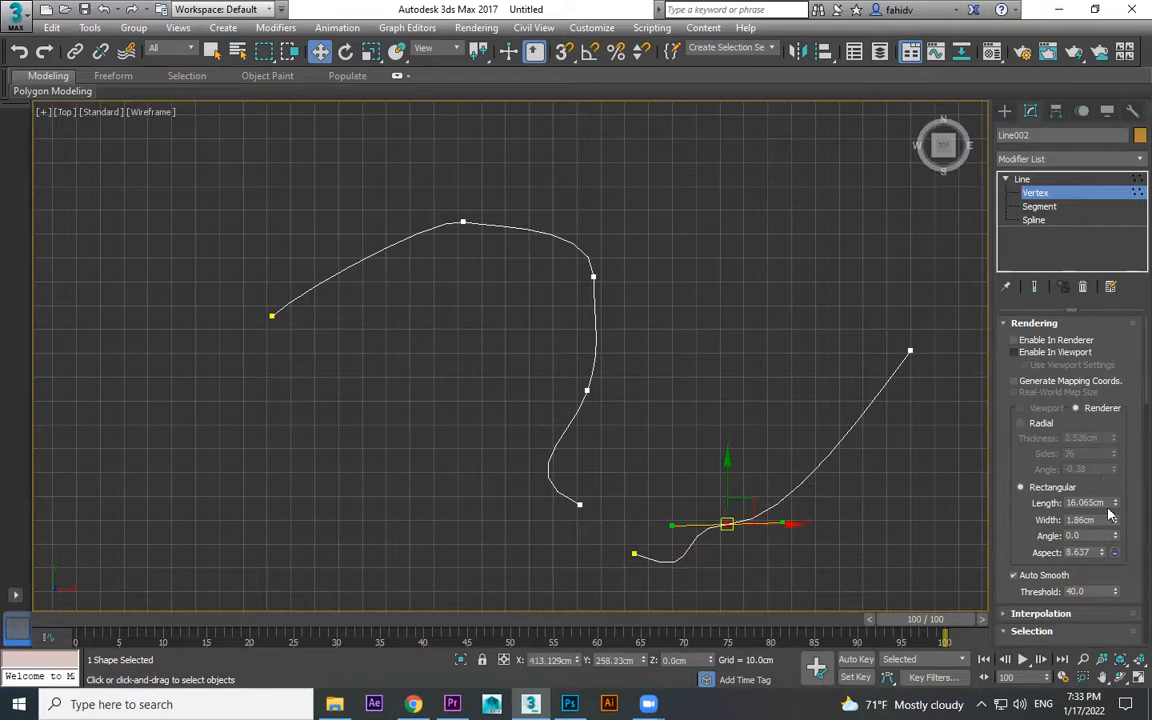
scroll(1100, 480, down, 5)
scroll(1109, 558, down, 6)
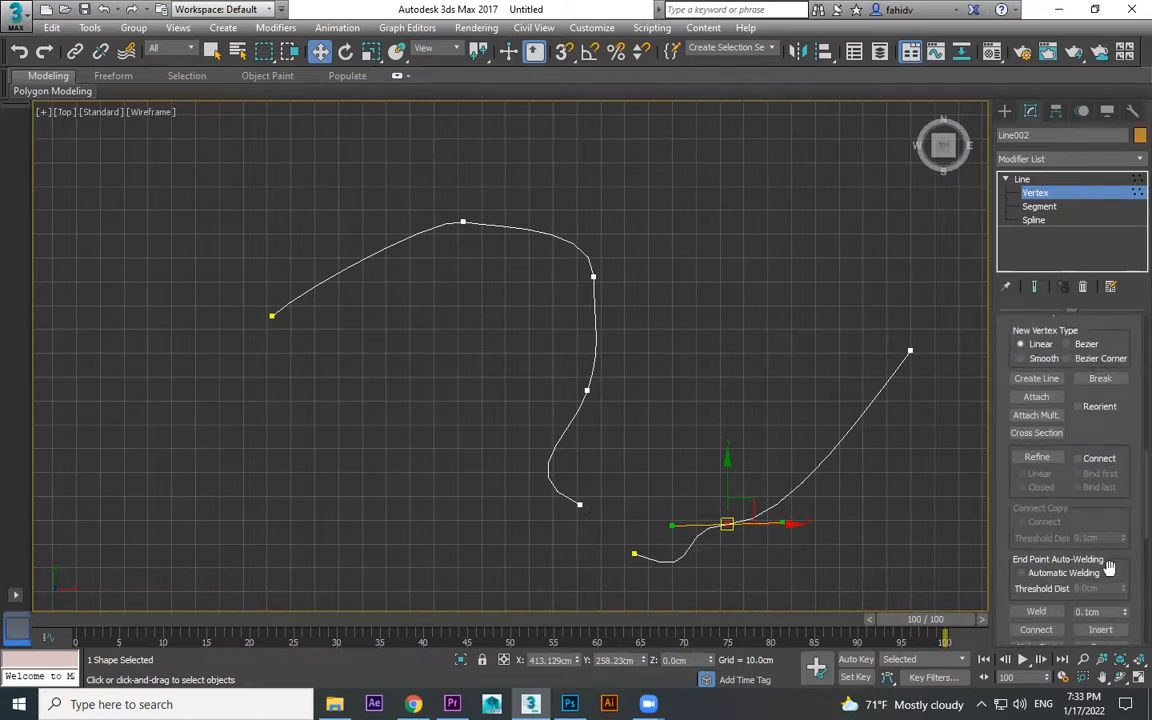
scroll(1098, 527, down, 3)
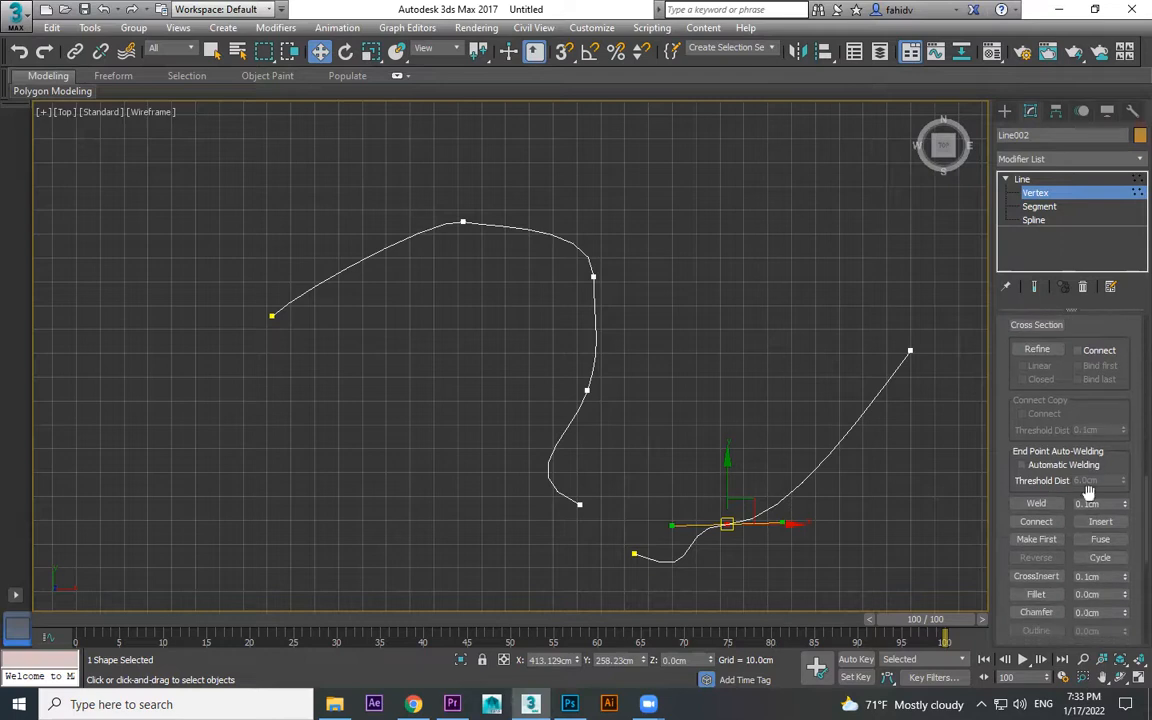
click(630, 553)
click(1038, 521)
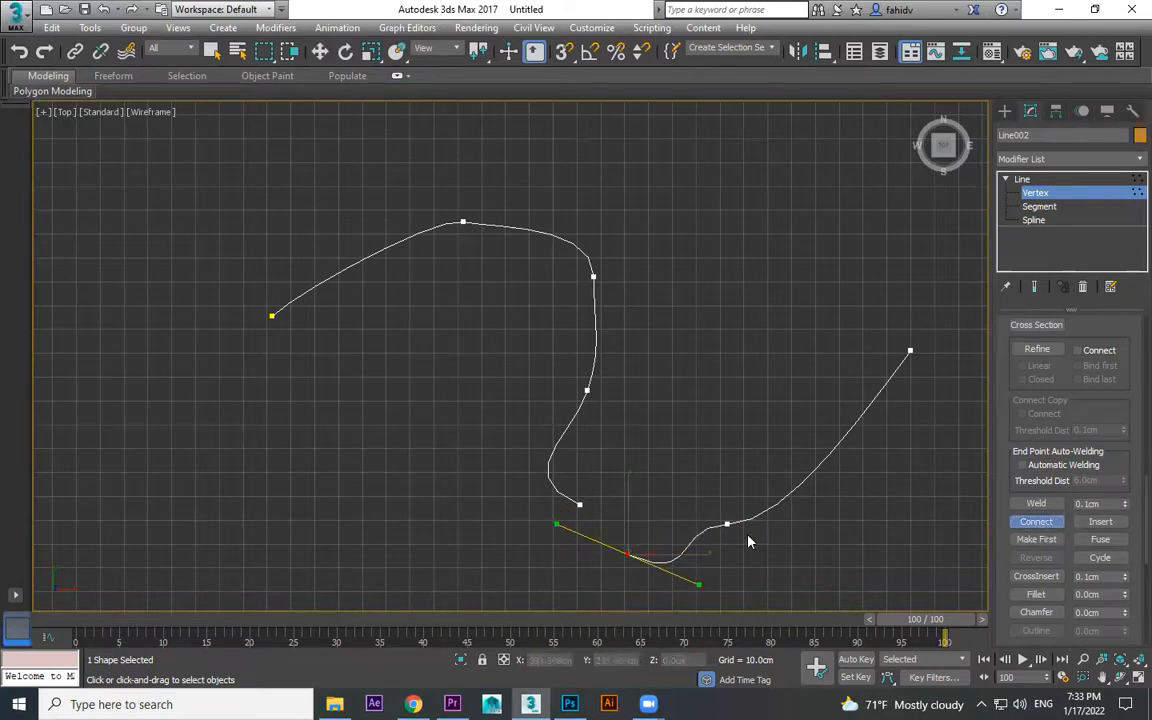
drag(598, 520, 578, 505)
right_click(686, 363)
click(688, 363)
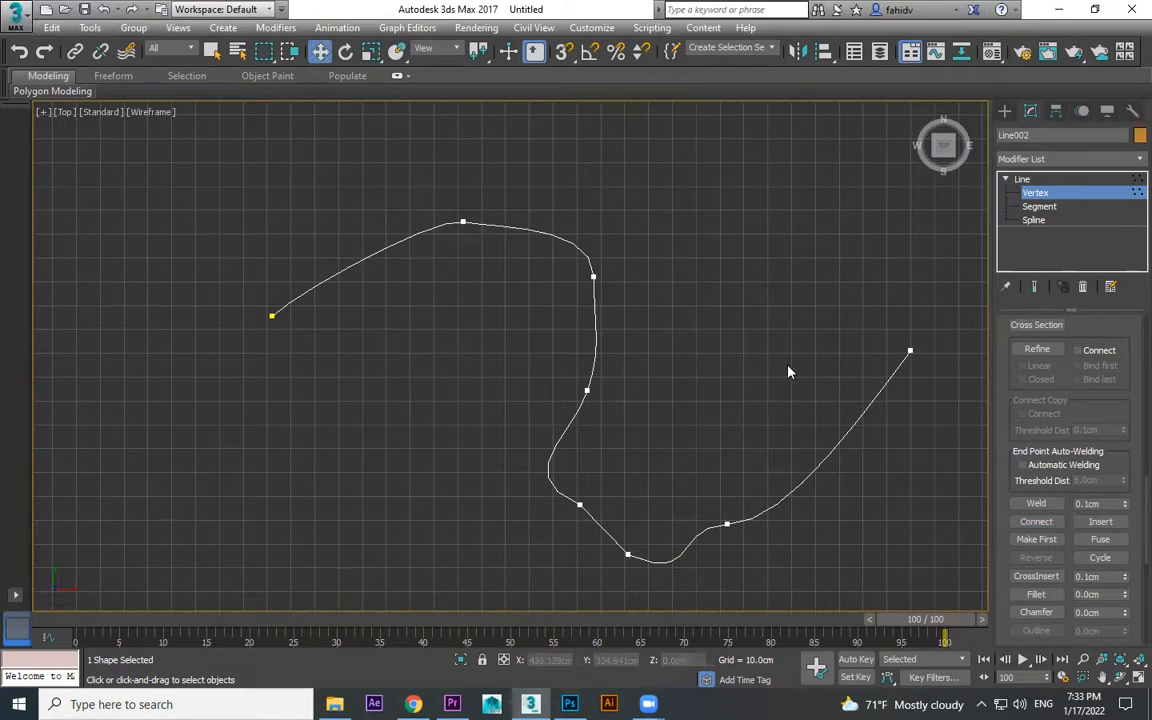
- Draw a separate curved line running upward from just beside the right end of the S-shaped line
scroll(1067, 406, up, 3)
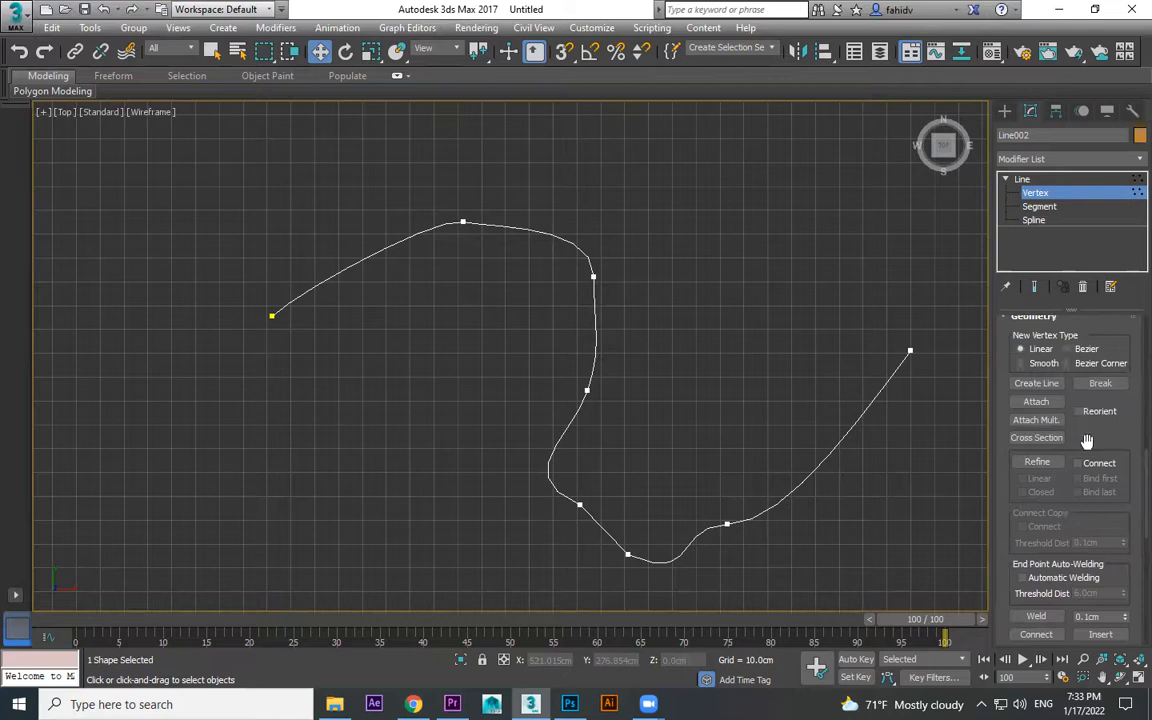
scroll(1088, 530, down, 1)
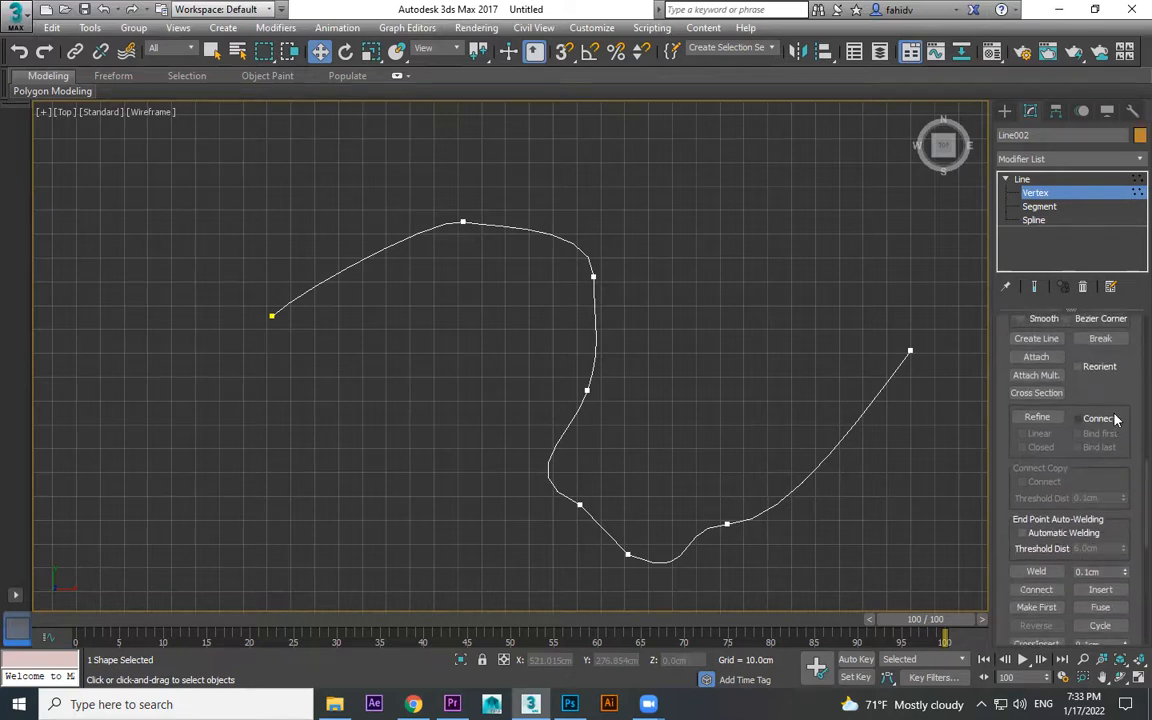
scroll(1020, 395, up, 1)
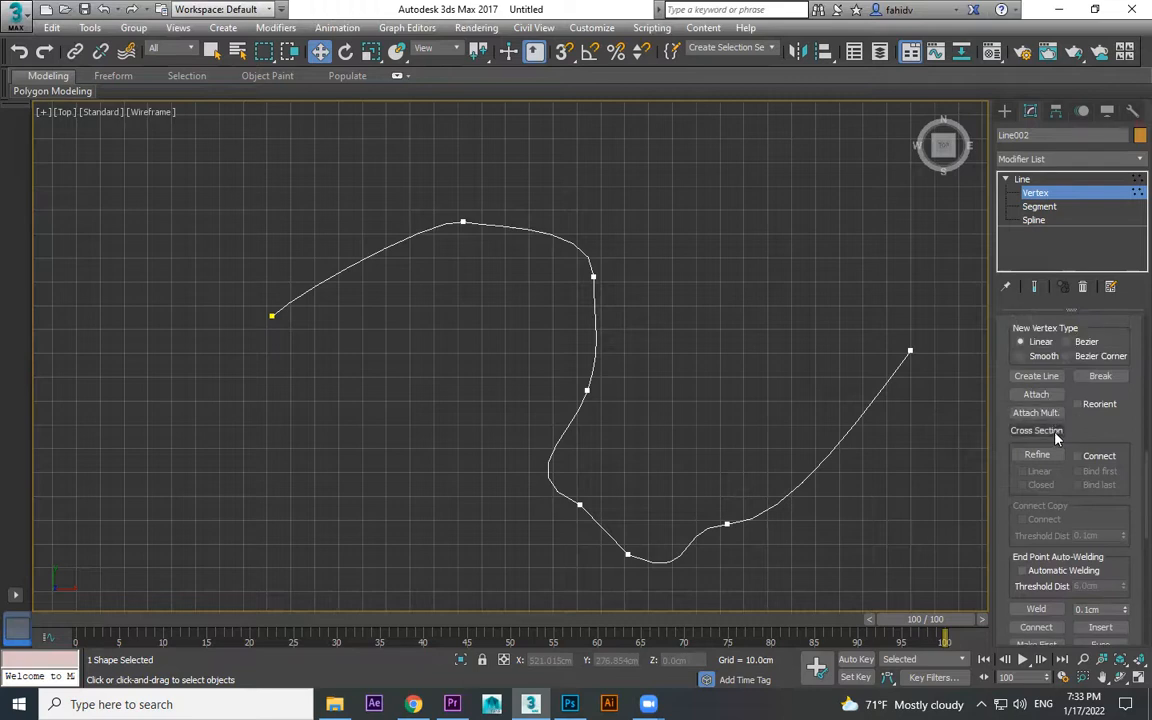
middle_drag(563, 357, 683, 477)
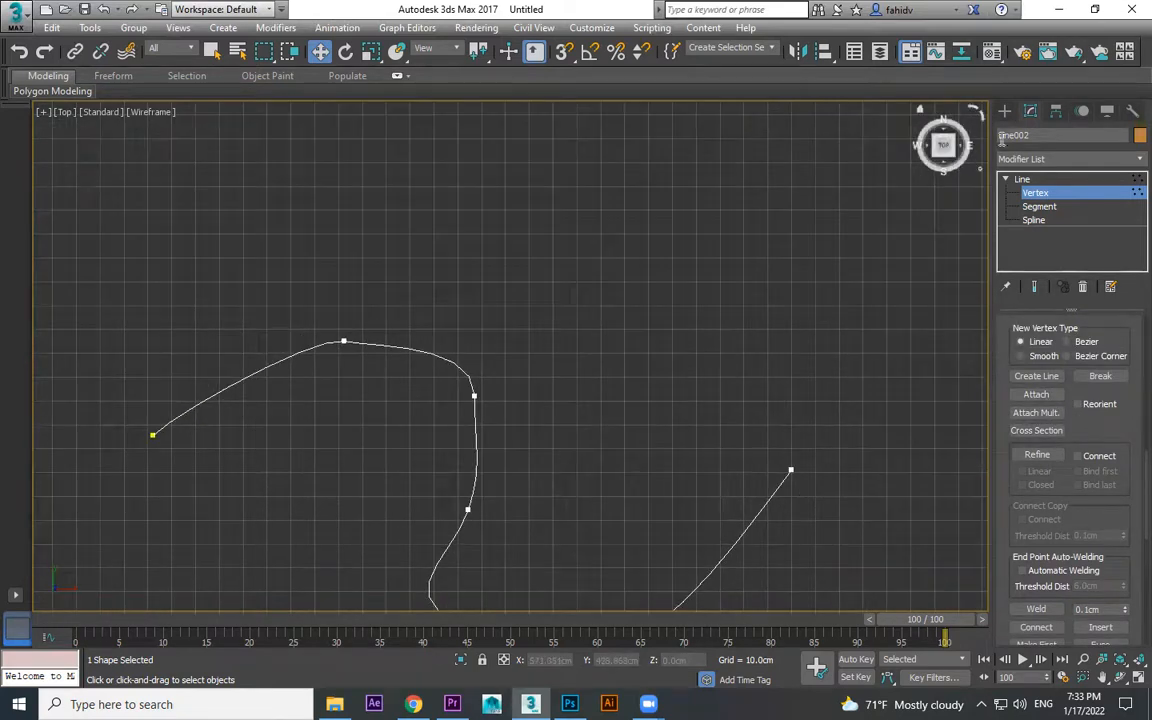
click(1005, 111)
click(1038, 221)
click(800, 458)
click(806, 381)
click(796, 295)
click(768, 246)
click(740, 219)
click(1022, 110)
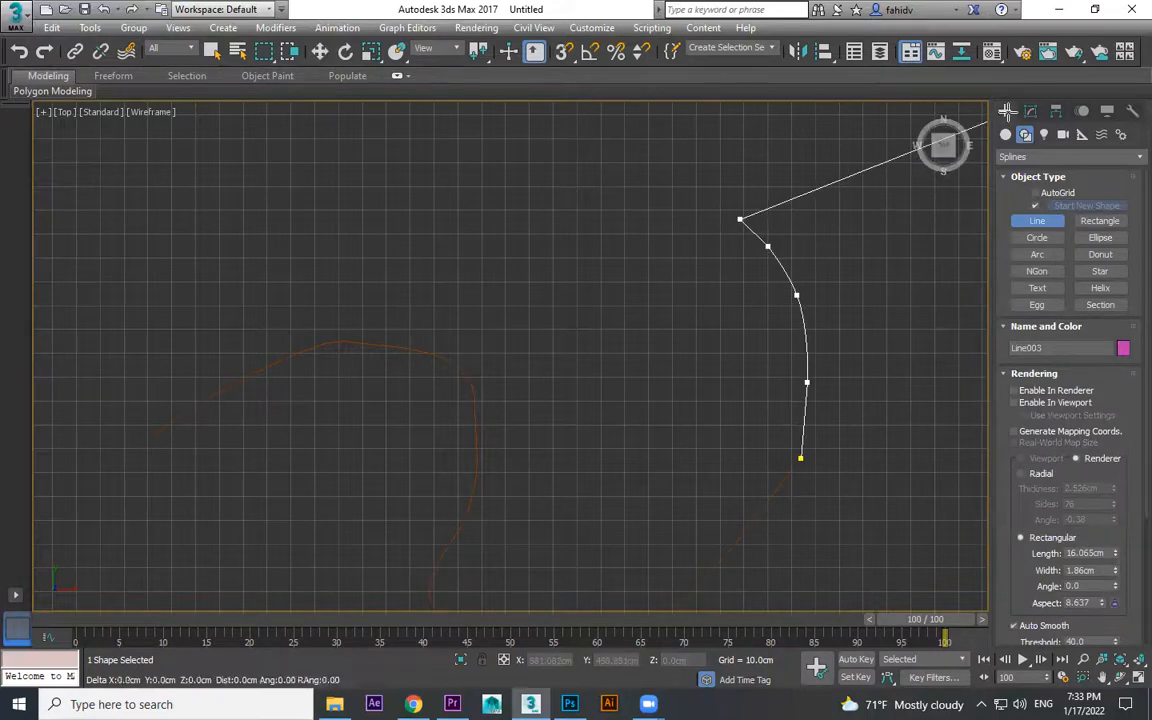
right_click(790, 225)
right_click(843, 326)
middle_drag(853, 327, 702, 304)
scroll(704, 308, down, 2)
click(626, 454)
key(ctrl+a)
scroll(627, 455, up, 3)
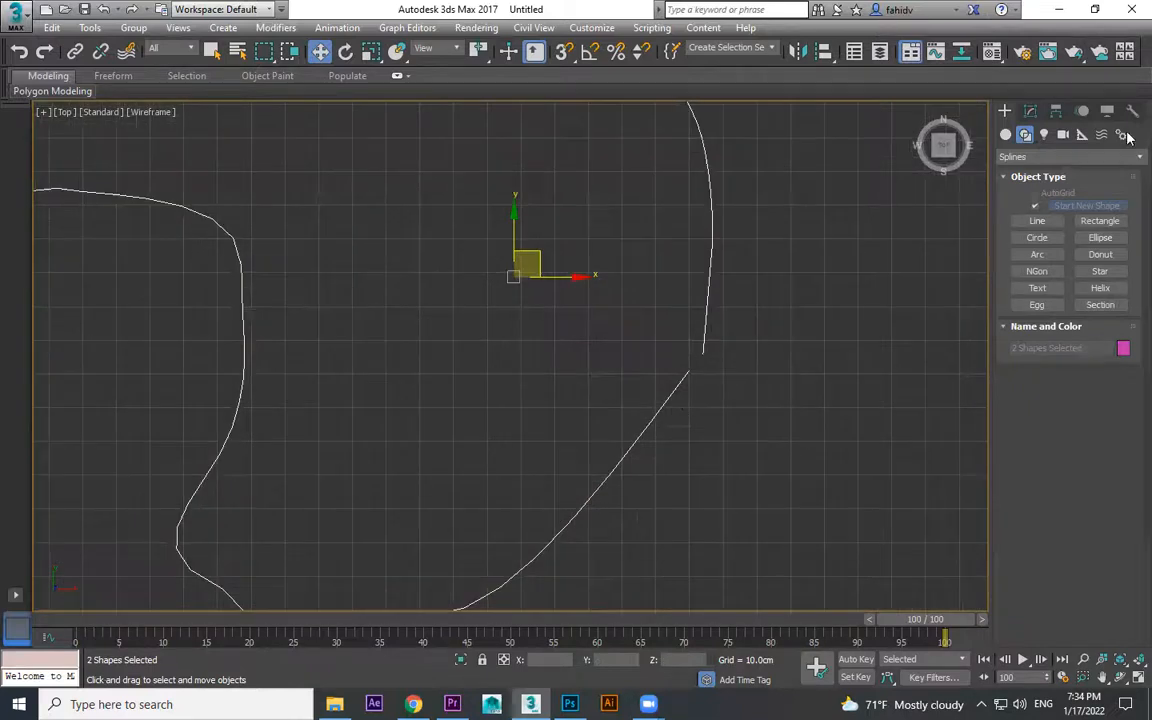
click(1033, 113)
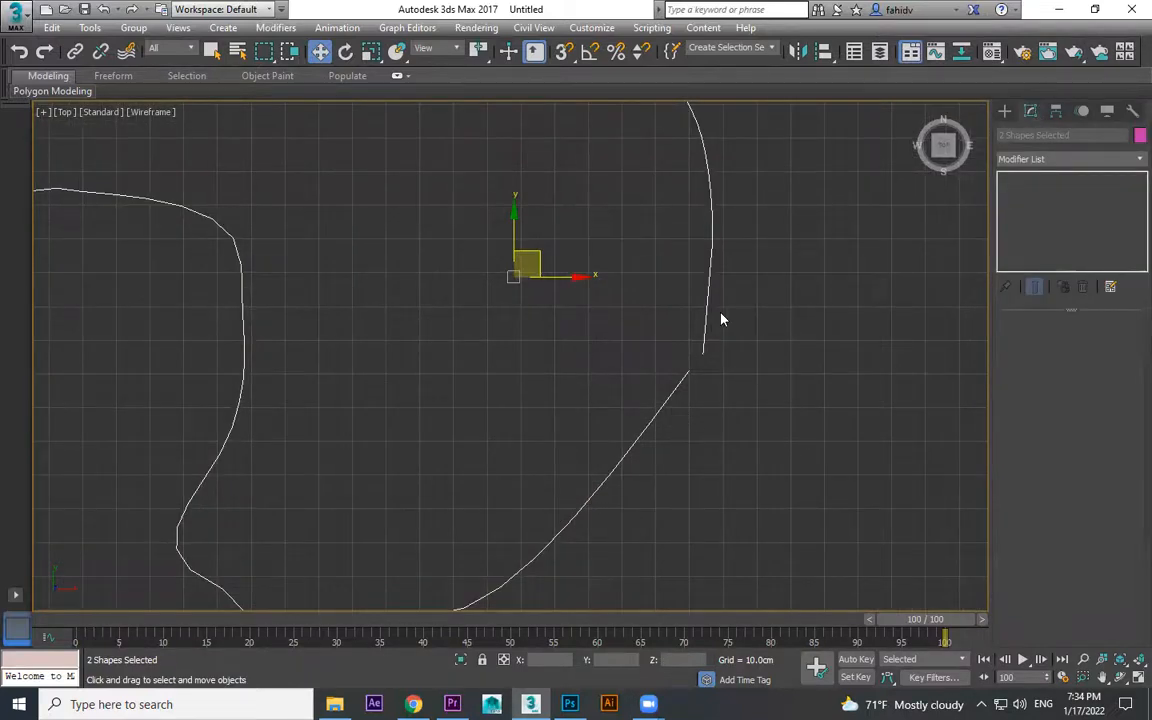
click(826, 340)
- Attach the separate curved line to the S-shaped line so both form one shape
click(611, 474)
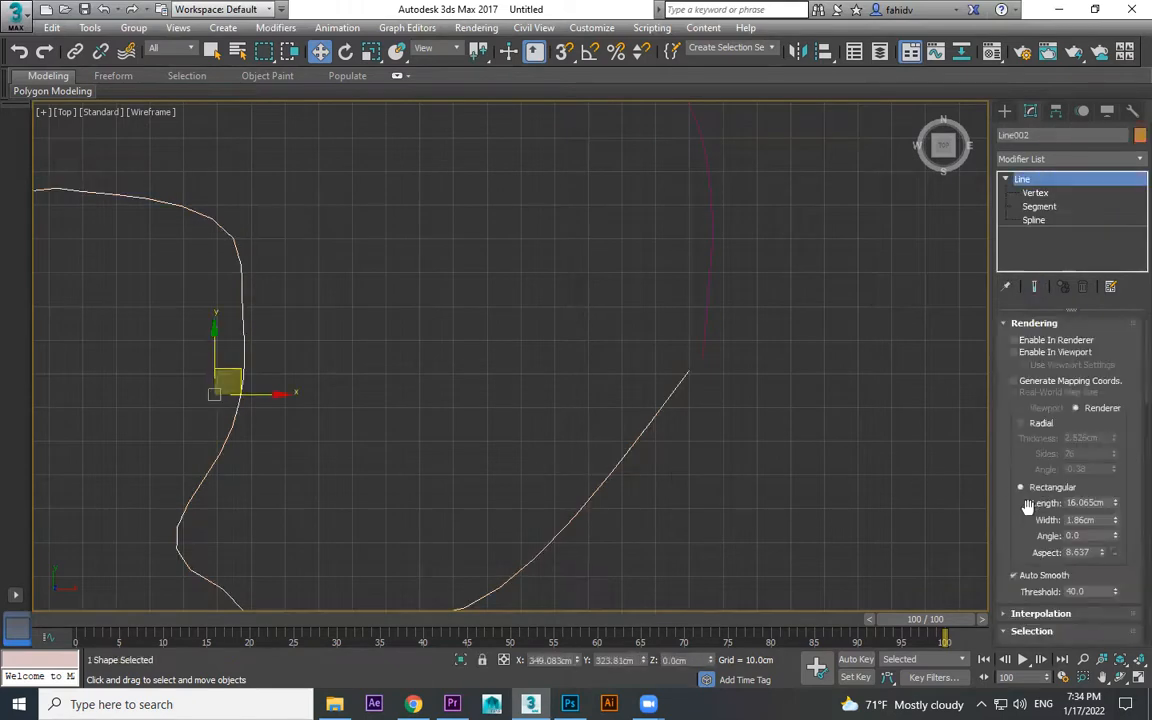
drag(1029, 529, 1041, 327)
drag(1107, 429, 1111, 247)
drag(1111, 535, 1111, 488)
click(1036, 533)
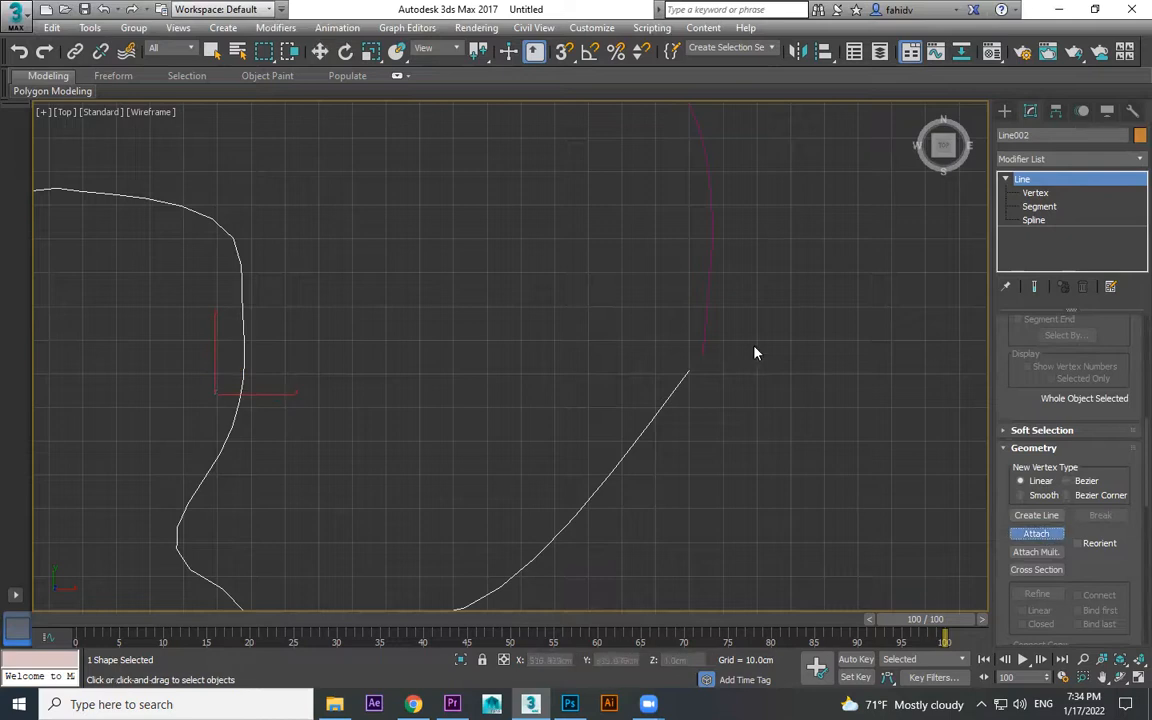
click(711, 317)
- Connect the lower end vertex of the attached curve to the nearby end vertex of the S-shaped line
click(1040, 193)
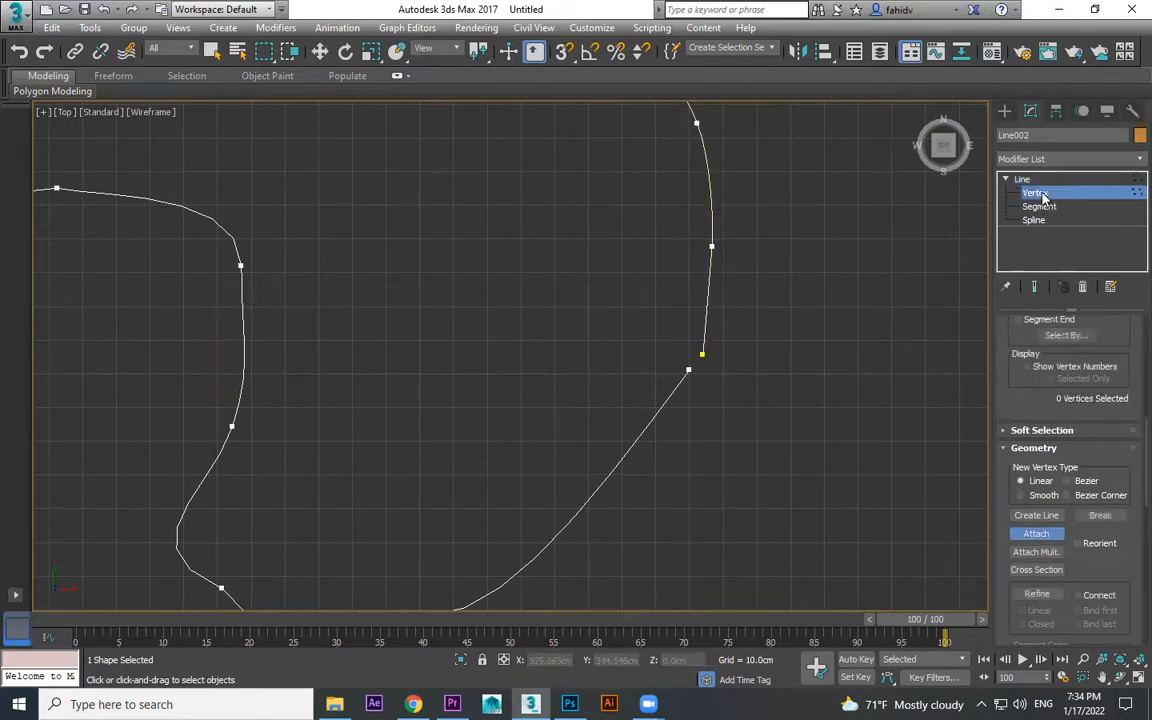
drag(1082, 580, 1095, 313)
click(1036, 498)
drag(702, 354, 688, 371)
click(1006, 113)
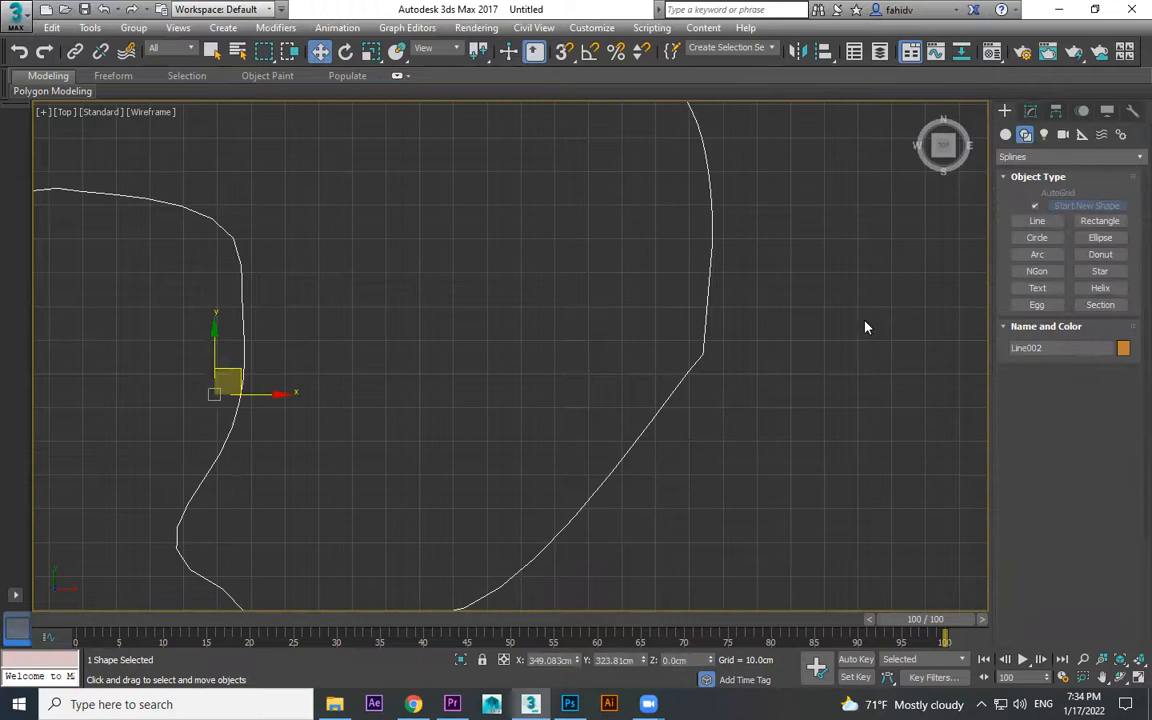
scroll(600, 461, down, 3)
middle_drag(616, 460, 660, 541)
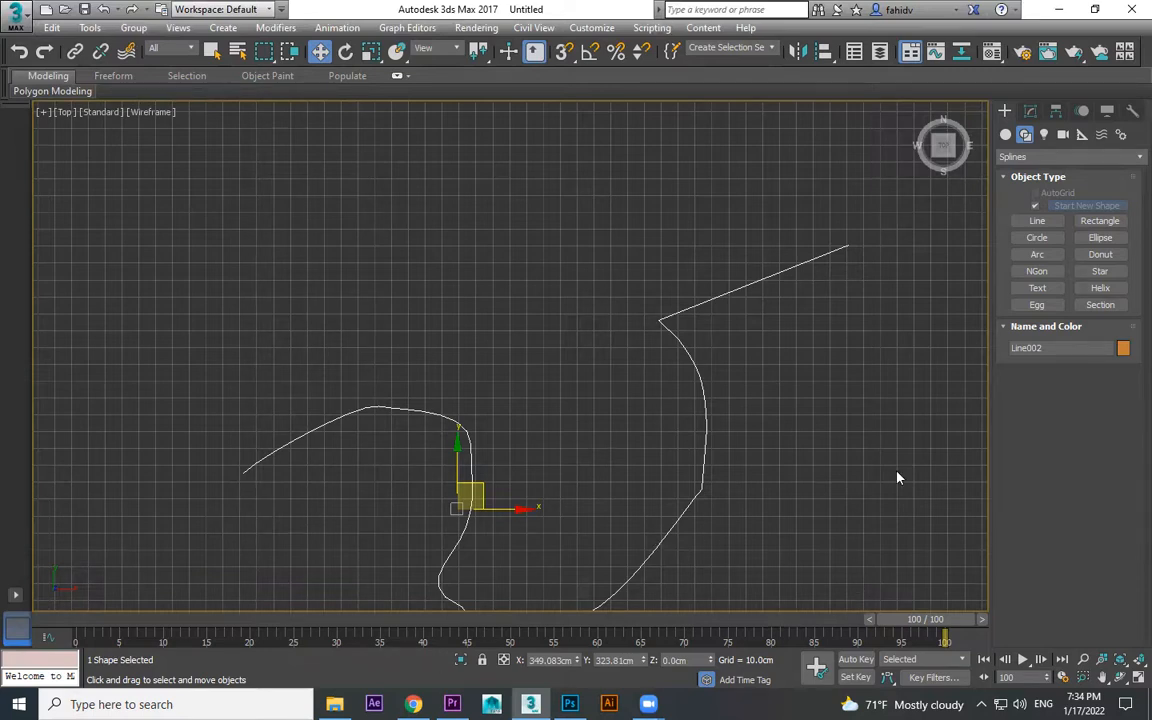
click(1030, 111)
scroll(1080, 480, down, 3)
drag(1088, 575, 1089, 587)
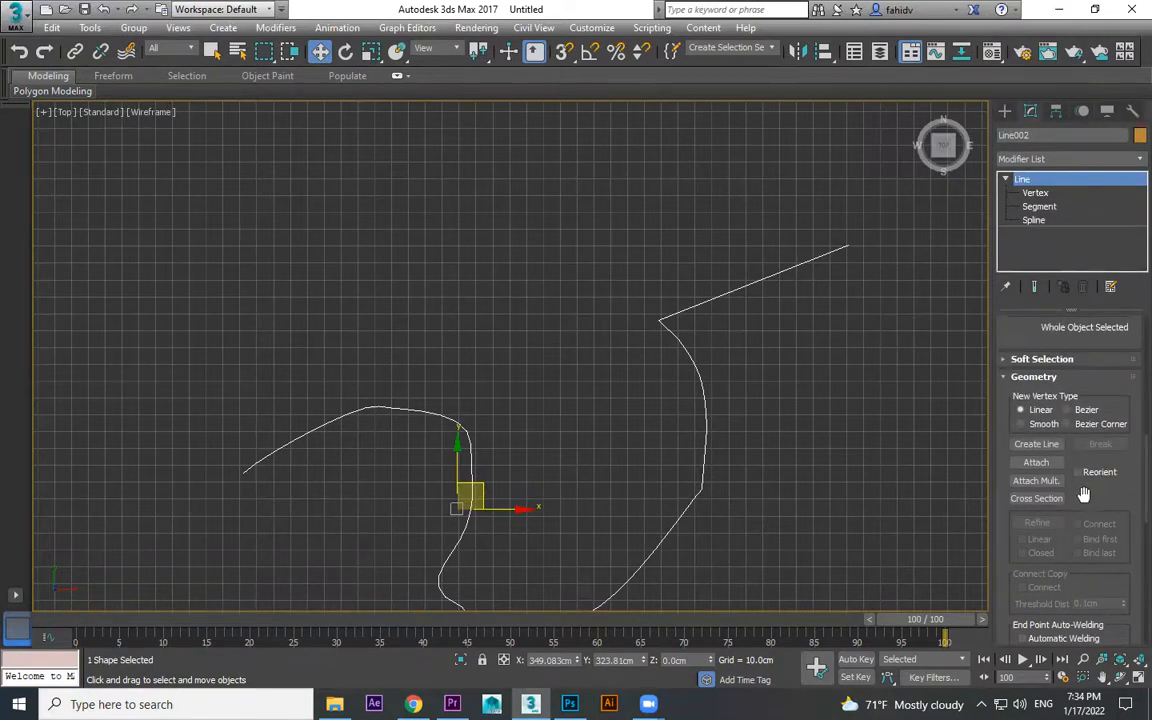
drag(1098, 480, 1087, 467)
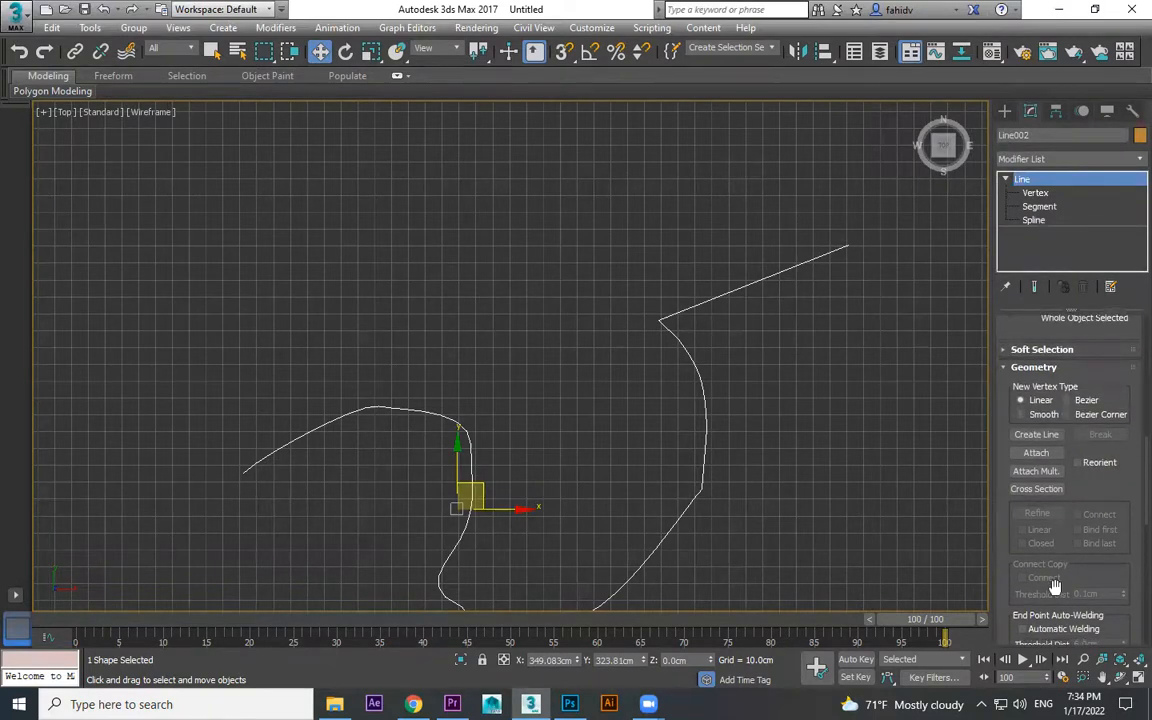
scroll(1040, 560, down, 5)
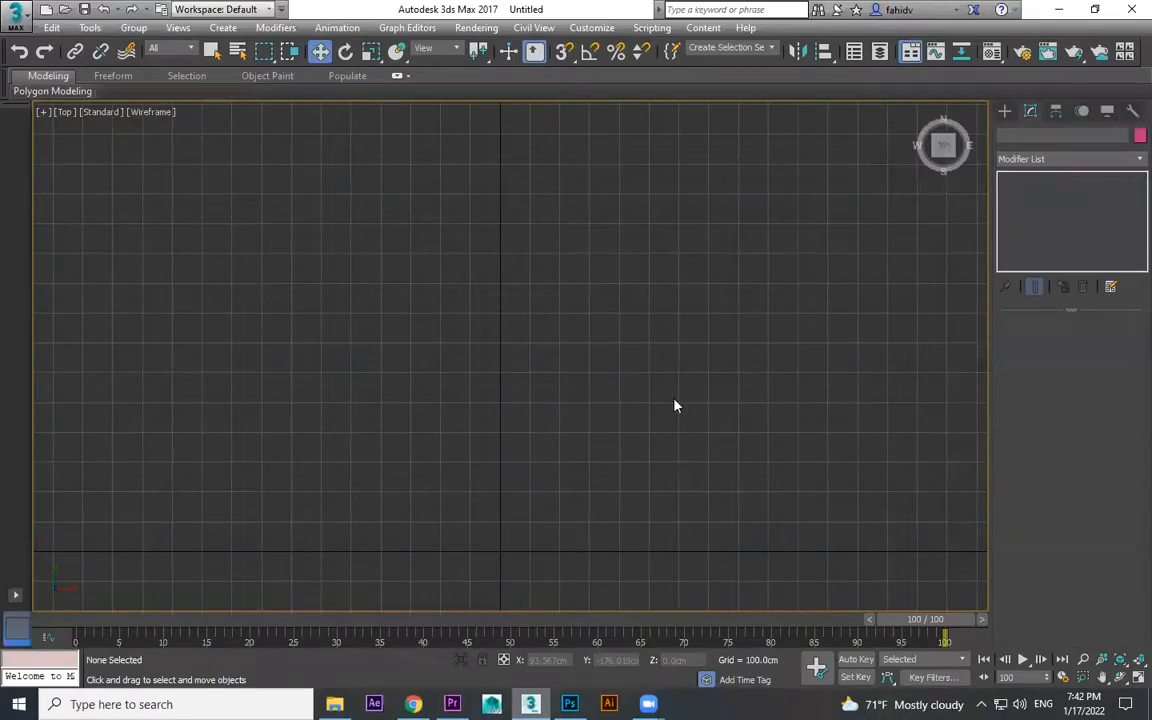
- Draw an open, gently curved diagonal line rising from lower left to upper right through seven points in the Top view
key(p)
key(t)
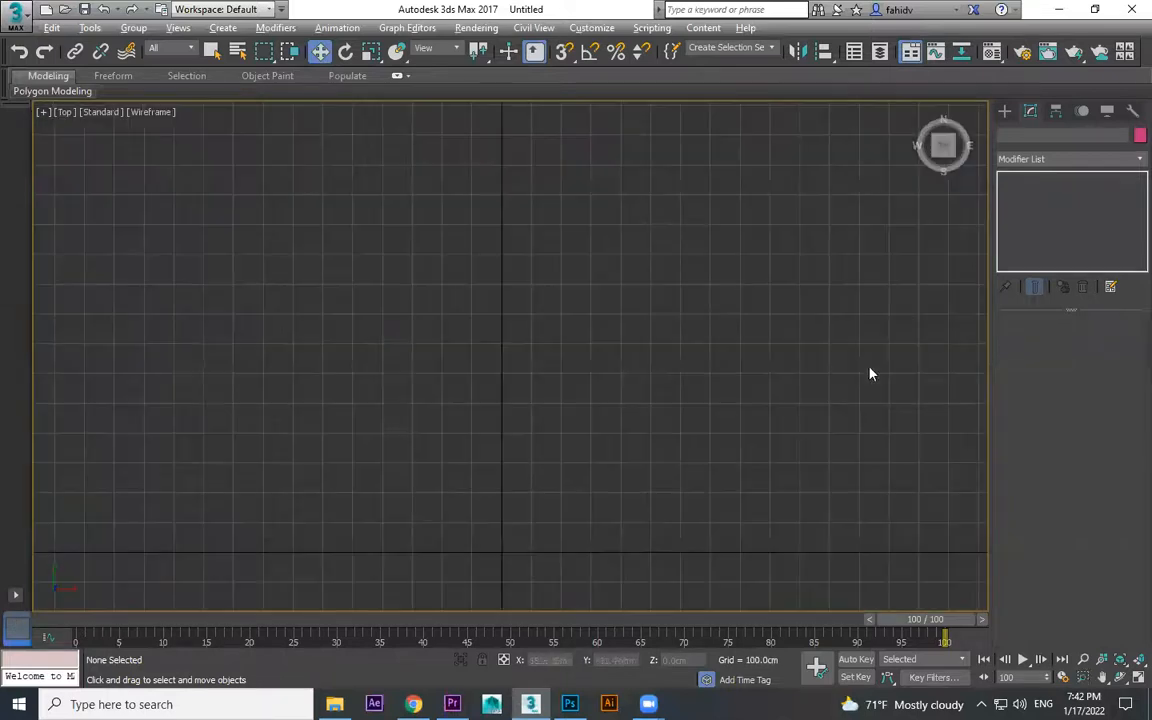
click(1004, 111)
click(1024, 134)
click(1035, 221)
click(306, 542)
click(408, 434)
click(529, 342)
click(619, 287)
click(704, 250)
click(798, 210)
click(853, 184)
right_click(888, 195)
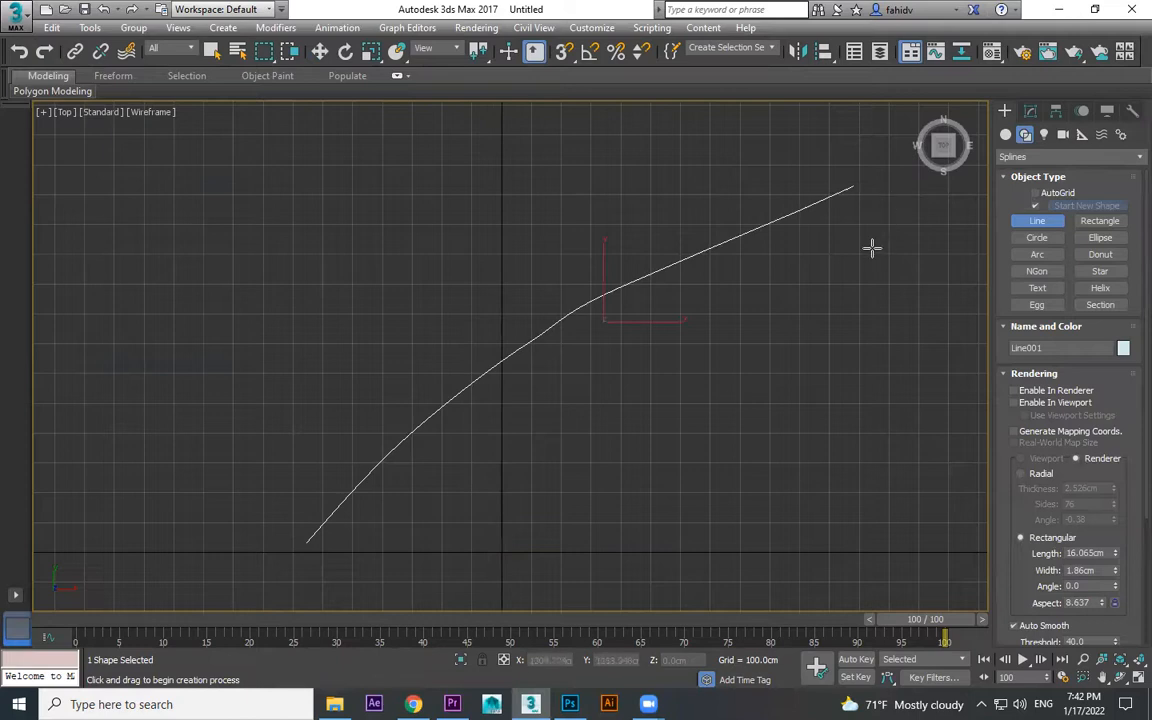
- Break the diagonal line at its fourth vertex and move the detached vertex along toward the fifth one
click(1031, 111)
click(1005, 180)
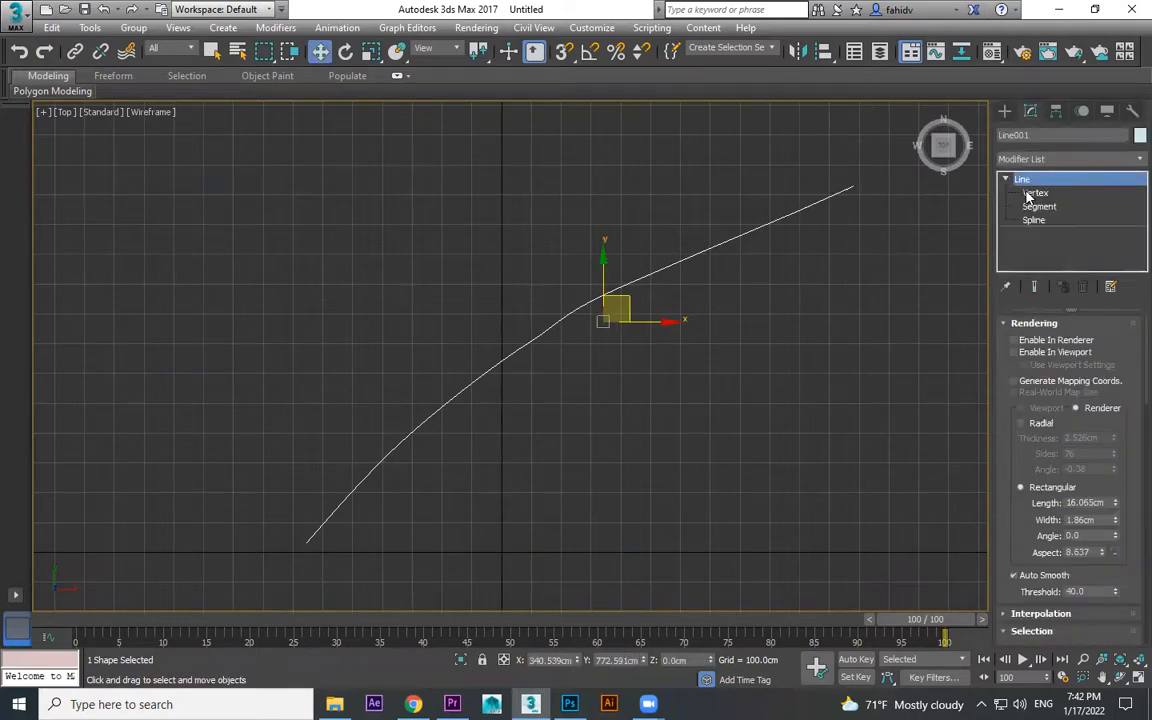
click(1035, 193)
click(619, 287)
scroll(1043, 499, down, 5)
scroll(1043, 499, down, 2)
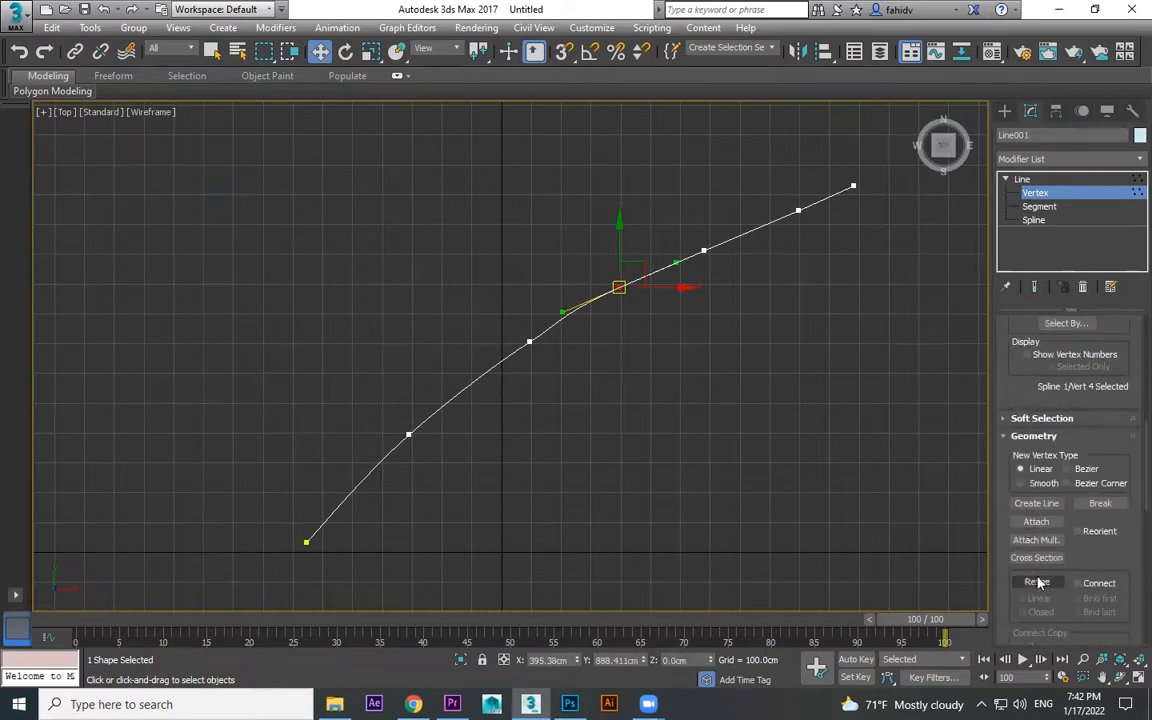
scroll(1038, 582, down, 5)
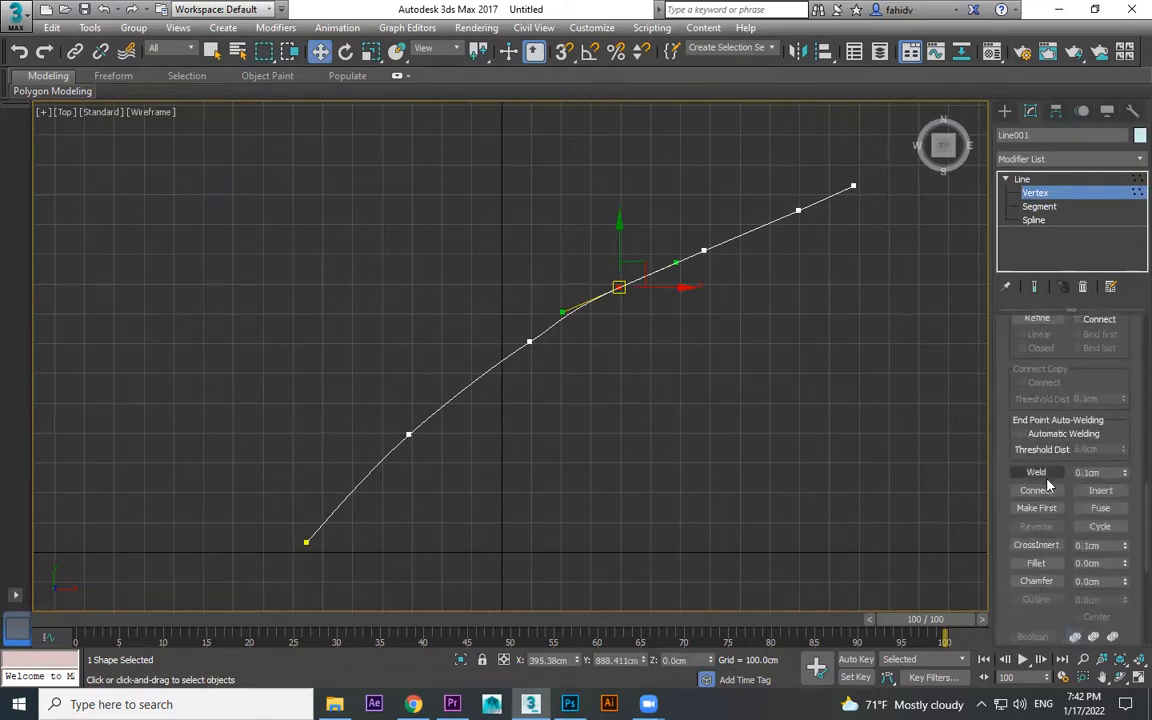
scroll(1050, 465, up, 3)
click(1088, 336)
click(618, 288)
drag(618, 288, 670, 270)
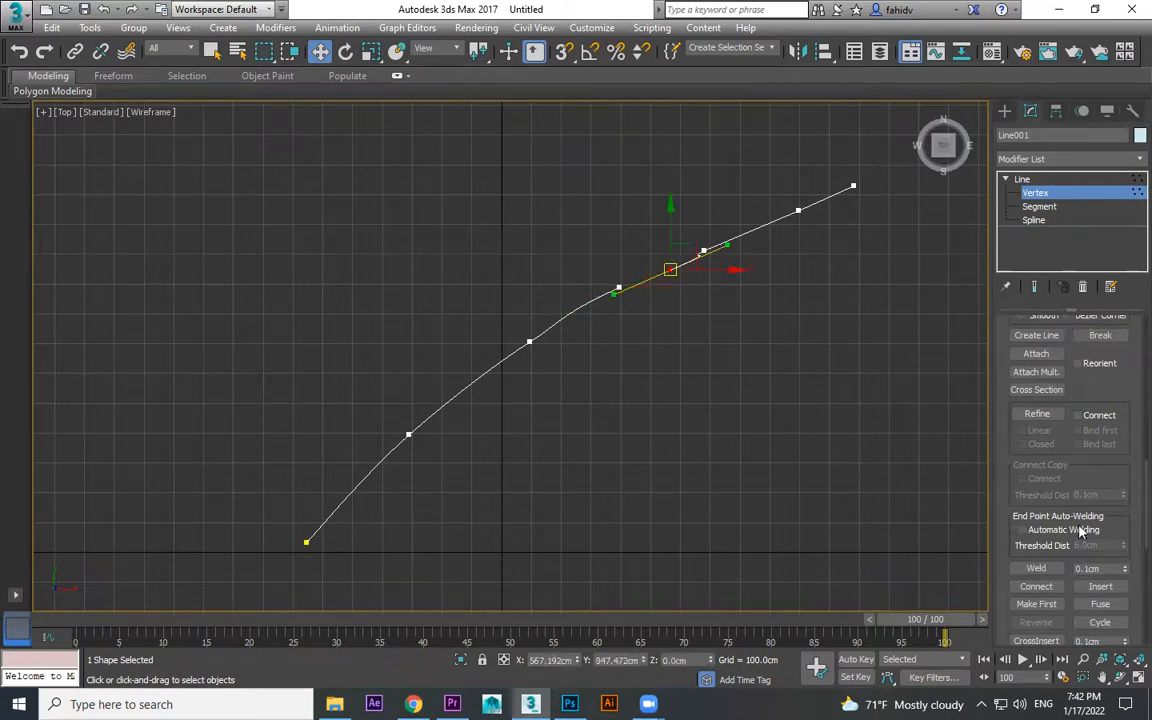
- Connect the moved vertex of the broken diagonal line back to the end vertex at the gap
click(1036, 586)
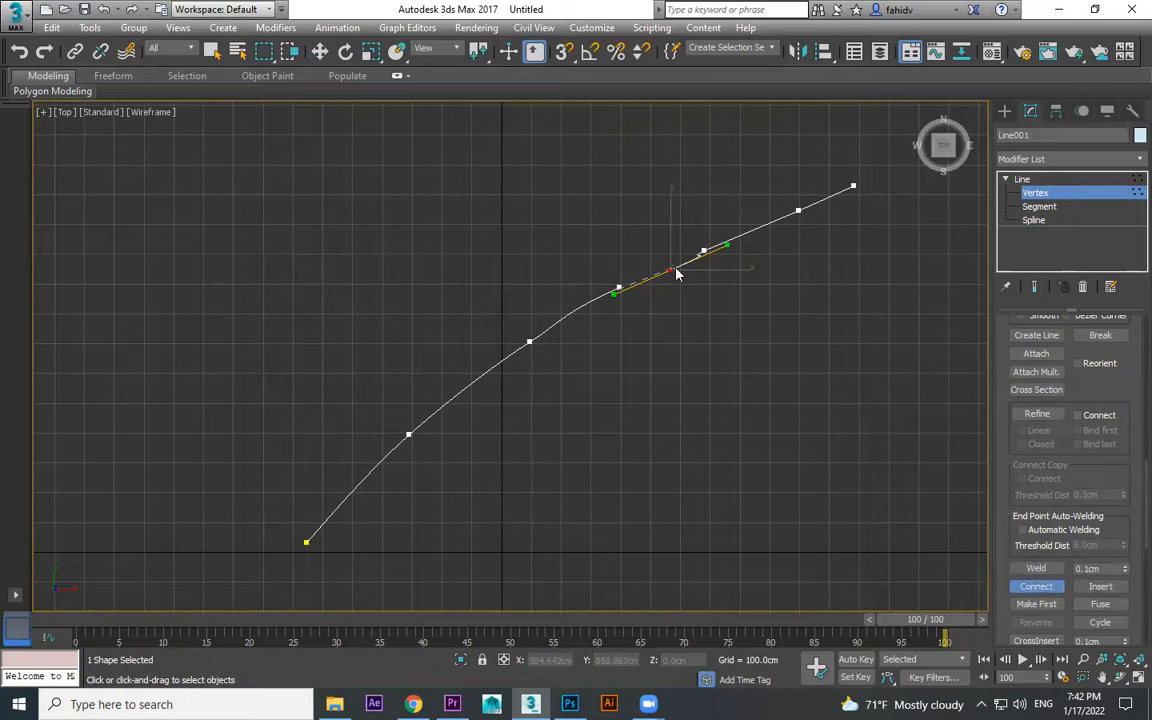
click(1004, 111)
click(864, 300)
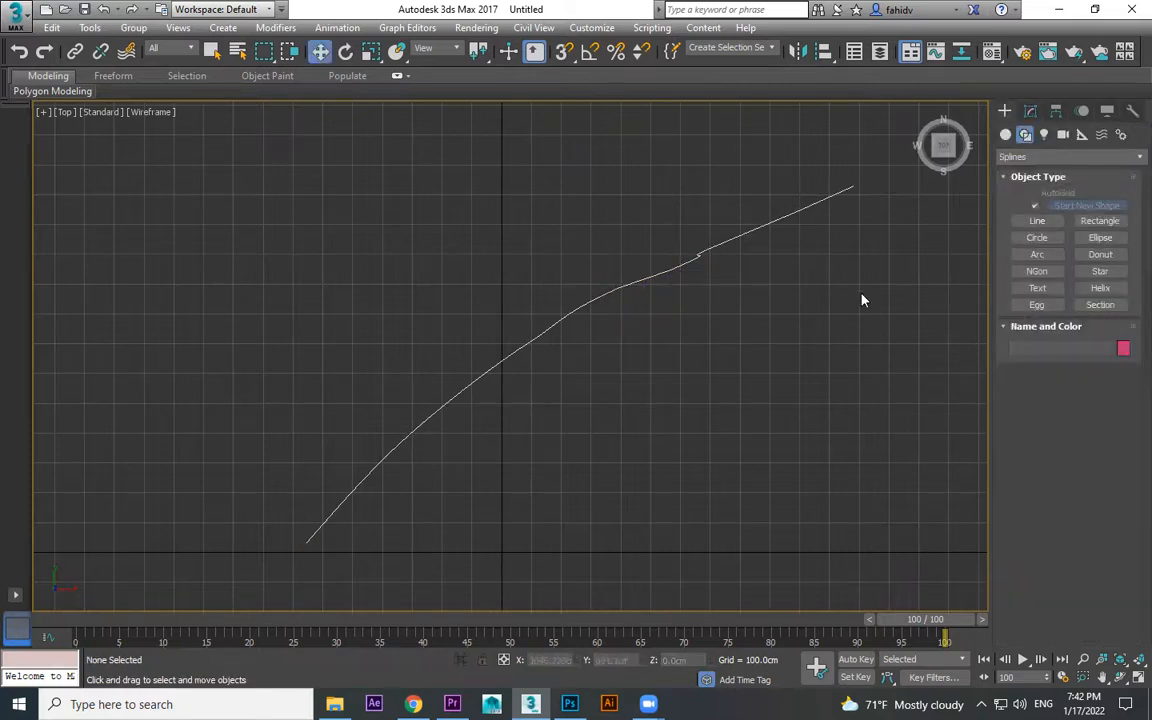
- Draw a short, gently curved separate line continuing upward just beyond the diagonal line's upper right end
click(677, 267)
middle_drag(661, 321, 380, 430)
scroll(380, 430, up, 2)
click(1037, 221)
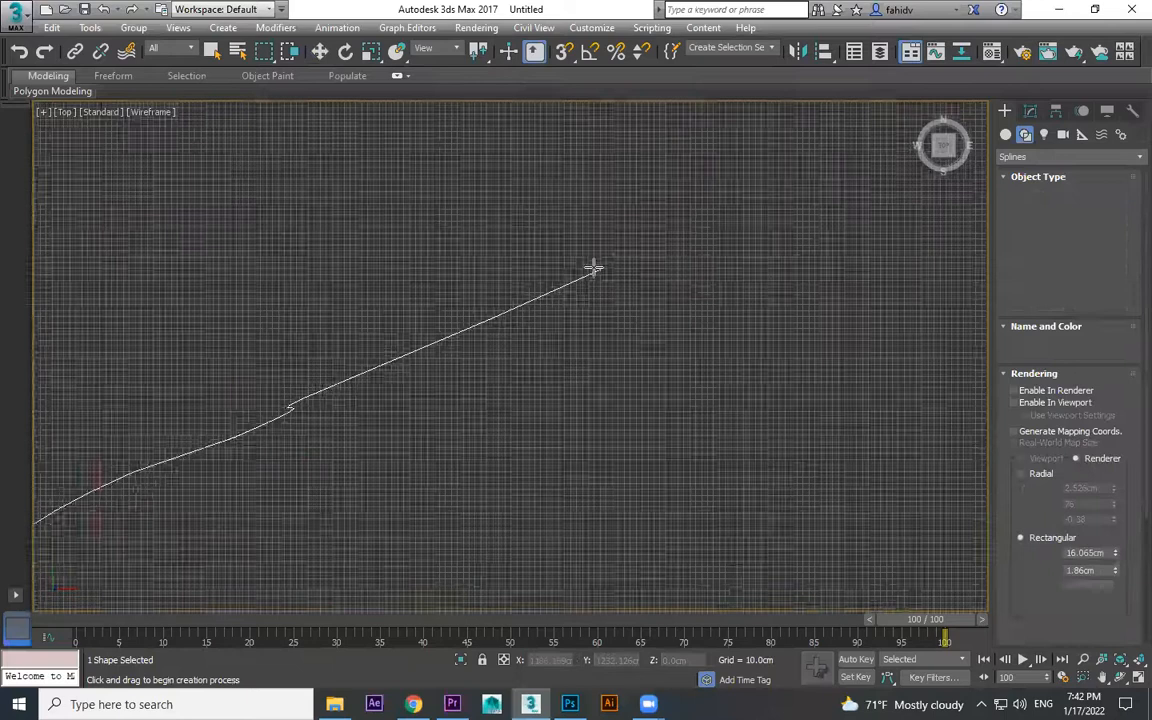
click(630, 262)
click(751, 223)
click(810, 203)
click(851, 193)
right_click(875, 183)
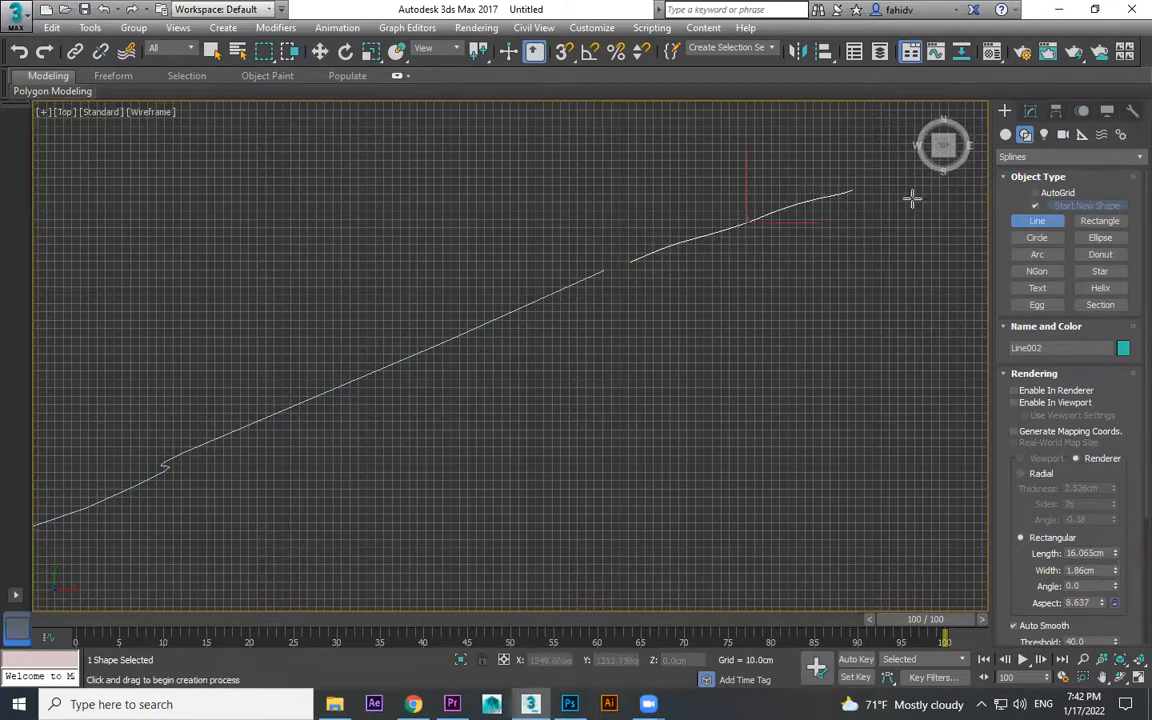
key(w)
click(1030, 111)
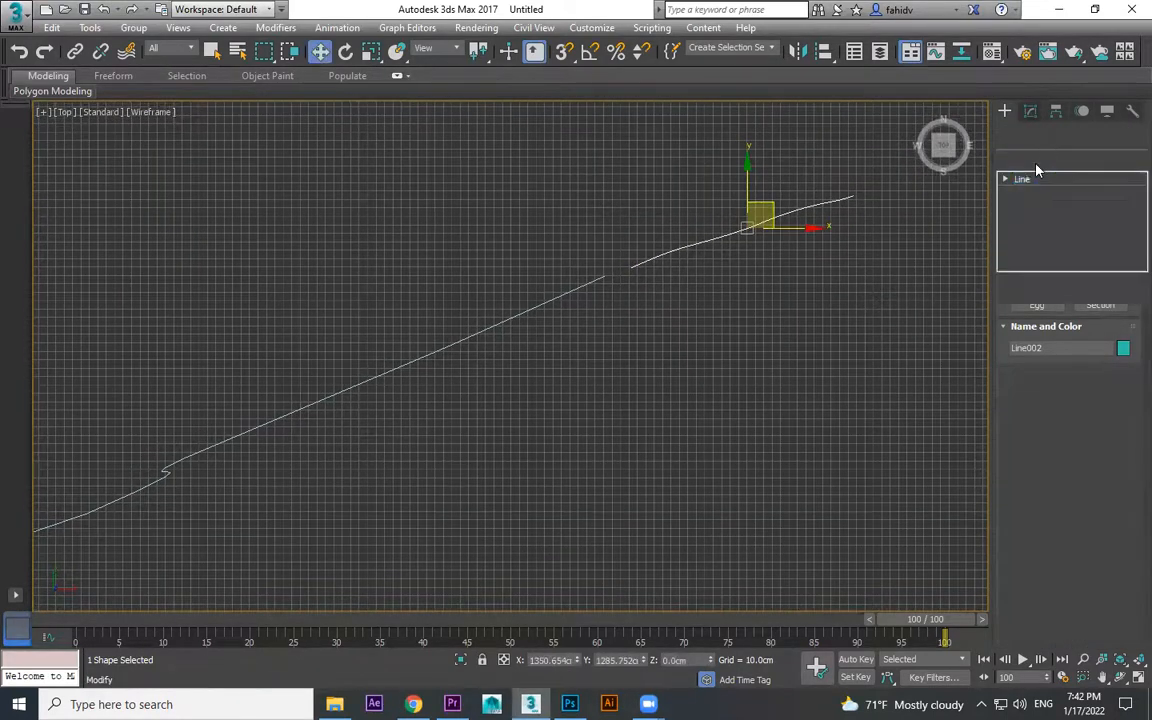
click(1005, 179)
click(1036, 193)
scroll(680, 285, up, 2)
middle_drag(650, 302, 752, 321)
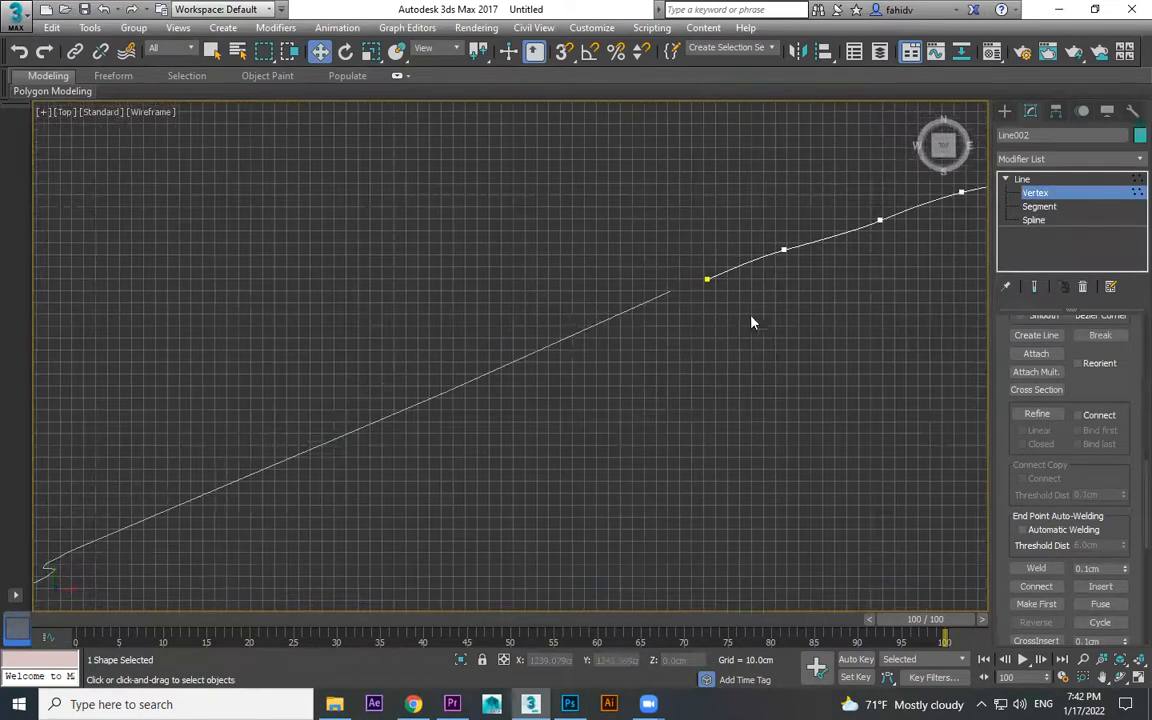
- Attach the short separate line to the long diagonal line and connect their two facing end vertices
click(1005, 111)
click(545, 360)
drag(516, 159, 484, 517)
click(747, 437)
drag(532, 205, 458, 508)
click(1030, 112)
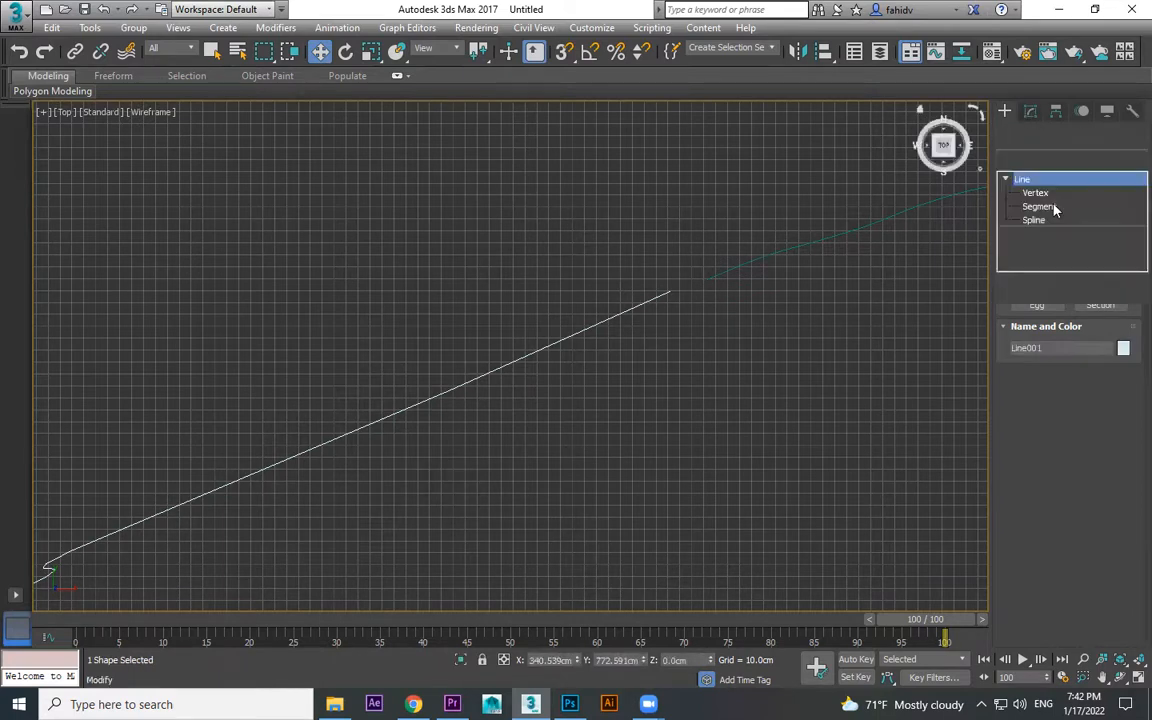
click(1047, 358)
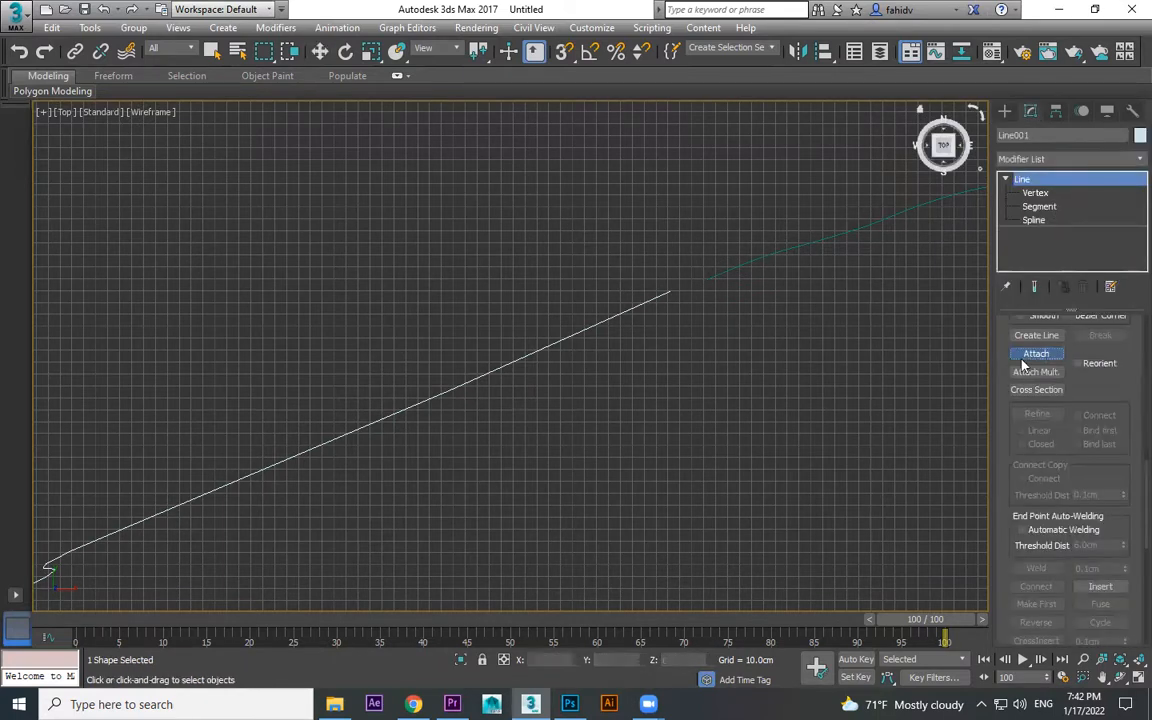
click(763, 257)
click(1036, 193)
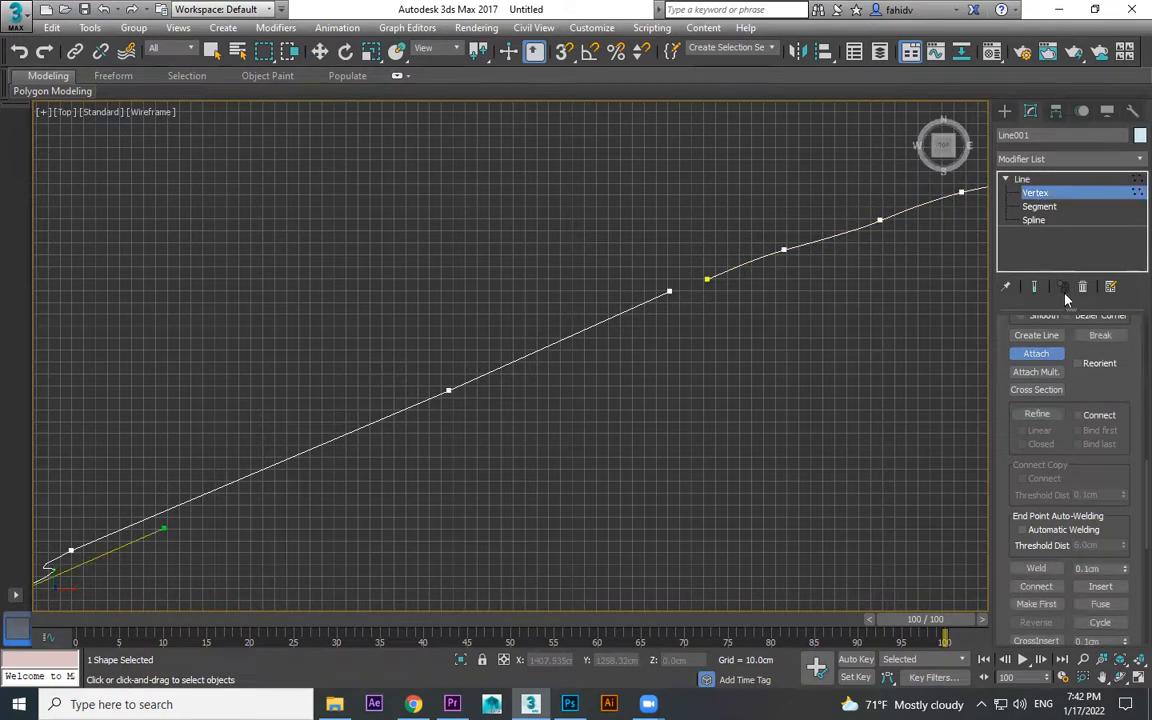
click(1036, 587)
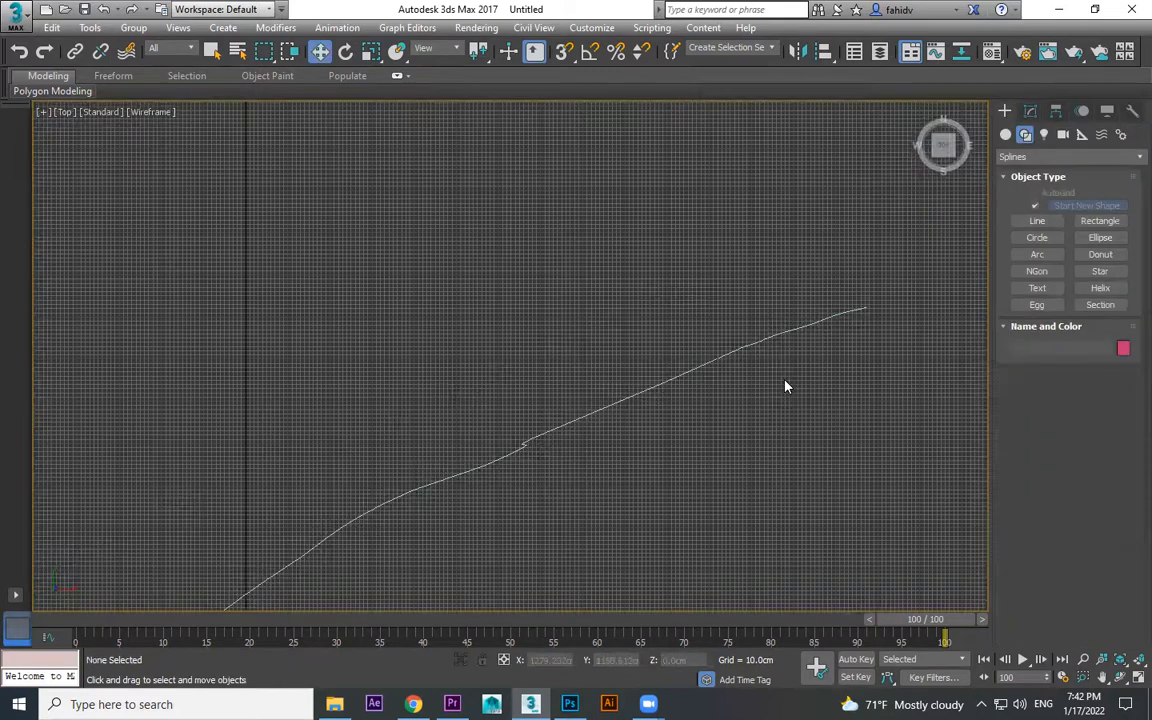
- Delete the whole connected diagonal line from the Top view
click(776, 337)
middle_drag(751, 536, 751, 429)
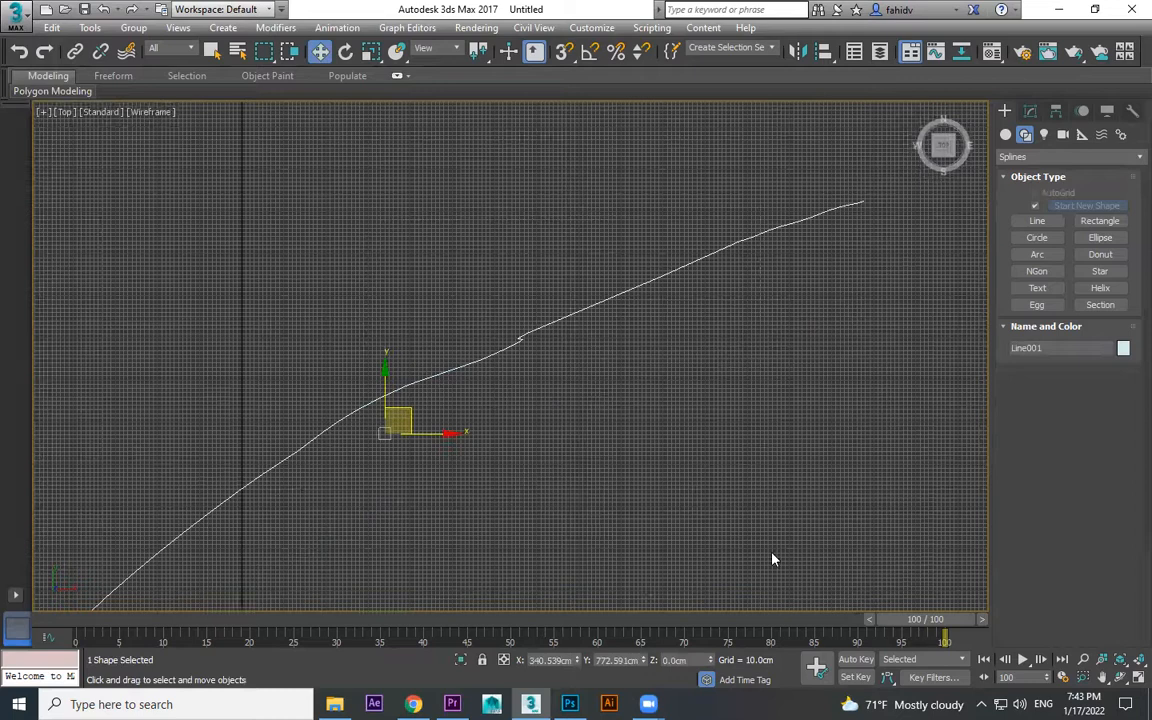
key(Delete)
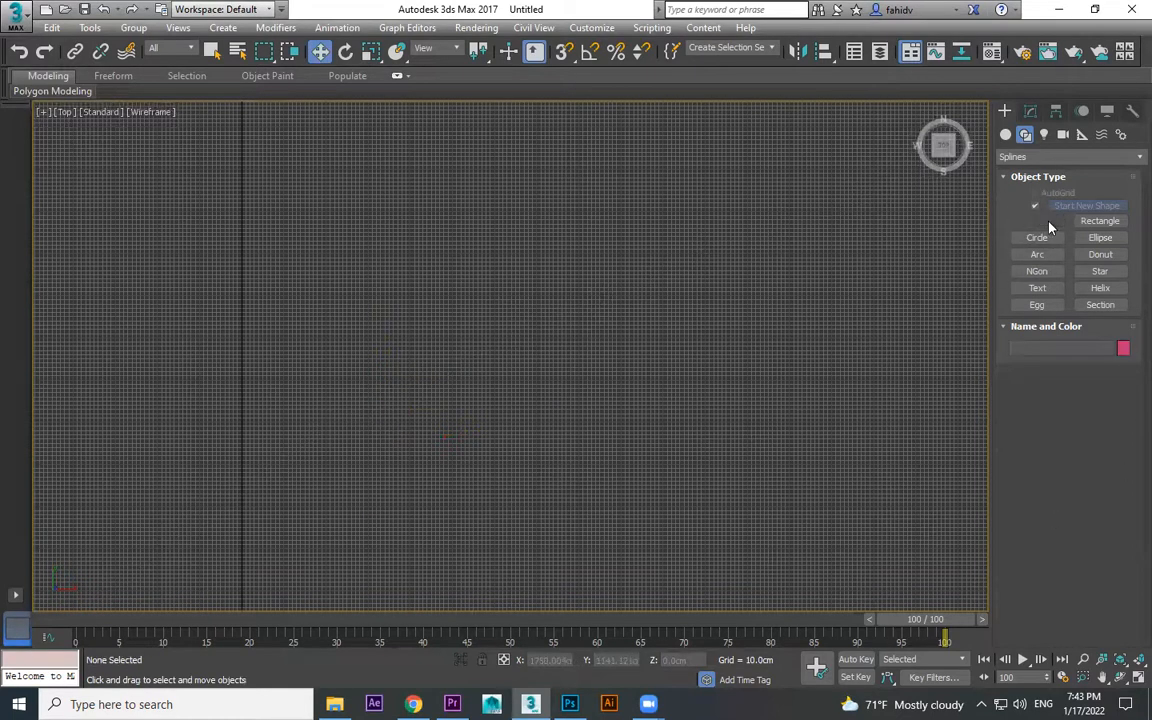
- Draw an open S-shaped line with smooth bends through five points, and delete it
click(1049, 226)
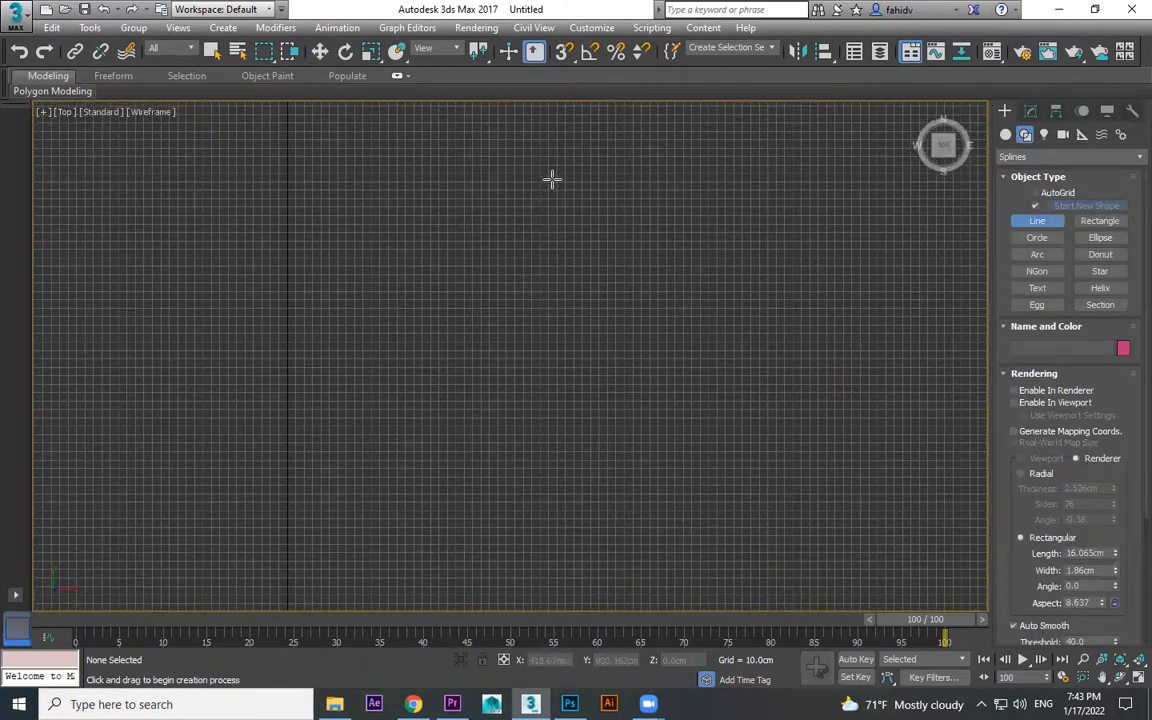
click(552, 178)
drag(661, 227, 688, 228)
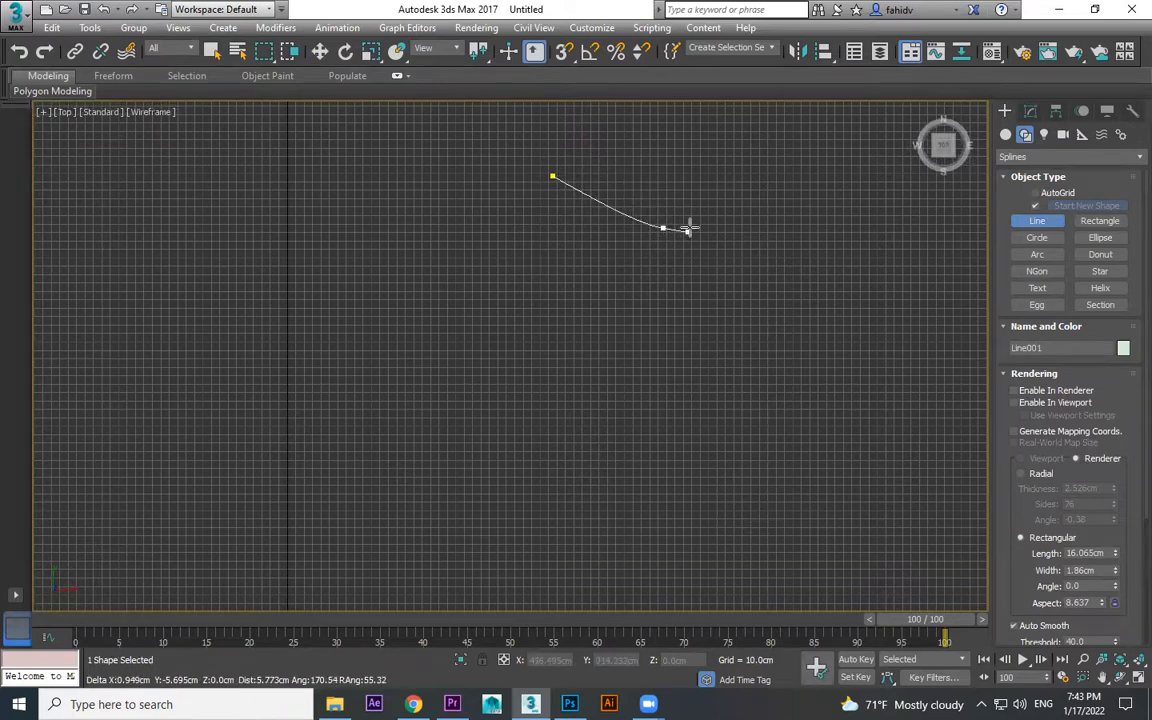
drag(634, 381, 540, 460)
drag(683, 535, 747, 579)
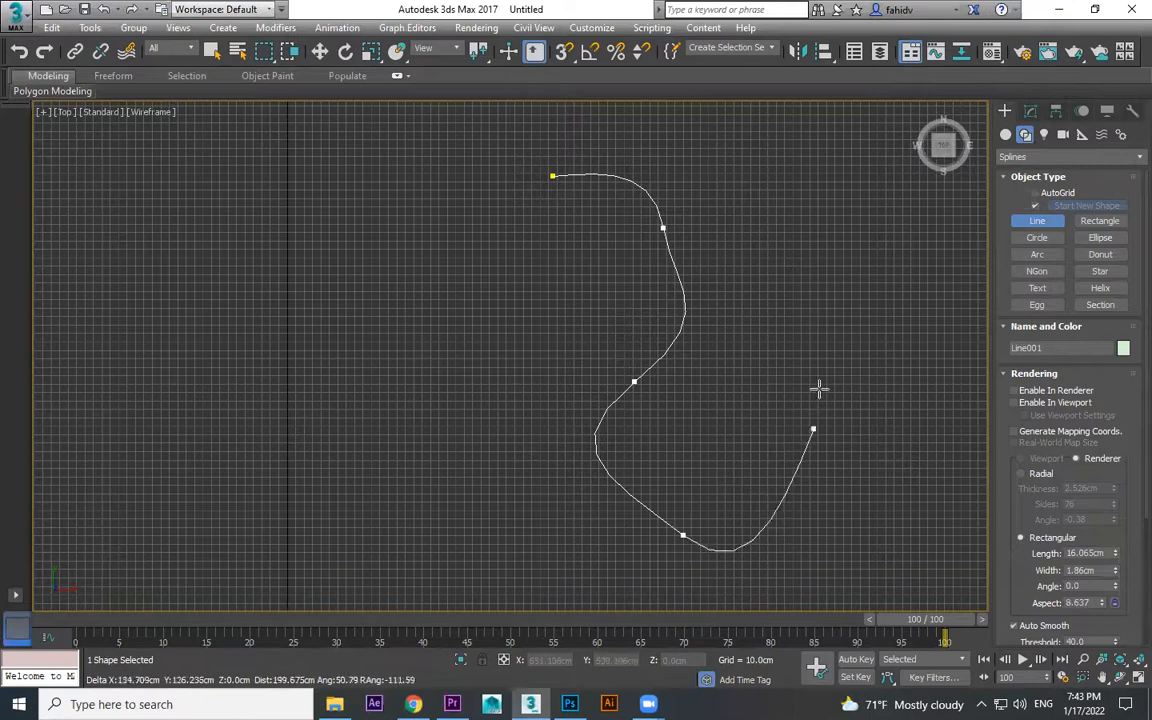
right_click(833, 267)
key(Delete)
- Draw an open zigzag line through twelve points in the Top view, descending first and ending in an upward hook at the lower right
click(1028, 229)
middle_drag(494, 337, 599, 310)
scroll(710, 378, down, 5)
middle_drag(656, 407, 668, 277)
scroll(638, 363, up, 7)
middle_drag(530, 325, 536, 214)
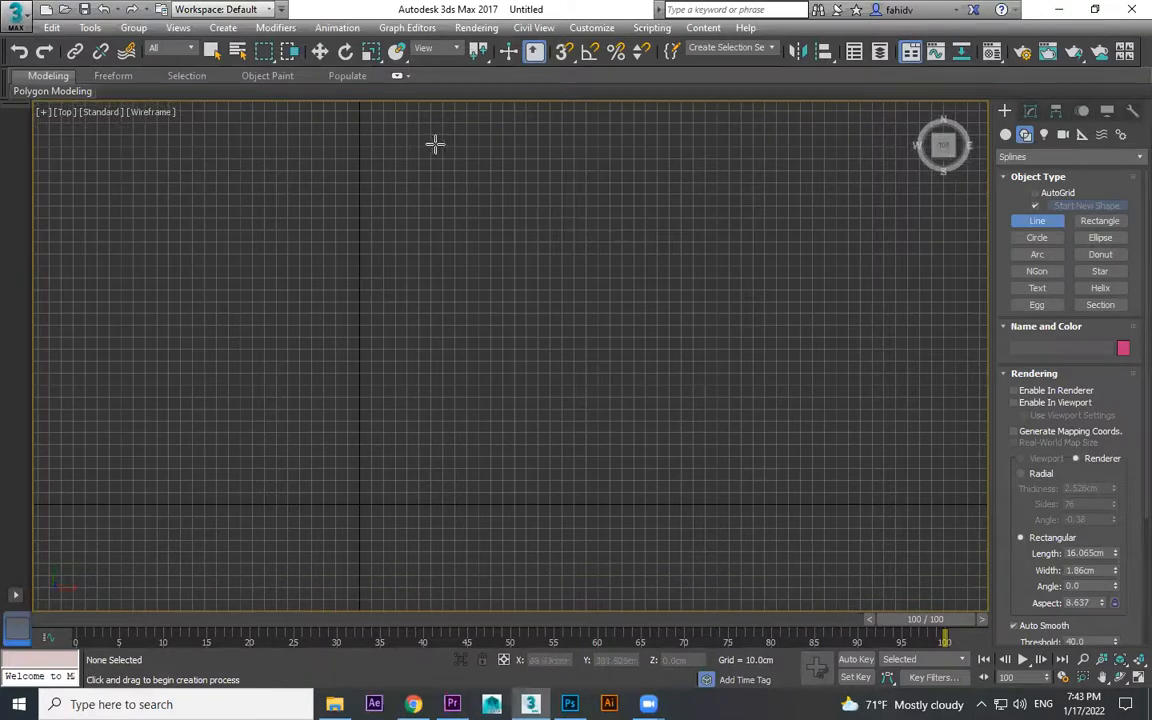
click(435, 145)
click(547, 204)
click(488, 319)
click(568, 385)
click(472, 465)
click(380, 568)
click(627, 555)
click(786, 608)
middle_drag(786, 608, 727, 515)
click(713, 573)
click(817, 585)
click(884, 535)
click(922, 422)
right_click(916, 364)
middle_drag(761, 380, 722, 387)
right_click(722, 387)
- Fillet the second vertex of the zigzag line into a wide rounded corner
middle_drag(434, 352, 551, 482)
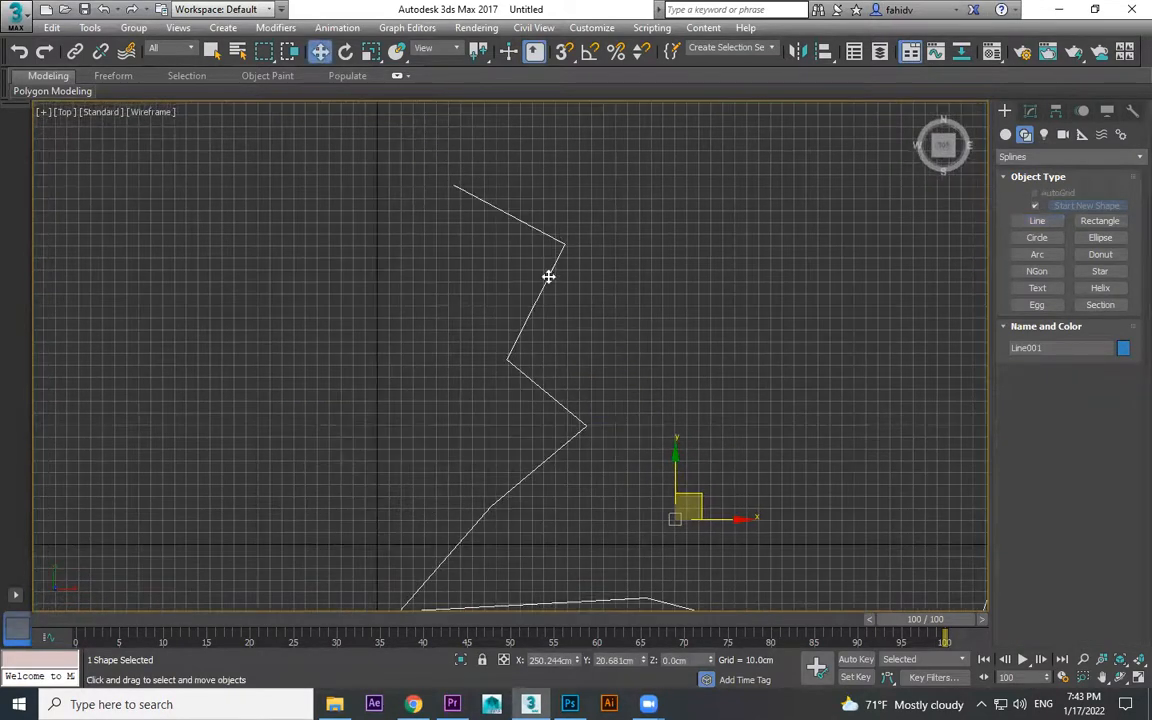
click(1031, 111)
click(1005, 178)
click(1035, 193)
middle_drag(630, 335, 664, 258)
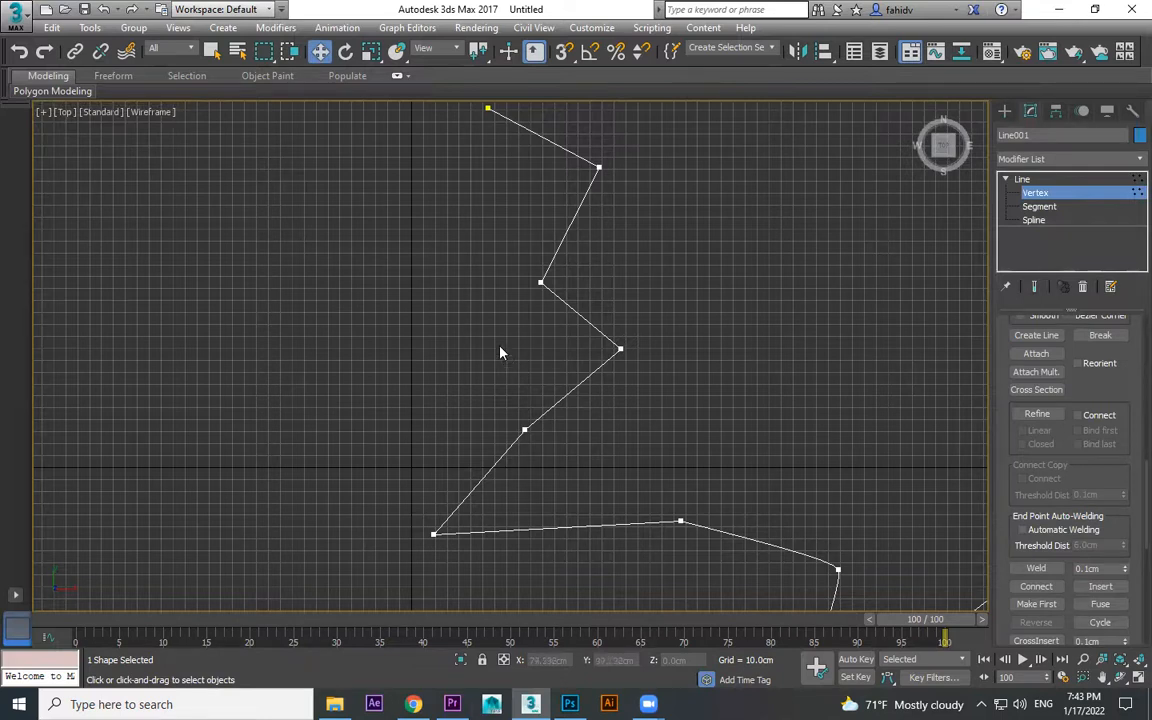
click(598, 167)
drag(1100, 432, 1102, 342)
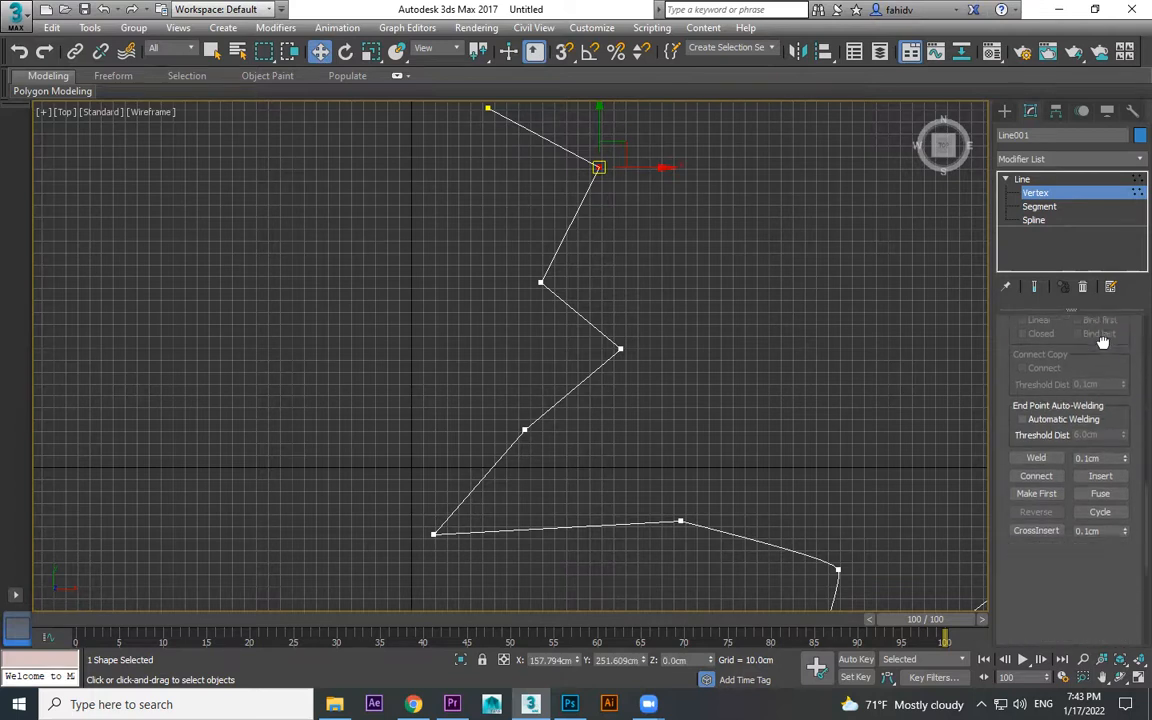
scroll(1069, 525, down, 2)
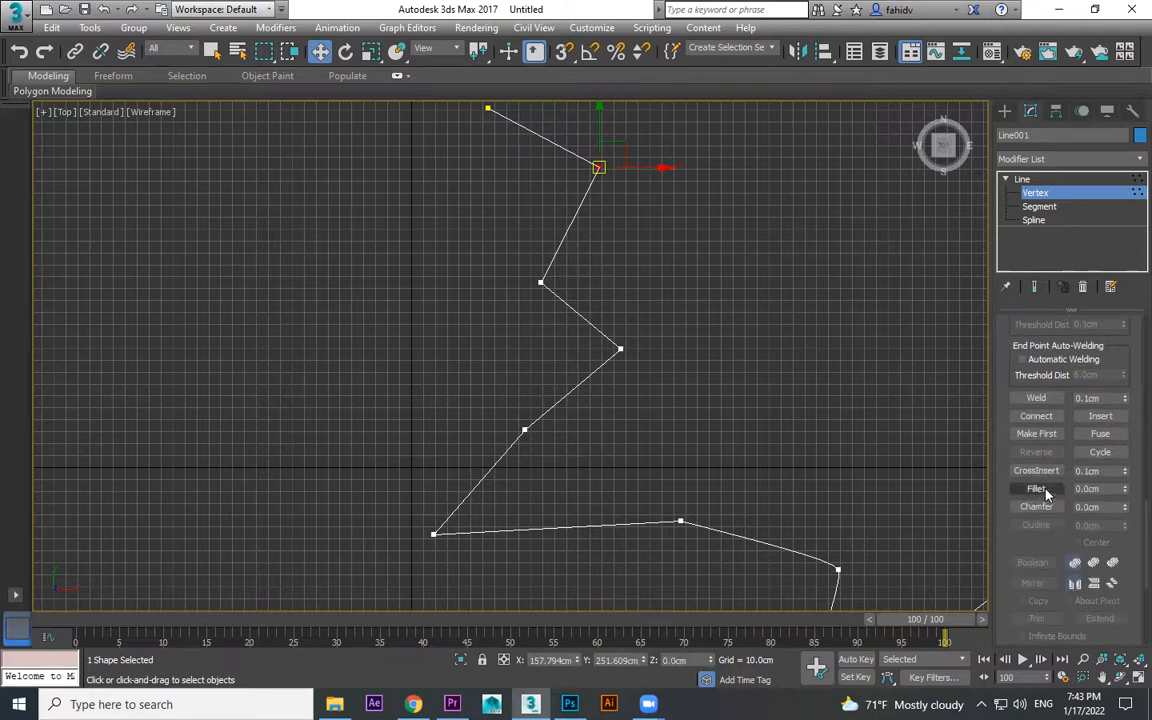
click(1044, 490)
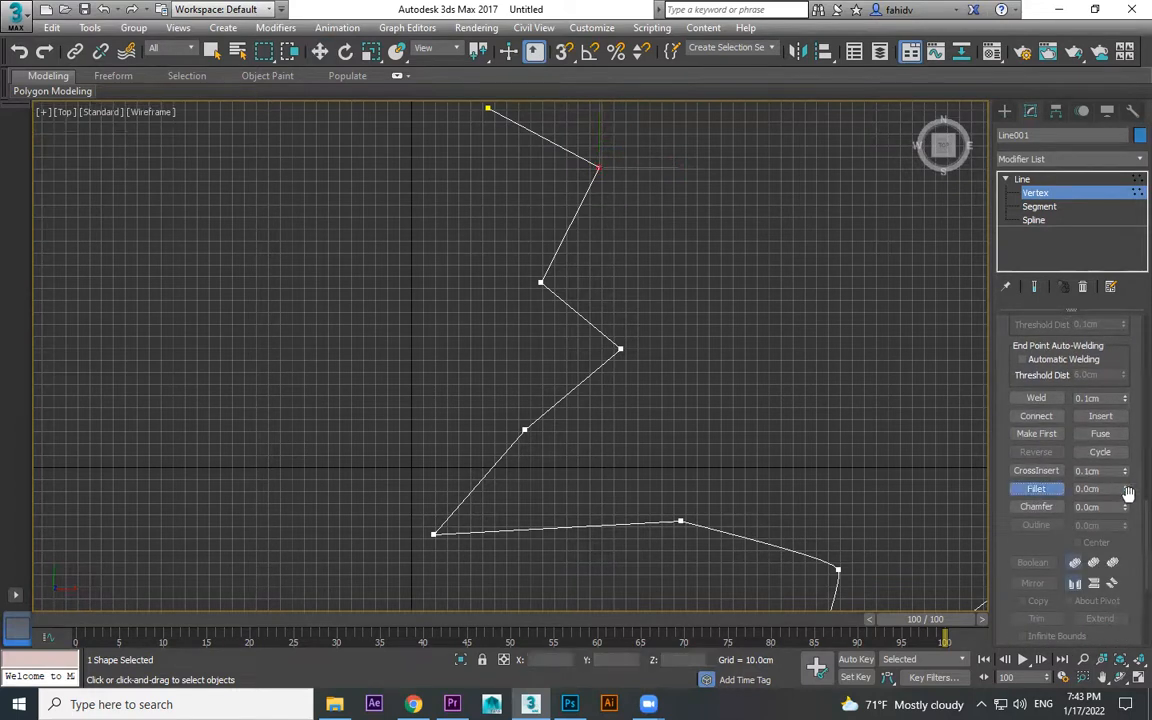
drag(1125, 492, 1134, 446)
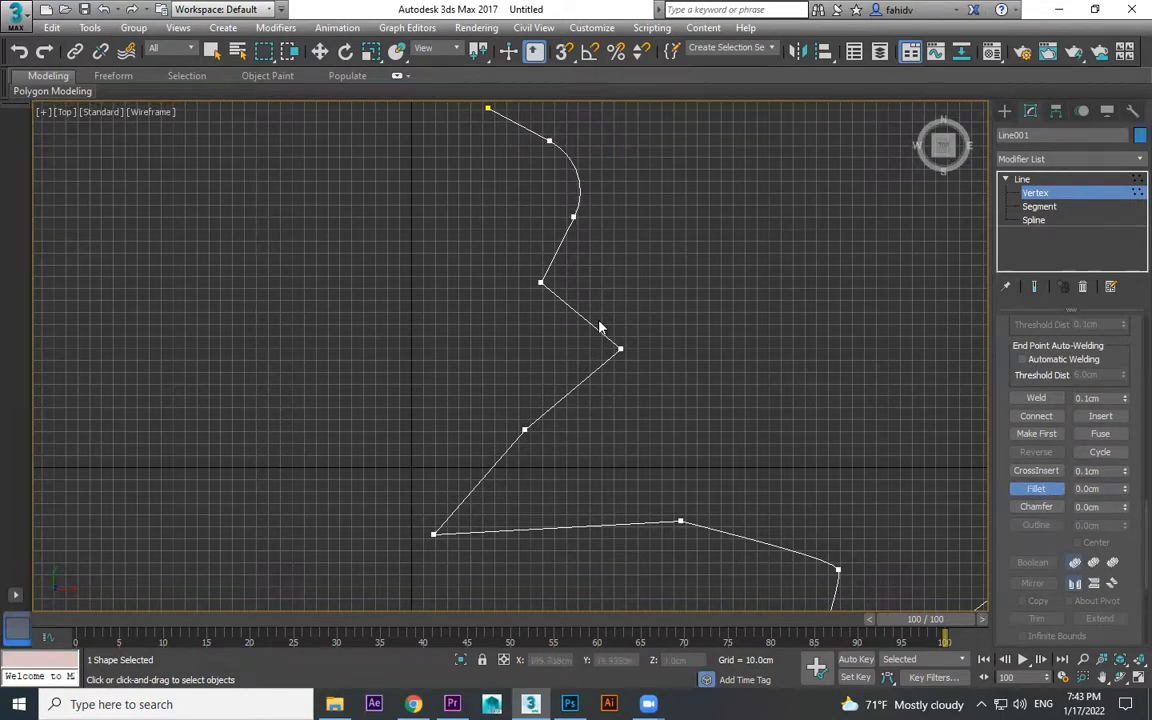
- Fillet the third through seventh vertices of the zigzag line
drag(539, 283, 597, 309)
drag(382, 403, 563, 569)
drag(525, 430, 576, 365)
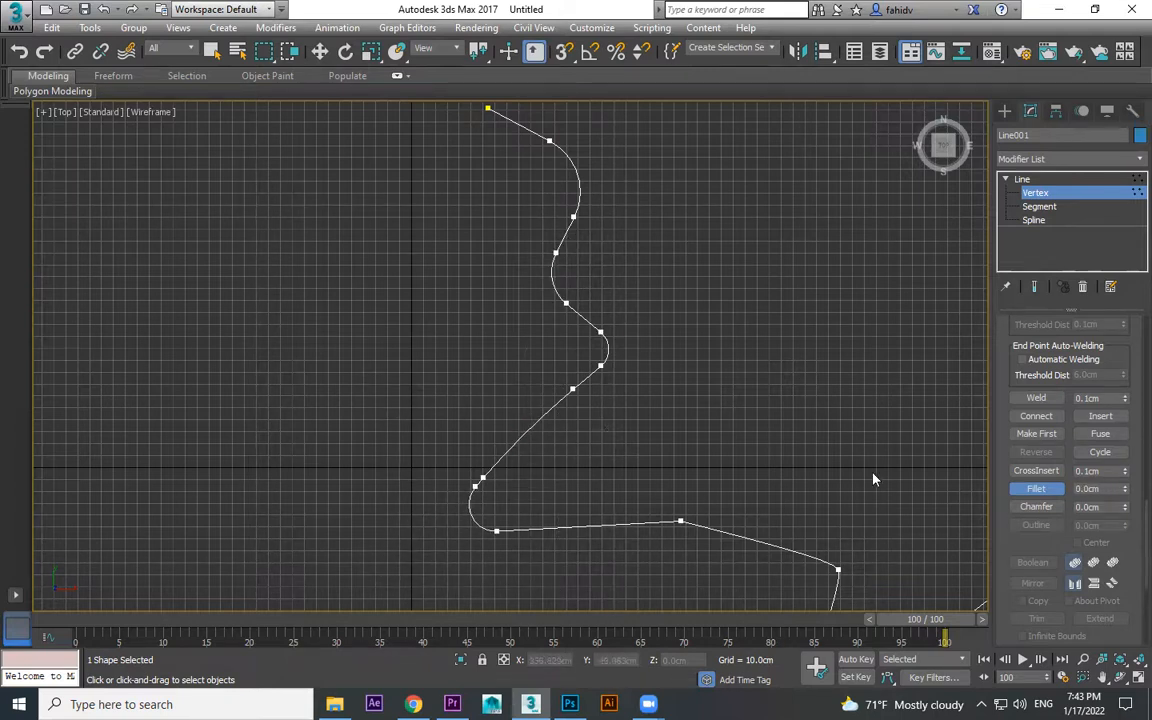
drag(639, 569, 609, 609)
click(681, 522)
click(685, 521)
drag(684, 521, 731, 381)
- Fillet the corner vertices of the hook at the line's lower right end, undoing the first attempt
scroll(735, 440, down, 5)
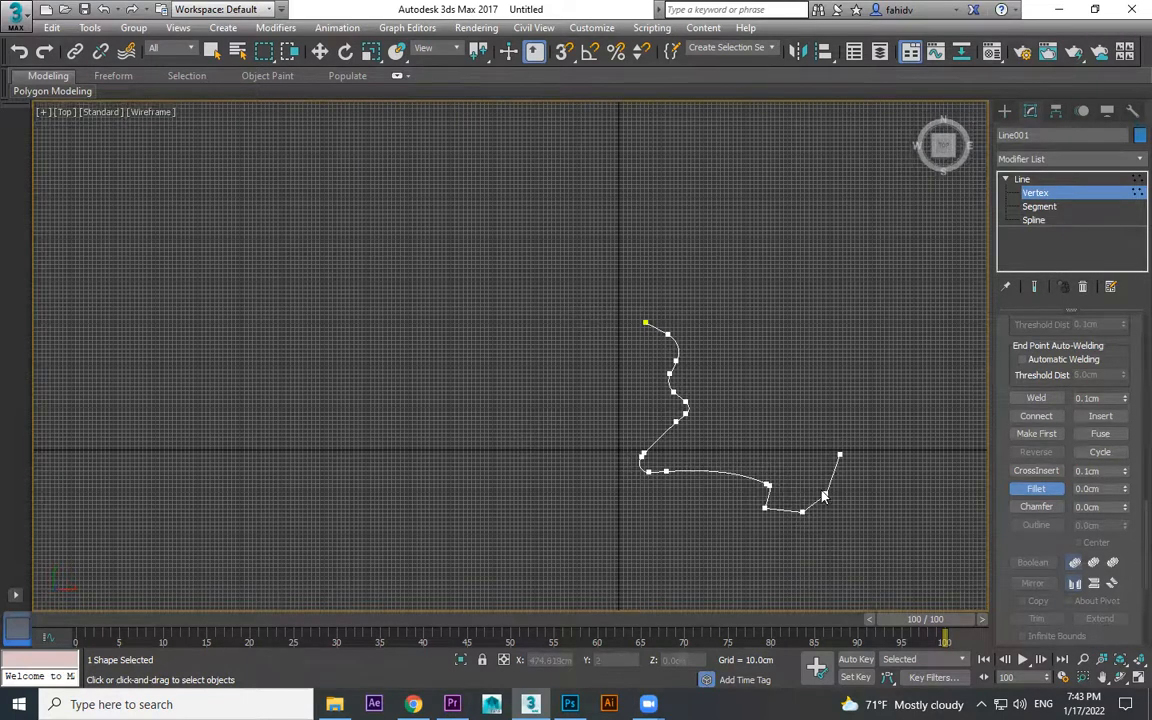
scroll(795, 522, up, 5)
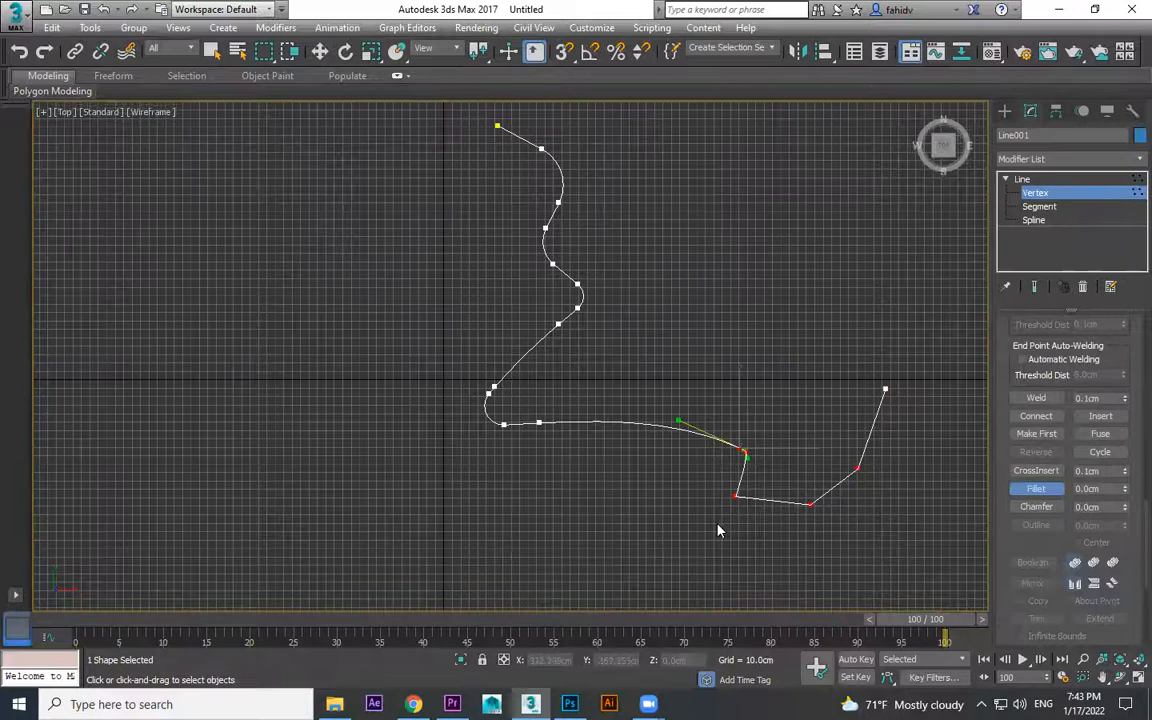
drag(810, 505, 833, 437)
key(ctrl+z)
key(ctrl+z)
drag(873, 561, 800, 464)
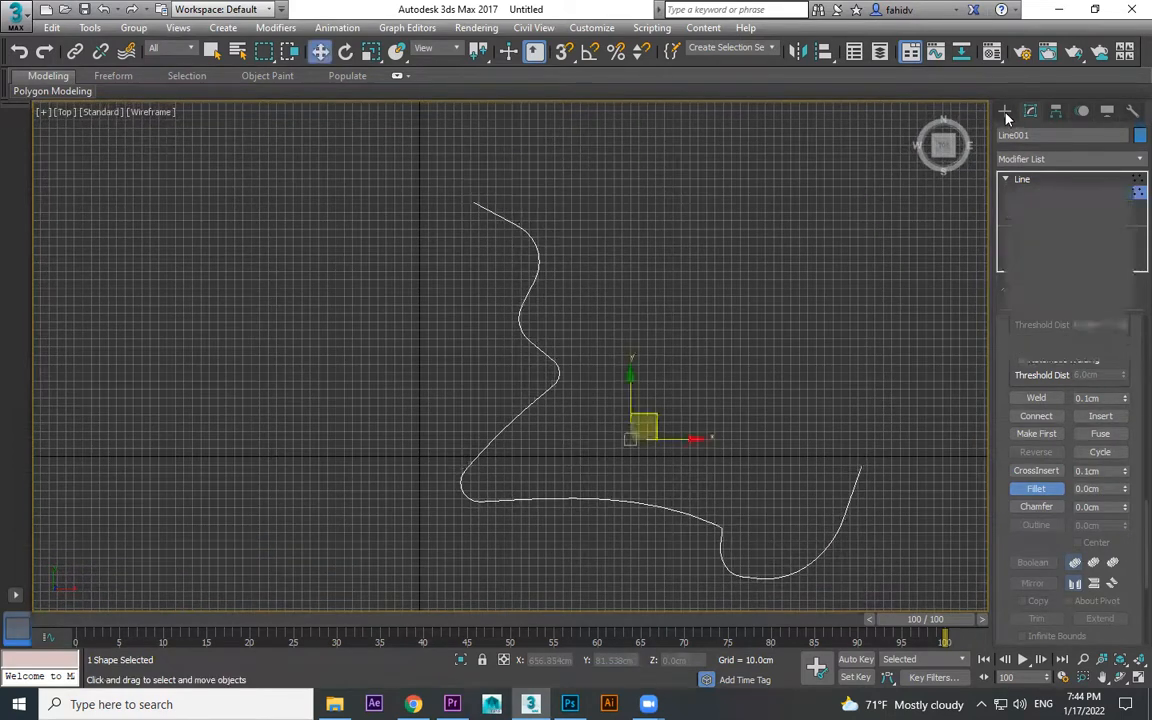
- Delete the filleted line and draw an open nine-point half profile with a slanted side, vertical stem and stepped foot ending near the vertical axis
click(1037, 221)
scroll(558, 342, up, 3)
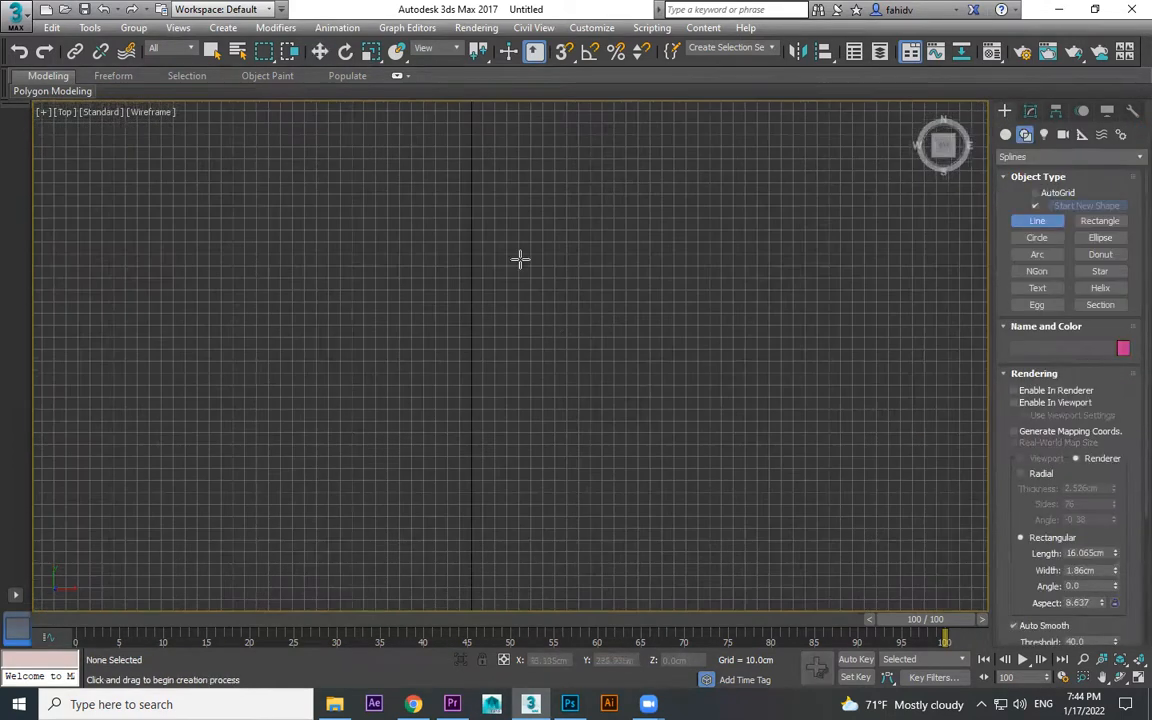
middle_drag(636, 301, 678, 156)
middle_drag(590, 298, 582, 233)
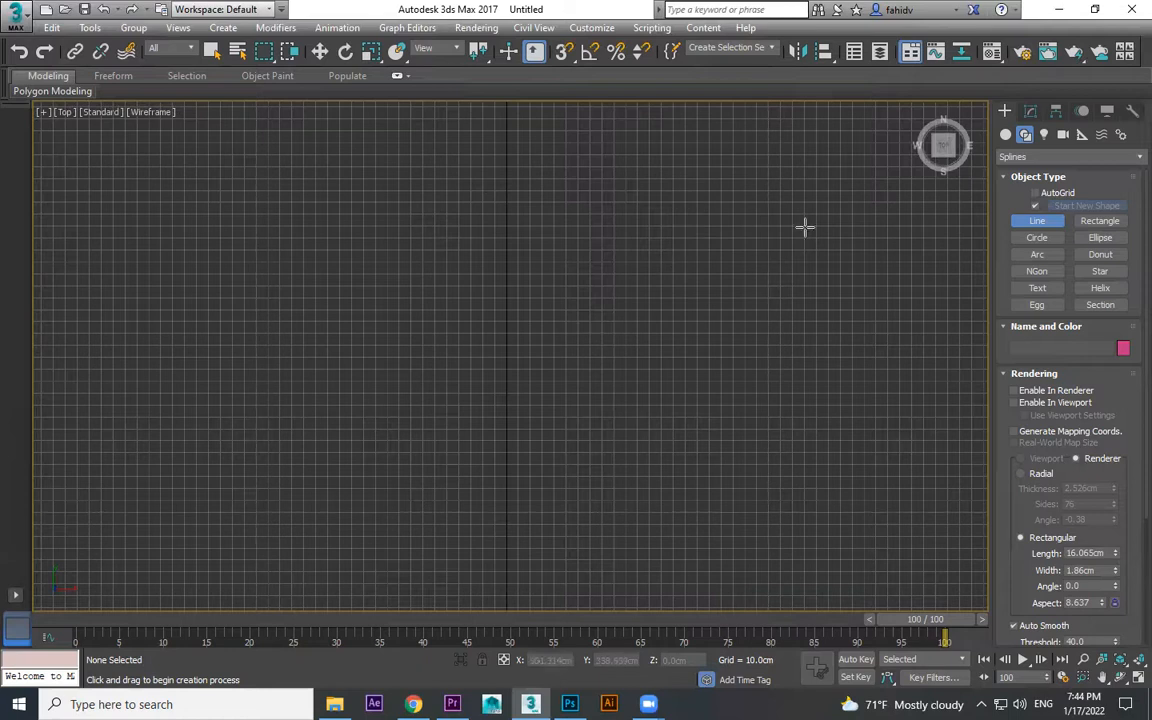
middle_drag(657, 322, 612, 225)
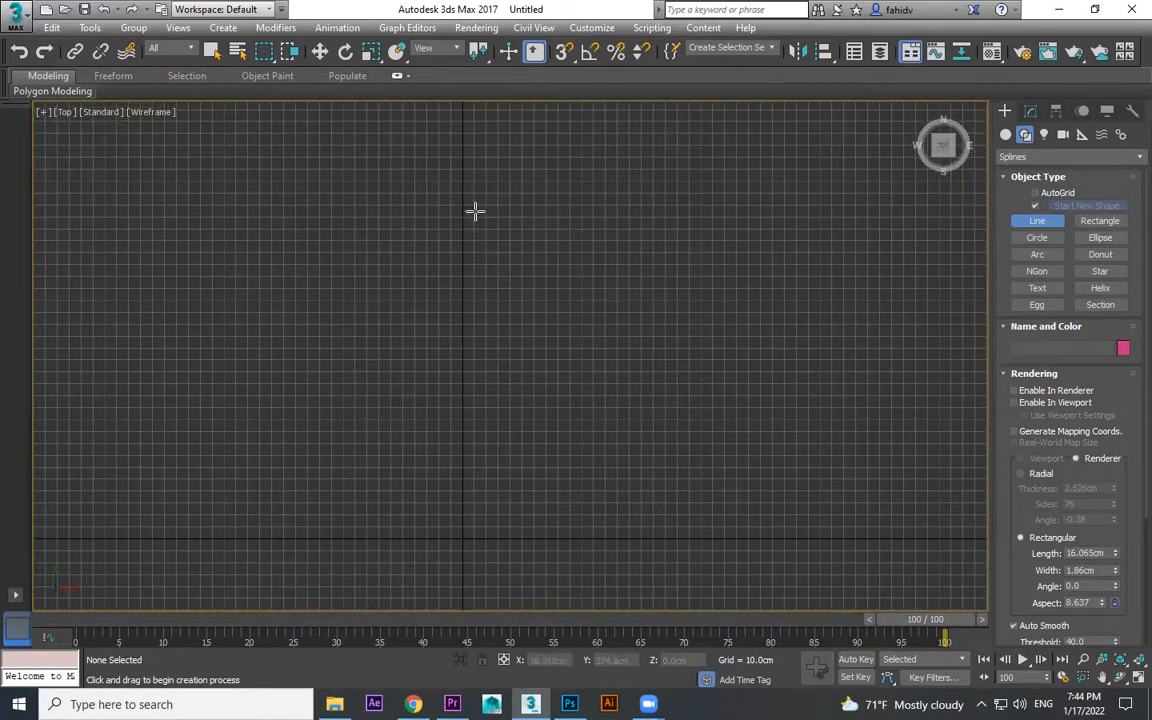
click(557, 208)
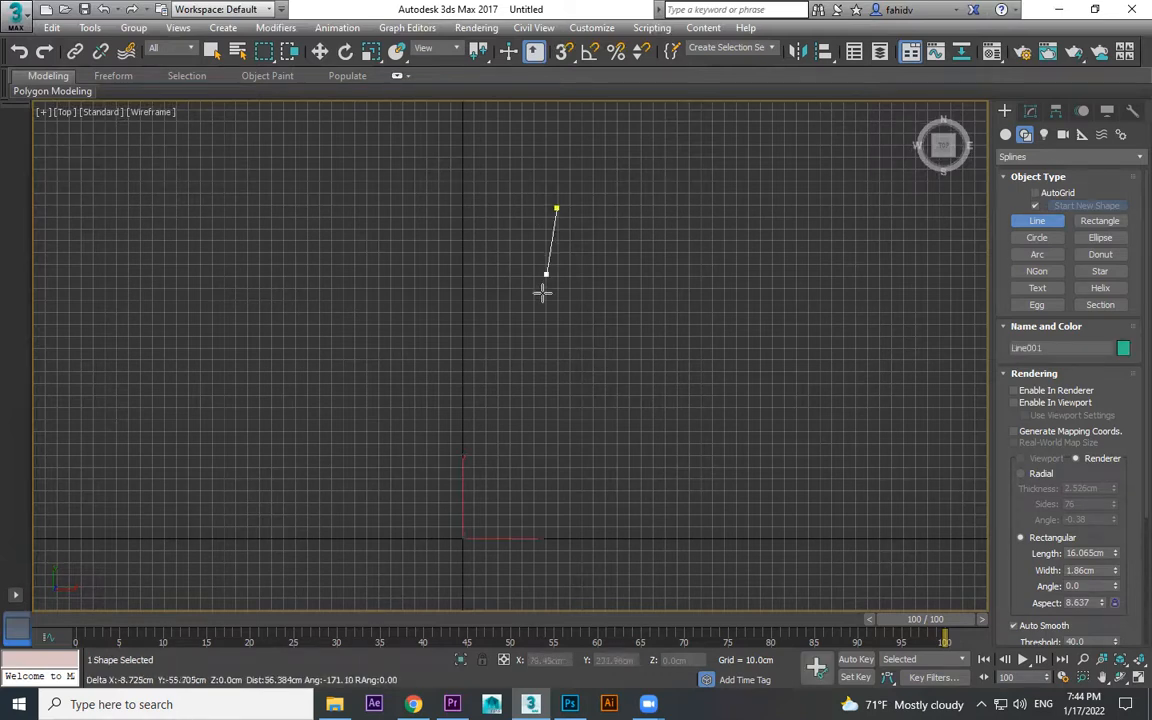
click(525, 364)
click(476, 437)
click(478, 462)
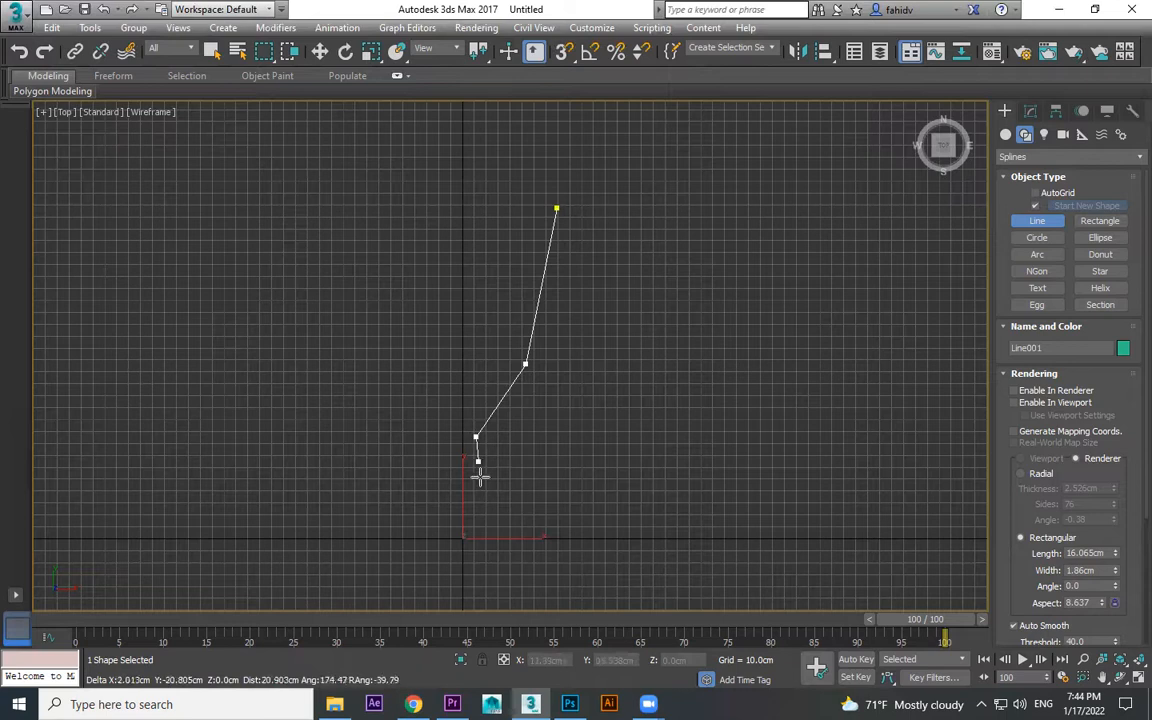
click(476, 568)
middle_drag(476, 568, 558, 450)
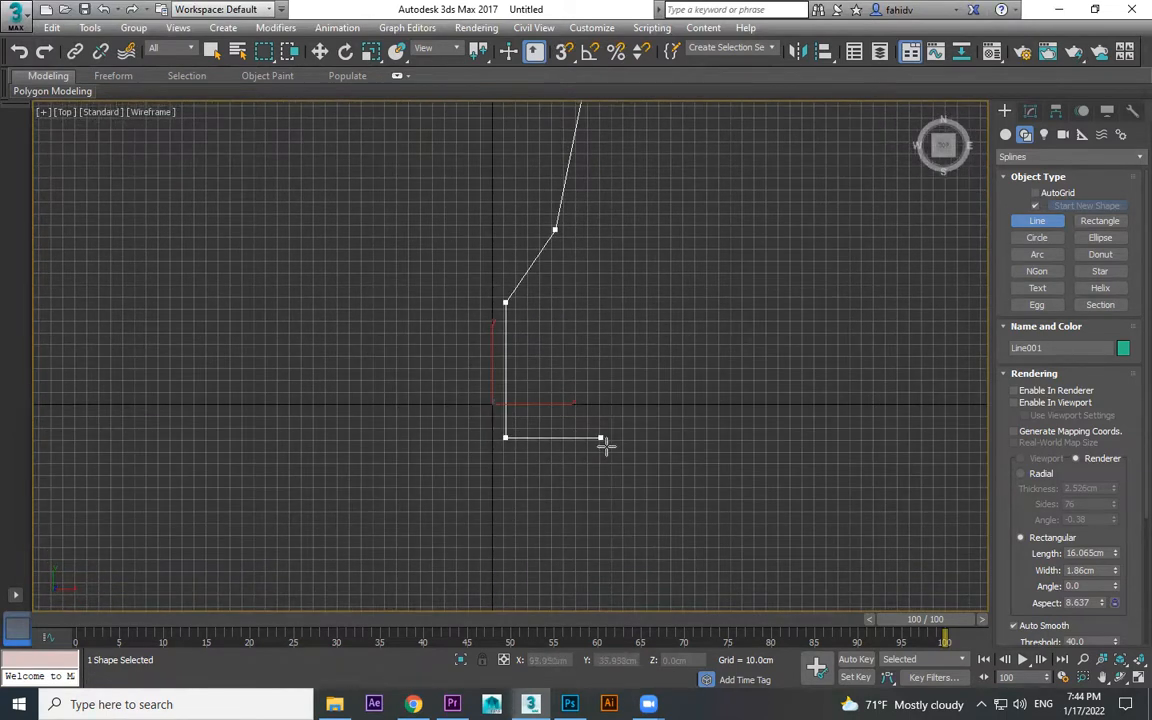
click(606, 438)
click(589, 470)
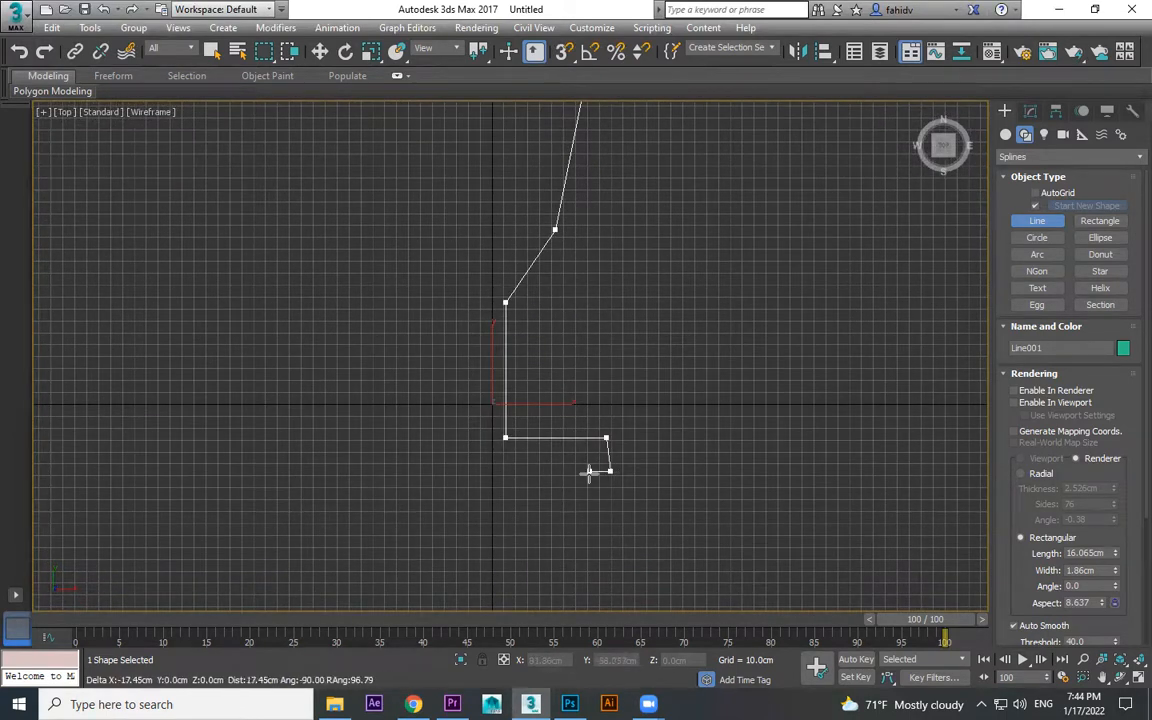
click(589, 455)
click(490, 455)
right_click(585, 446)
- At vertex level, fillet the profile vertices at the upper and lower ends of the vertical stem into wide curves
middle_drag(759, 249, 728, 360)
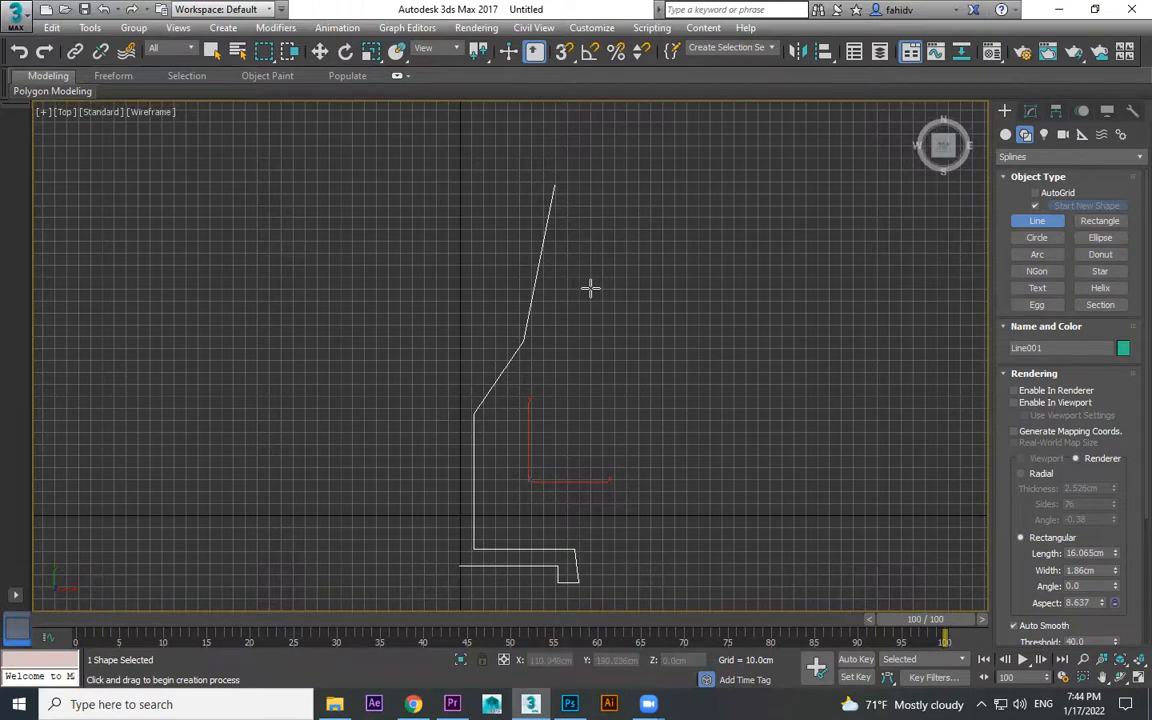
click(1030, 111)
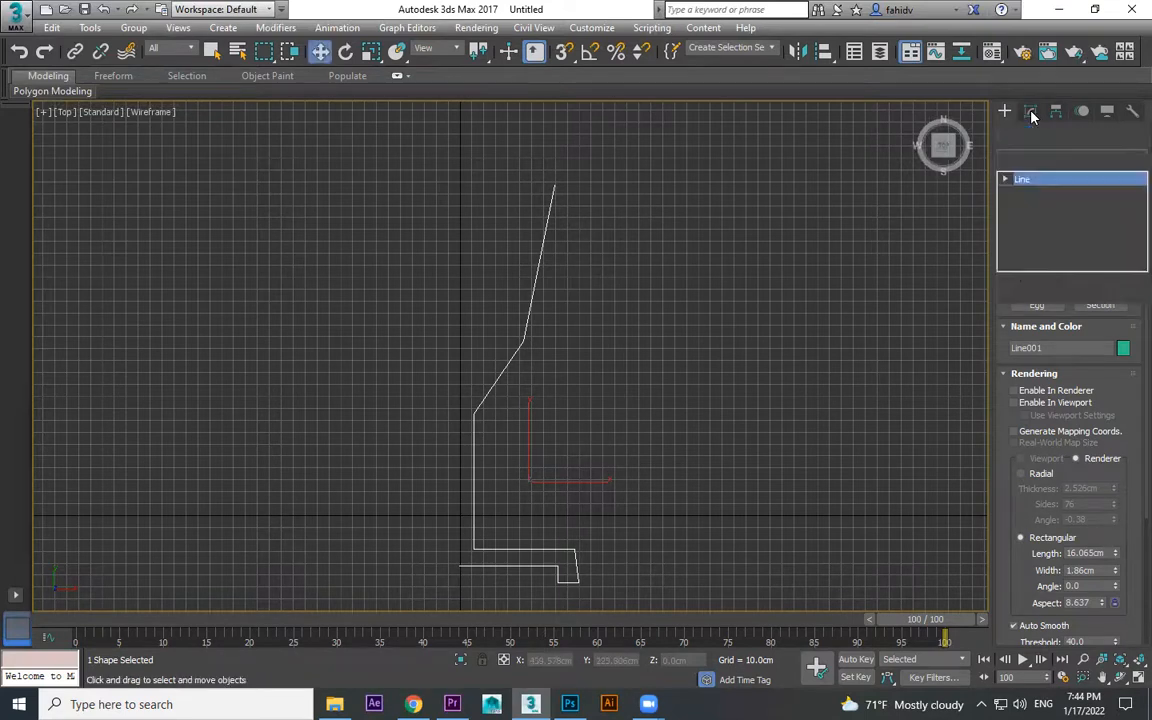
click(1005, 180)
click(1040, 193)
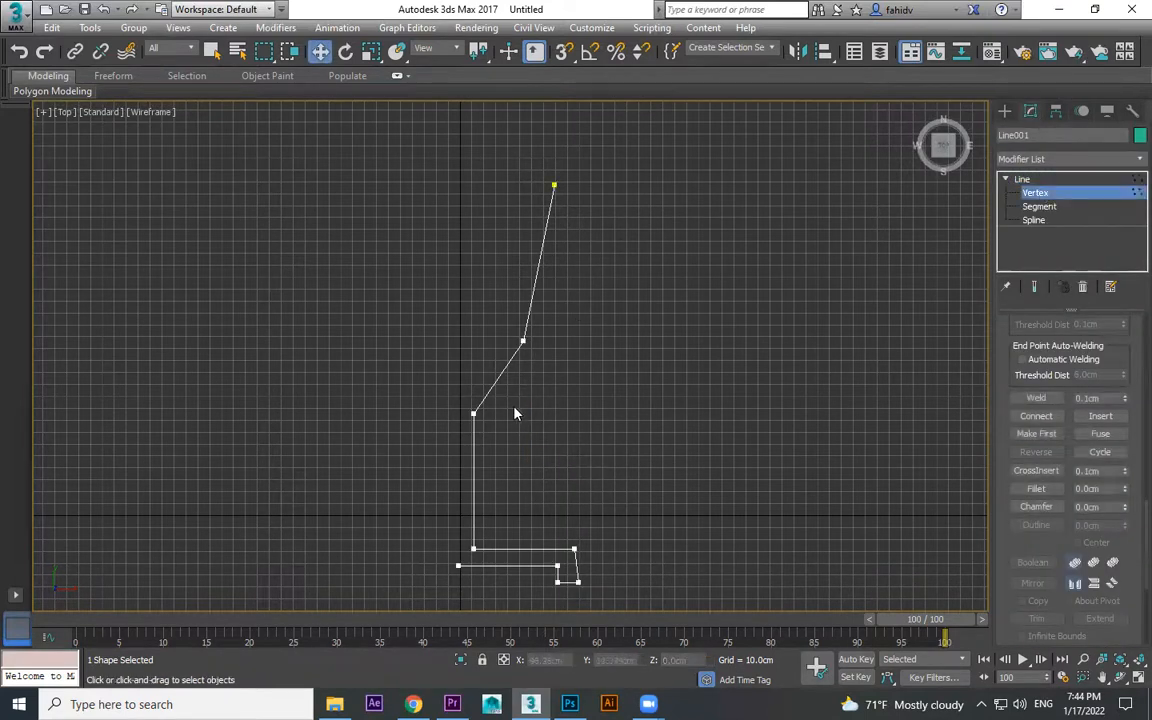
click(473, 413)
click(1036, 488)
drag(476, 413, 558, 295)
drag(473, 549, 514, 497)
- Fillet the corner vertices of the profile's stepped foot into small rounds and leave vertex editing
middle_drag(542, 525, 680, 350)
scroll(644, 430, up, 3)
drag(682, 386, 568, 518)
drag(599, 454, 614, 391)
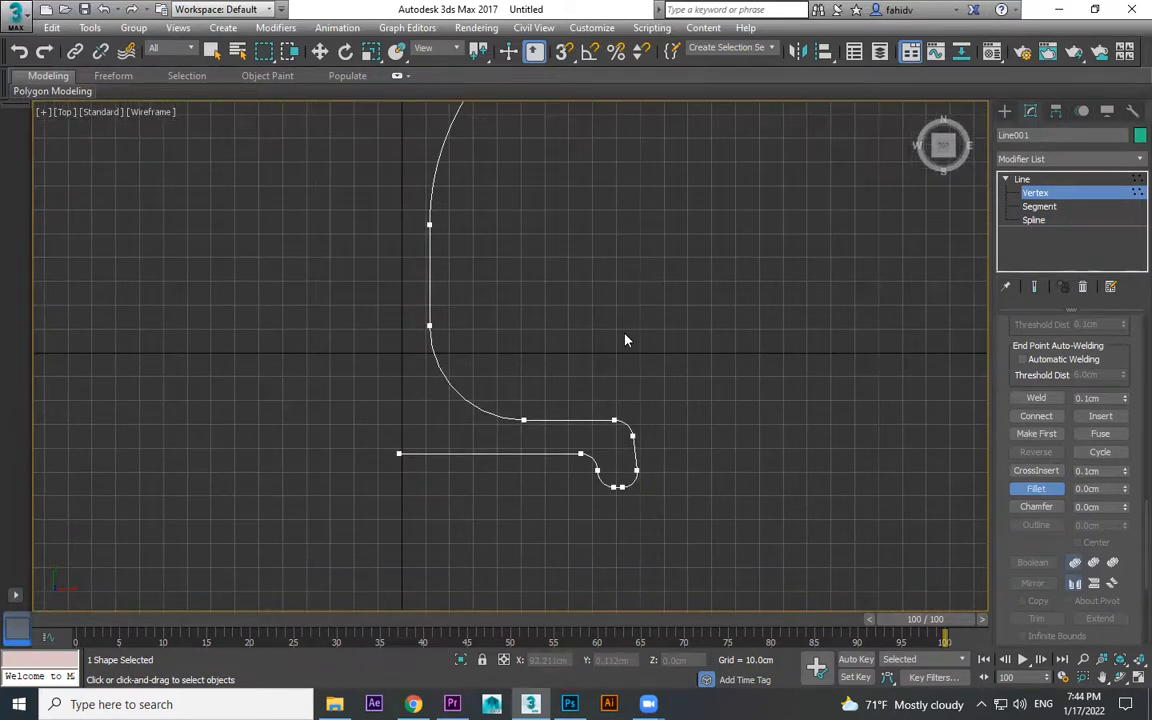
scroll(625, 341, down, 5)
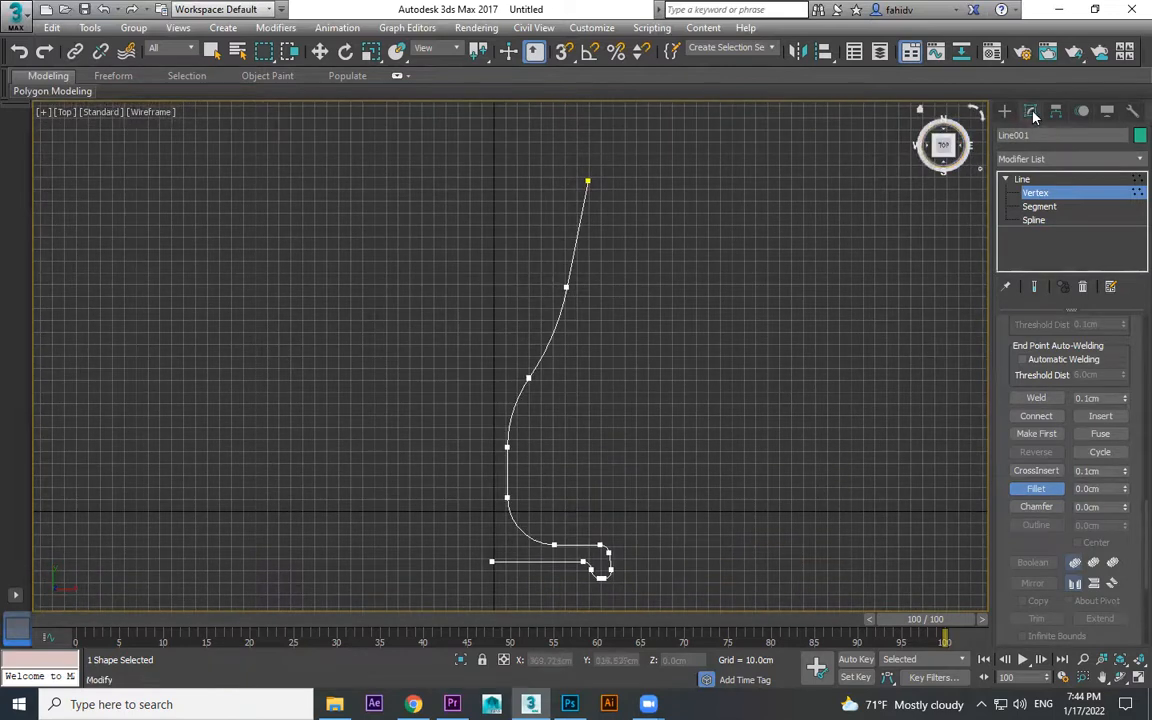
click(1005, 110)
click(684, 421)
drag(497, 510, 497, 510)
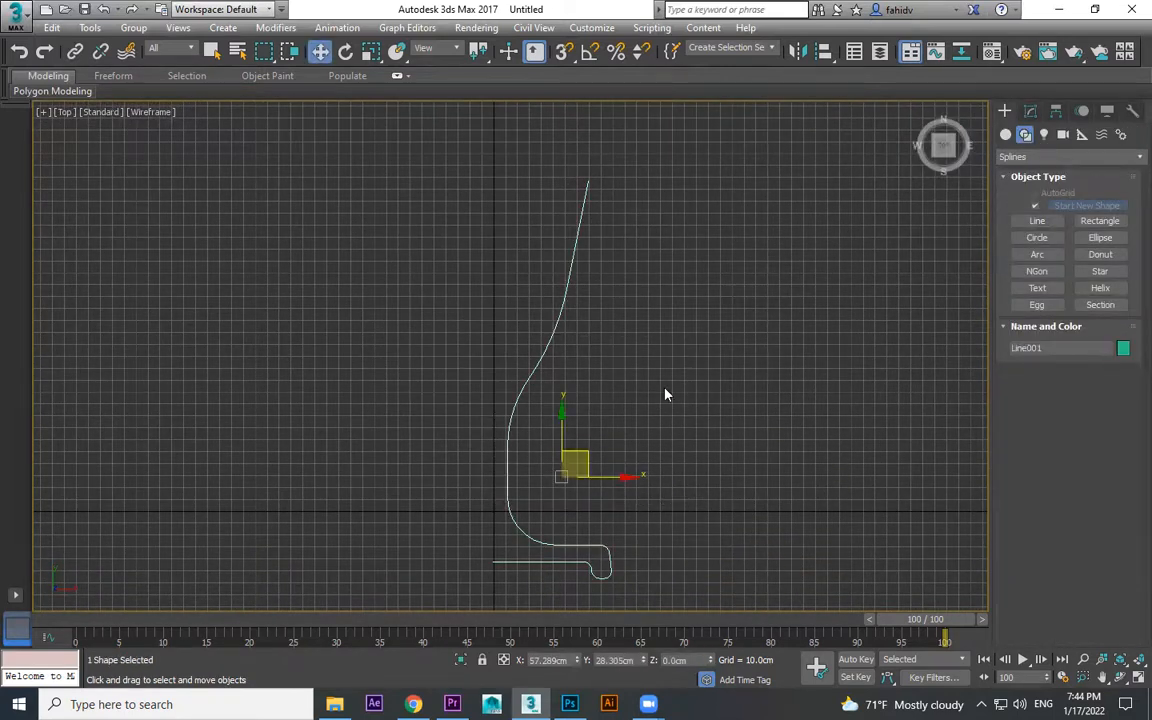
- In the perspective view, stand the profile upright by rotating it exactly 90 degrees about the X axis, undoing the freehand rotation
key(p)
scroll(723, 352, down, 5)
mouse_move(684, 383)
alt+middle_down()
mouse_move(883, 368)
mouse_move(674, 319)
mouse_move(686, 404)
alt+middle_up()
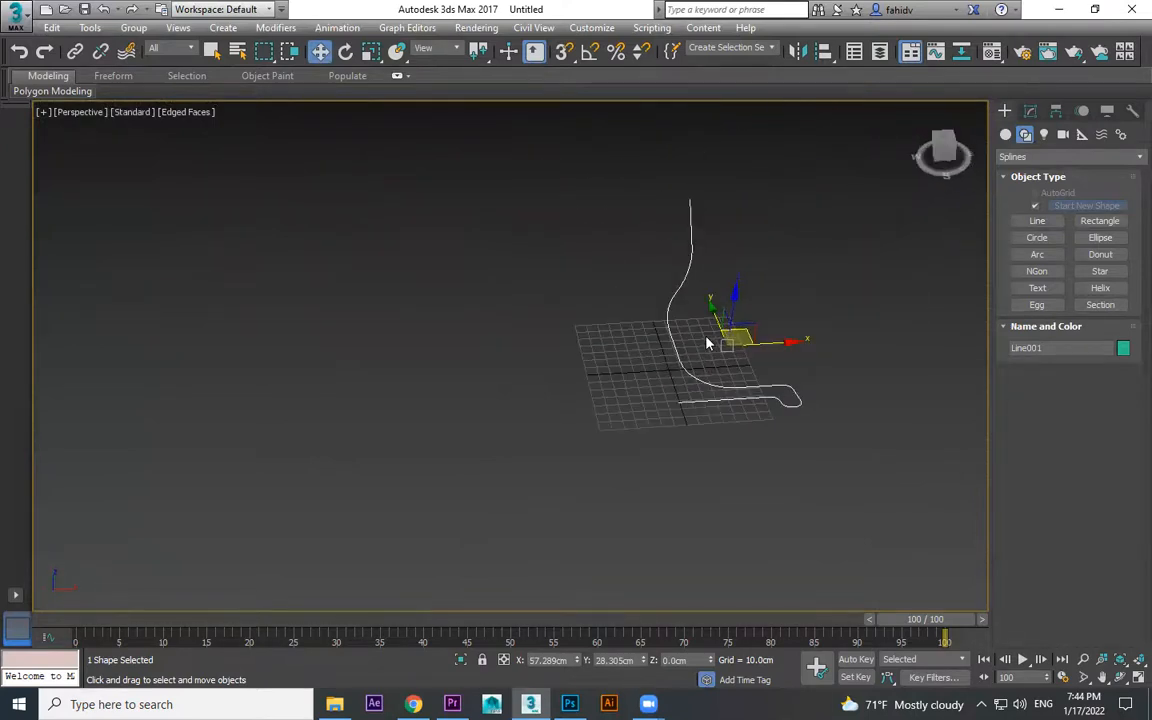
key(e)
alt+middle_drag(683, 358, 761, 345)
mouse_move(719, 320)
mouse_down()
mouse_move(730, 326)
mouse_move(725, 315)
mouse_up()
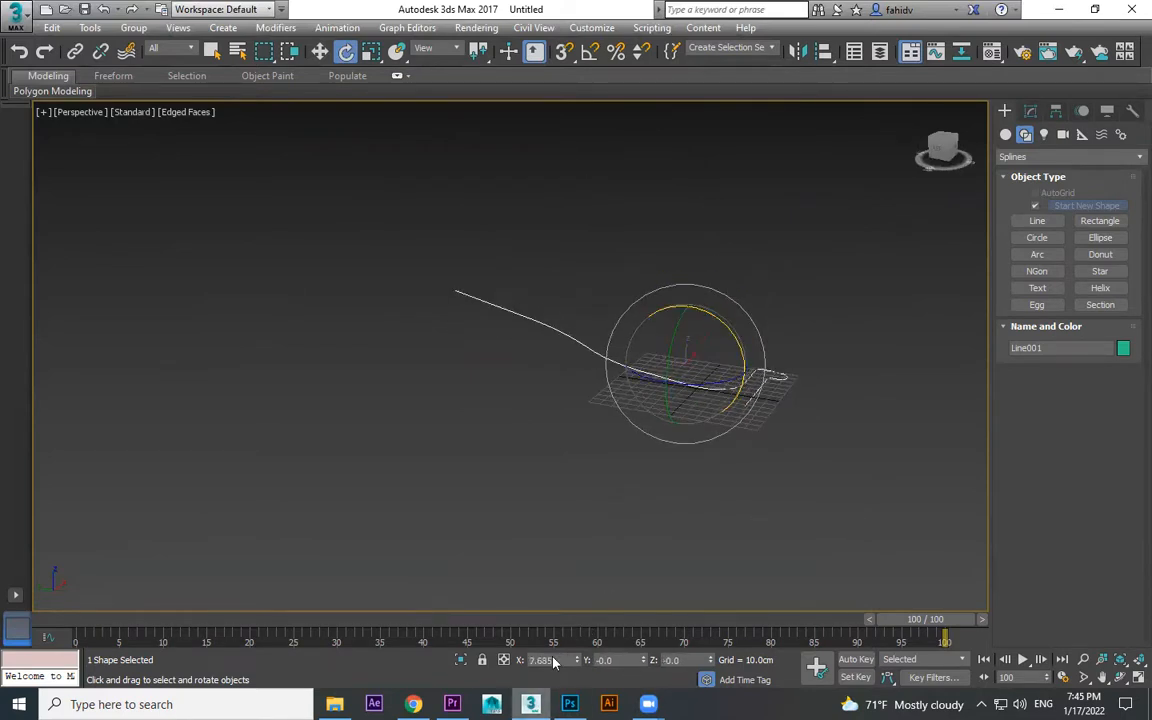
key(ctrl+z)
drag(558, 661, 482, 661)
text(90)
key(Return)
scroll(766, 490, down, 4)
alt+middle_drag(797, 414, 818, 383)
key(w)
click(765, 370)
click(709, 363)
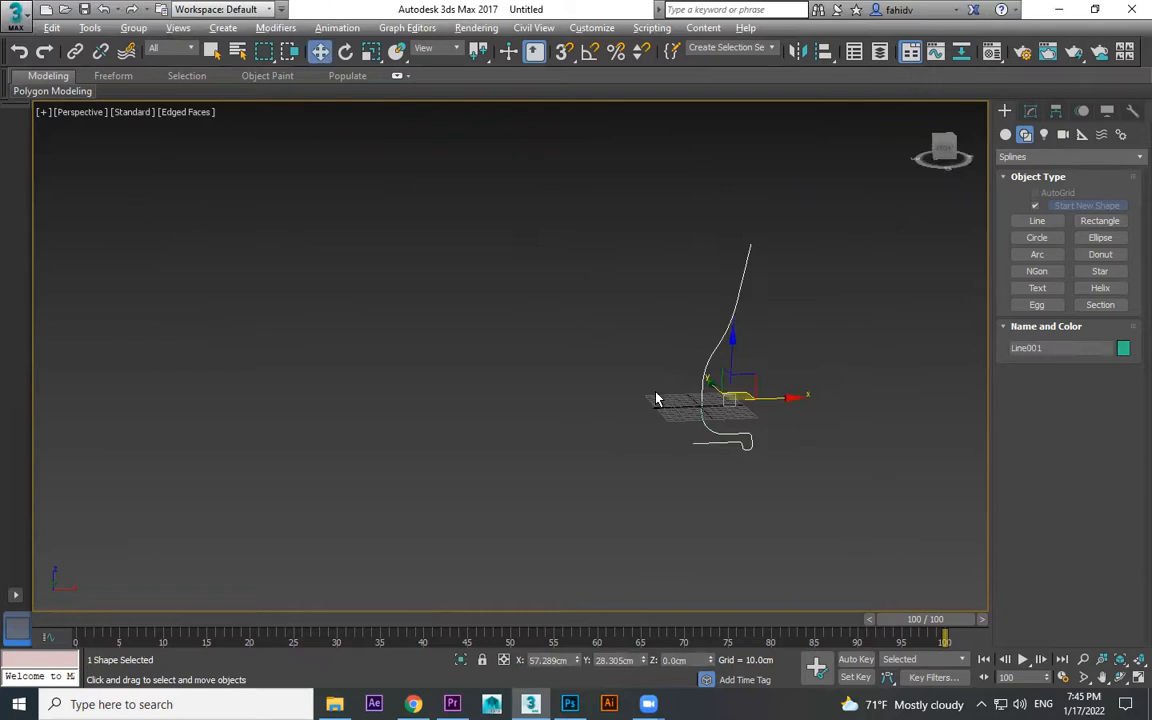
- Apply a Lathe modifier to the upright profile line
click(1030, 111)
click(1130, 161)
key(l)
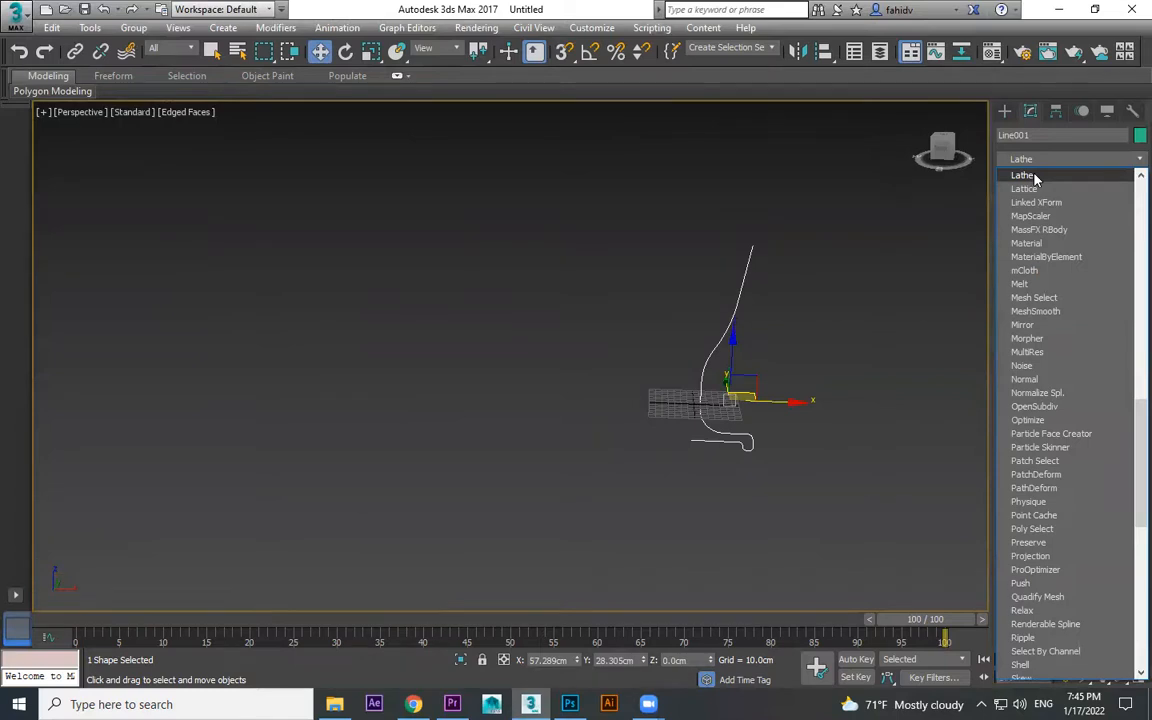
click(1035, 177)
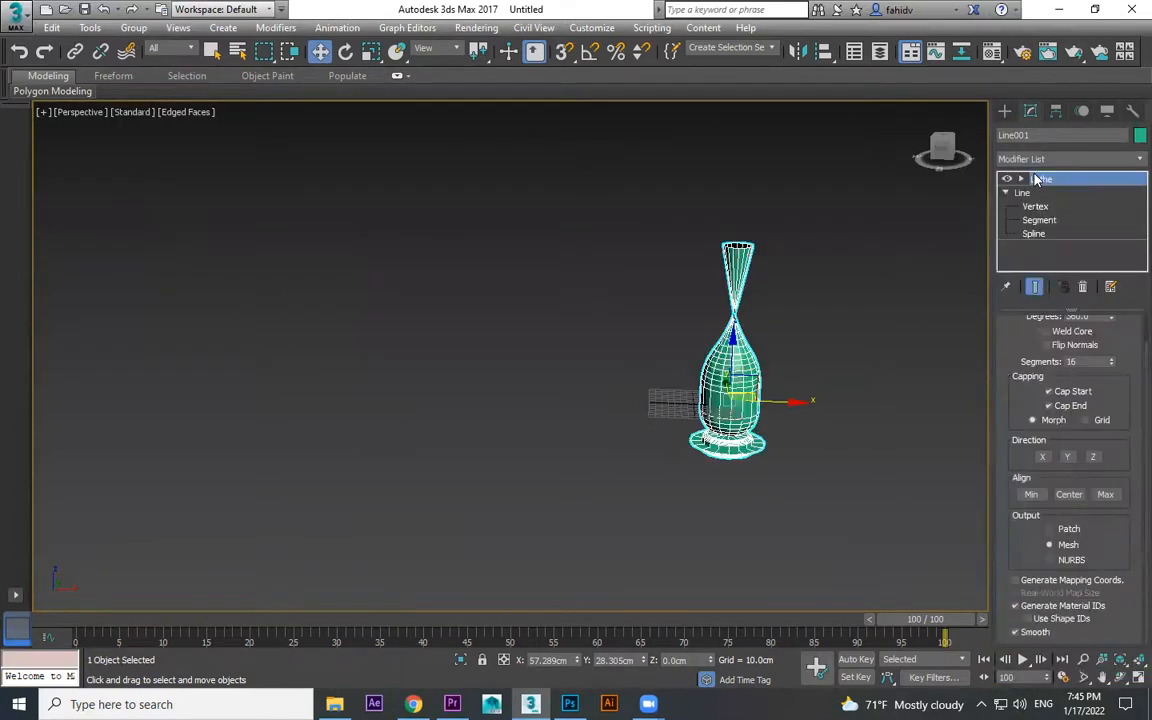
scroll(814, 371, up, 2)
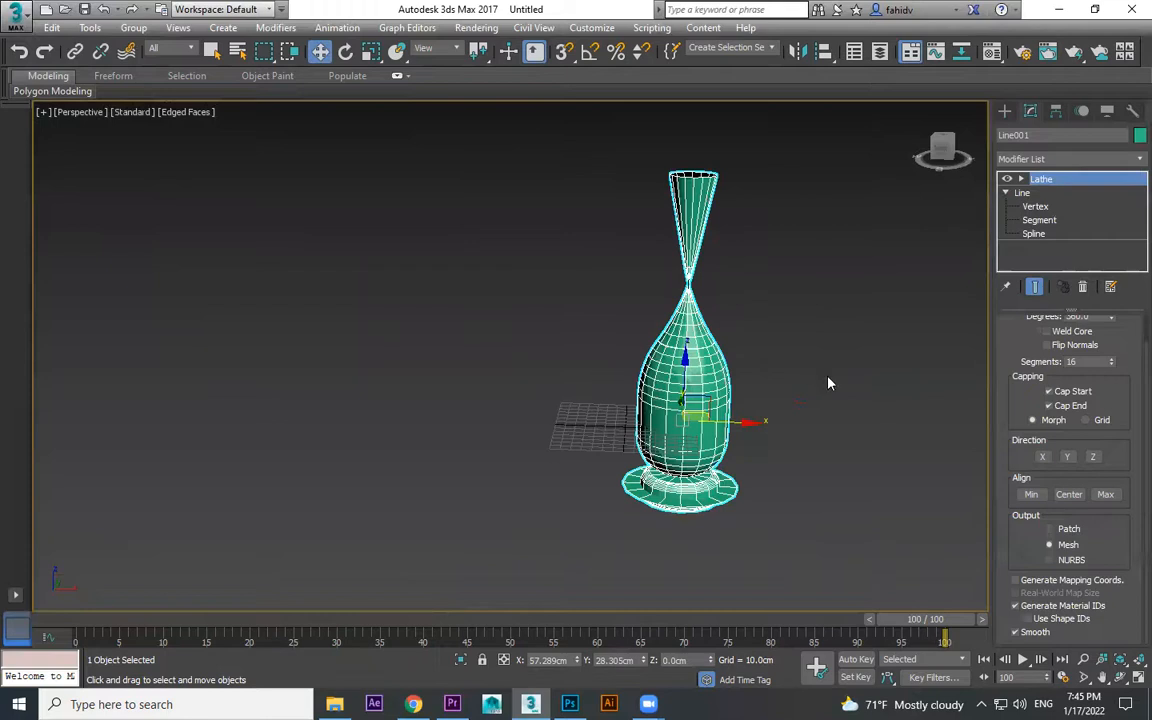
drag(1024, 423, 1028, 530)
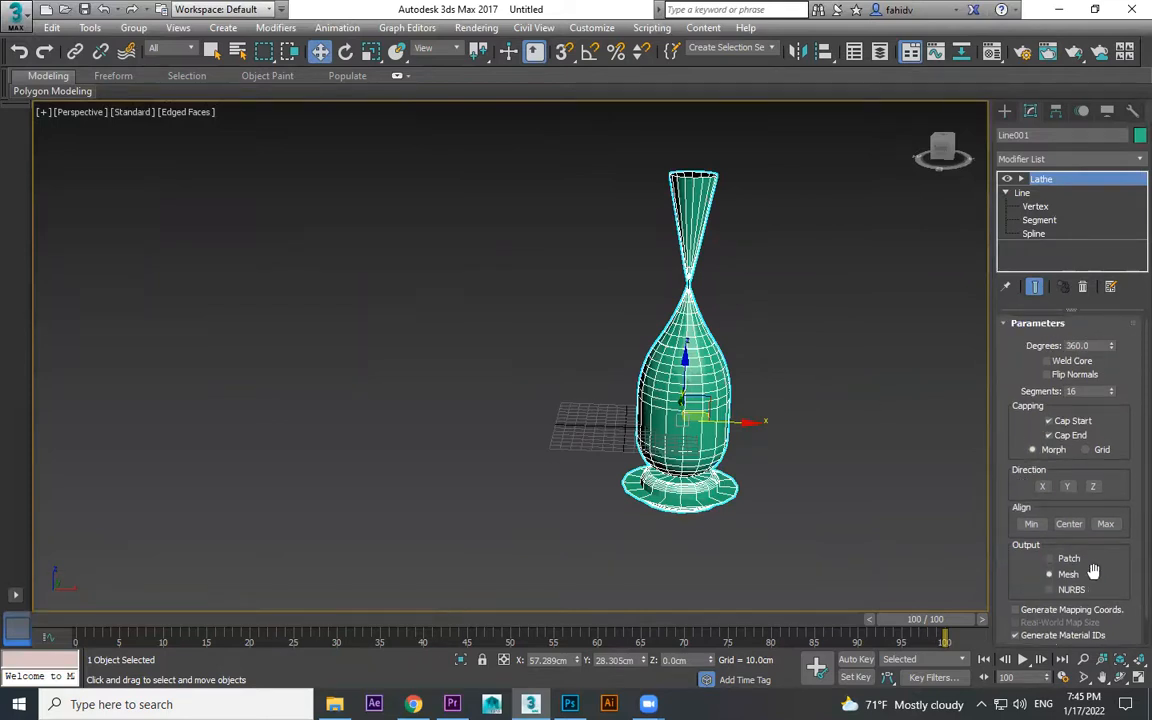
drag(1093, 571, 1112, 496)
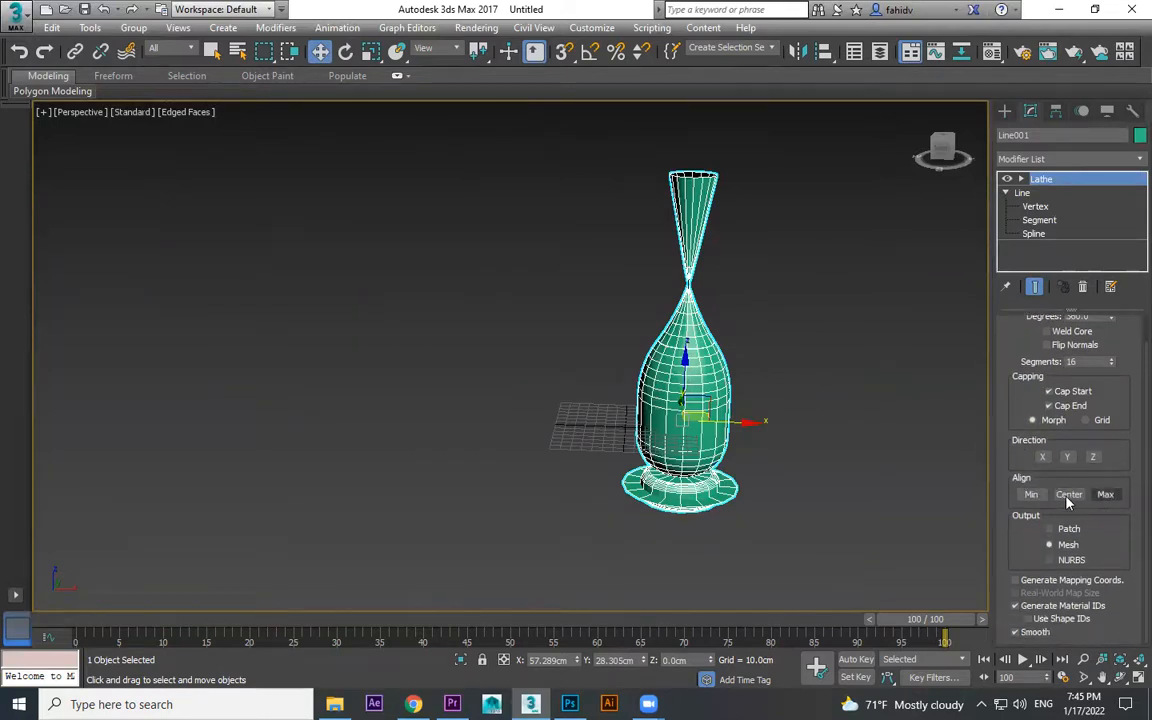
- Try the lathe's Min, Center and Max axis alignments and settle on Min to form a goblet
click(1032, 494)
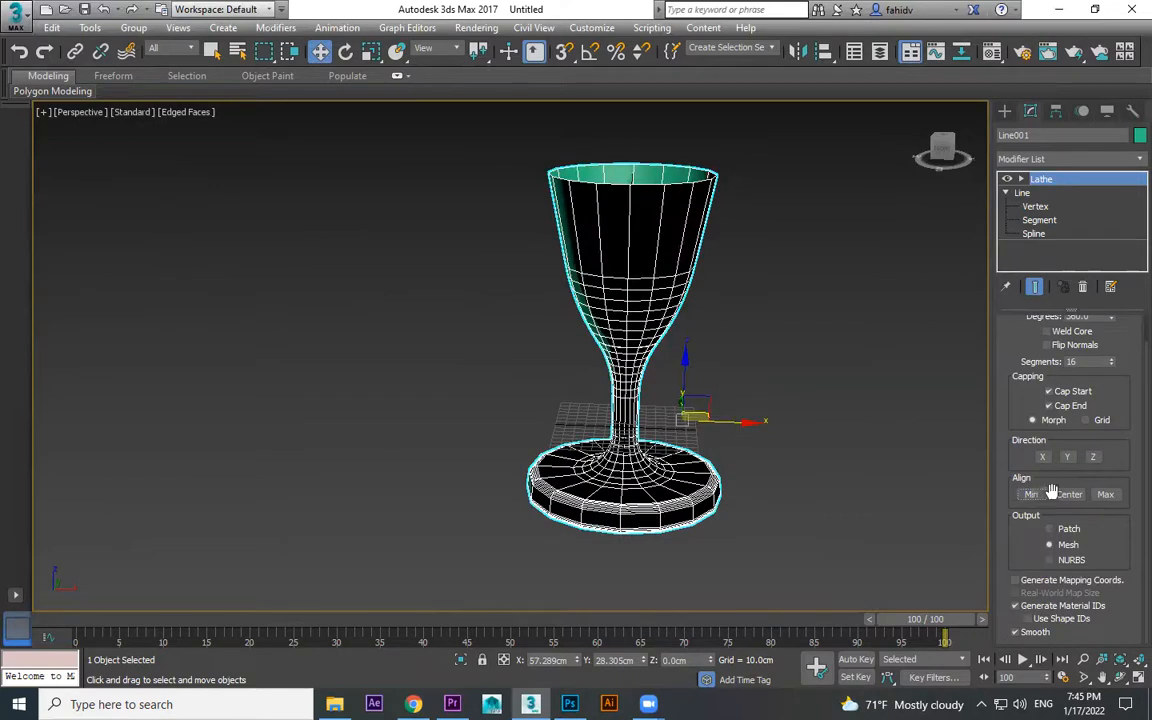
click(1069, 494)
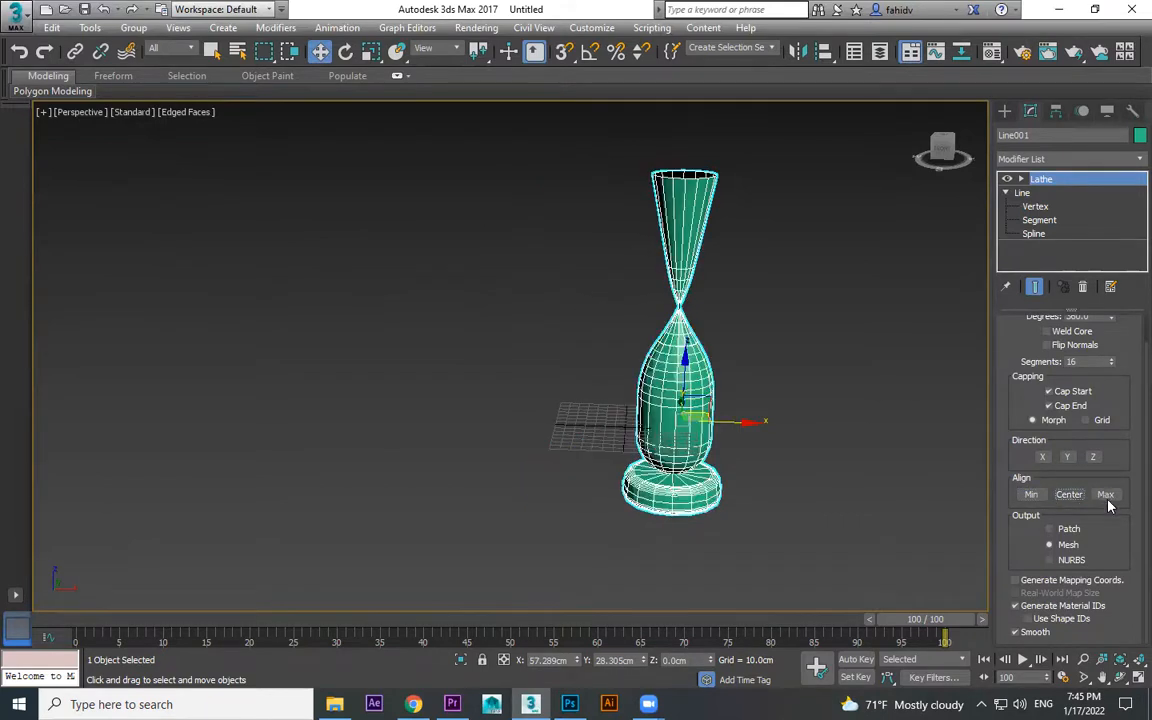
click(1107, 496)
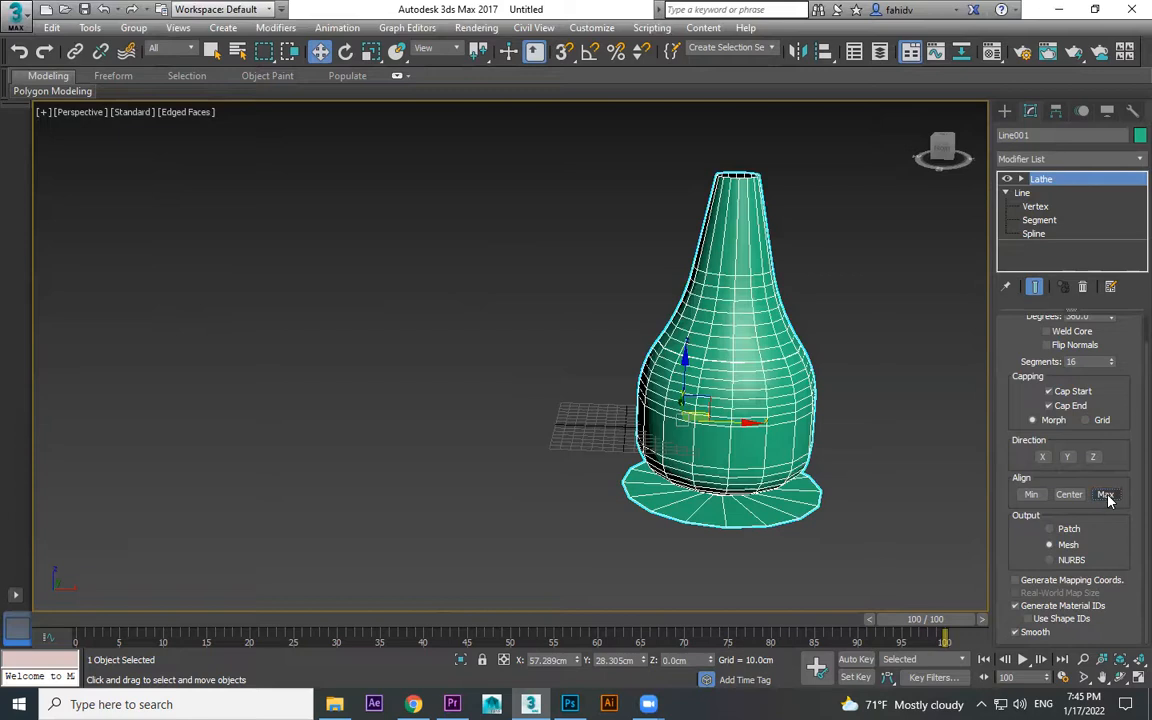
click(1031, 494)
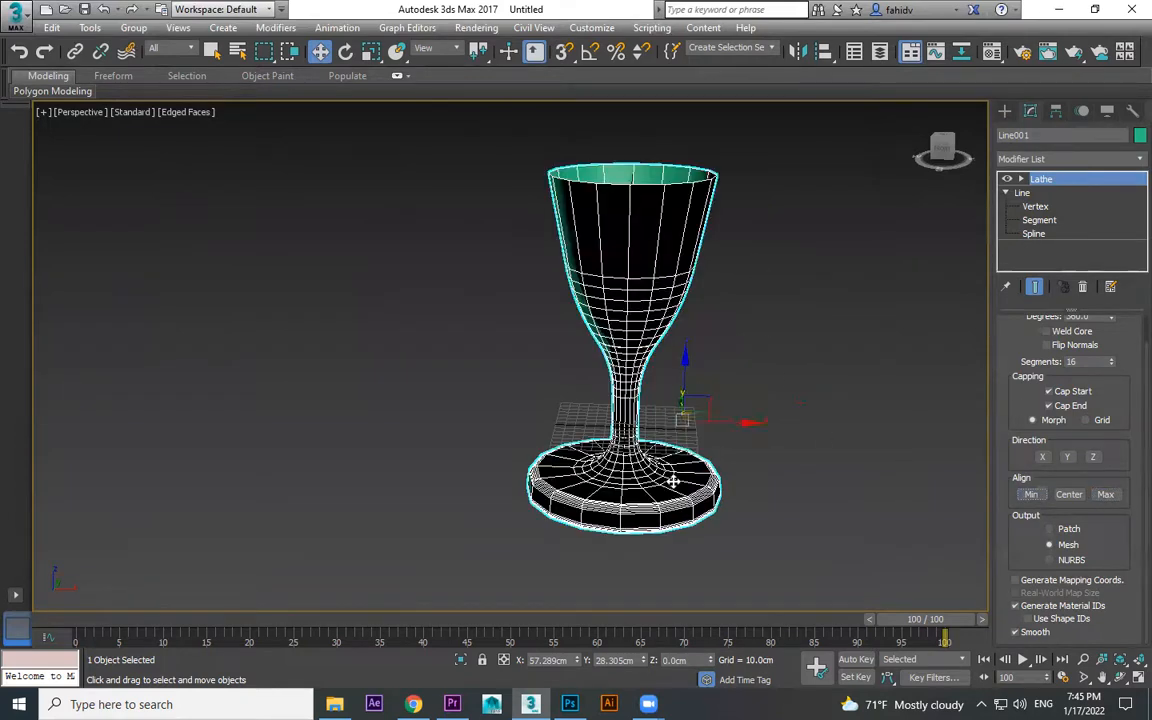
alt+middle_drag(853, 495, 694, 239)
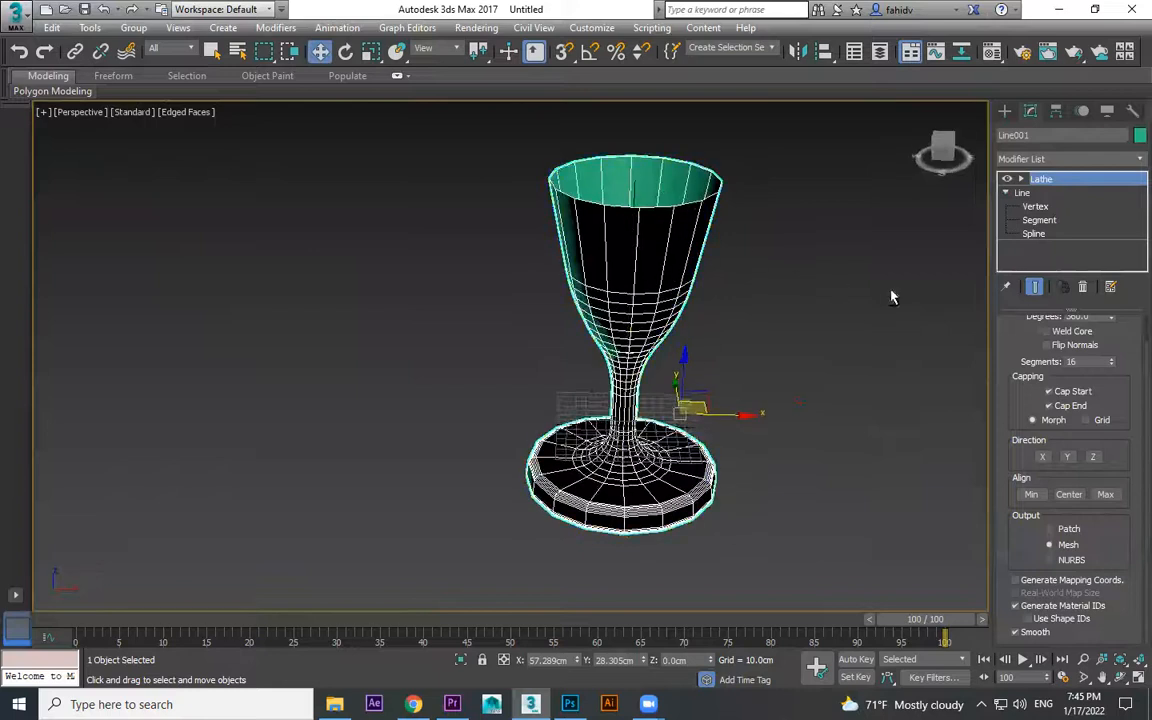
- Turn on Flip Normals for the lathed goblet and raise its segments to 57
drag(1040, 331, 1026, 364)
click(1068, 374)
click(1068, 374)
click(1066, 374)
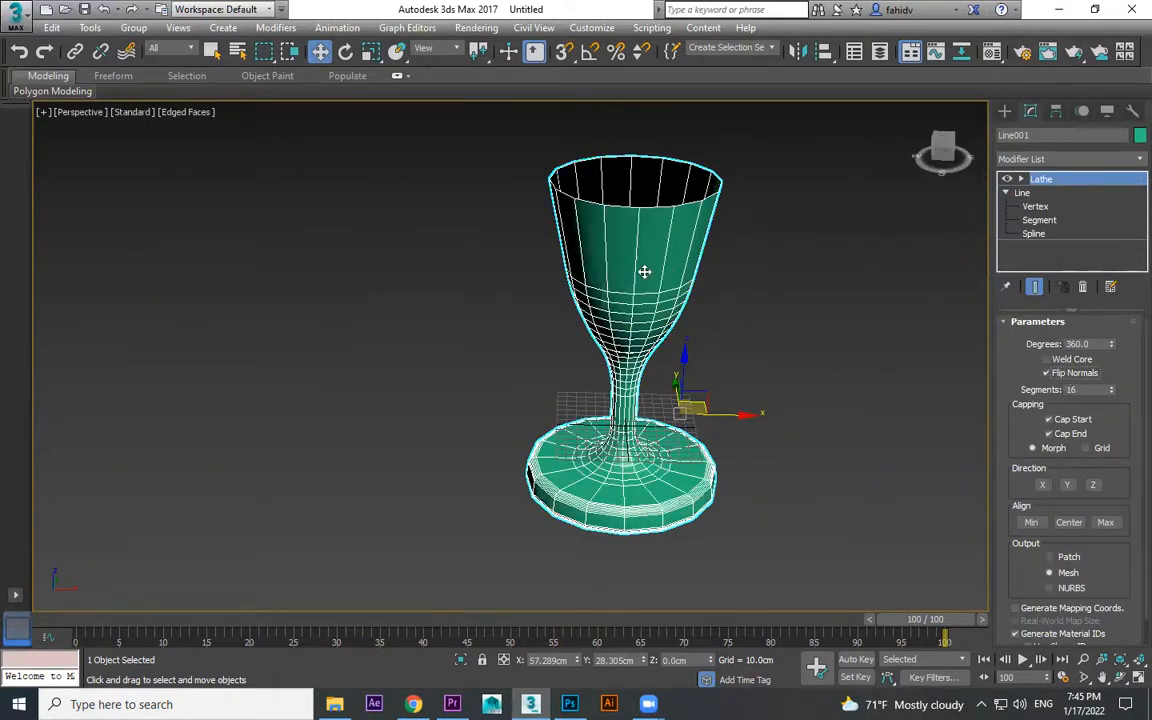
alt+middle_drag(715, 478, 727, 408)
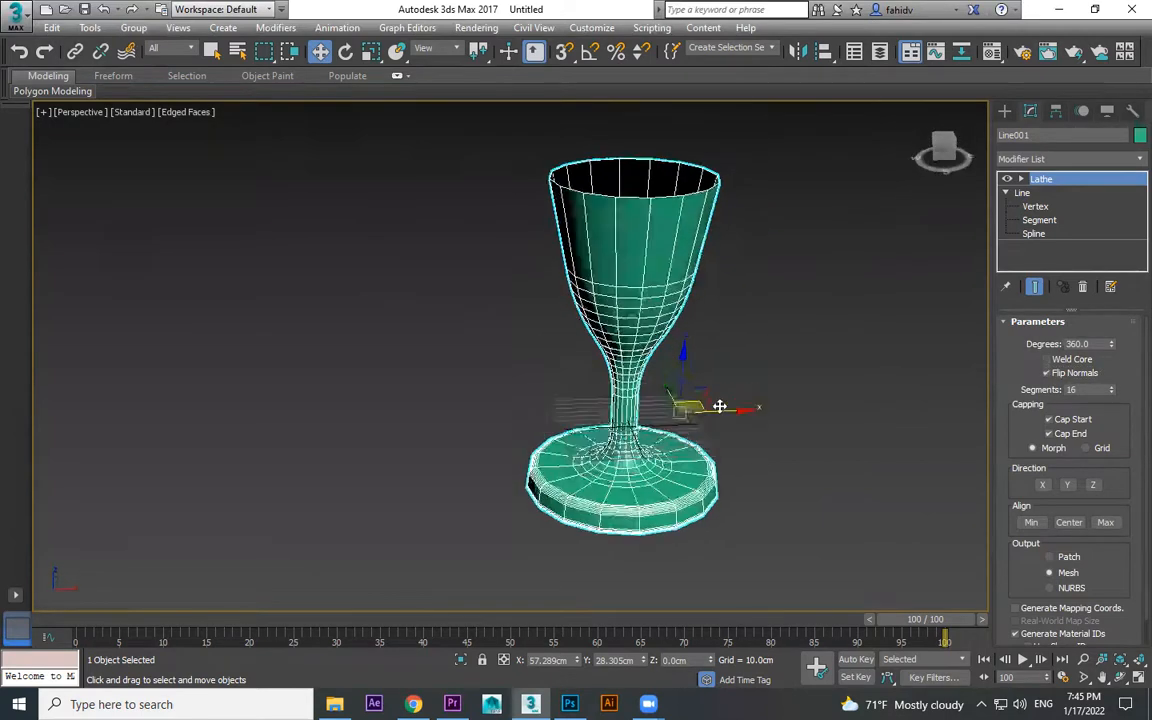
scroll(800, 430, up, 3)
drag(1111, 390, 1111, 315)
- Turn on Weld Core in the lathe to clean up the centre of the goblet's underside
alt+middle_drag(697, 444, 640, 300)
scroll(568, 325, up, 3)
alt+middle_drag(620, 357, 576, 337)
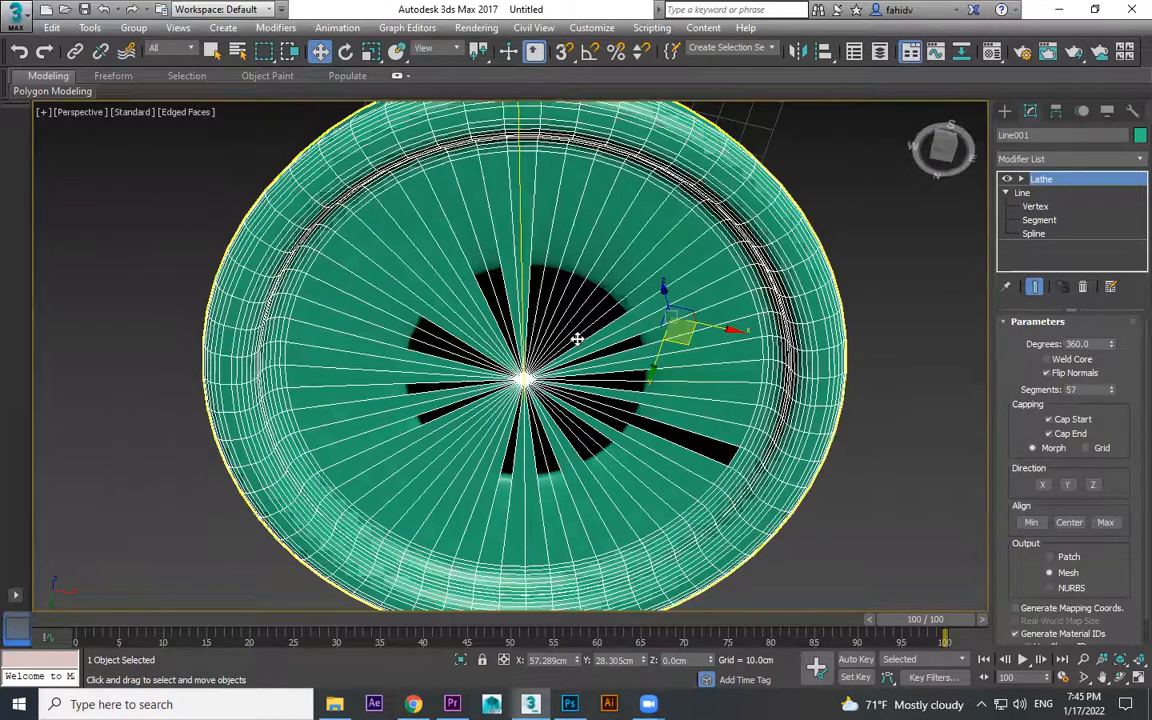
click(1069, 361)
click(1069, 362)
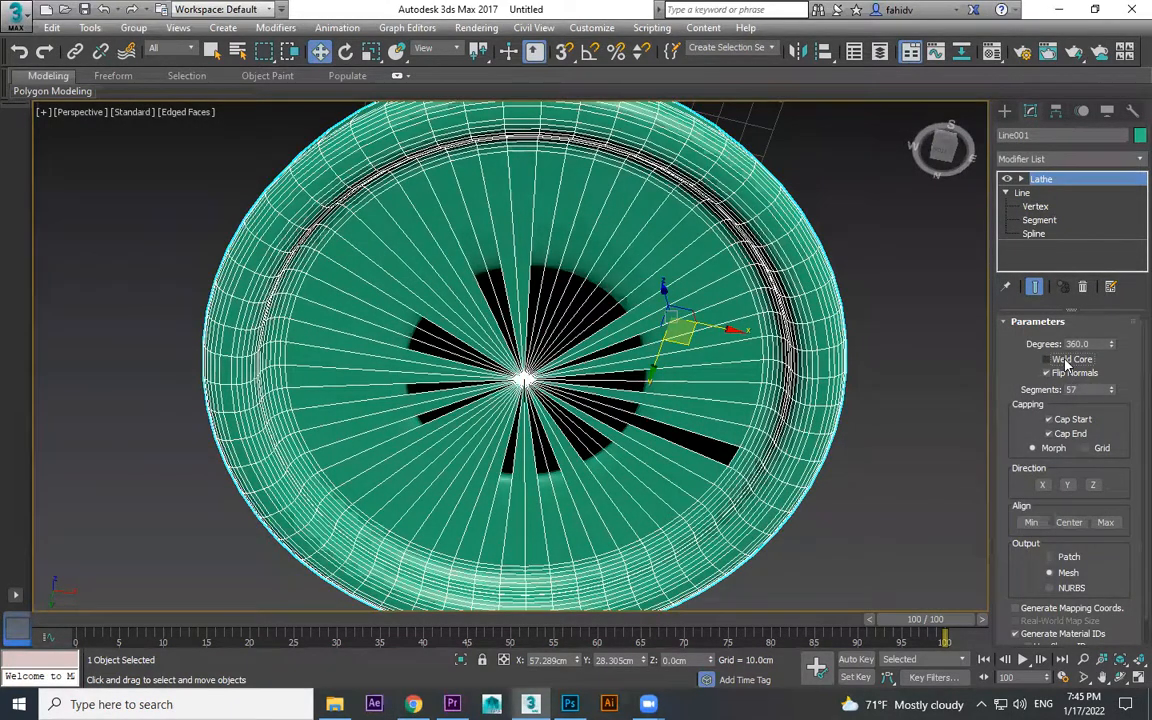
click(1066, 363)
scroll(885, 362, down, 5)
alt+middle_drag(887, 362, 792, 362)
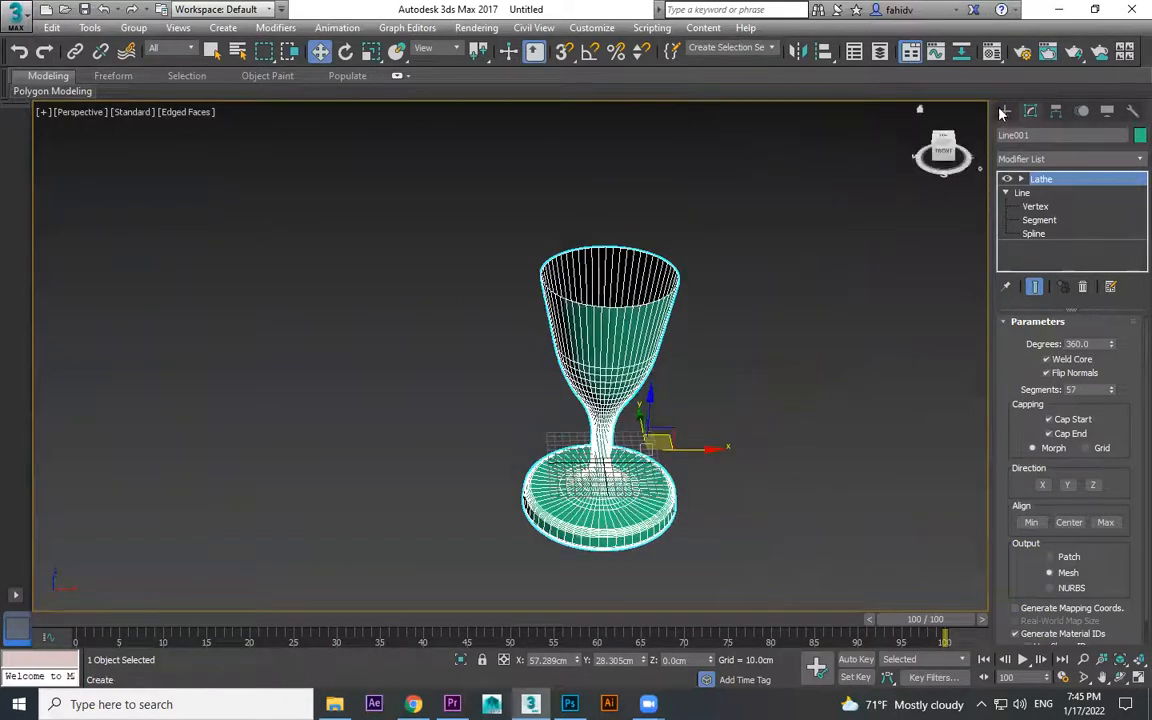
- Deselect the goblet and display it in Default Shading without edged faces to check its smooth surface
click(1003, 110)
click(826, 391)
scroll(826, 391, up, 3)
key(F3)
key(F3)
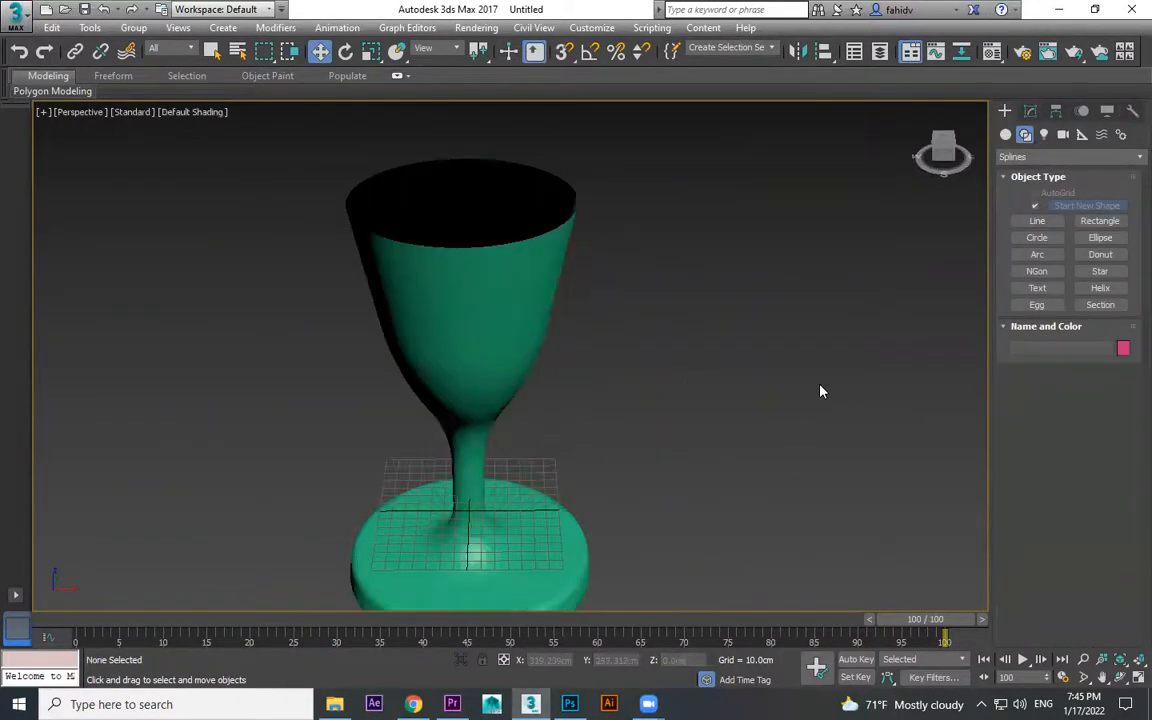
alt+middle_drag(679, 391, 718, 348)
scroll(718, 348, down, 3)
- Apply a Shell modifier to the goblet to give its walls thickness
click(567, 295)
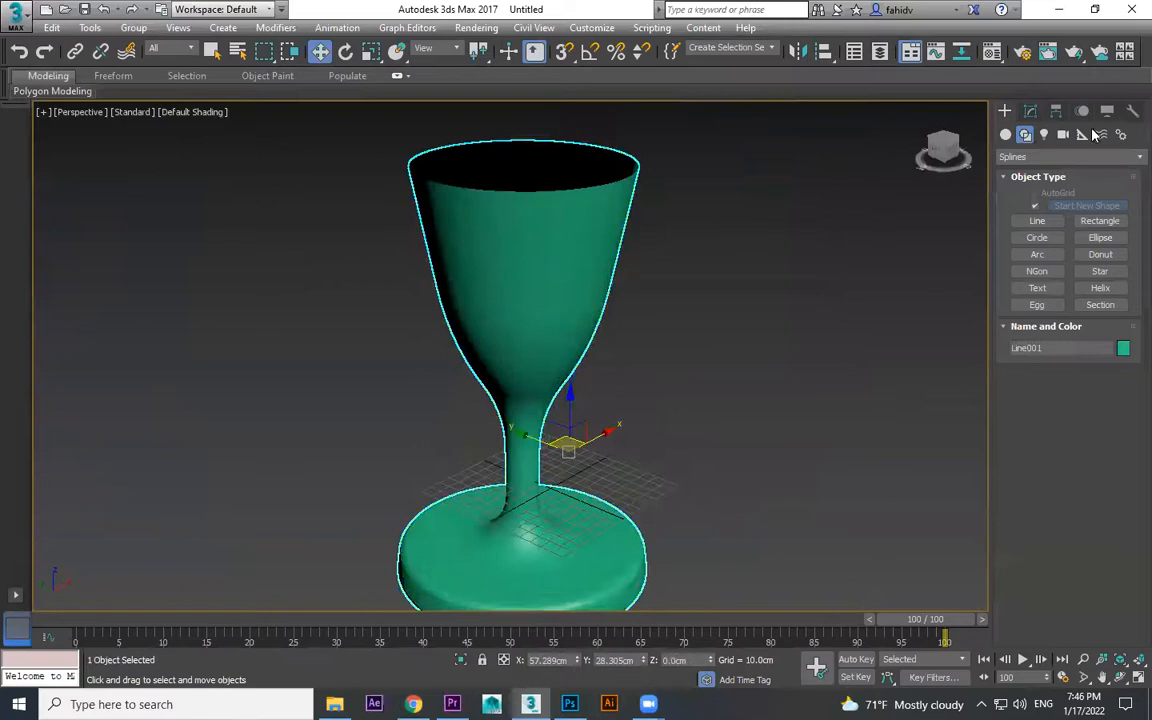
click(1030, 111)
click(1129, 160)
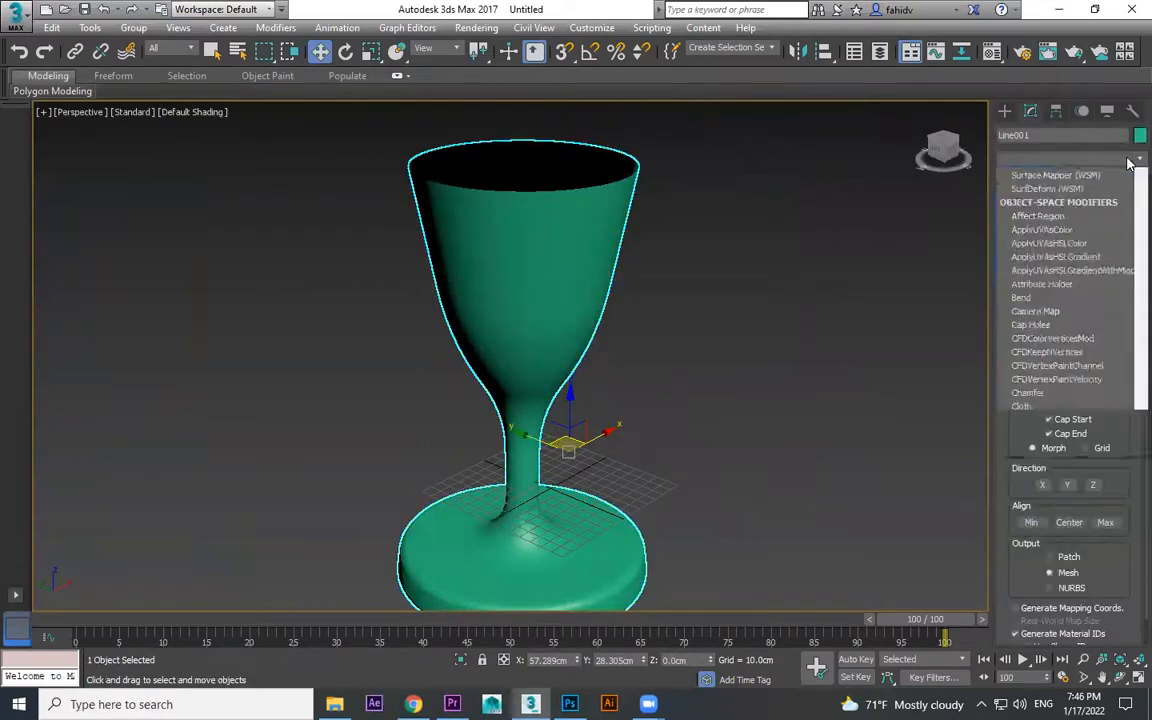
text(sh)
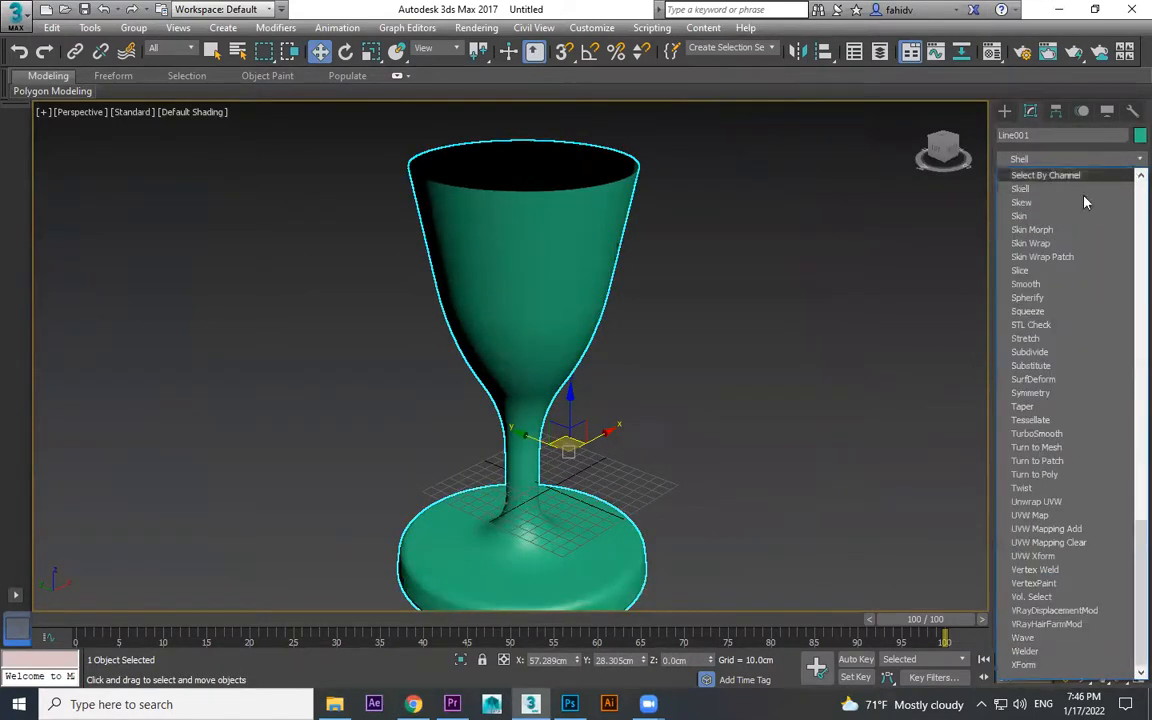
click(1033, 190)
- Set the shell's inner amount to 3.13 cm and its outer amount to 0.72 cm
alt+middle_drag(802, 234, 1084, 335)
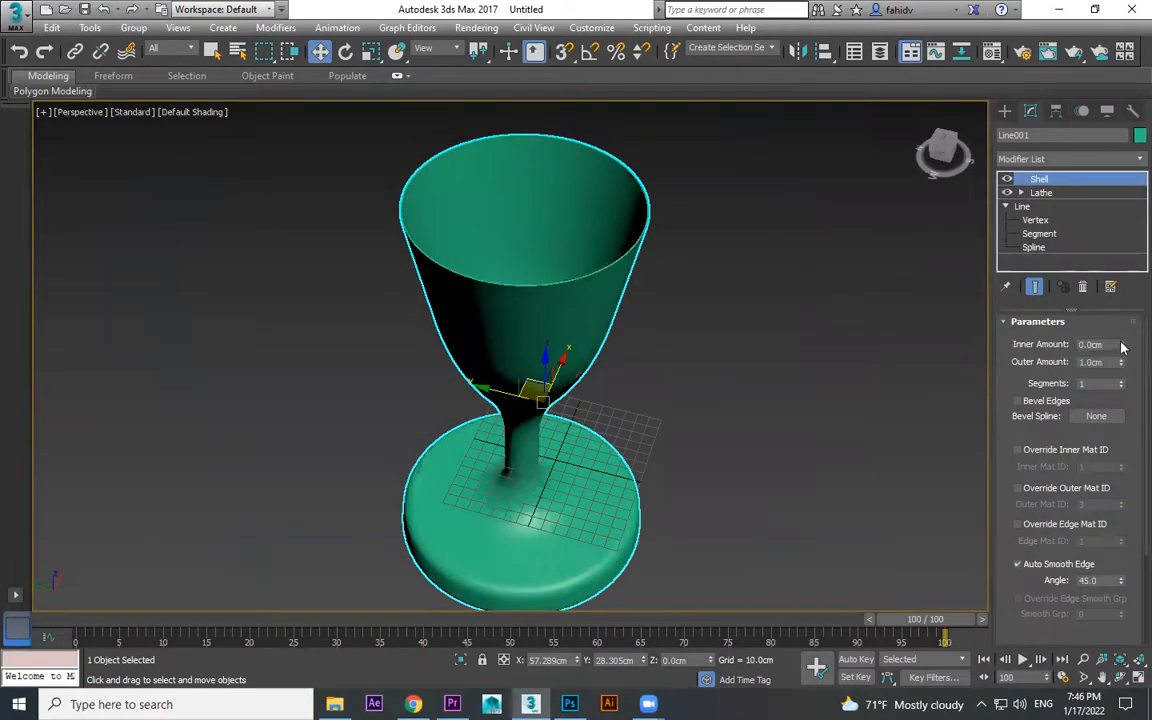
drag(1132, 265, 1135, 117)
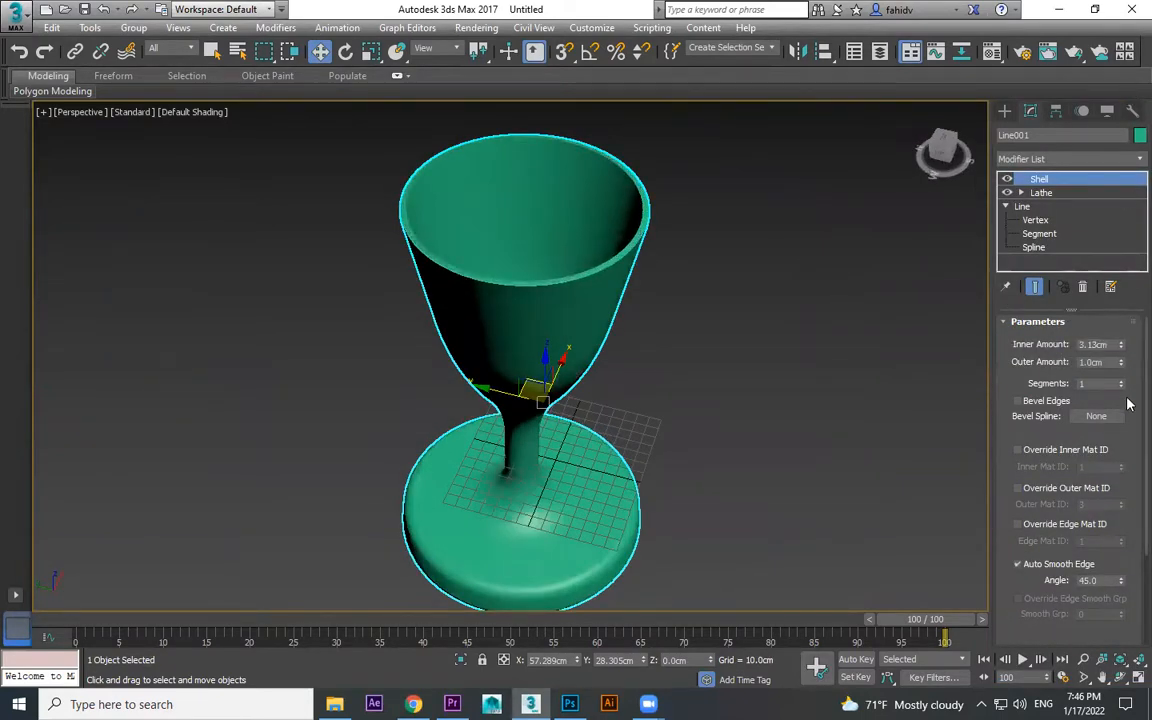
mouse_move(1122, 363)
mouse_down()
mouse_move(1124, 305)
mouse_move(1119, 378)
mouse_up()
alt+middle_drag(722, 480, 679, 480)
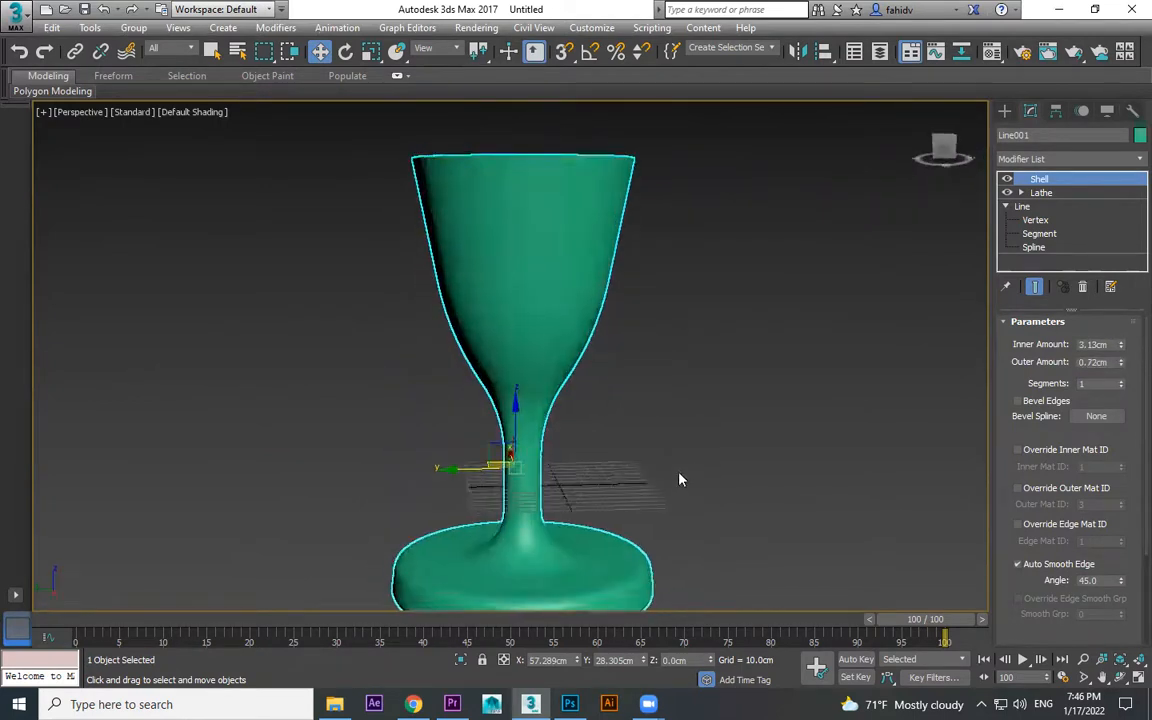
- Delete the finished goblet from the scene
drag(476, 425, 474, 430)
scroll(537, 480, down, 3)
alt+middle_drag(537, 480, 597, 472)
key(Delete)
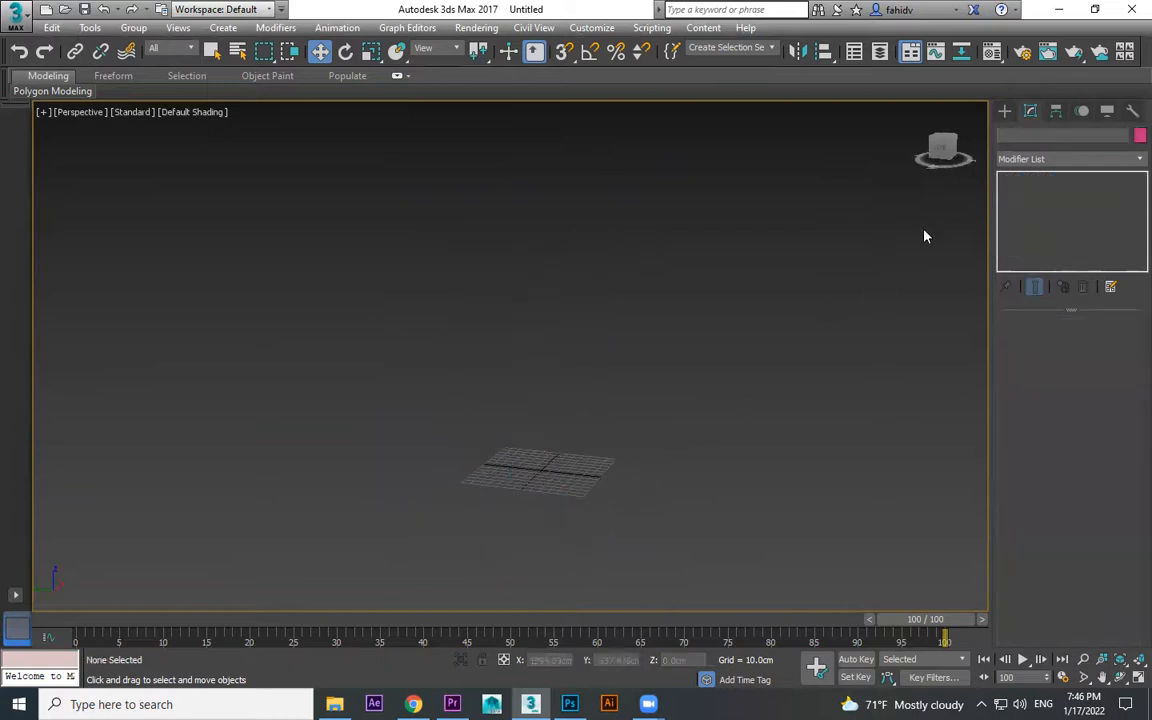
- In the Left view, draw a new goblet half profile with Line, covering the angled bowl and a straight vertical stem beside the centre axis
click(1004, 111)
click(1046, 223)
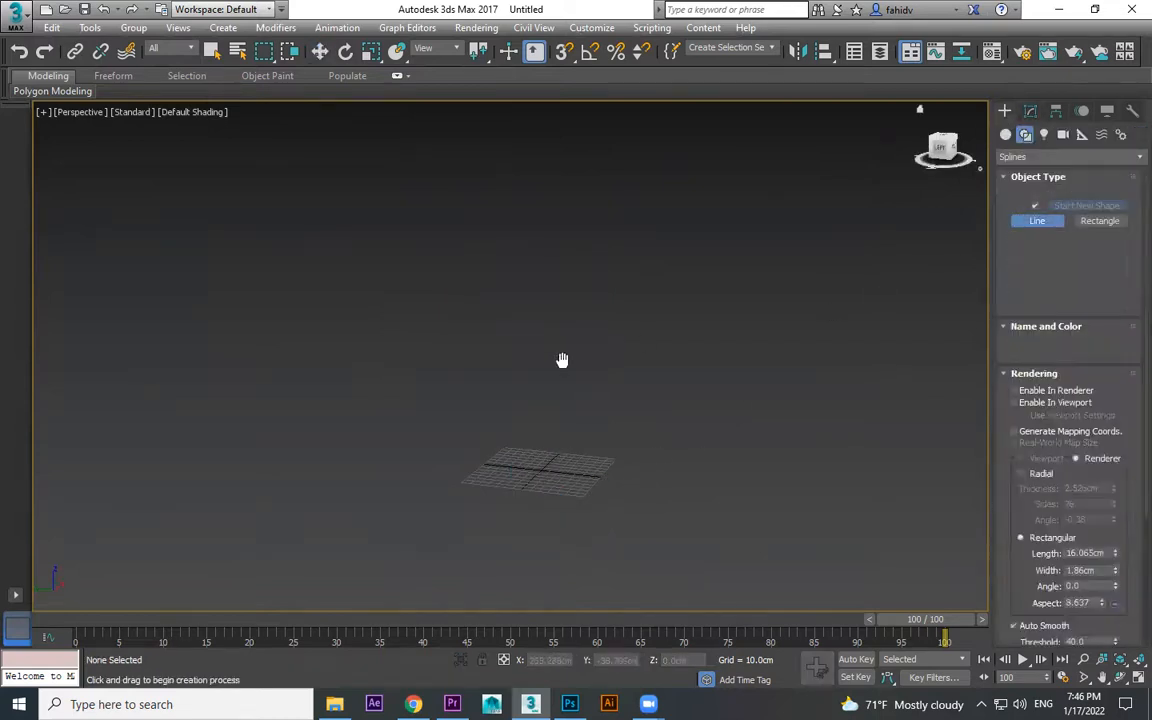
key(l)
mouse_move(614, 337)
middle_down()
mouse_move(546, 347)
mouse_move(566, 420)
middle_up()
middle_drag(602, 255, 508, 332)
middle_drag(571, 239, 566, 269)
click(537, 145)
click(593, 281)
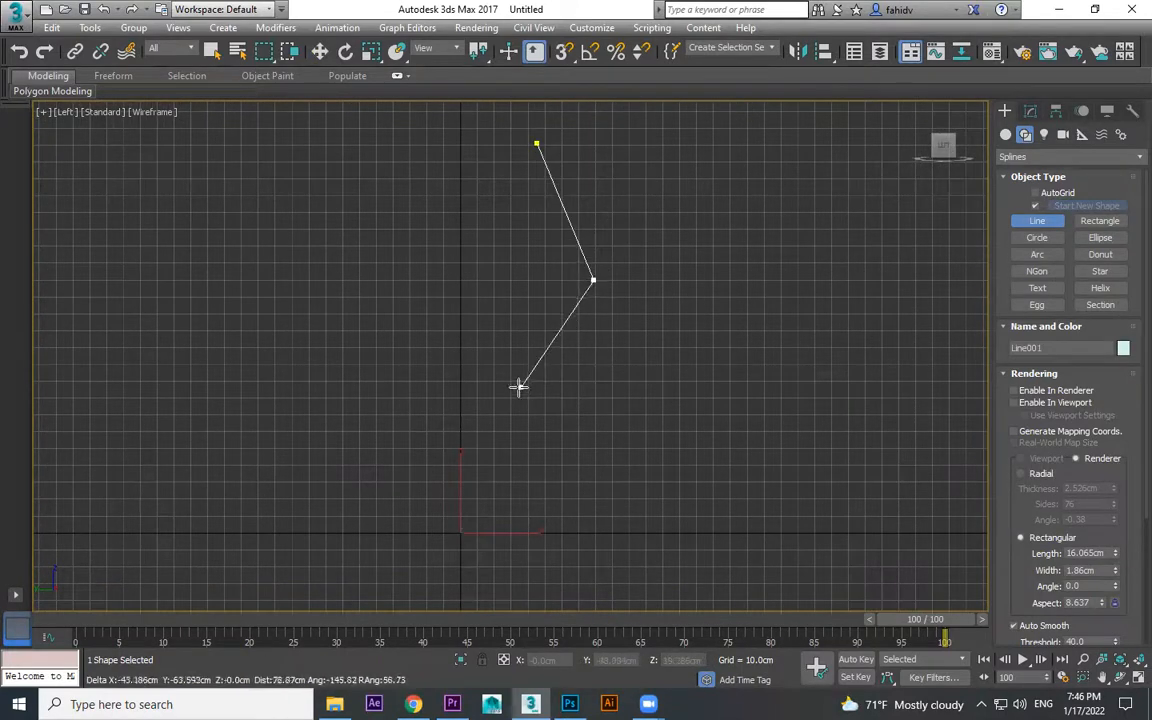
click(476, 421)
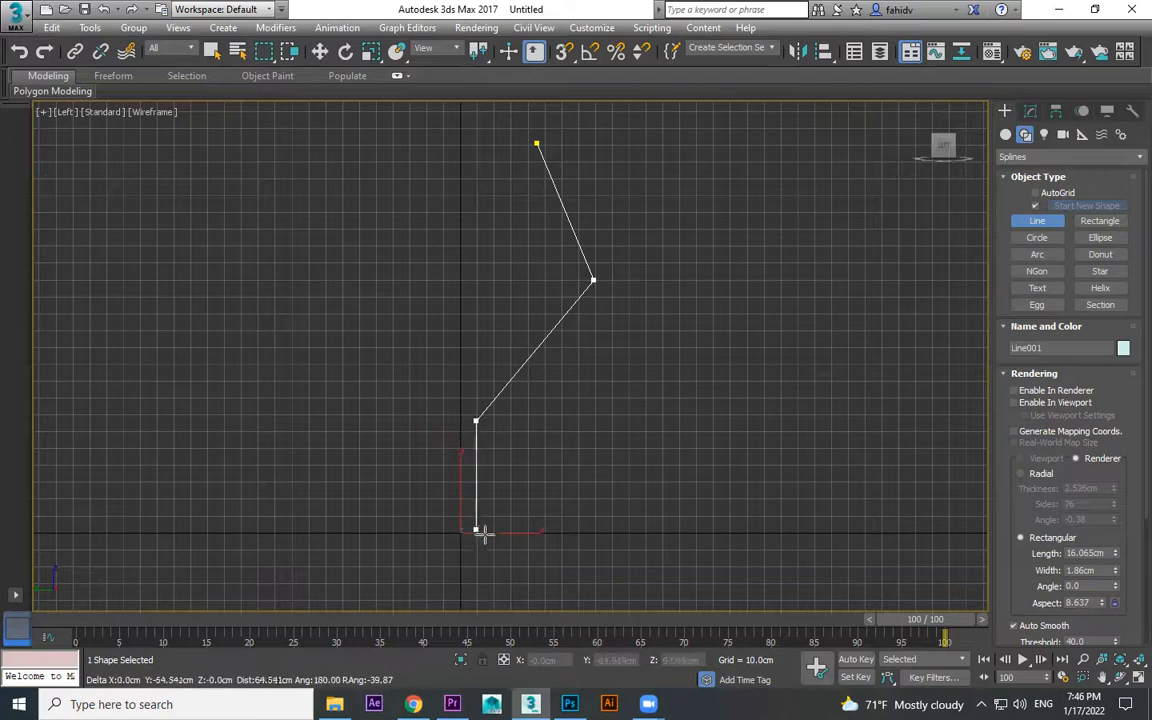
click(477, 581)
- Continue the goblet line with a sloping foot, a small stepped rim and an underside ending at the centre axis, and finish it
middle_drag(506, 548, 506, 453)
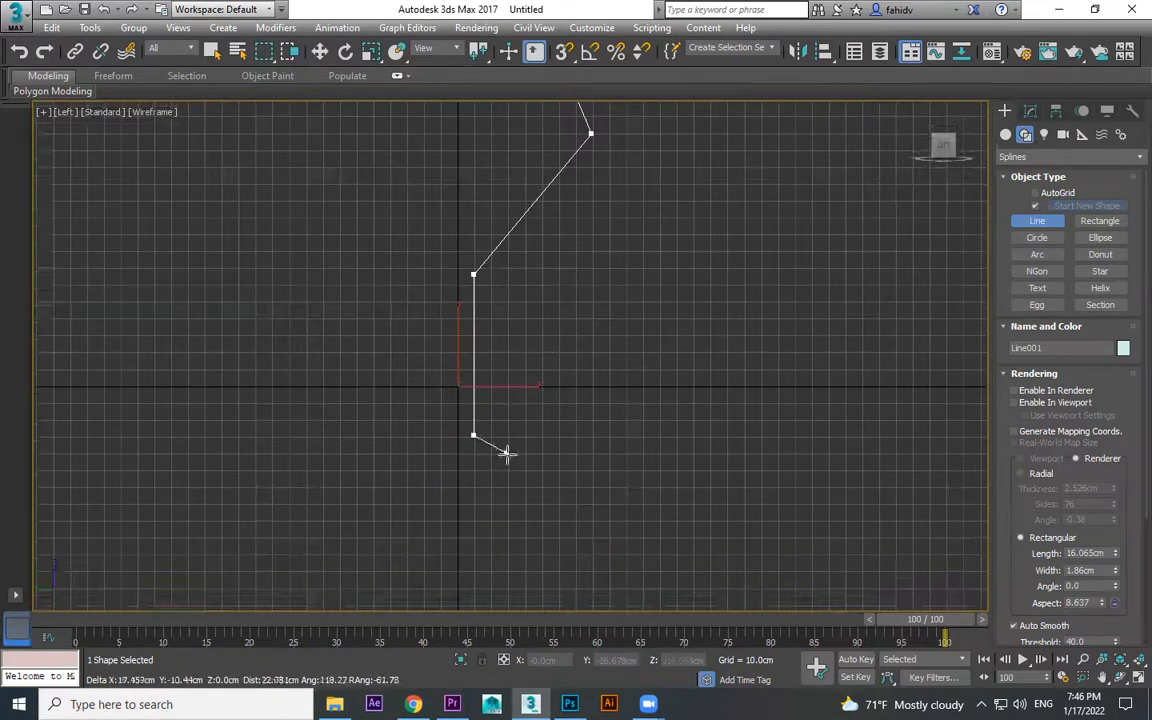
click(599, 483)
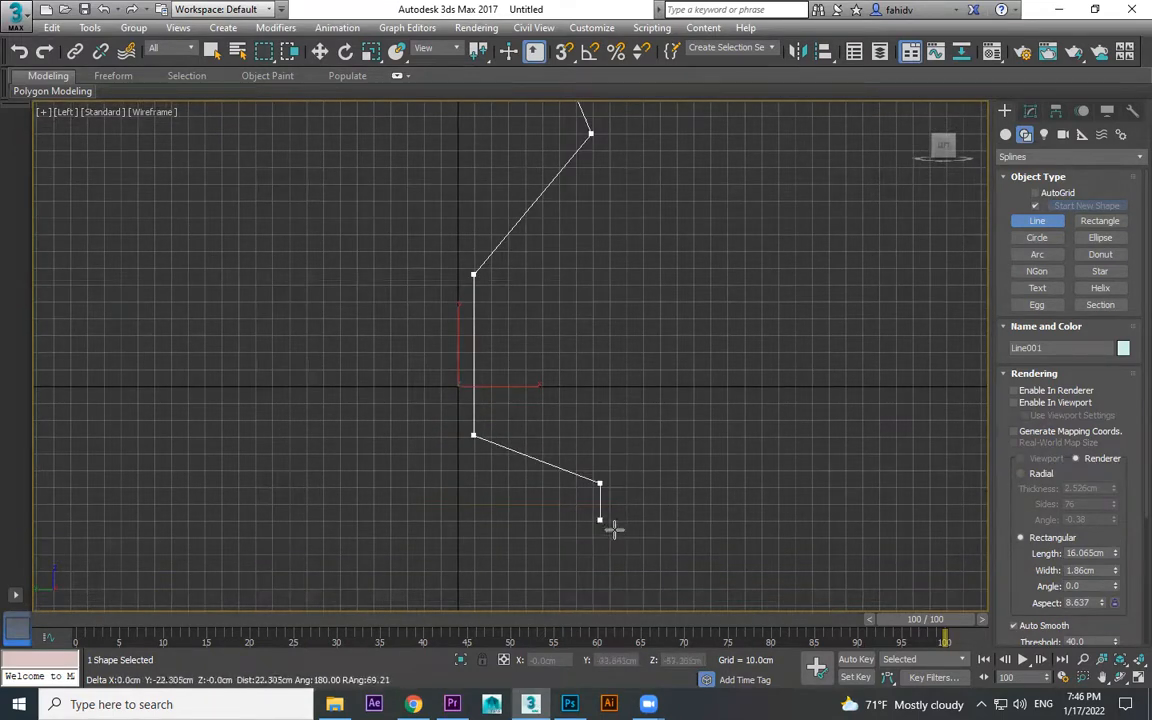
click(599, 512)
click(567, 512)
click(567, 493)
click(458, 480)
right_click(458, 480)
- At vertex level, fillet the bowl's widest vertex and the vertex where the bowl meets the stem
click(1030, 110)
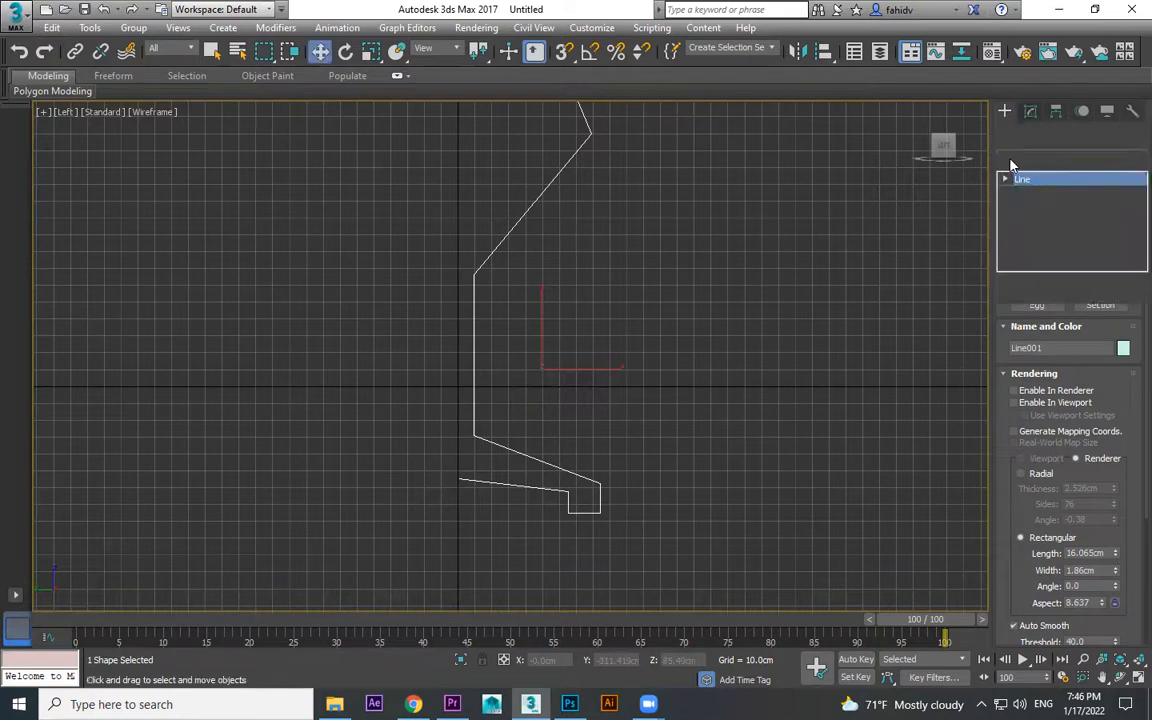
click(1005, 179)
click(1035, 192)
scroll(669, 337, down, 2)
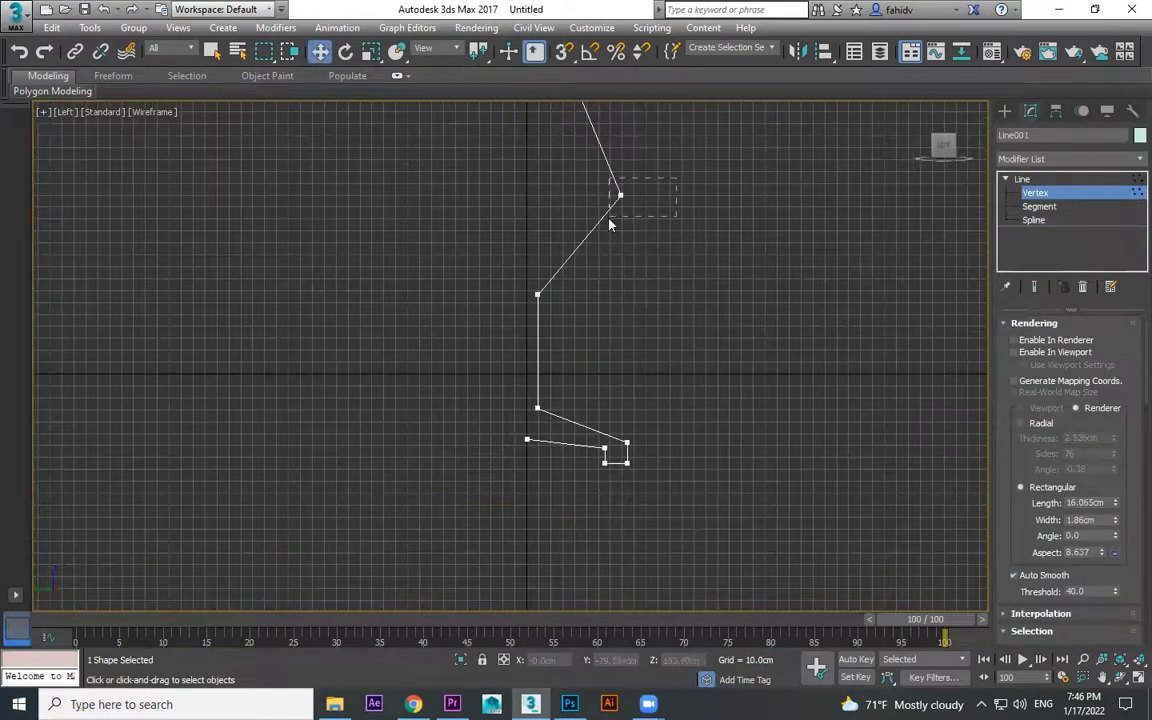
drag(610, 225, 610, 225)
scroll(1029, 586, down, 5)
scroll(1035, 538, down, 5)
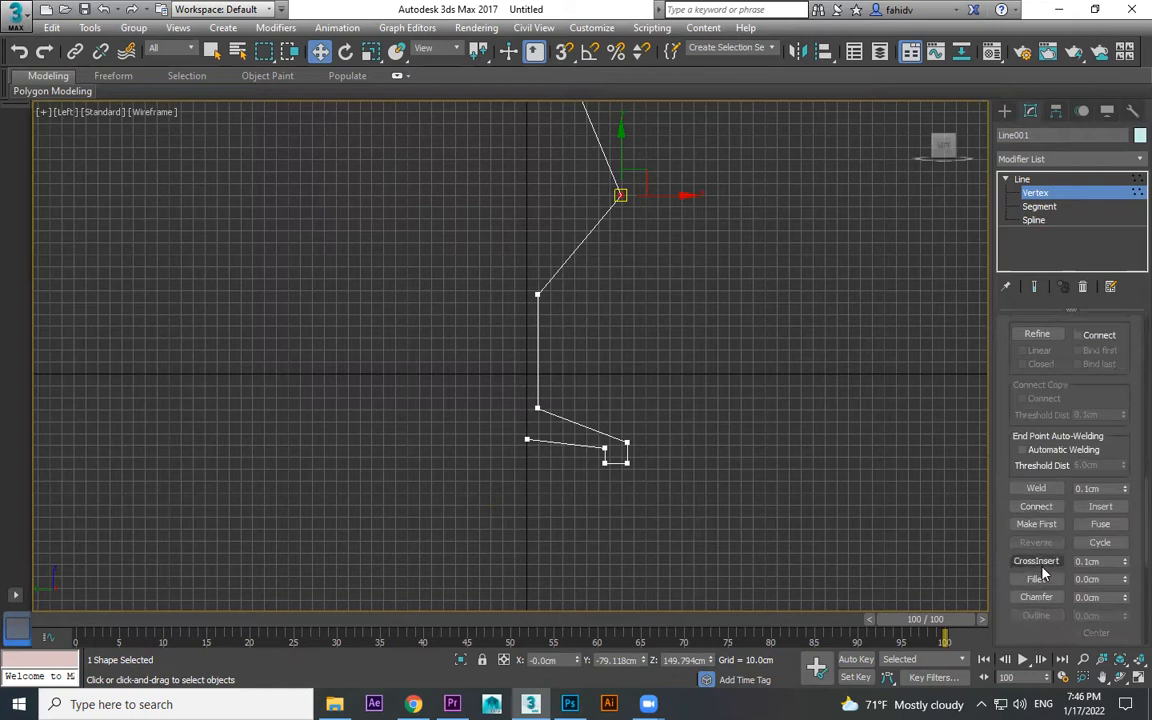
click(1037, 579)
middle_drag(647, 222, 667, 327)
drag(642, 298, 663, 246)
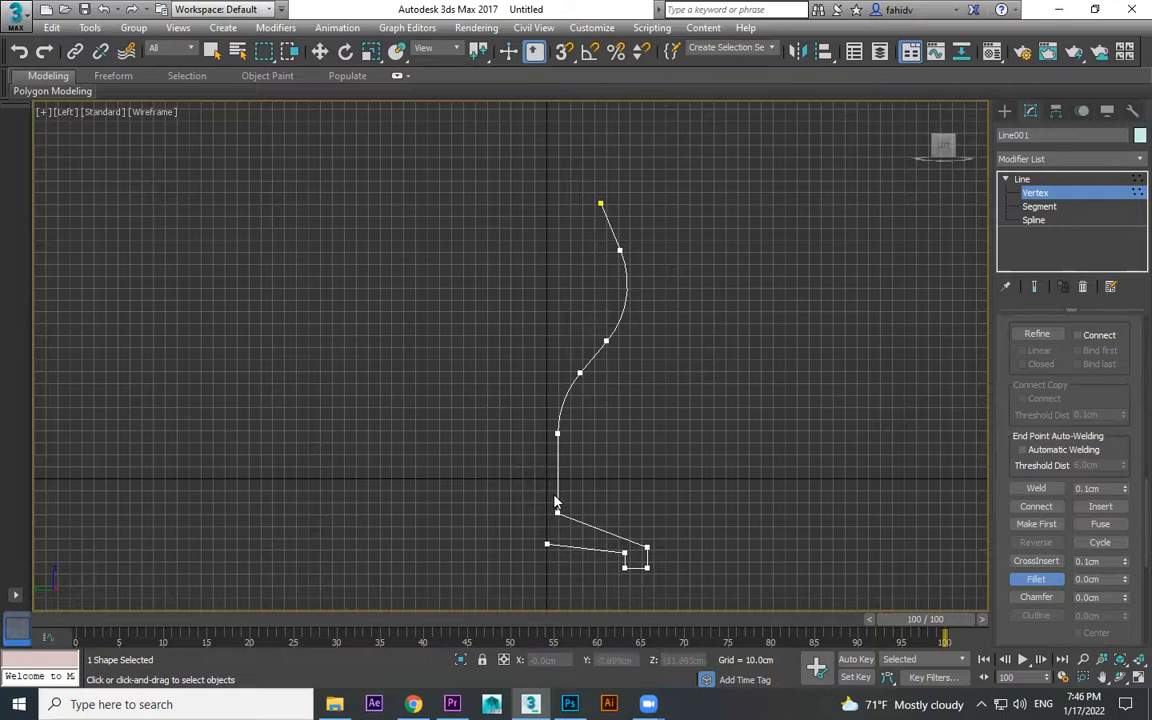
- Fillet the vertex where the stem meets the foot and the corner vertices of the foot's rim
scroll(655, 507, up, 2)
middle_drag(657, 505, 682, 441)
drag(712, 461, 647, 381)
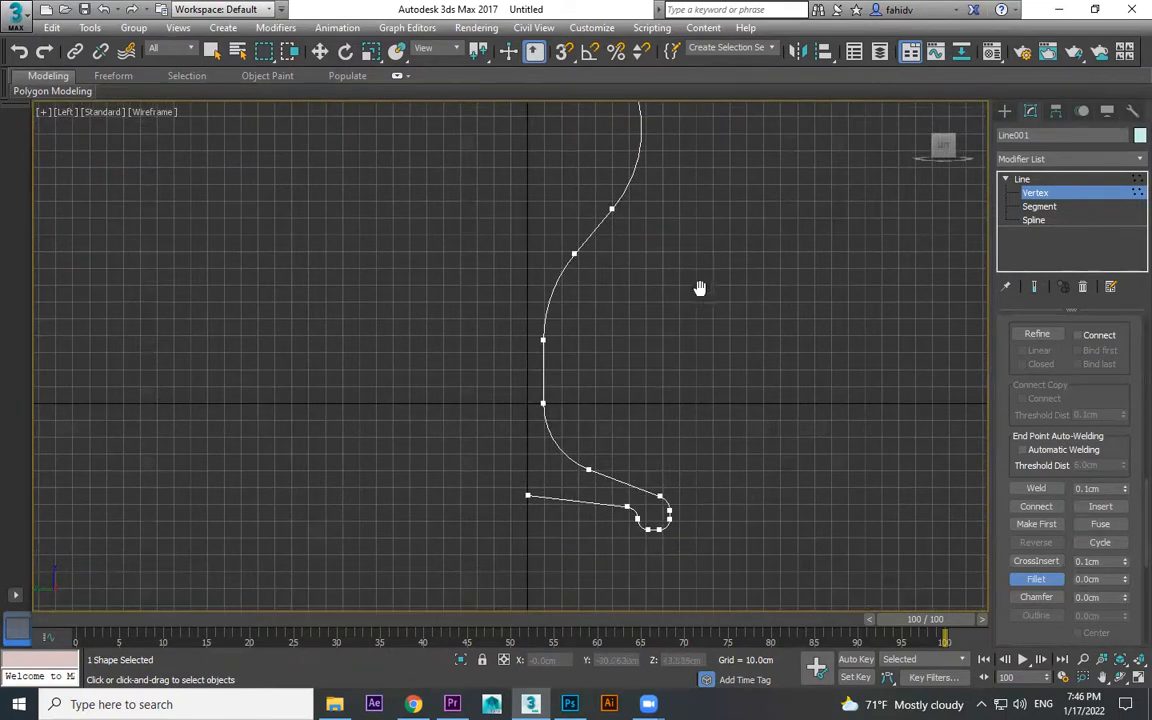
- Move the top end vertex of the goblet profile outward and upward to straighten the bowl's rim
middle_drag(700, 288, 685, 481)
key(w)
click(589, 208)
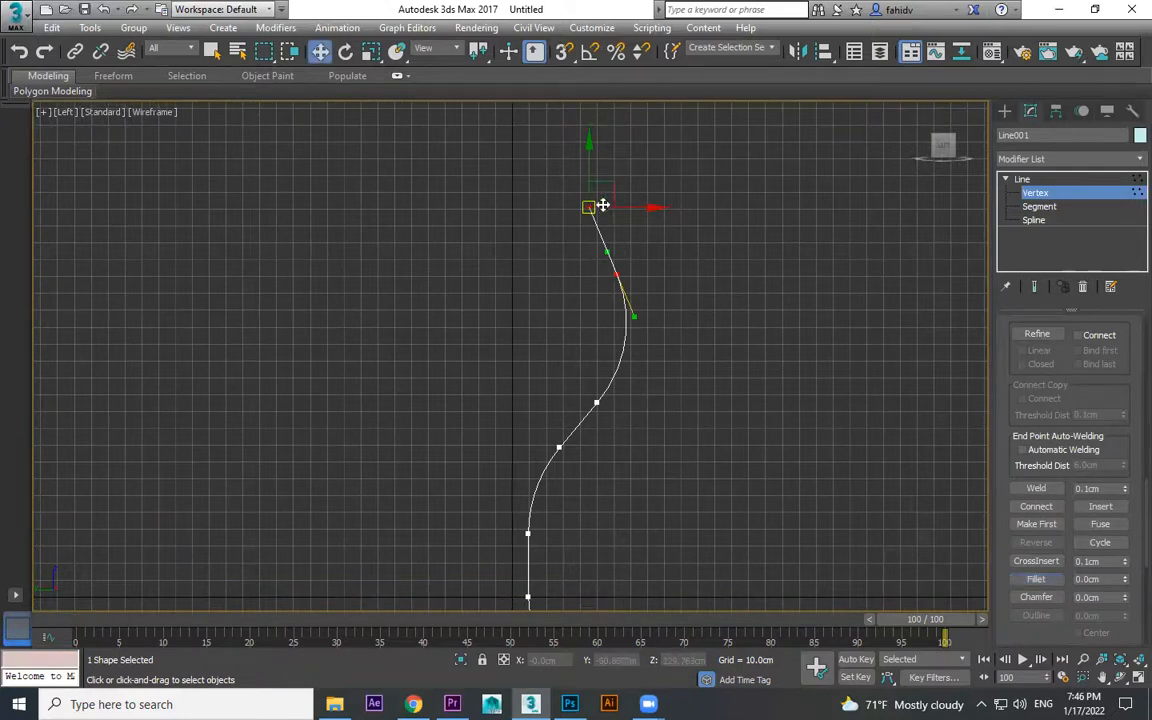
drag(620, 201, 636, 176)
- Leave vertex editing, apply a Lathe modifier to the profile in the Perspective view and align its axis to Min
click(1004, 113)
key(p)
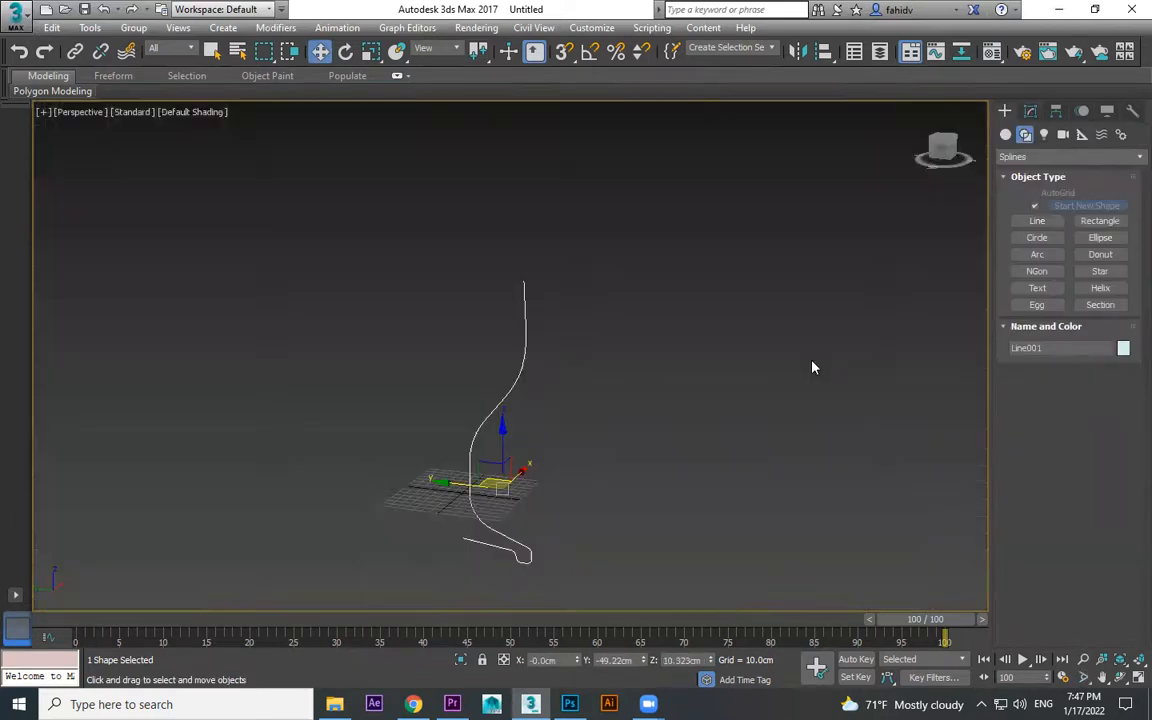
middle_drag(735, 412, 855, 362)
click(1030, 111)
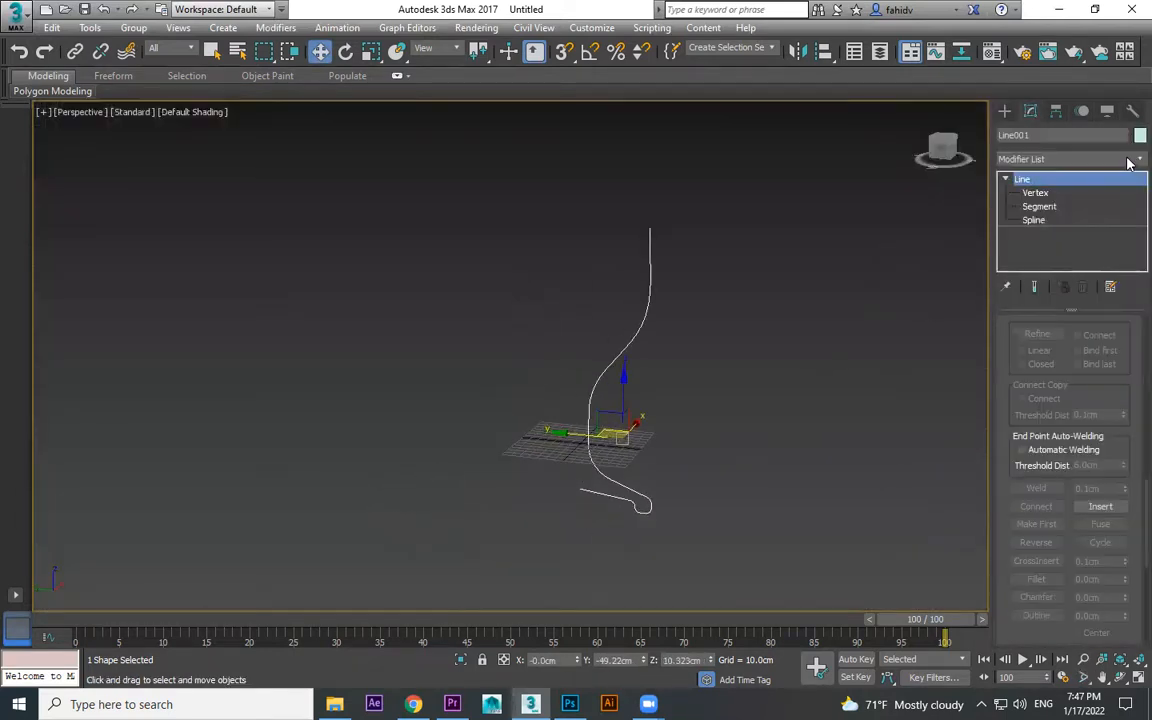
click(1129, 162)
key(l)
click(1048, 177)
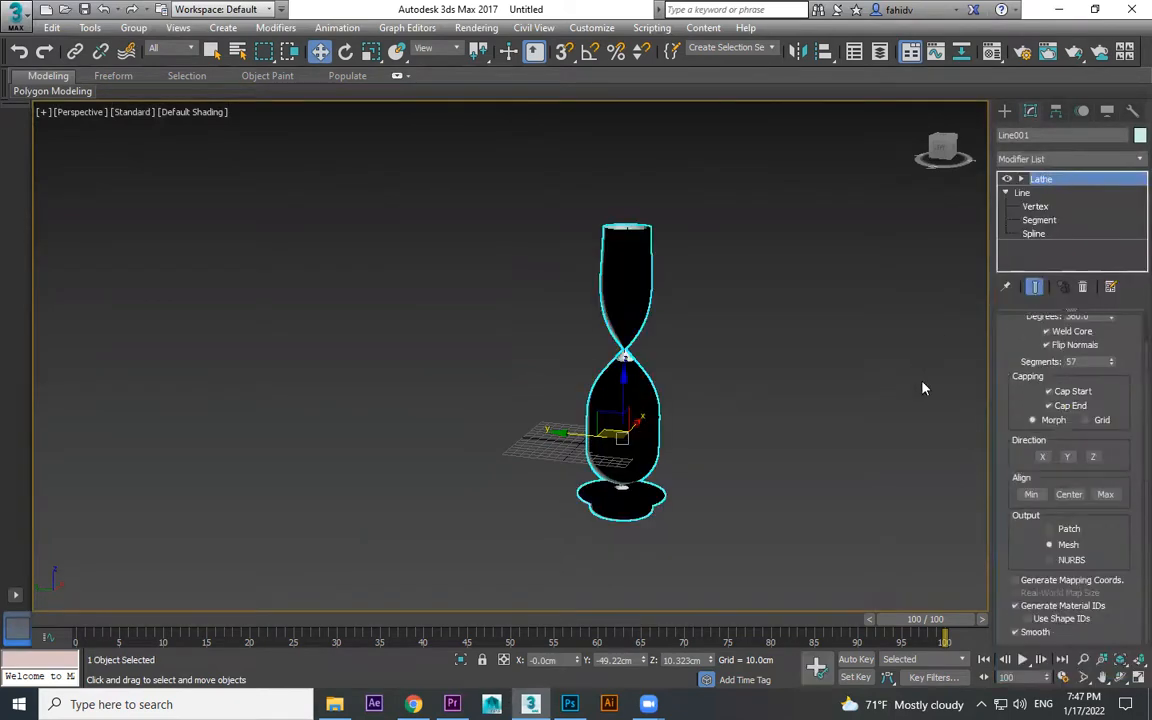
click(1032, 494)
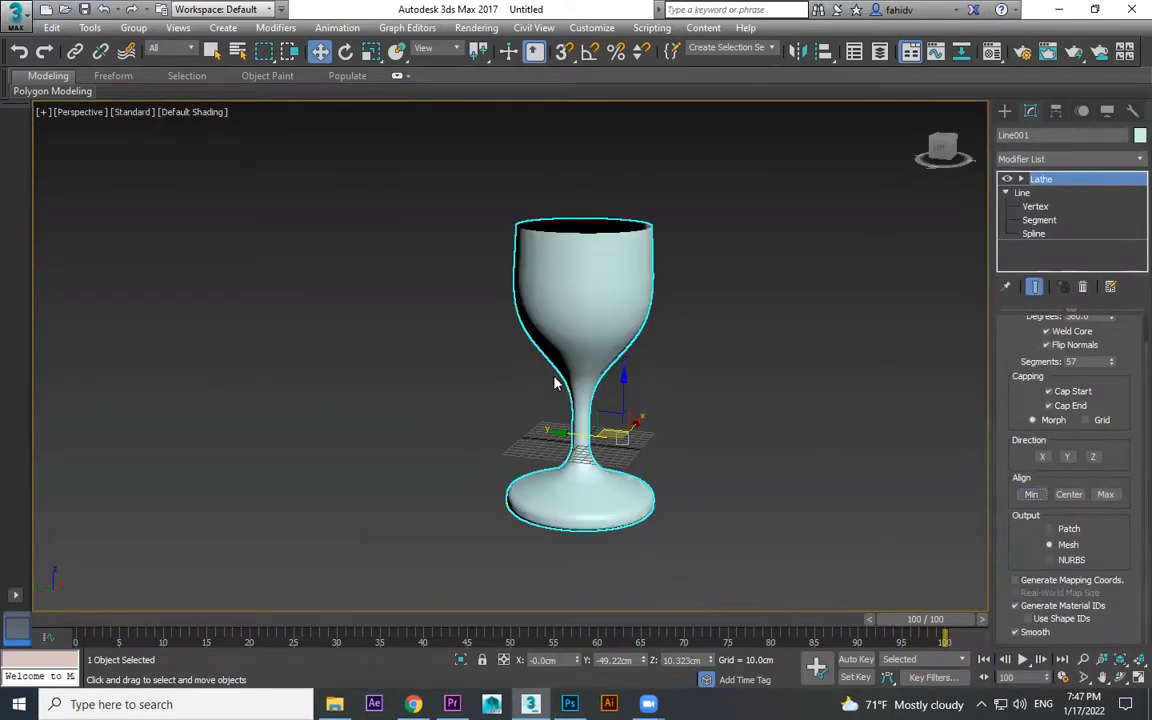
- Switch the lathe's Flip Normals off to compare the goblet's shading from several angles, and switch it back on
alt+middle_drag(649, 406, 728, 435)
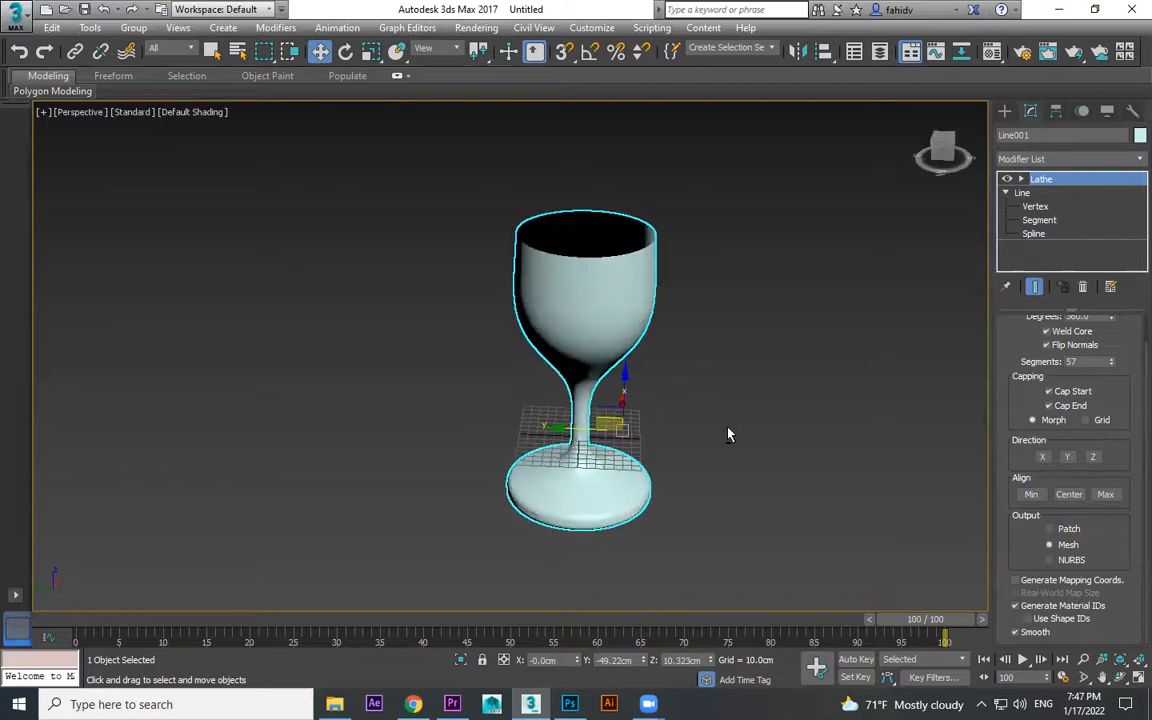
click(1072, 345)
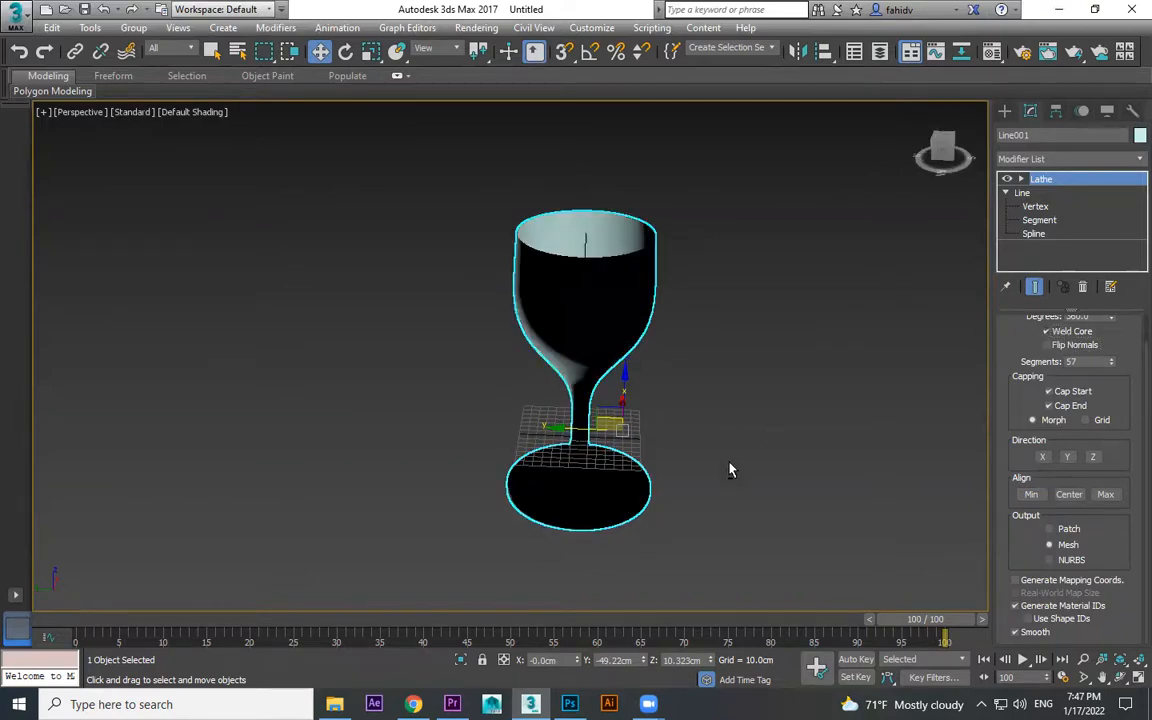
alt+middle_drag(730, 470, 710, 355)
click(1080, 345)
alt+middle_drag(787, 391, 640, 206)
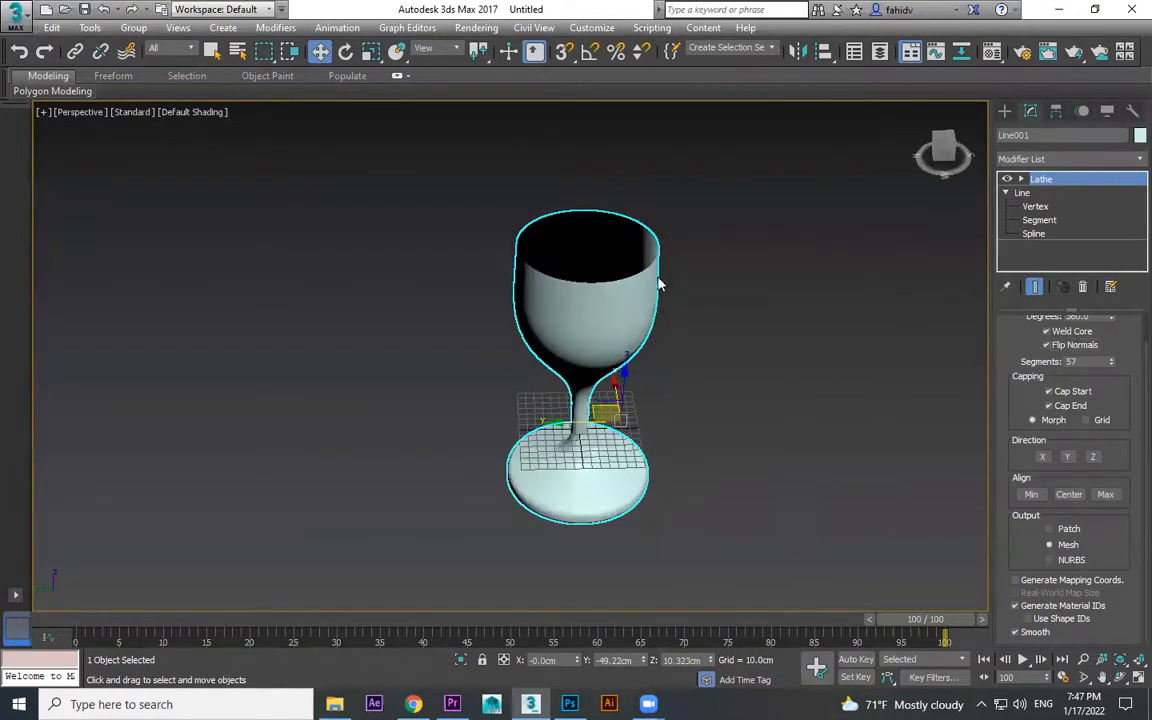
- Apply a Shell modifier to the goblet and set its inner amount to 3.39 cm
scroll(690, 290, up, 5)
alt+middle_drag(726, 283, 516, 223)
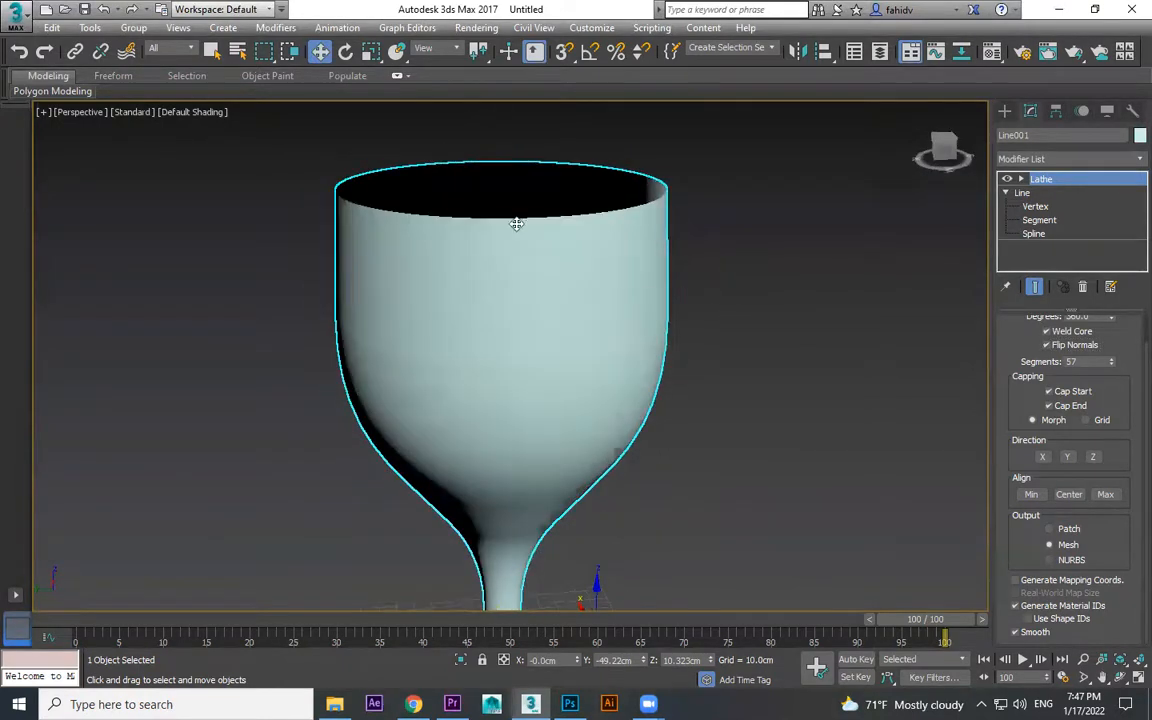
alt+middle_drag(686, 321, 714, 388)
scroll(704, 306, down, 3)
middle_drag(732, 396, 662, 309)
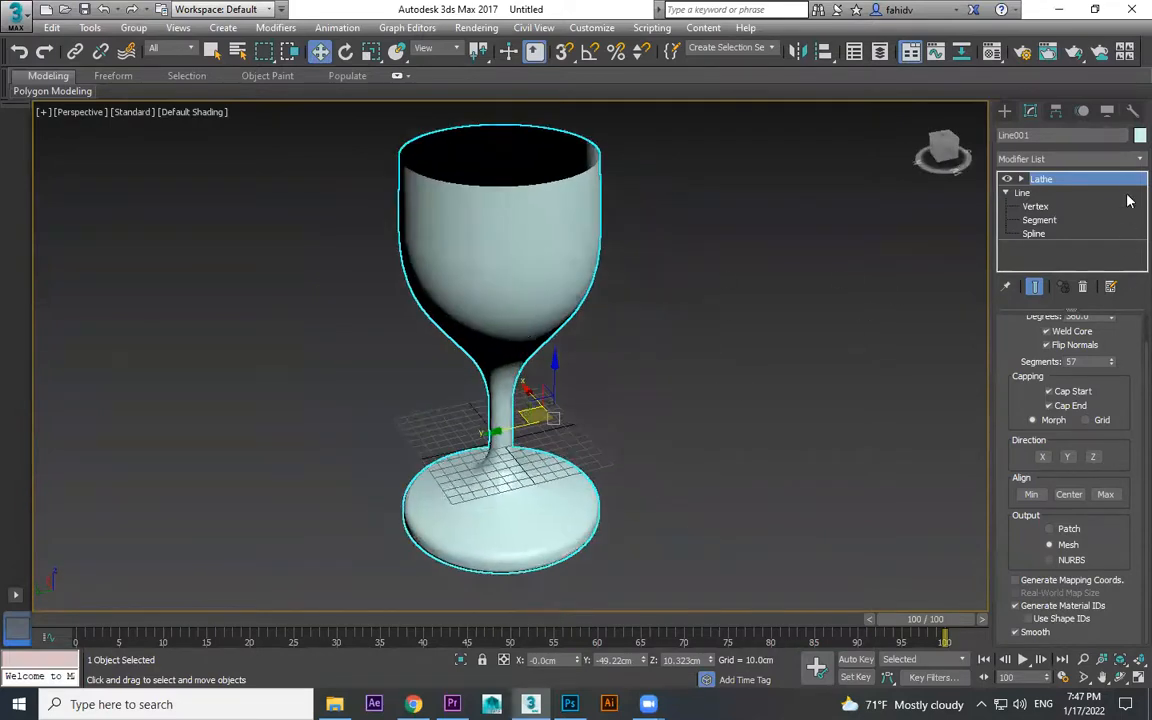
click(1130, 160)
text(sh)
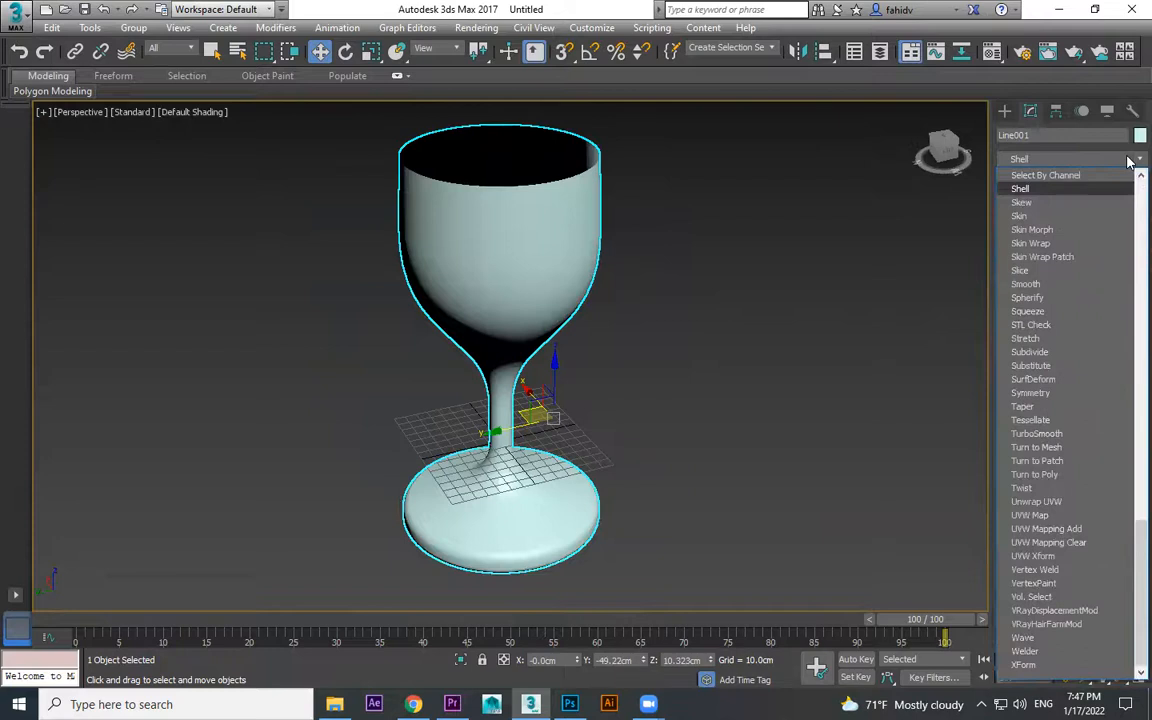
click(1030, 189)
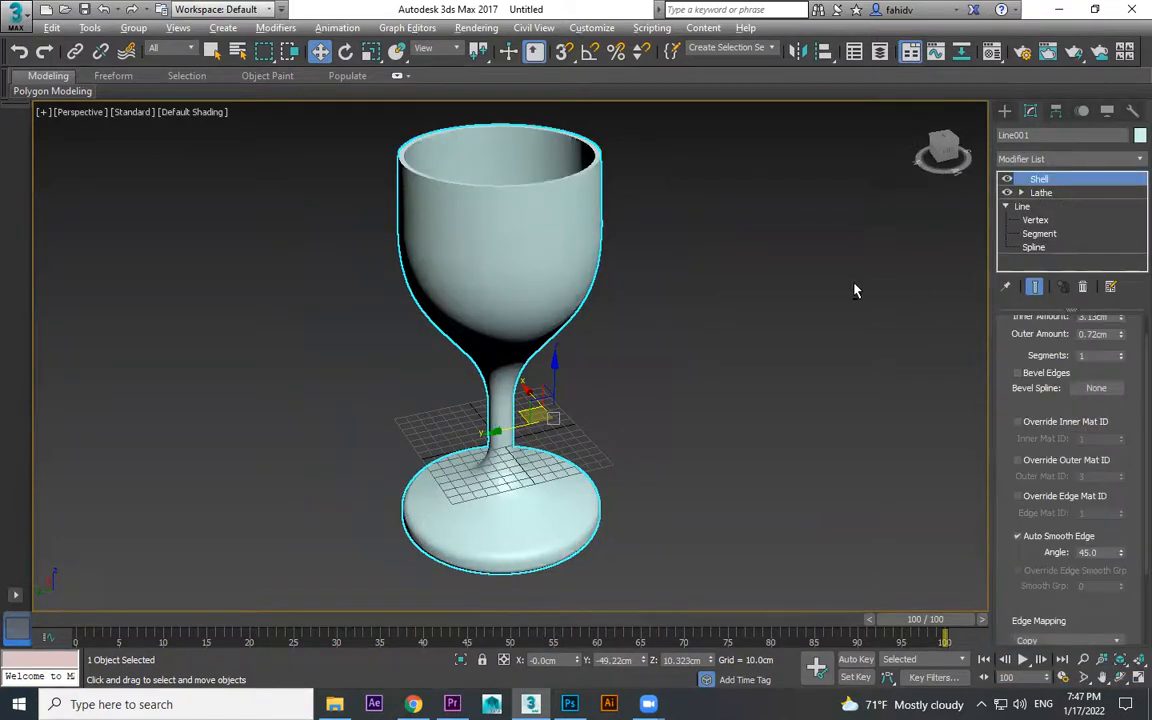
alt+middle_drag(855, 290, 862, 334)
drag(1128, 330, 1133, 403)
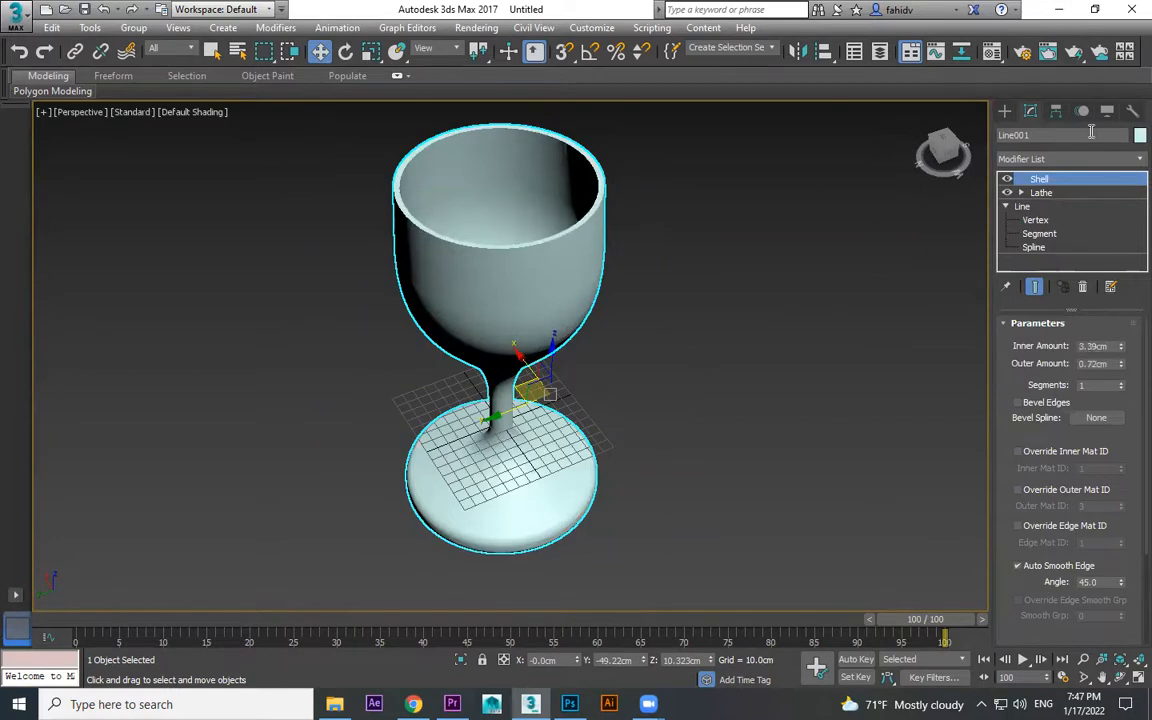
- Delete the second goblet from the scene
click(1005, 110)
middle_drag(720, 280, 660, 240)
key(Delete)
- In the Left view, start a baluster half profile with Line at the centre axis, drawing a flat top and a stepped cap edge
click(1040, 221)
key(l)
scroll(620, 370, down, 3)
scroll(657, 310, up, 2)
click(526, 237)
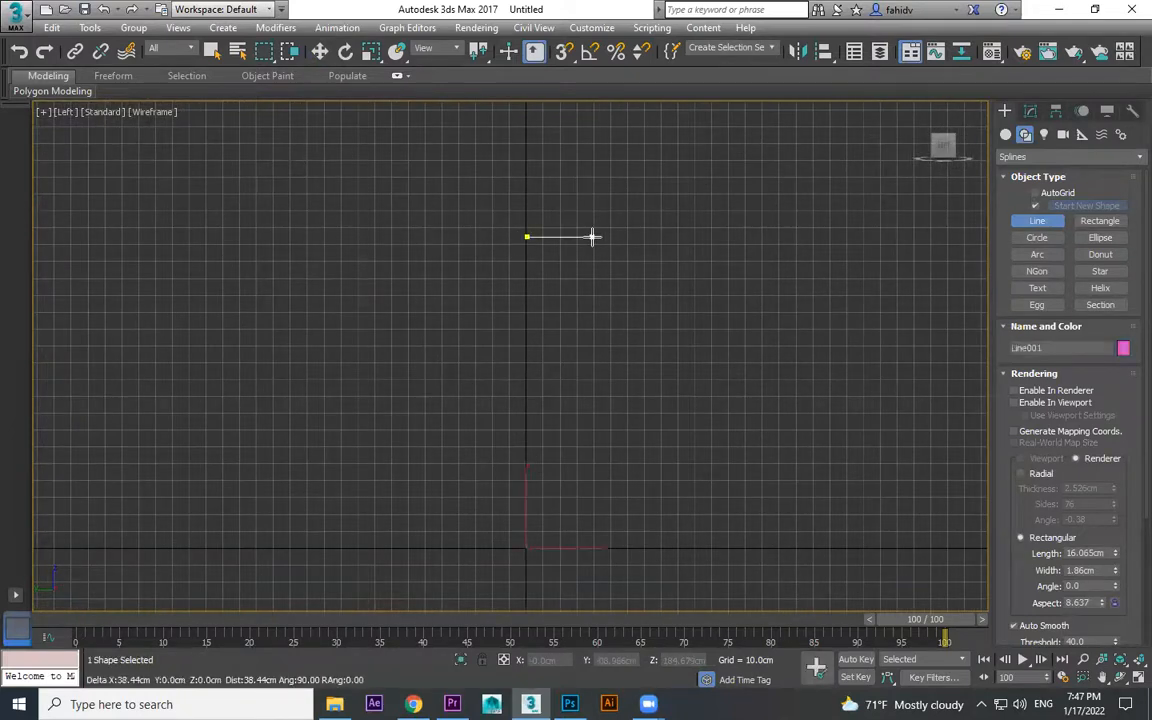
click(589, 237)
click(578, 262)
click(566, 262)
- Continue the baluster line down the shaft, adding a zigzag ring detail at mid-height and a tapering lower shaft
click(566, 344)
click(559, 403)
click(574, 433)
click(566, 442)
click(579, 456)
click(557, 486)
middle_drag(567, 502, 578, 321)
click(573, 397)
click(559, 442)
- Complete the baluster line with a base widening in steps and a flat bottom running back to the centre axis
click(560, 486)
click(598, 487)
click(598, 512)
click(613, 512)
click(614, 523)
click(629, 523)
click(629, 550)
click(540, 551)
right_click(540, 551)
- At vertex level, fillet the stepped corner vertices of the baluster's cap
click(1030, 111)
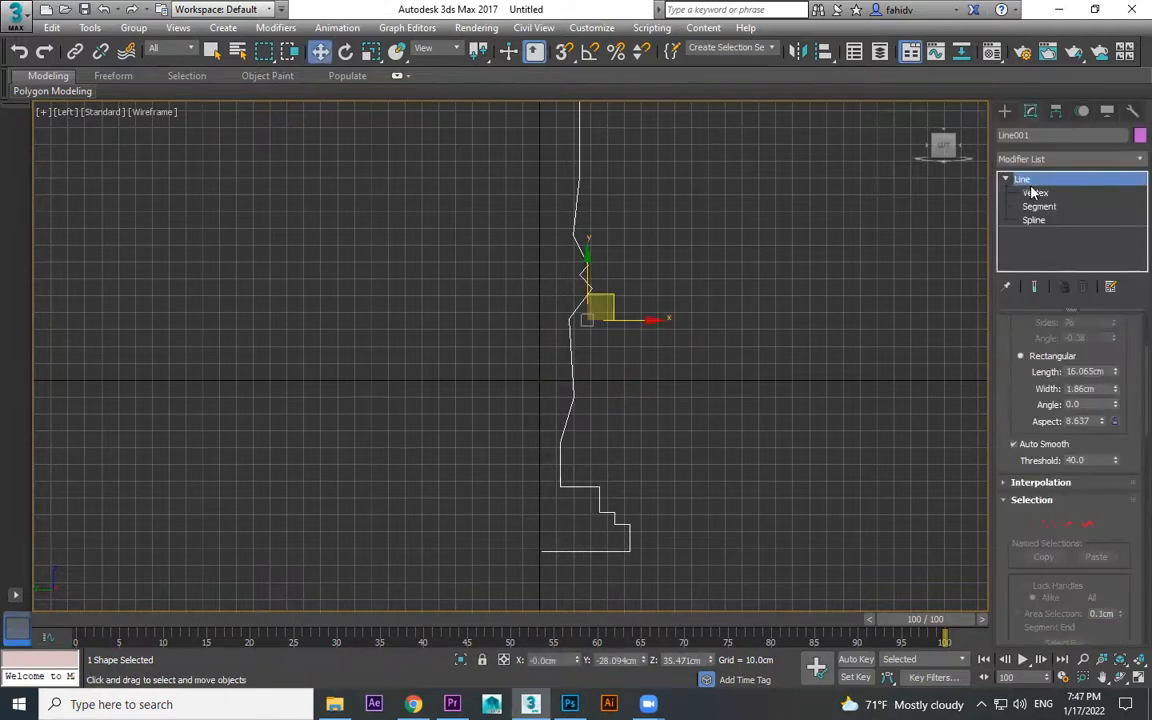
click(1033, 192)
middle_drag(669, 304, 673, 417)
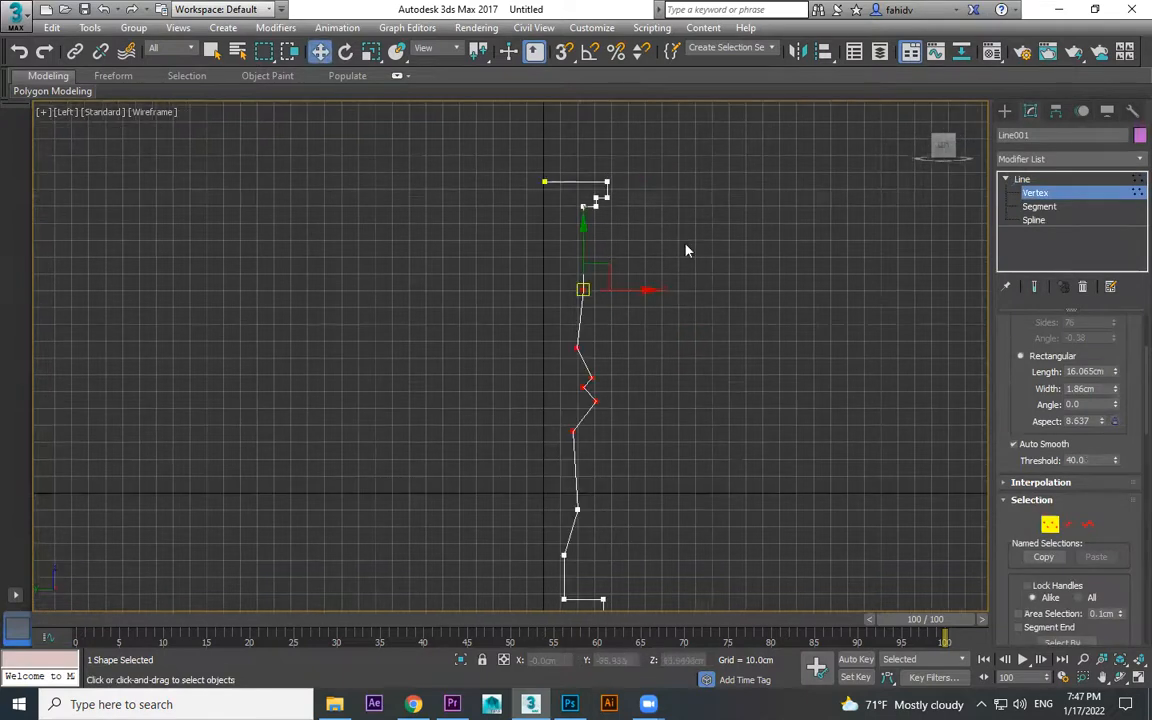
drag(578, 260, 580, 255)
scroll(1088, 530, down, 10)
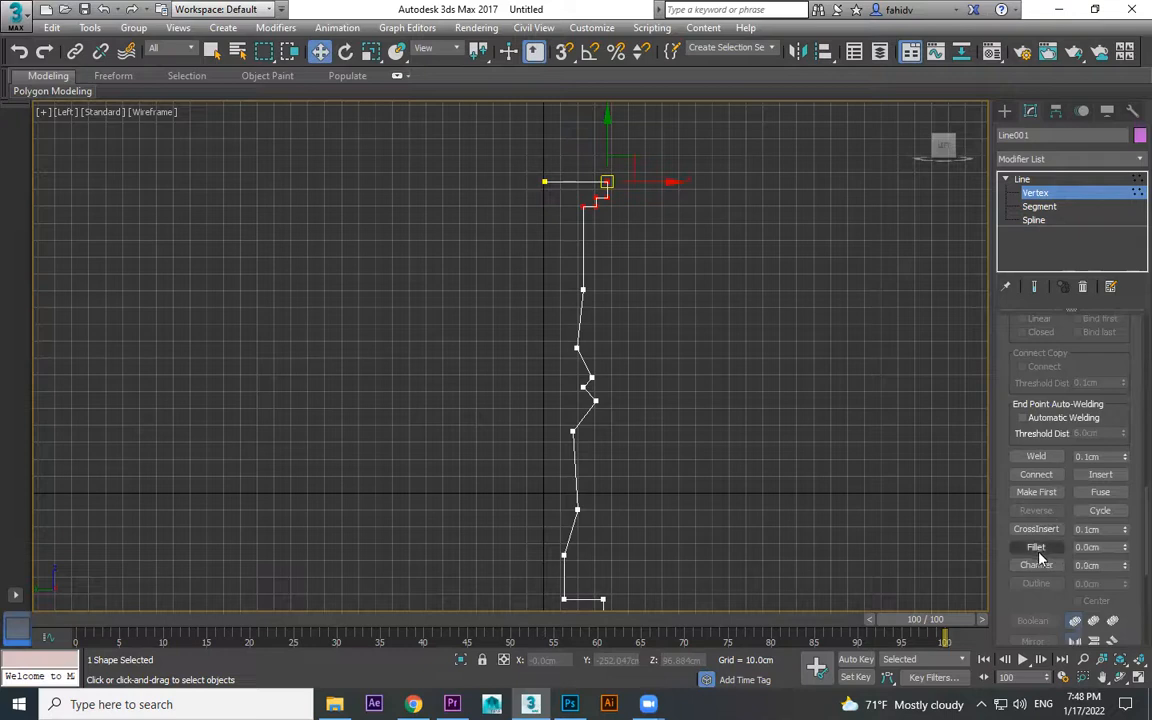
middle_drag(608, 196, 623, 312)
scroll(624, 313, up, 2)
drag(614, 306, 631, 233)
- Fillet the vertices of the shaft and its mid-height ring detail, including the bends of the lower shaft
middle_drag(611, 418, 639, 274)
drag(641, 271, 616, 409)
middle_drag(635, 409, 647, 280)
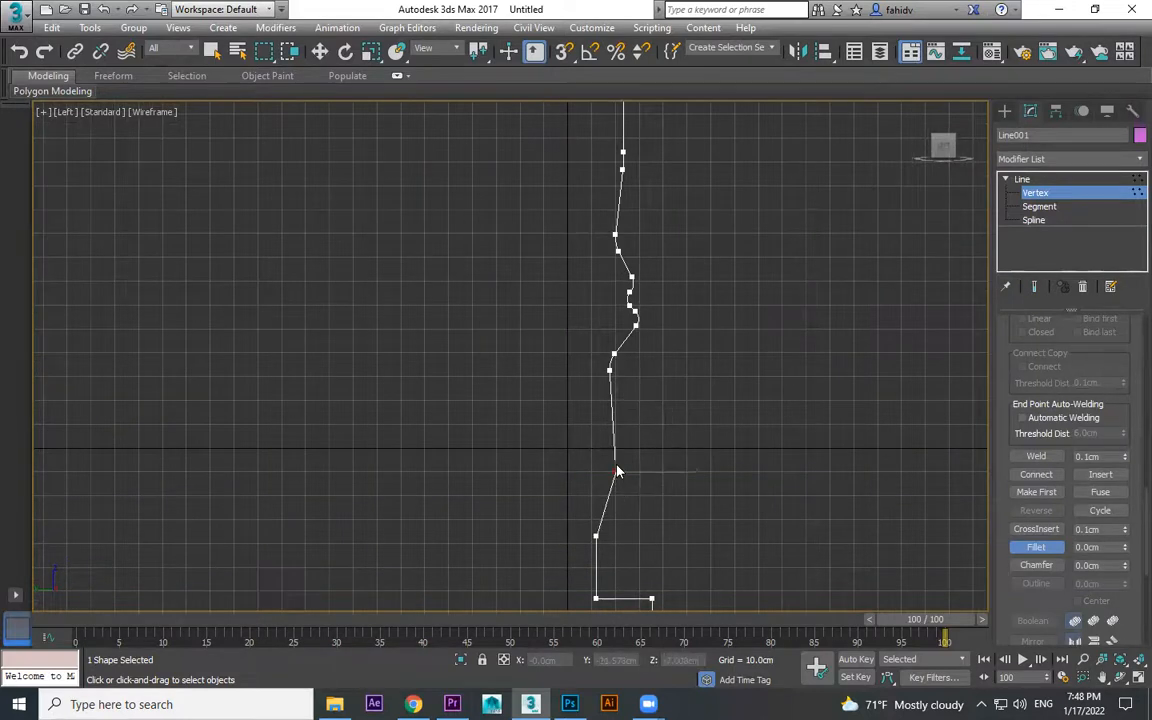
middle_drag(597, 531, 630, 408)
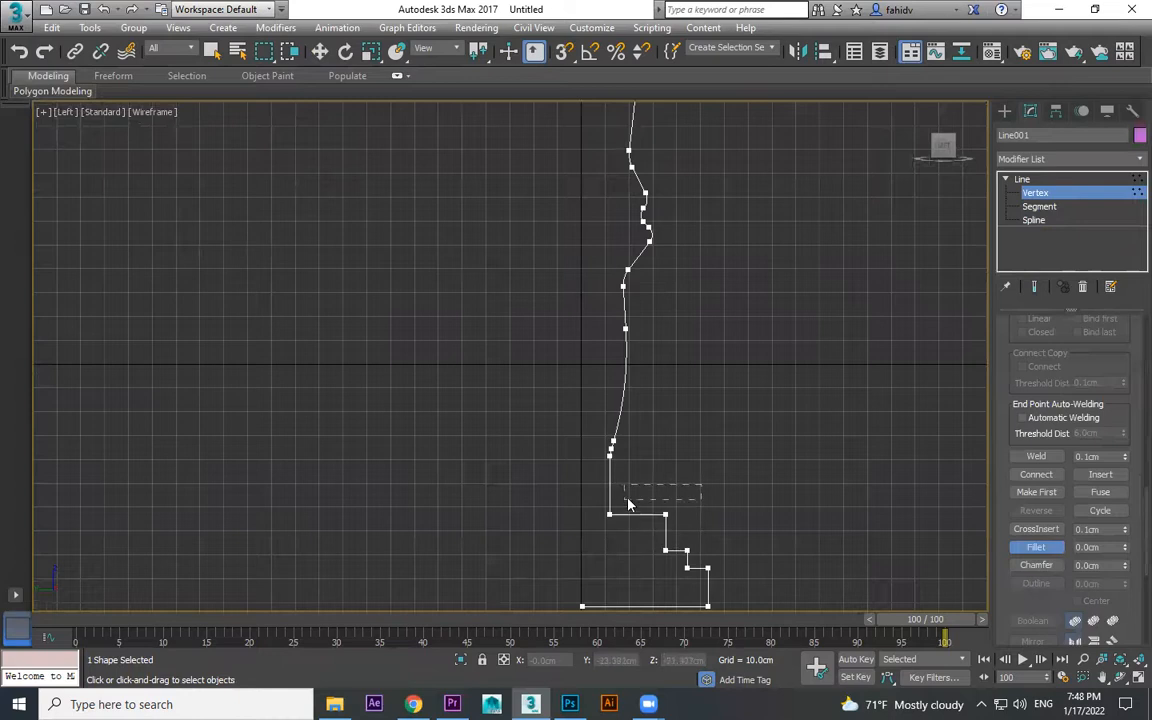
- Fillet the corner where the shaft meets the base and the base's stepped corner vertices
middle_drag(772, 530, 756, 413)
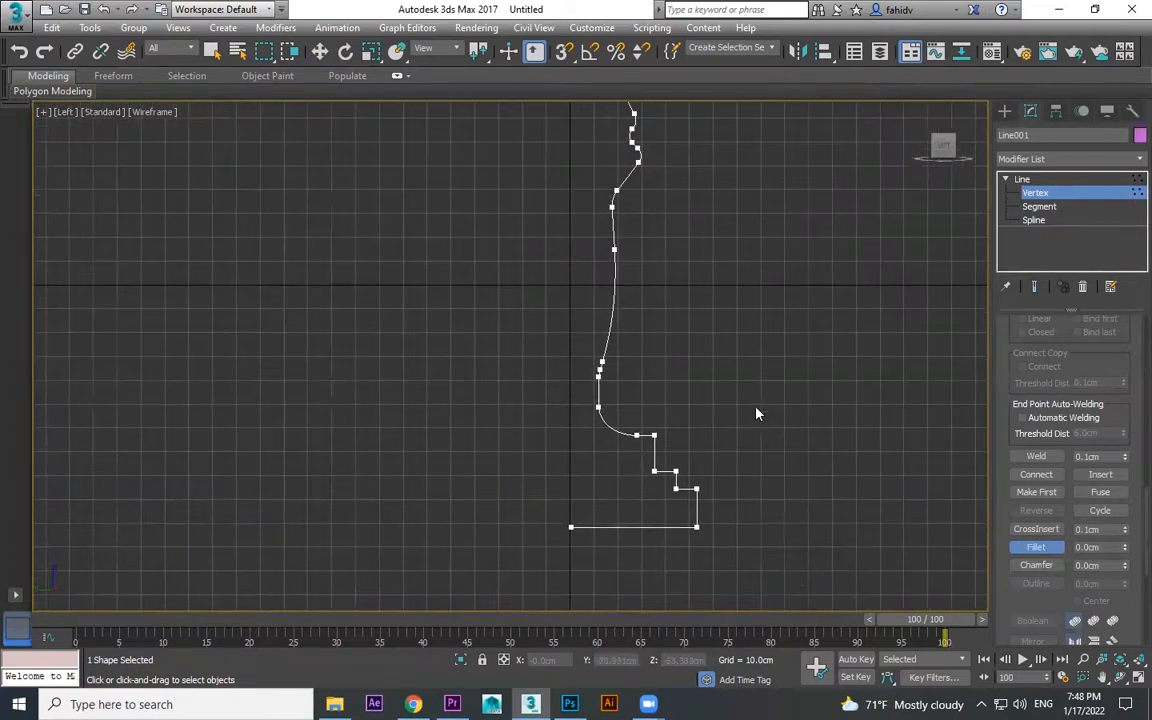
drag(697, 524, 705, 483)
middle_drag(756, 365, 751, 380)
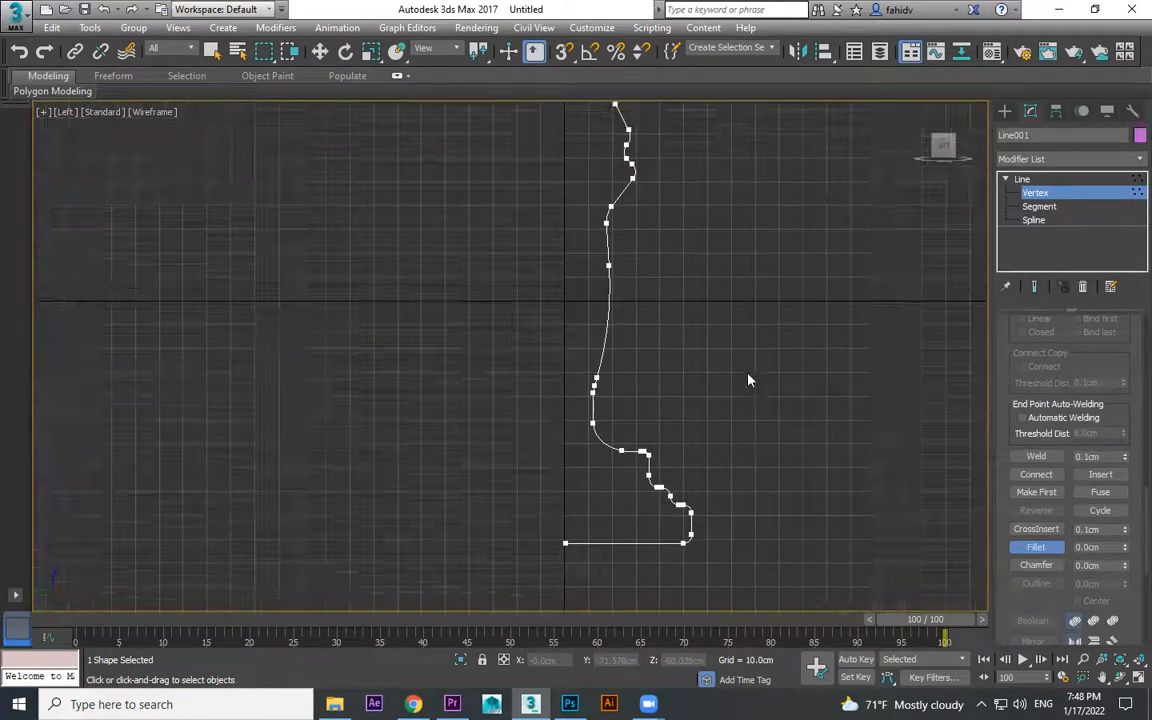
- Leave vertex editing, apply a Lathe modifier to the baluster profile in the Perspective view and align its axis to Min
key(p)
click(1006, 112)
key(w)
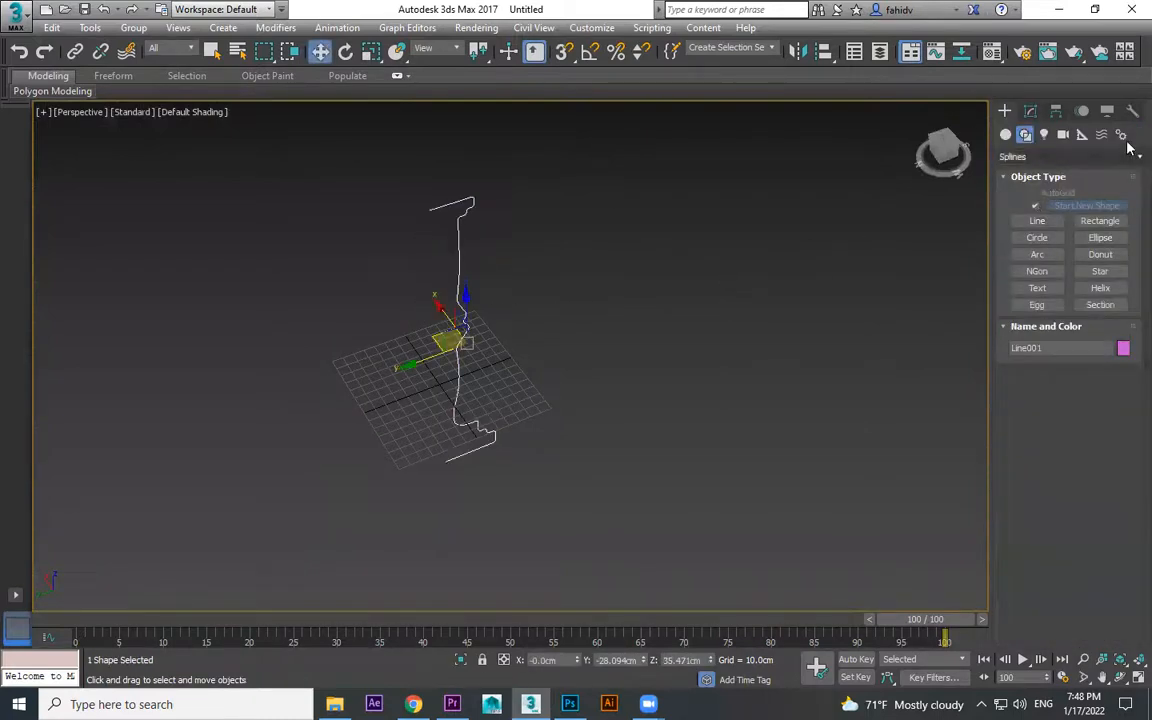
click(1031, 112)
click(1130, 160)
key(l)
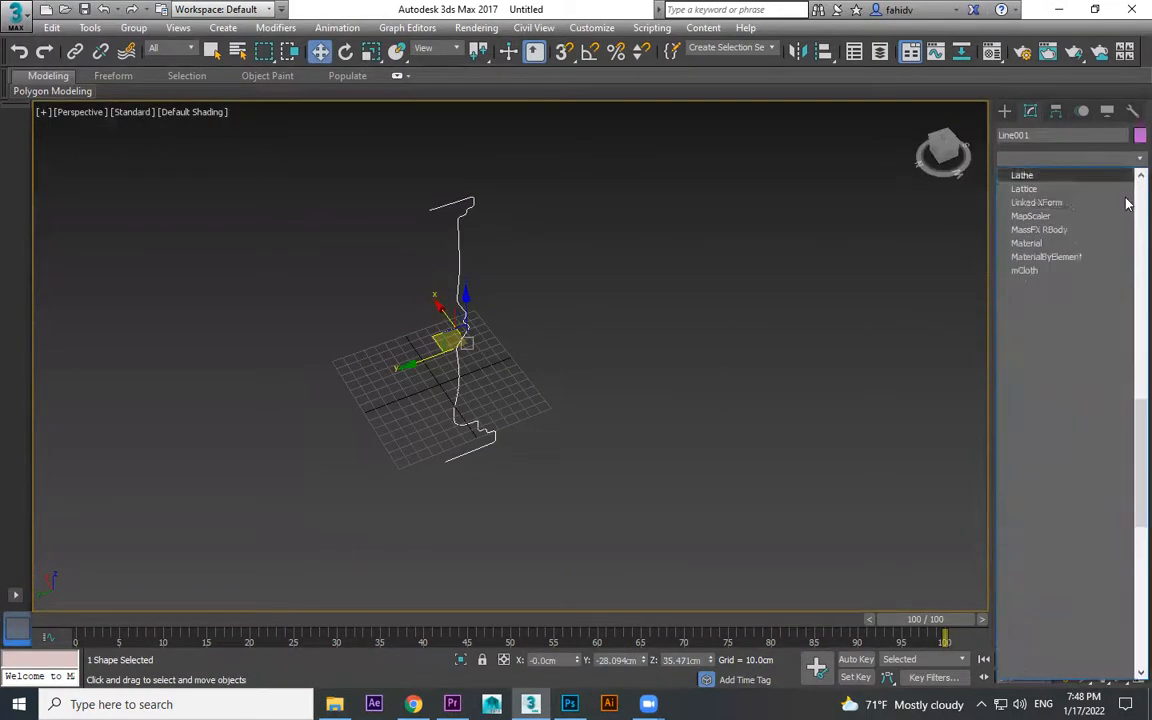
key(Return)
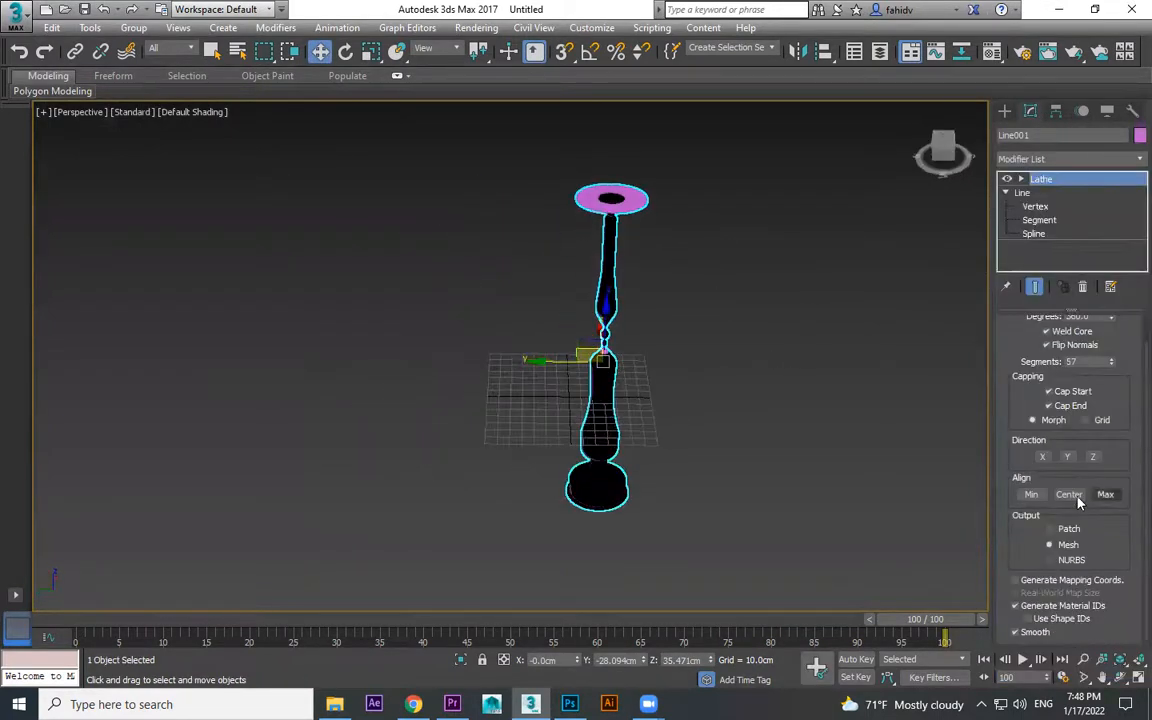
click(1034, 495)
- Move the profile's middle shaft vertices outward to thicken the baluster's midsection, and return to the Lathe level
alt+middle_drag(659, 459, 752, 416)
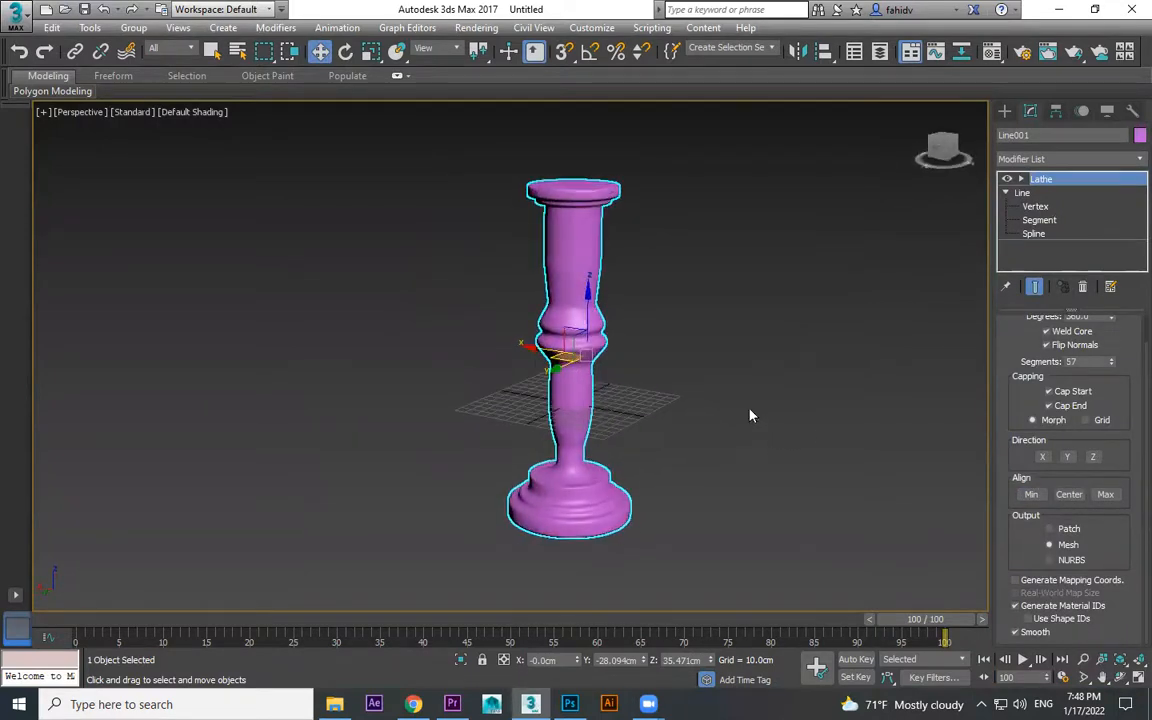
click(728, 349)
click(556, 400)
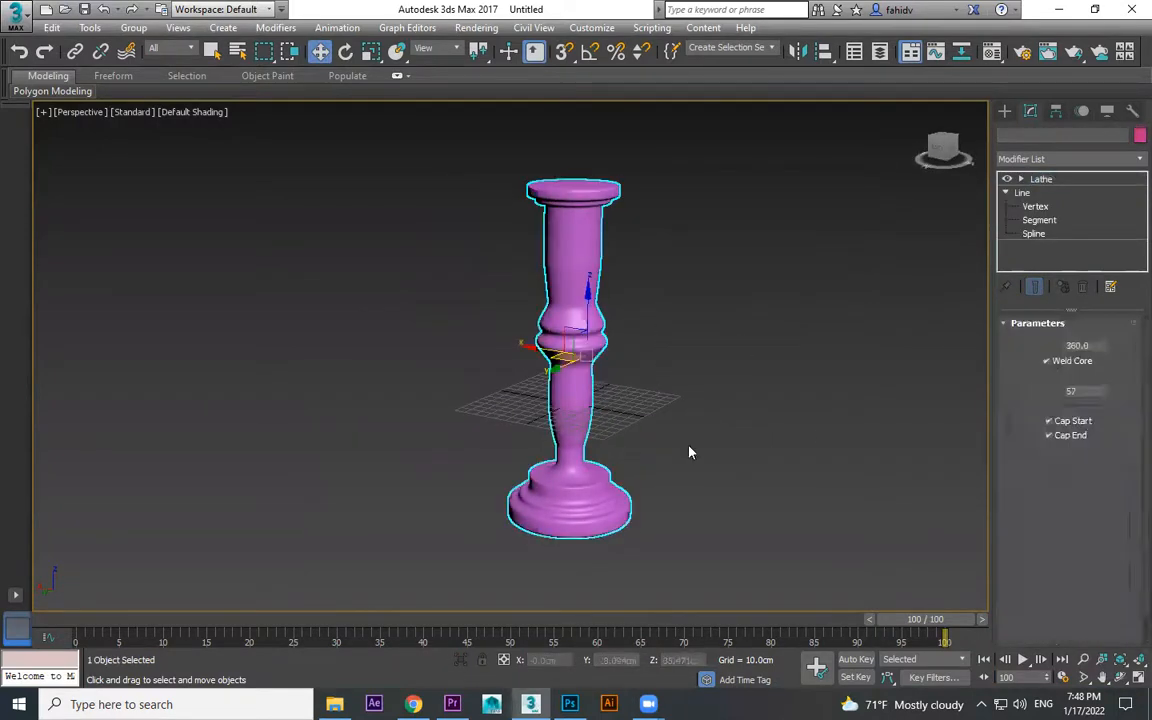
click(1036, 207)
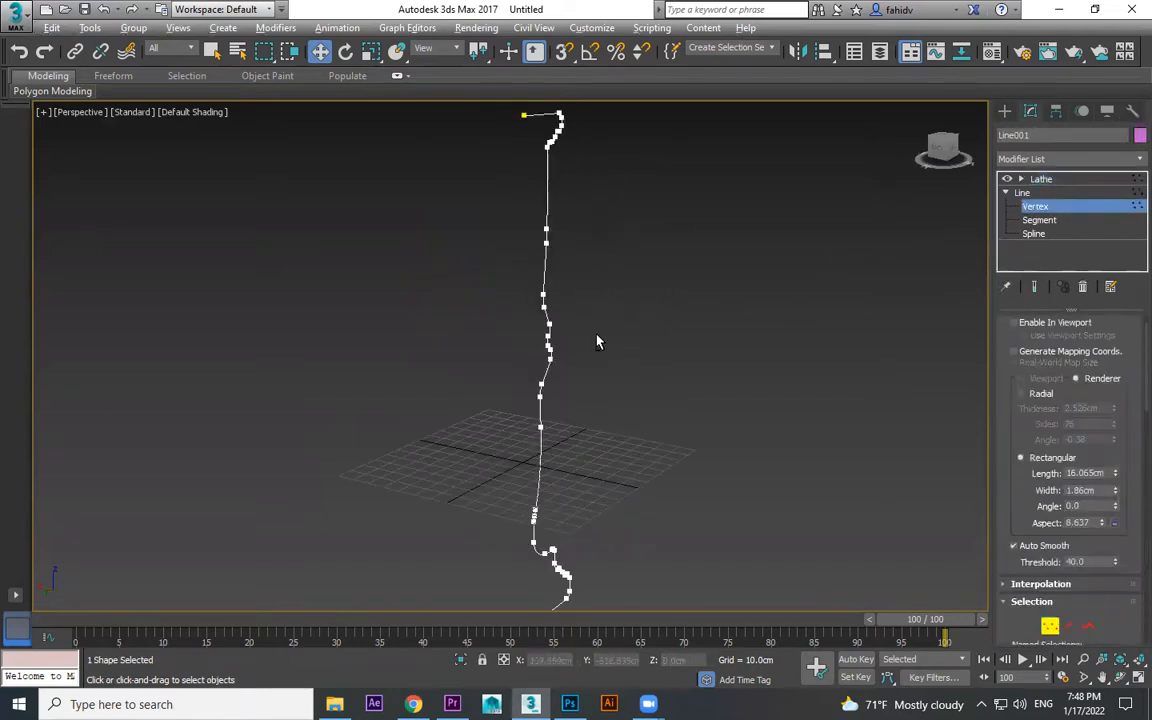
alt+middle_drag(597, 340, 617, 243)
drag(616, 208, 523, 468)
alt+middle_drag(503, 310, 519, 268)
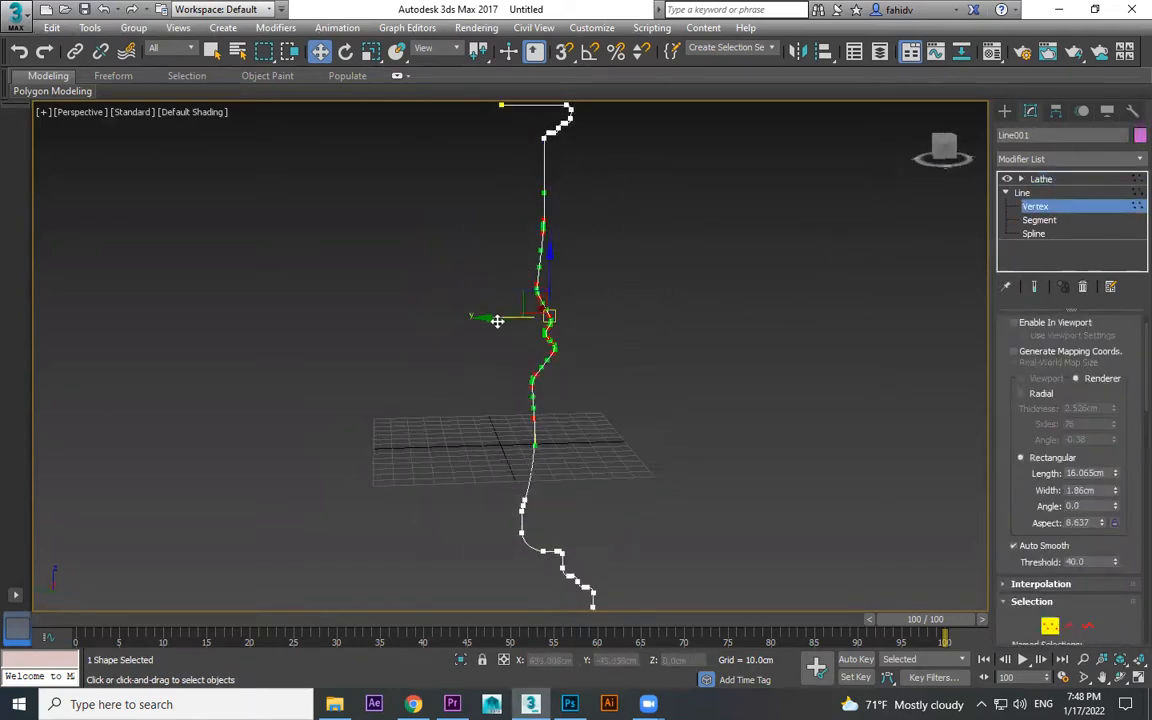
click(1041, 180)
scroll(609, 386, down, 1)
mouse_move(609, 388)
alt+middle_down()
mouse_move(617, 430)
mouse_move(615, 387)
alt+middle_up()
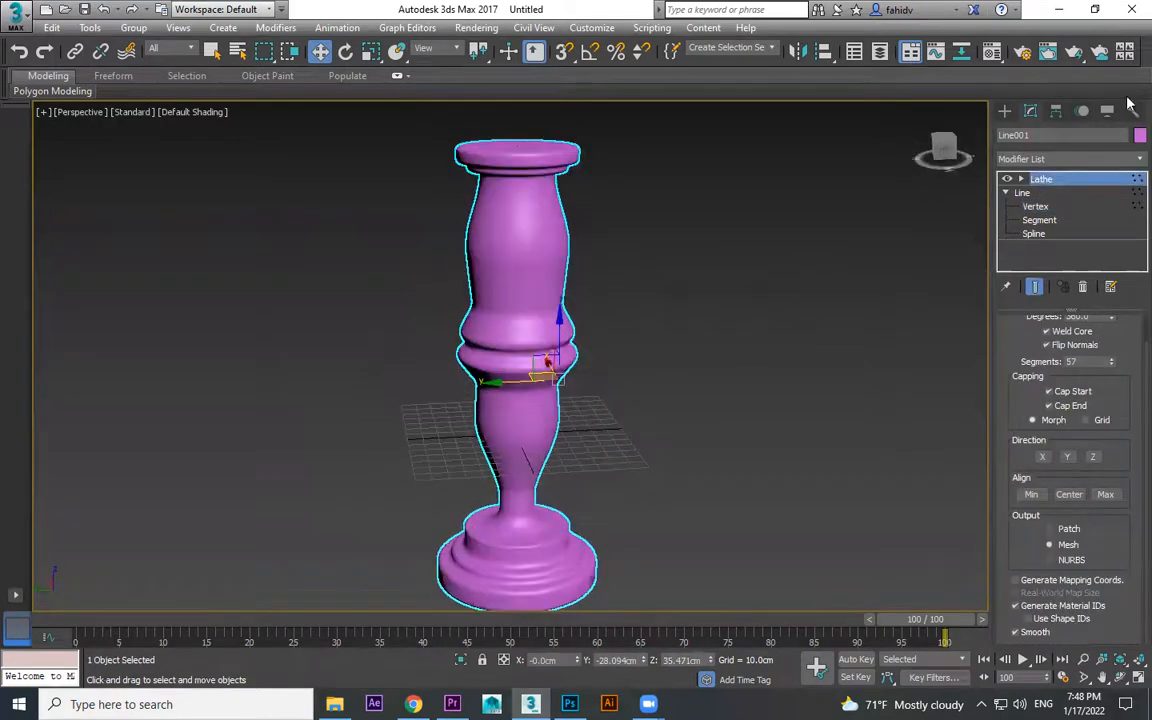
- Clone the baluster sideways with five copies to form an evenly spaced row, and deselect everything
click(1006, 112)
click(614, 327)
click(517, 324)
scroll(515, 326, down, 2)
shift+drag(512, 367, 620, 366)
click(618, 359)
click(618, 359)
click(618, 359)
click(618, 359)
click(580, 414)
mouse_move(792, 325)
alt+middle_down()
mouse_move(859, 362)
mouse_move(856, 350)
mouse_move(293, 267)
mouse_move(445, 265)
mouse_move(602, 337)
mouse_move(686, 415)
mouse_move(812, 419)
alt+middle_up()
click(755, 193)
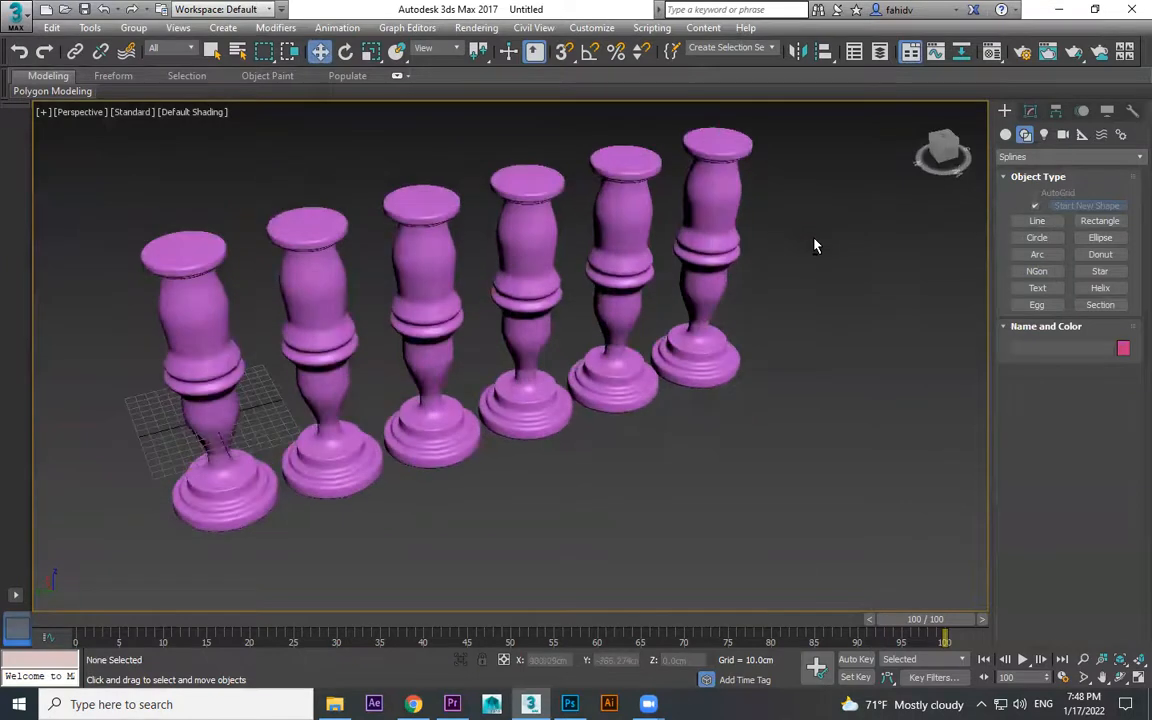